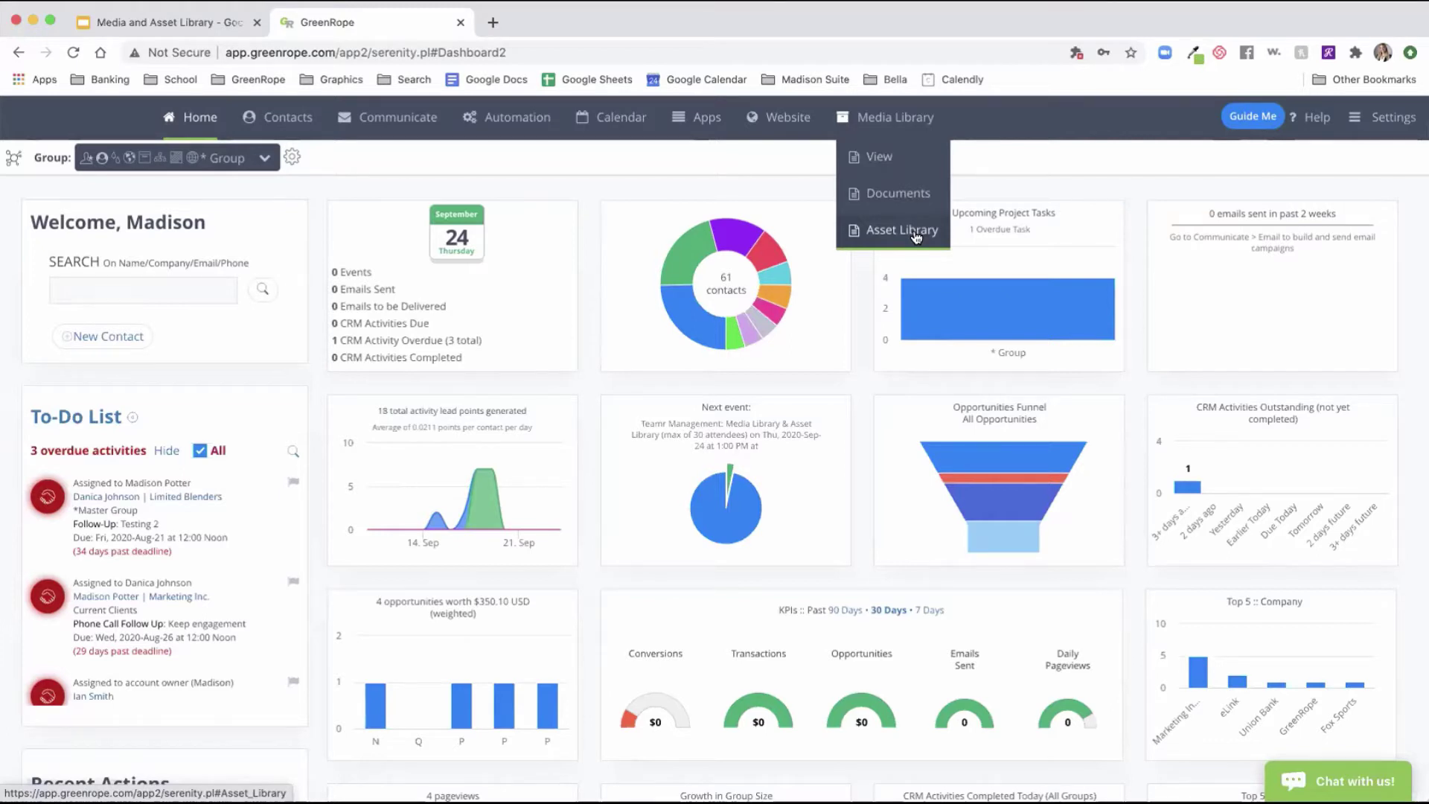
- Open the media library's shared Cheat Sheets folder and select the Project Management file to view its details
left_click(897, 159)
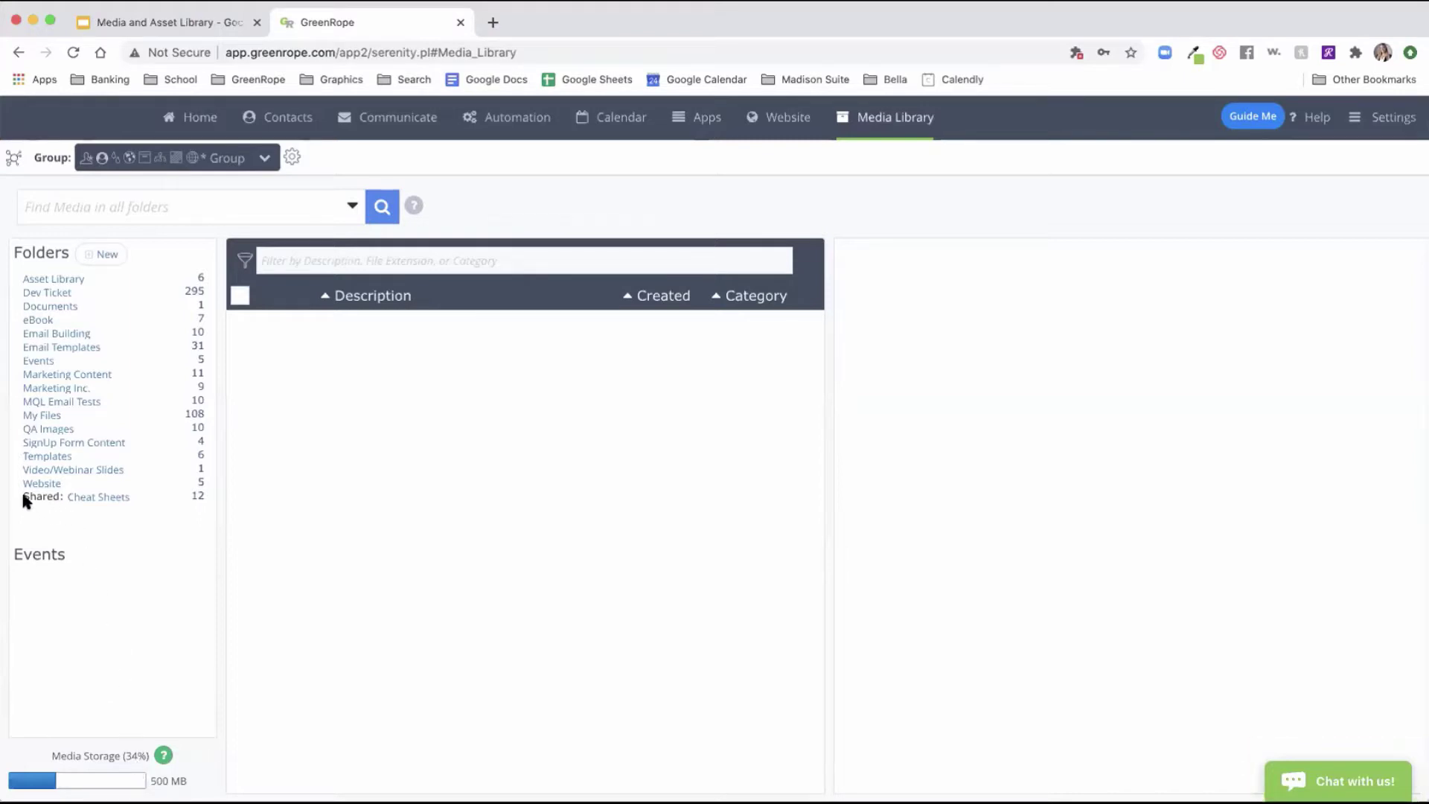
left_click(107, 497)
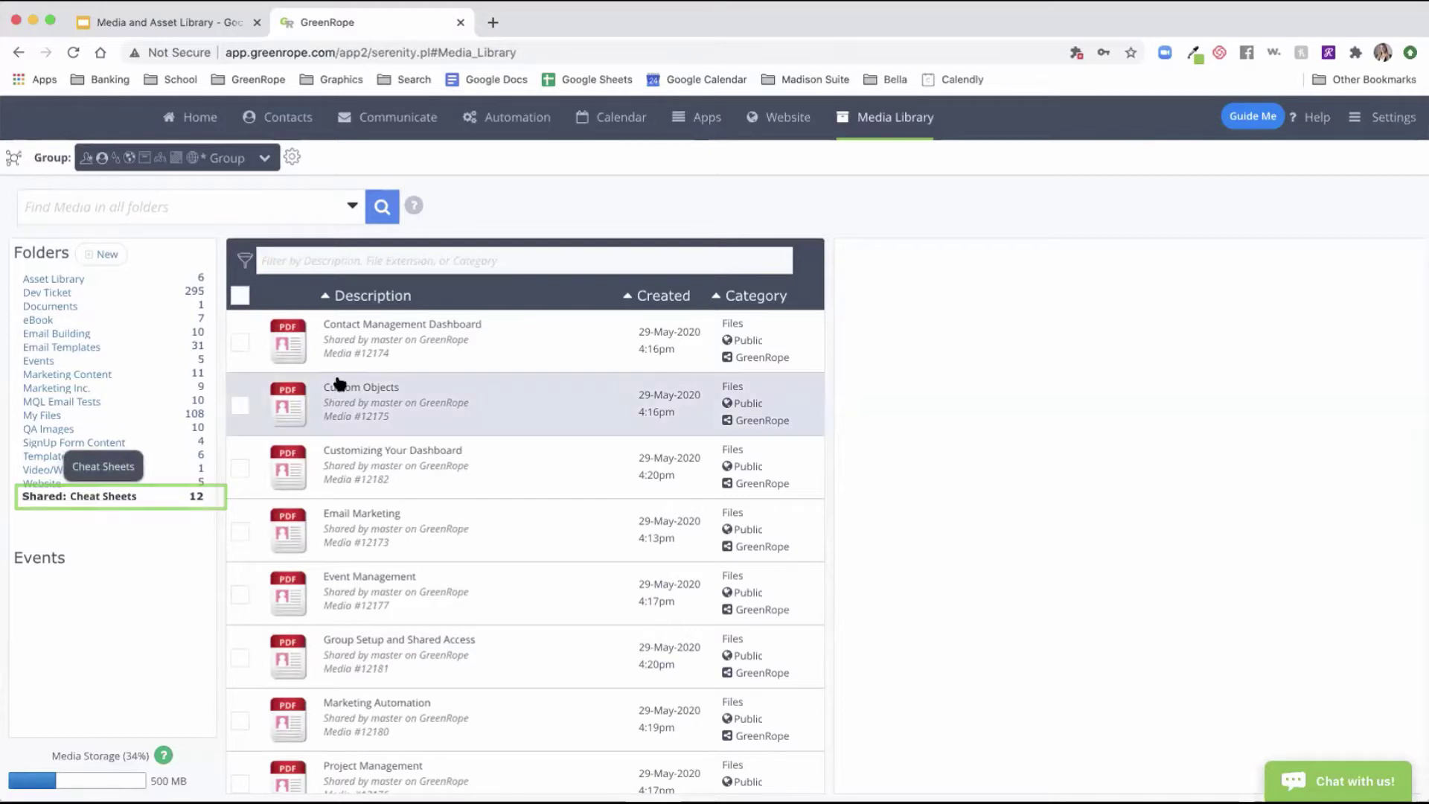
scroll(328, 568, "down", 1)
scroll(329, 568, "down", 4)
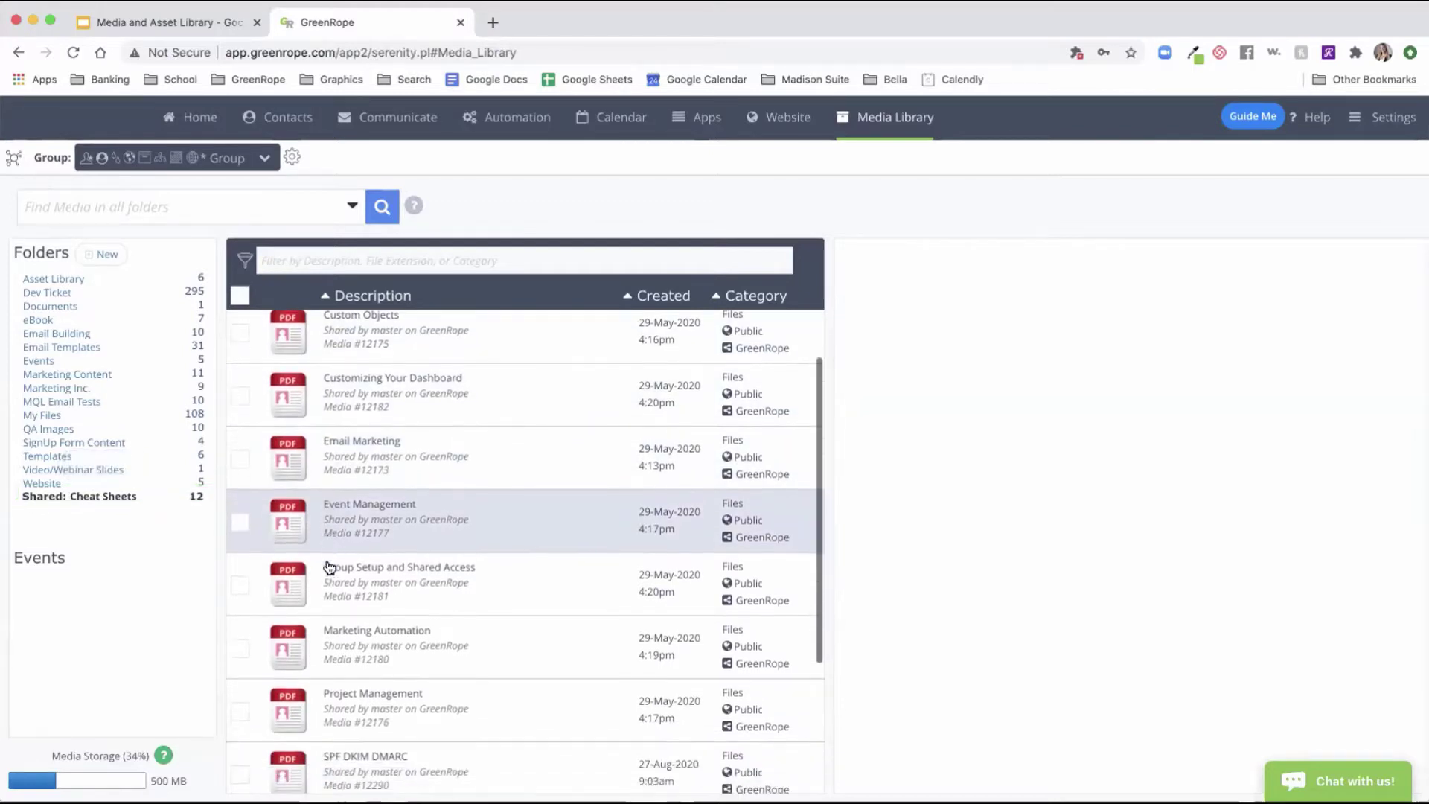
scroll(328, 568, "down", 5)
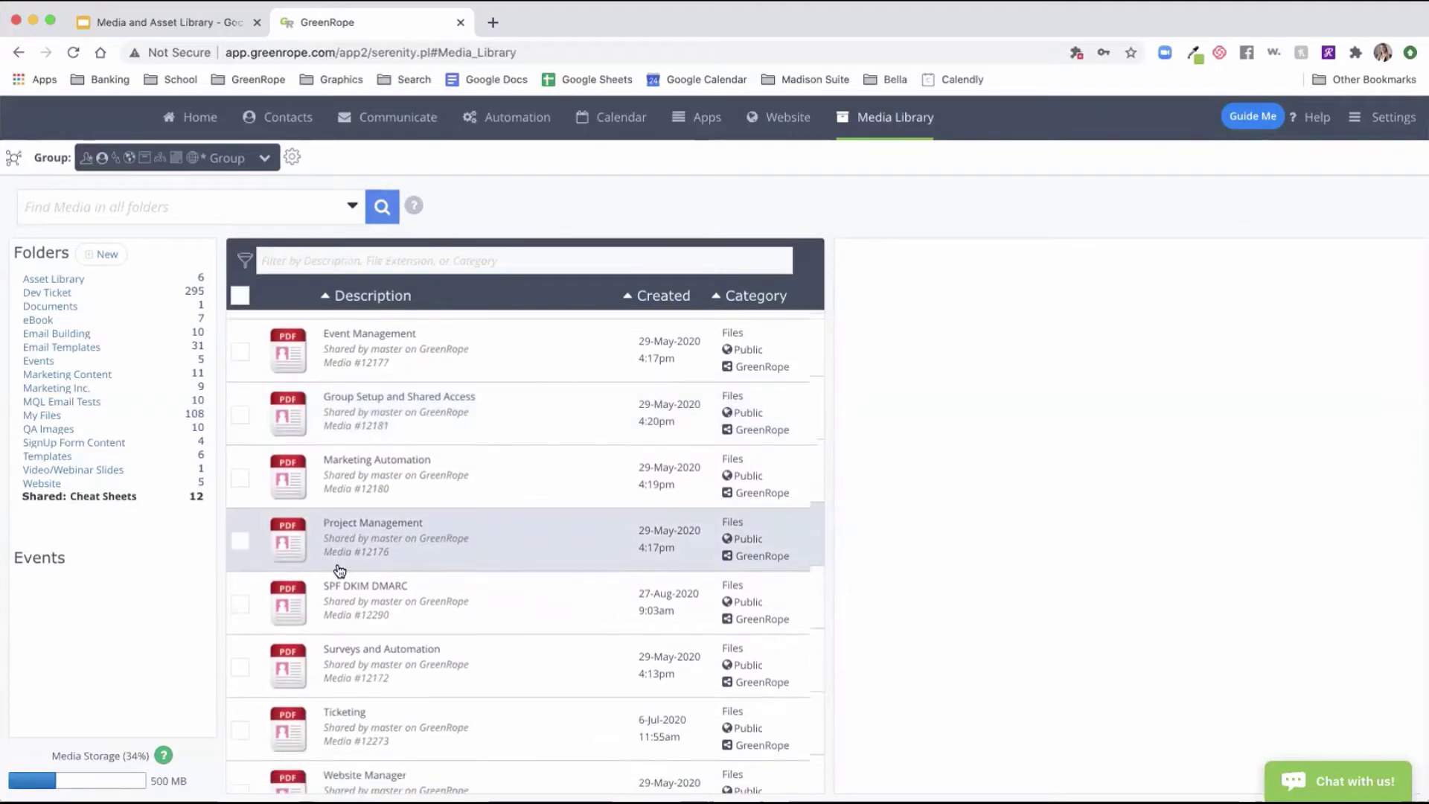
scroll(334, 569, "down", 1)
left_click(246, 511)
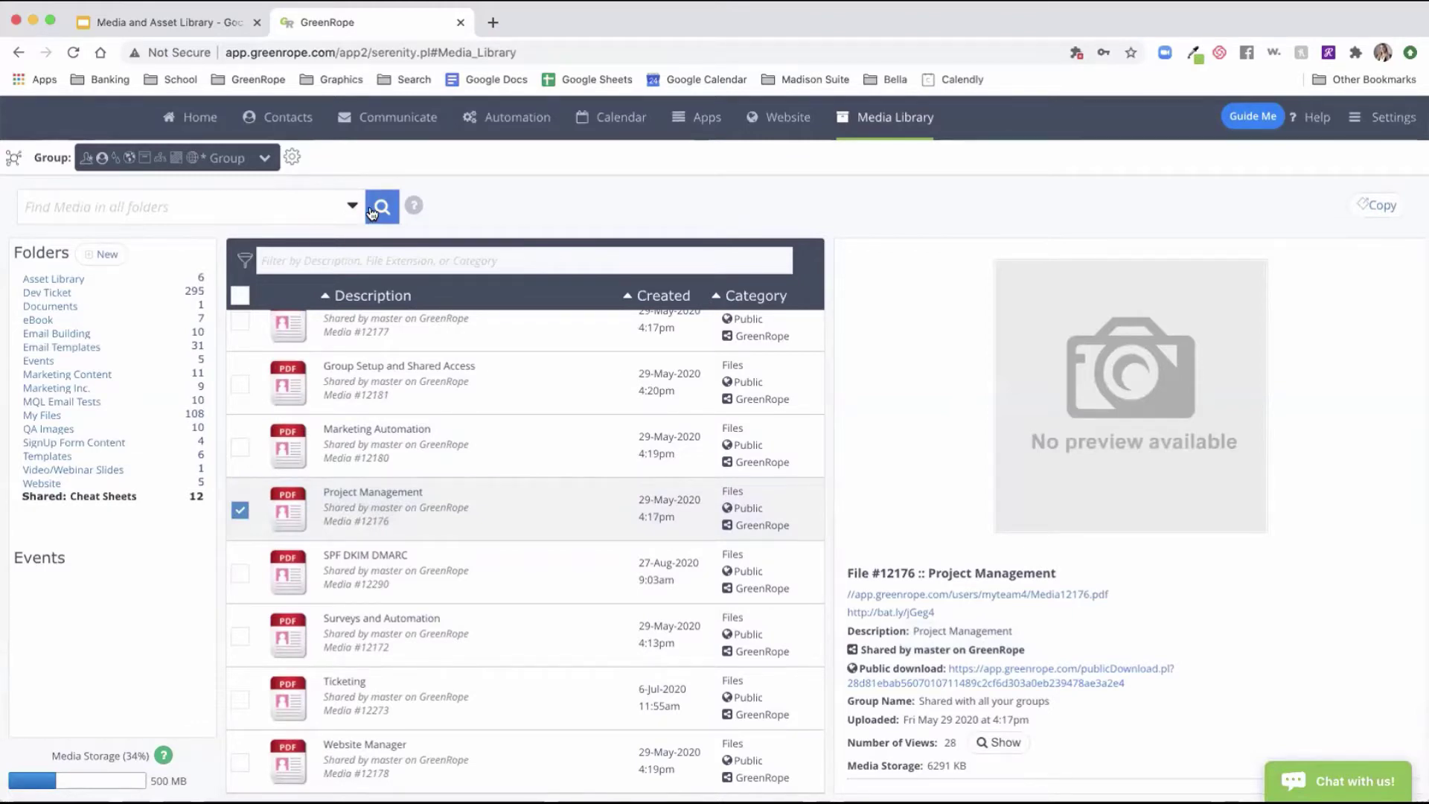
- Search all folders for "marketing", examine the advanced media search options, and deselect the Project Management file
type("marketing")
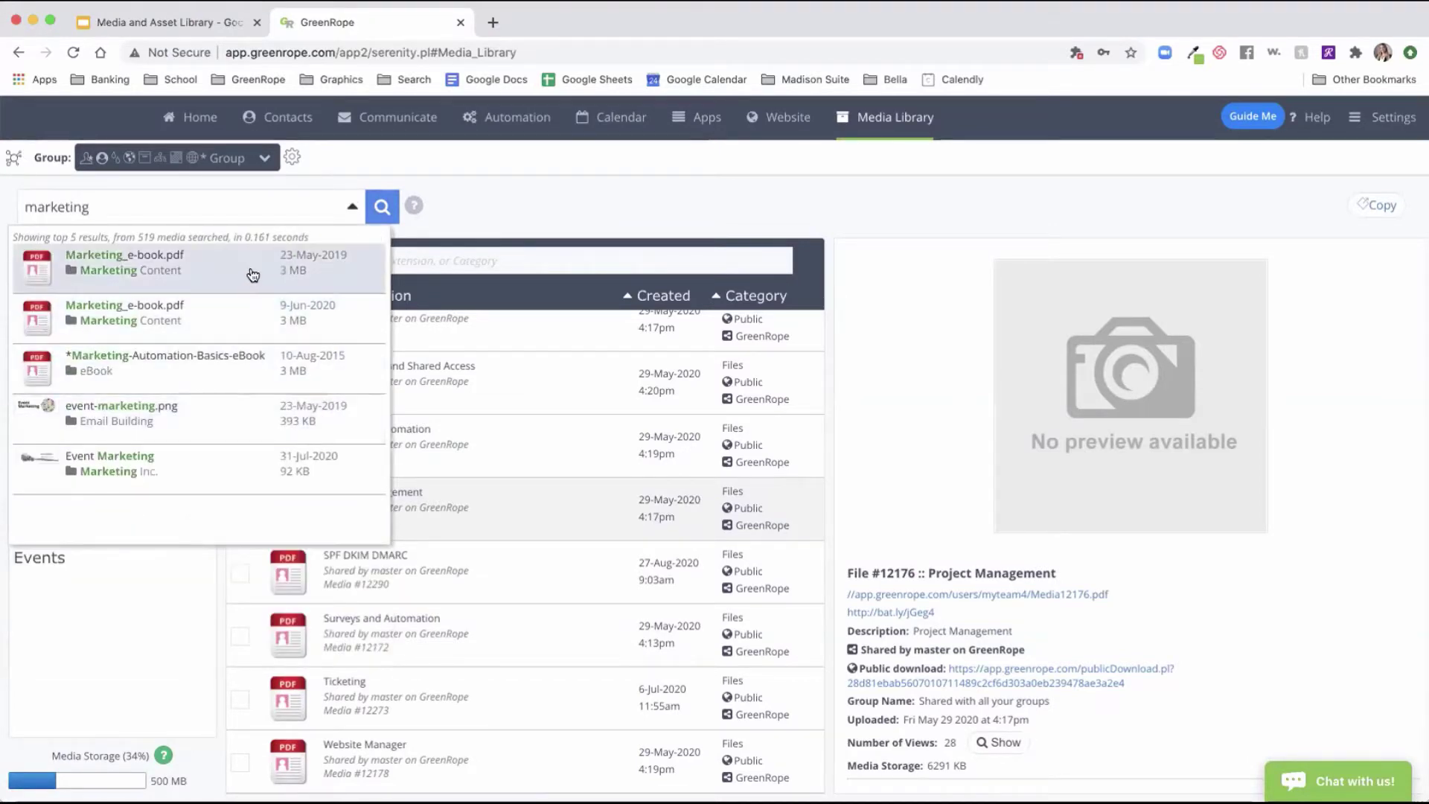
left_click(397, 200)
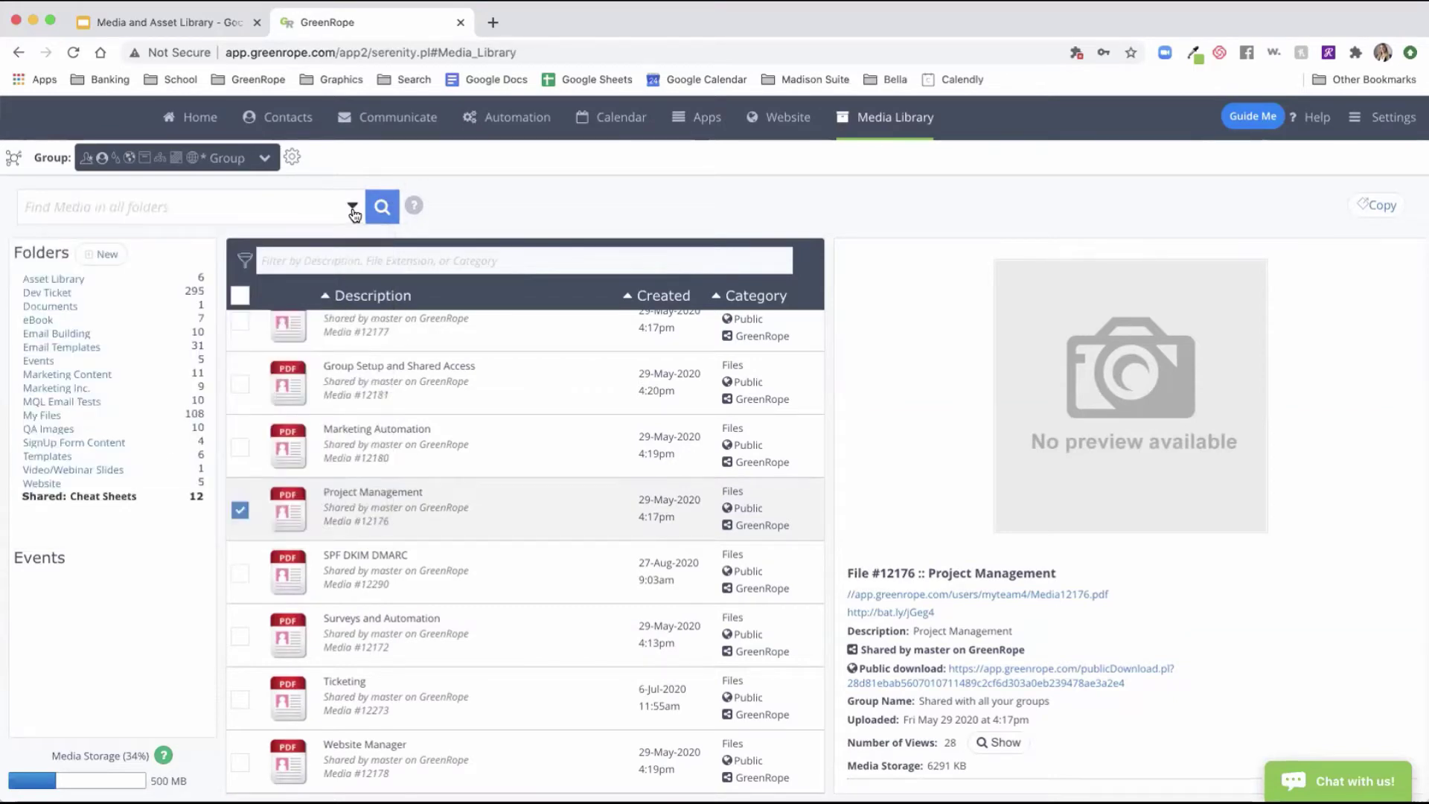
left_click(353, 208)
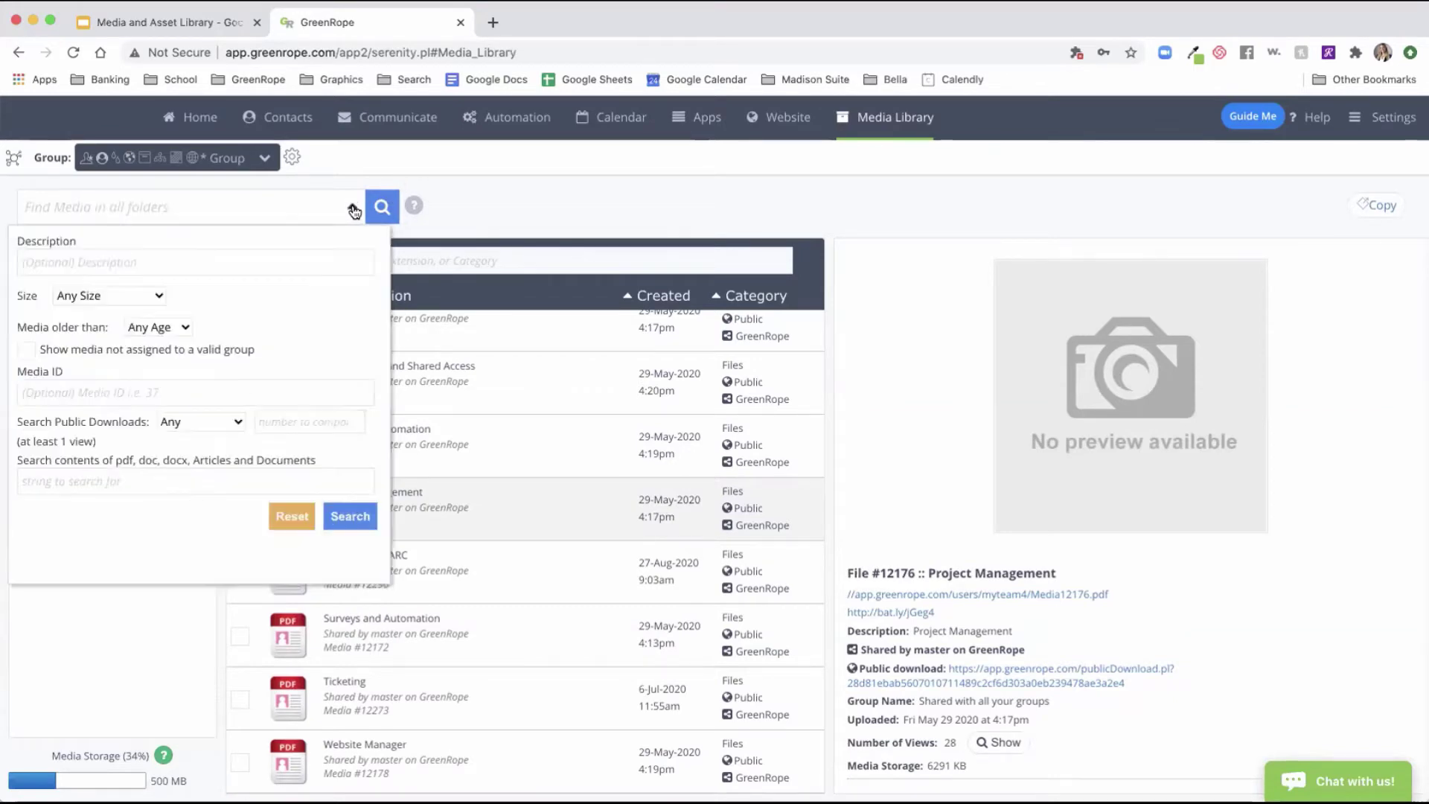
left_click(250, 268)
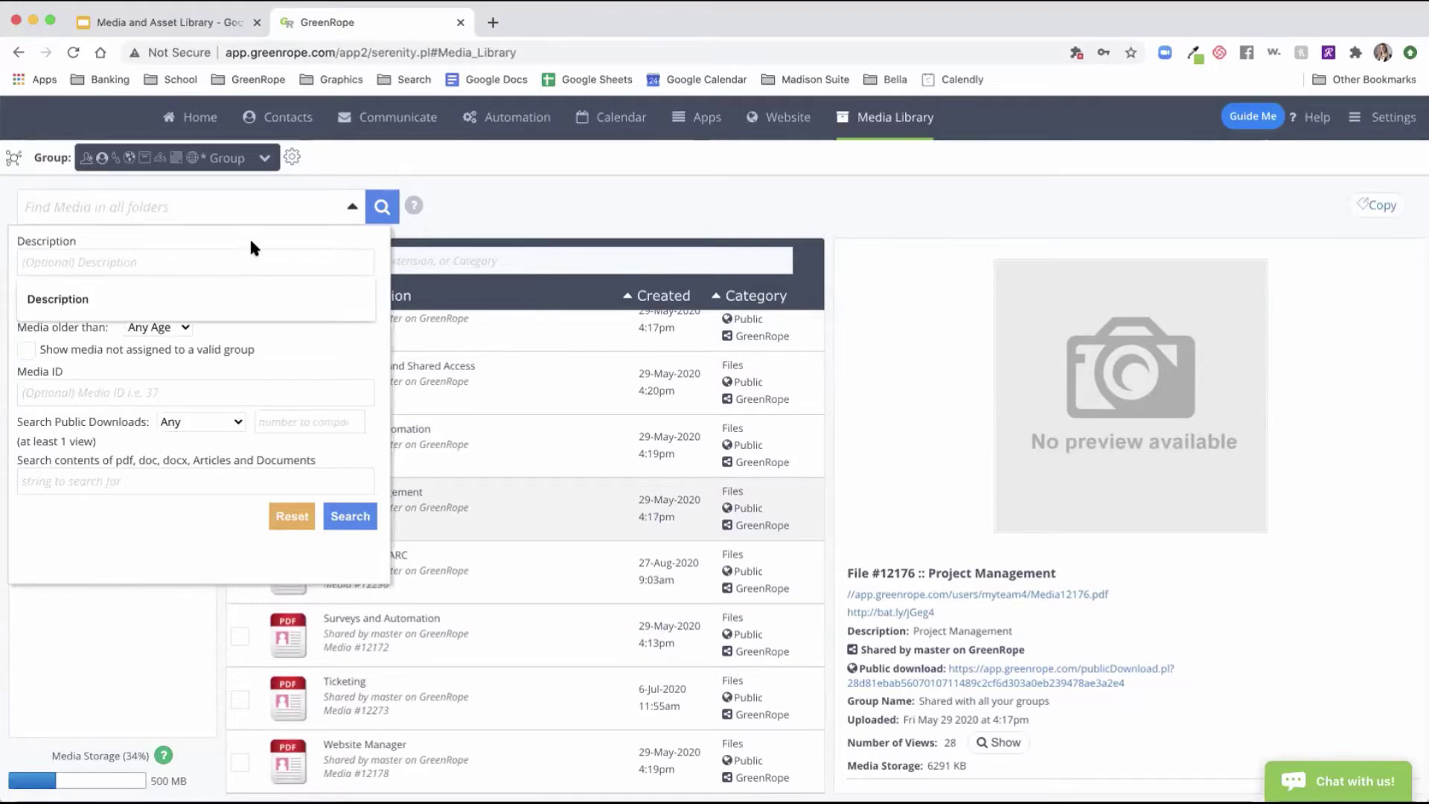
left_click(250, 243)
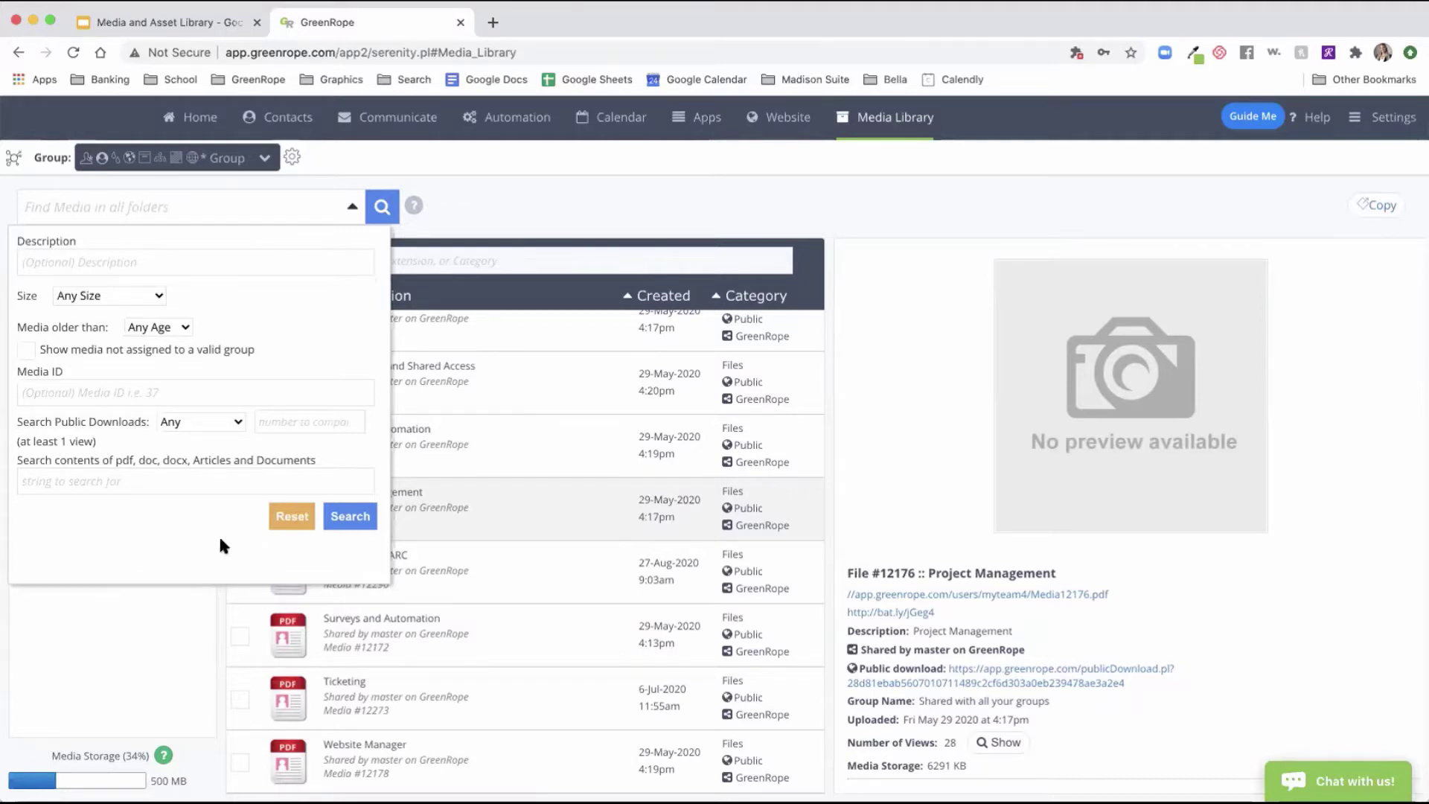
left_click(352, 207)
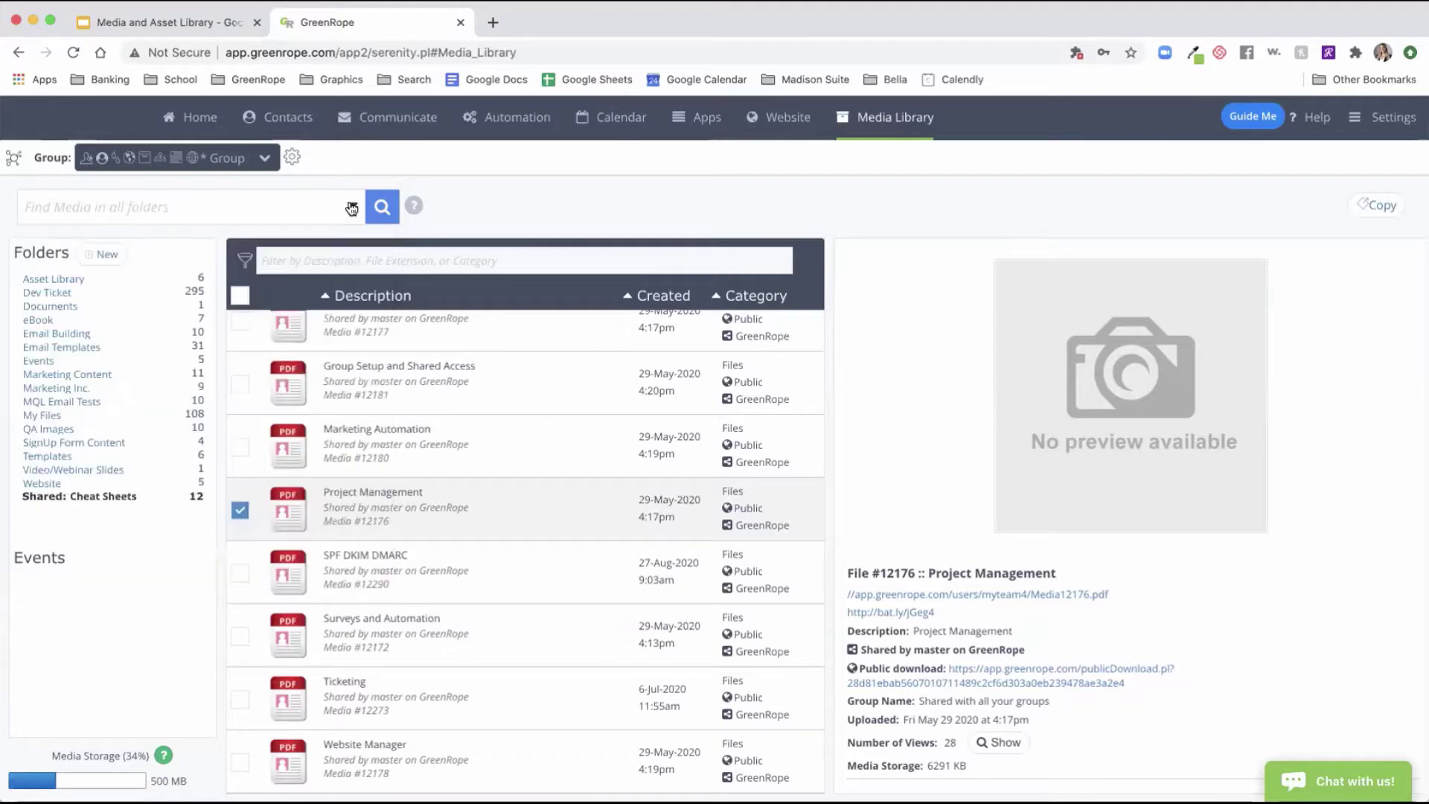
left_click(240, 510)
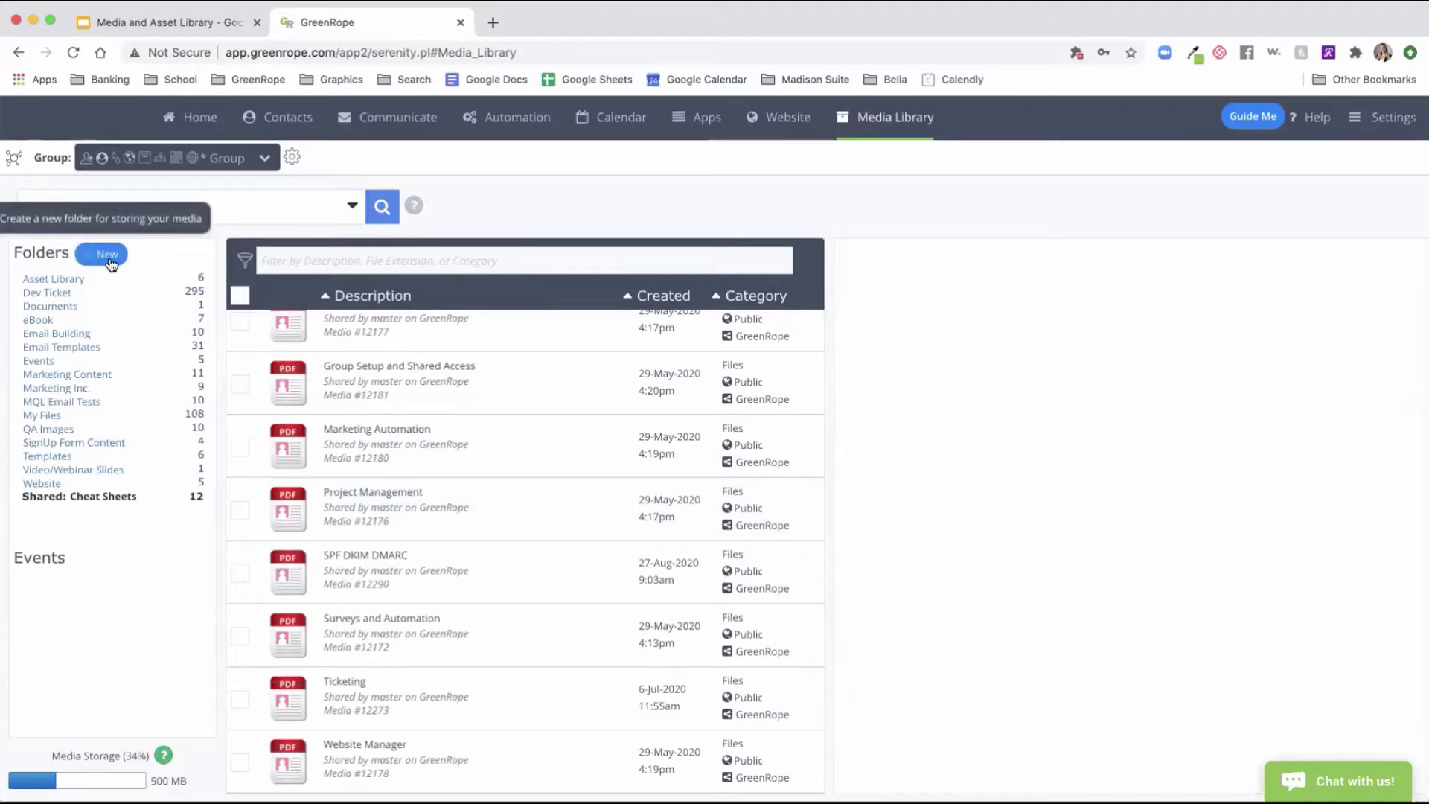
- Open the Asset Library folder and view its rename and delete options without changing the folder
left_click(46, 280)
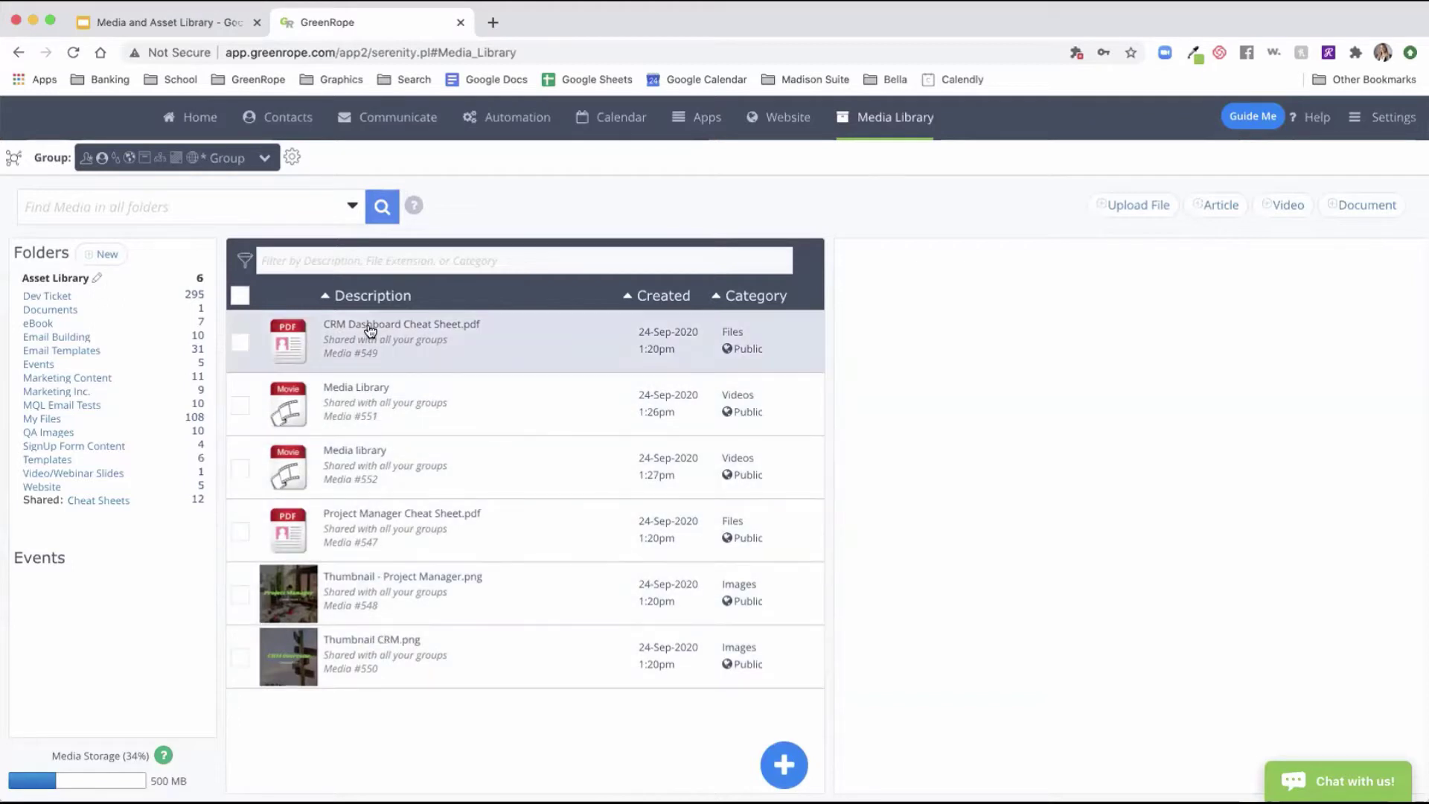
left_click(96, 280)
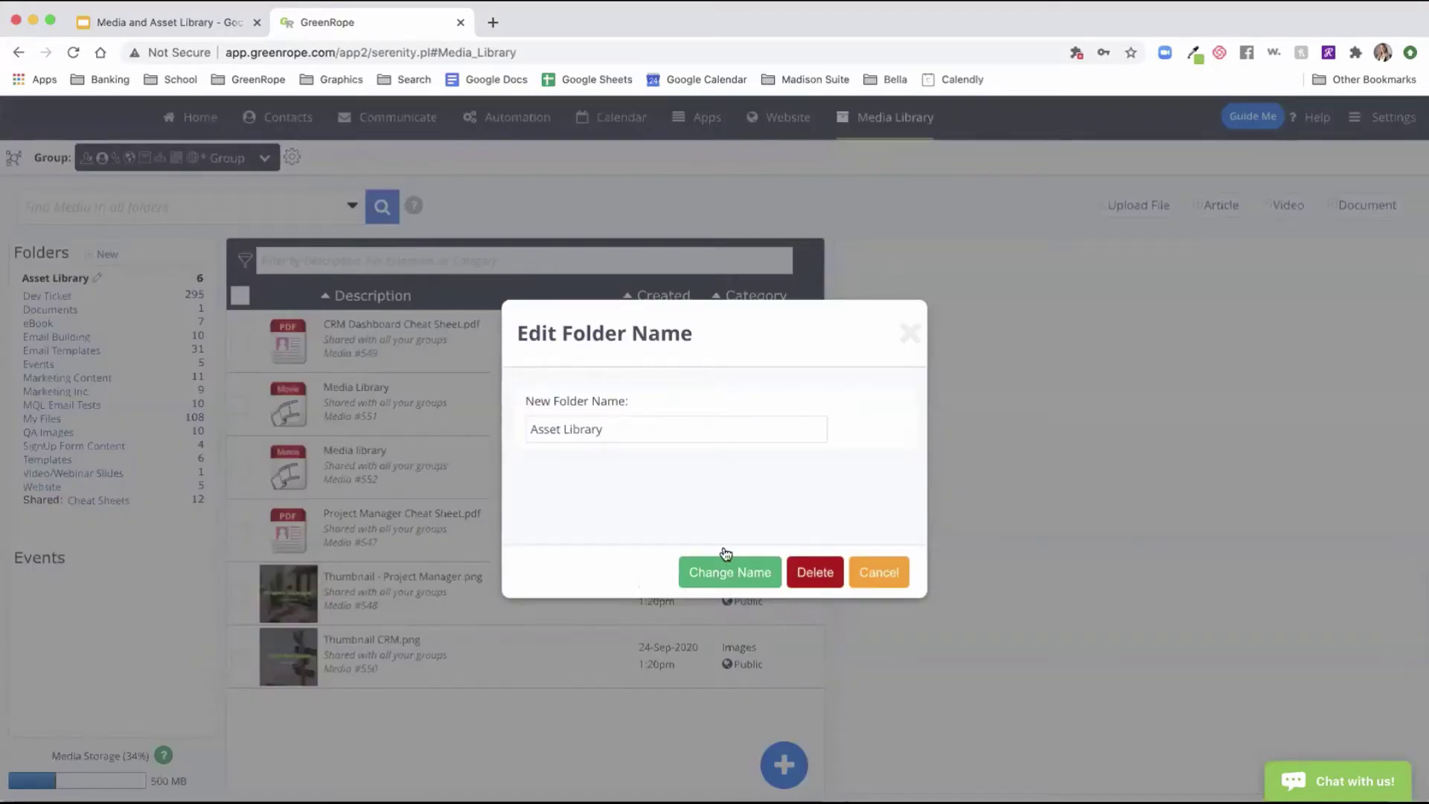
left_click(874, 574)
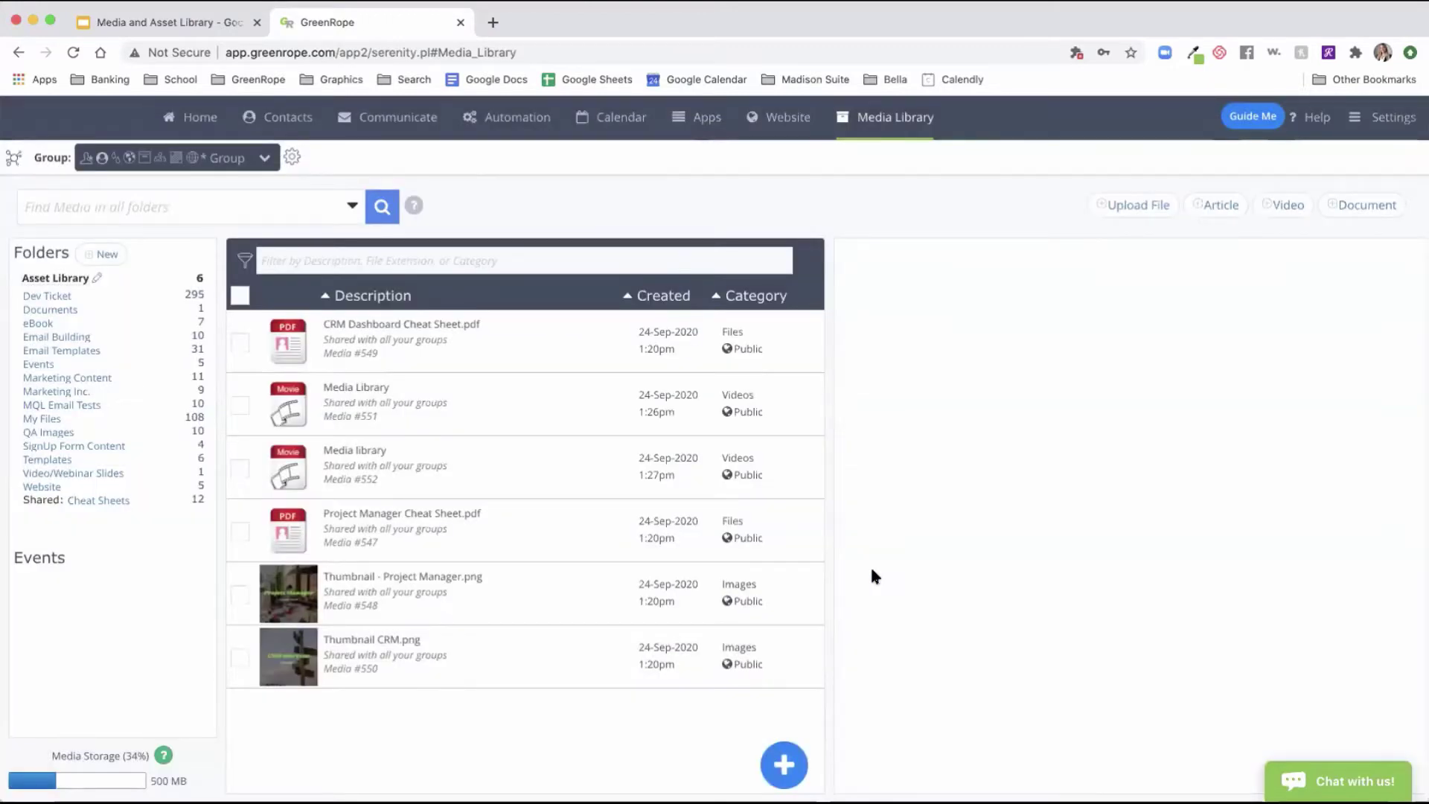
- Upload the Email Marketing Cheat Sheet PDF and its thumbnail PNG to the Asset Library folder with Group Members and Public contact access
left_click(784, 764)
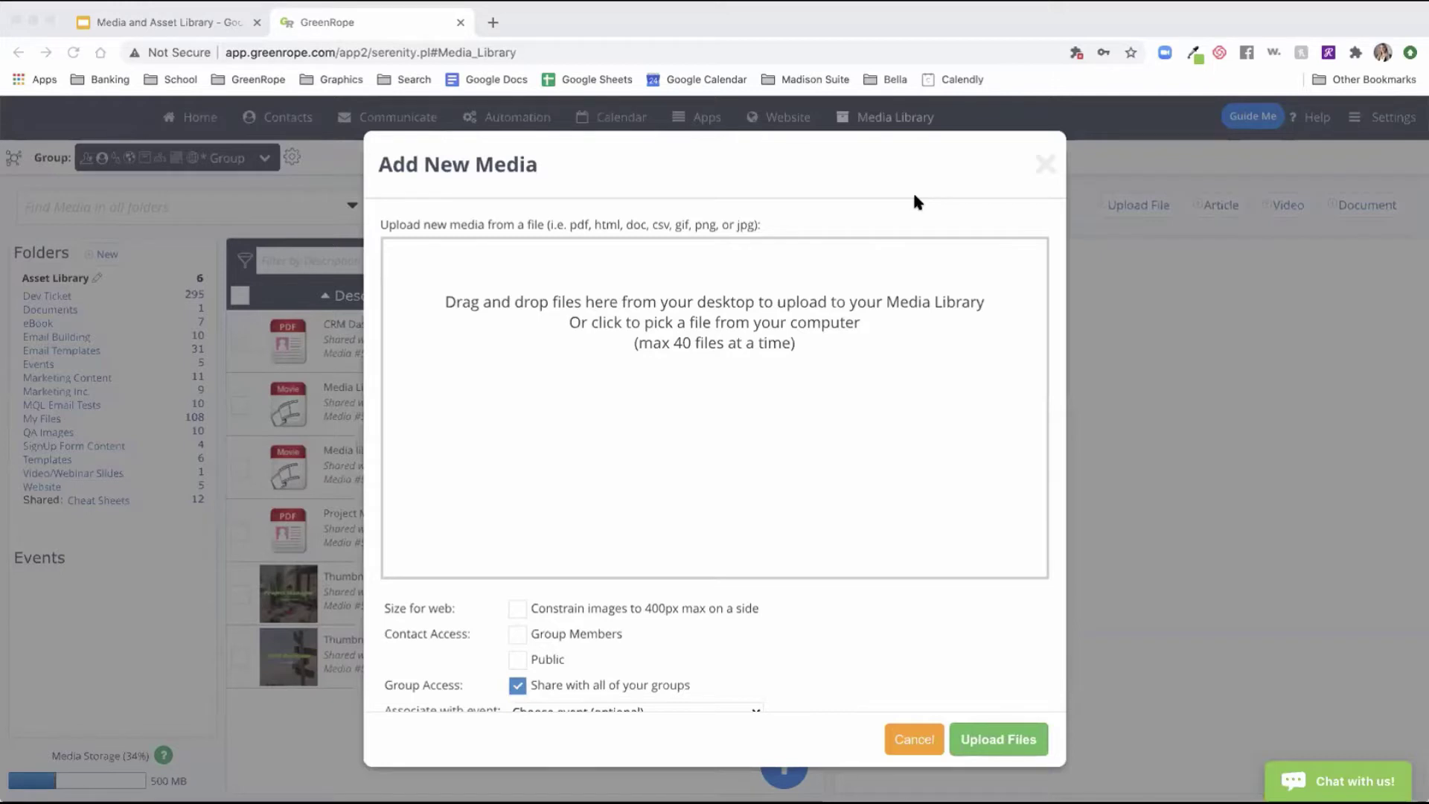
left_click_drag(917, 201, 718, 322)
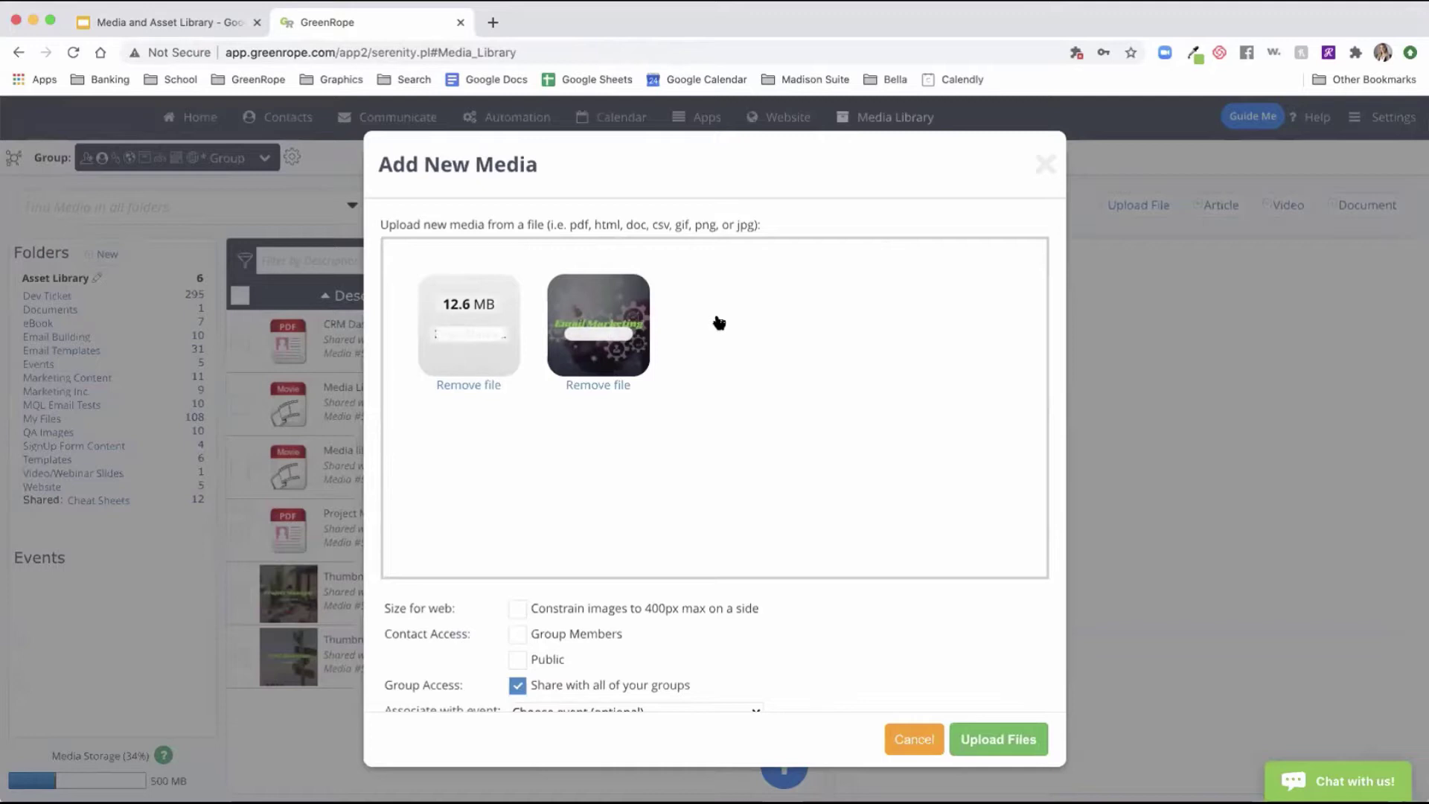
scroll(719, 322, "down", 1)
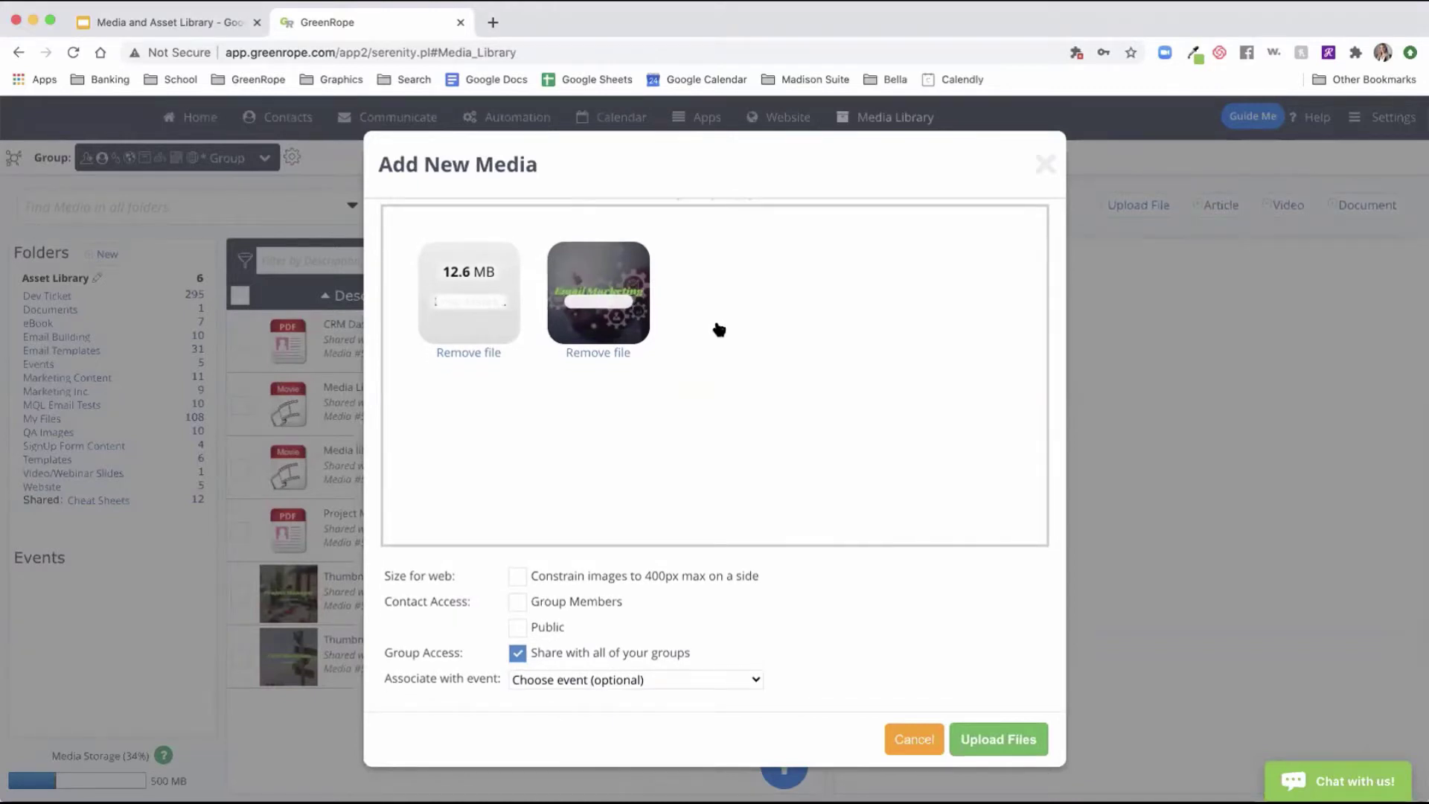
left_click(518, 601)
left_click(521, 628)
left_click(704, 680)
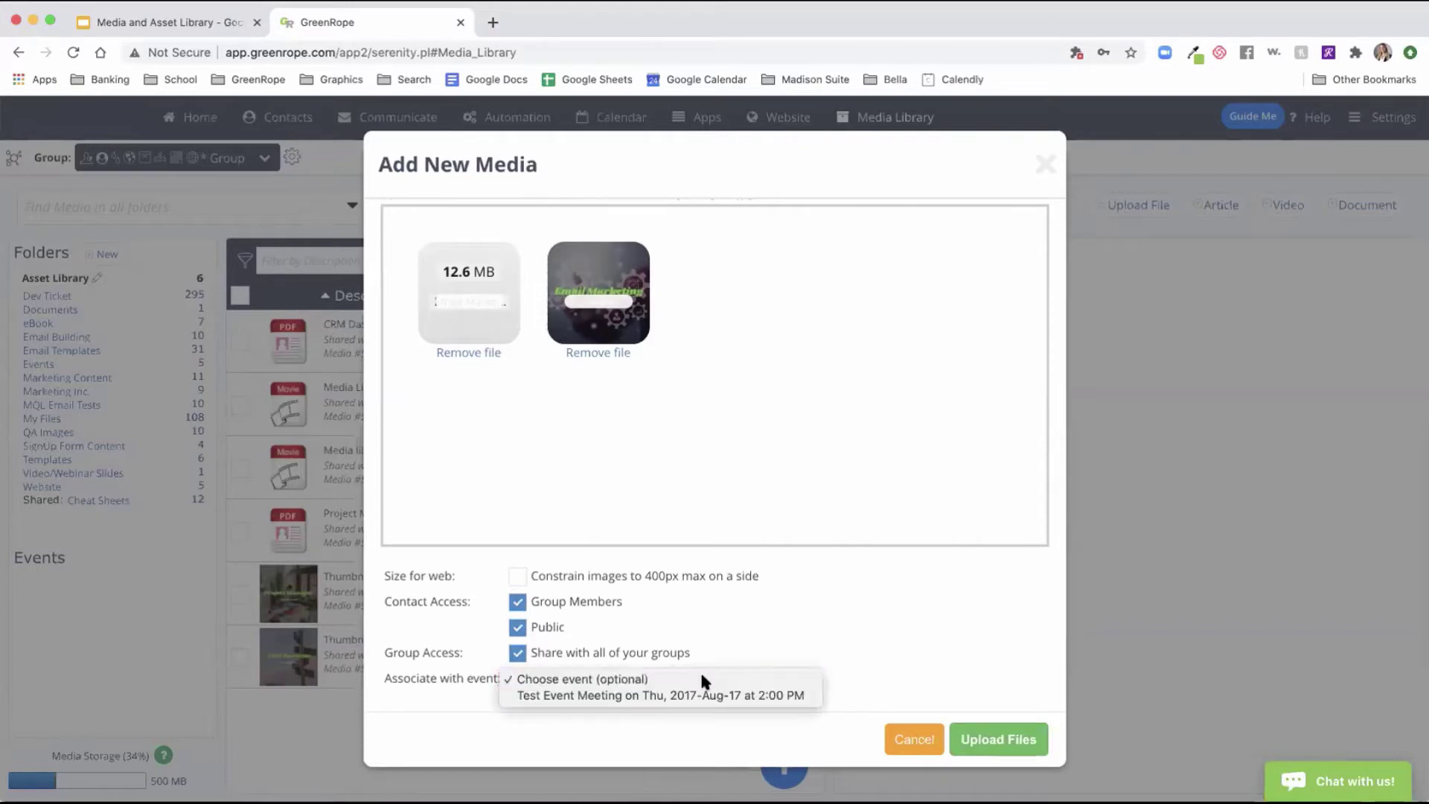
left_click(704, 679)
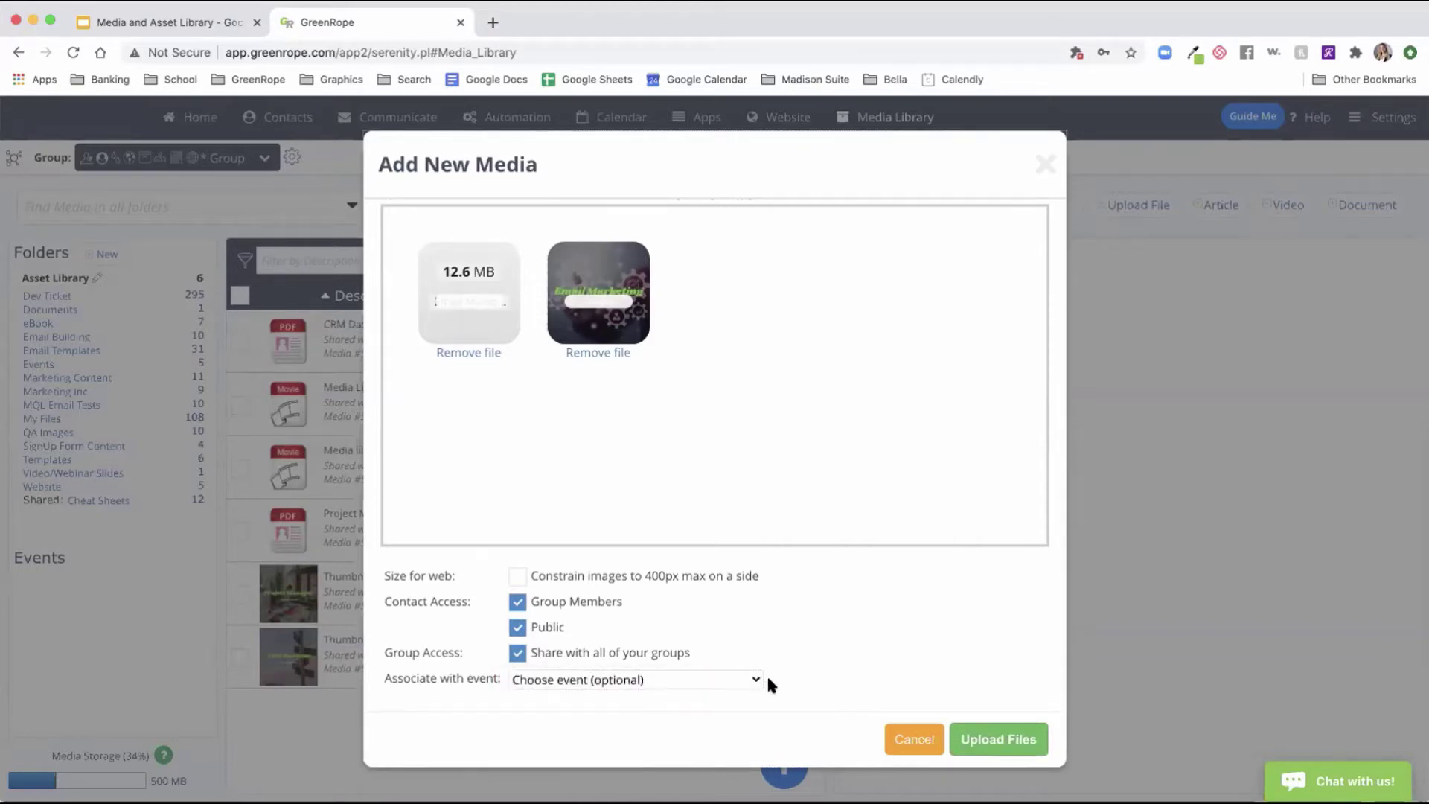
left_click(1024, 742)
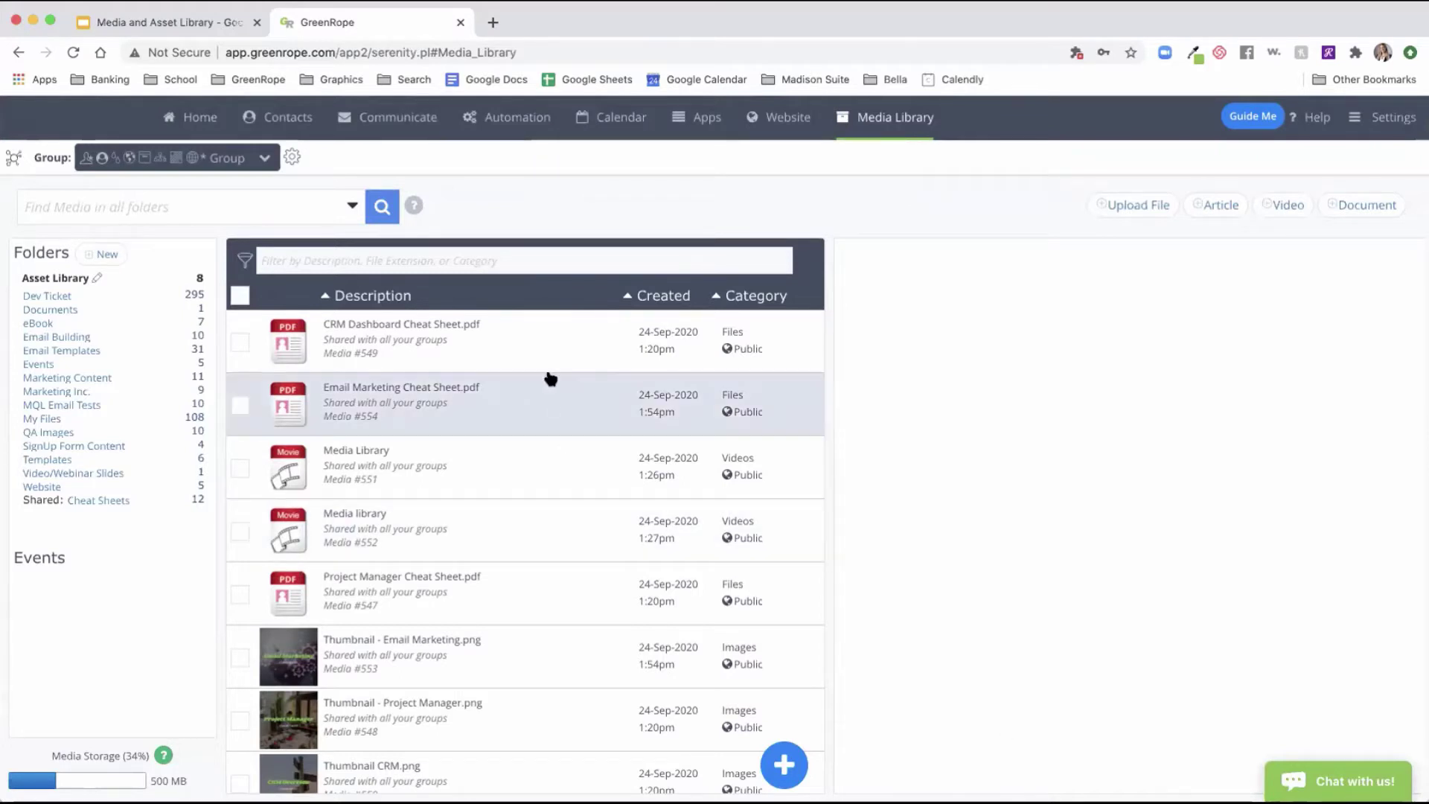
- Filter the Asset Library folder's media by "mar" and clear the filter
left_click(478, 255)
type("mar")
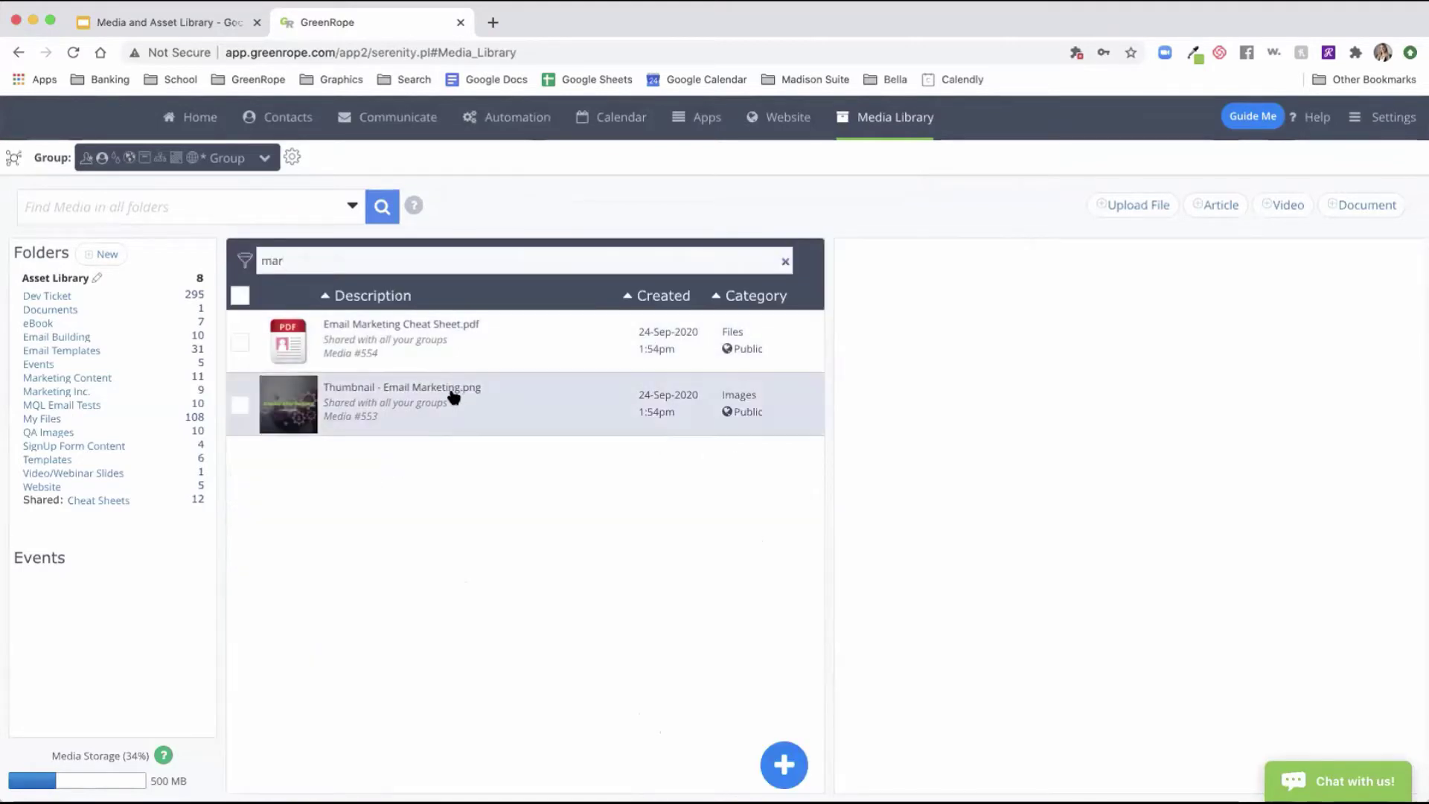
key("ctrl+a")
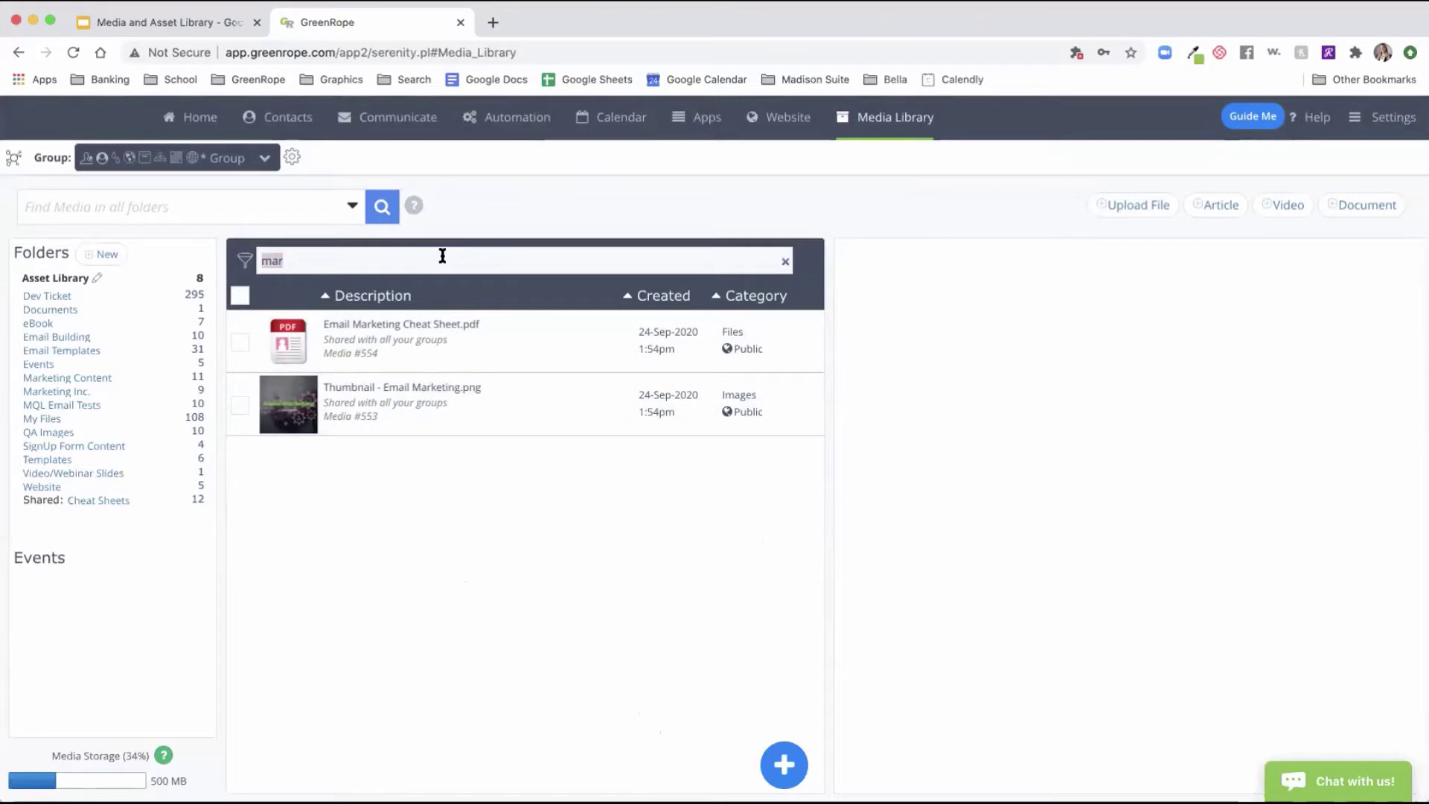
key("BackSpace")
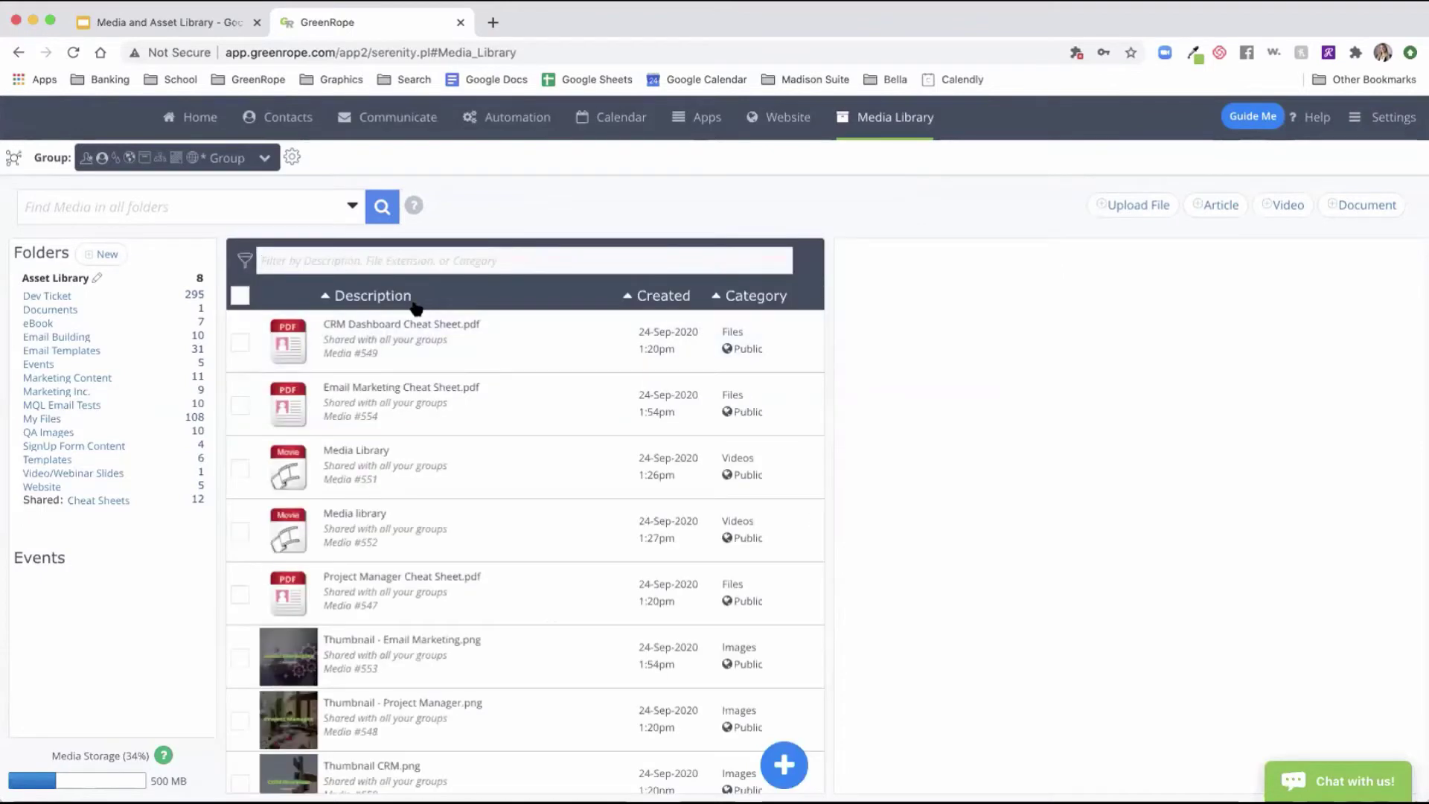
- Sort the folder's media by description, by creation date, and finally by category, each in descending order
left_click(409, 297)
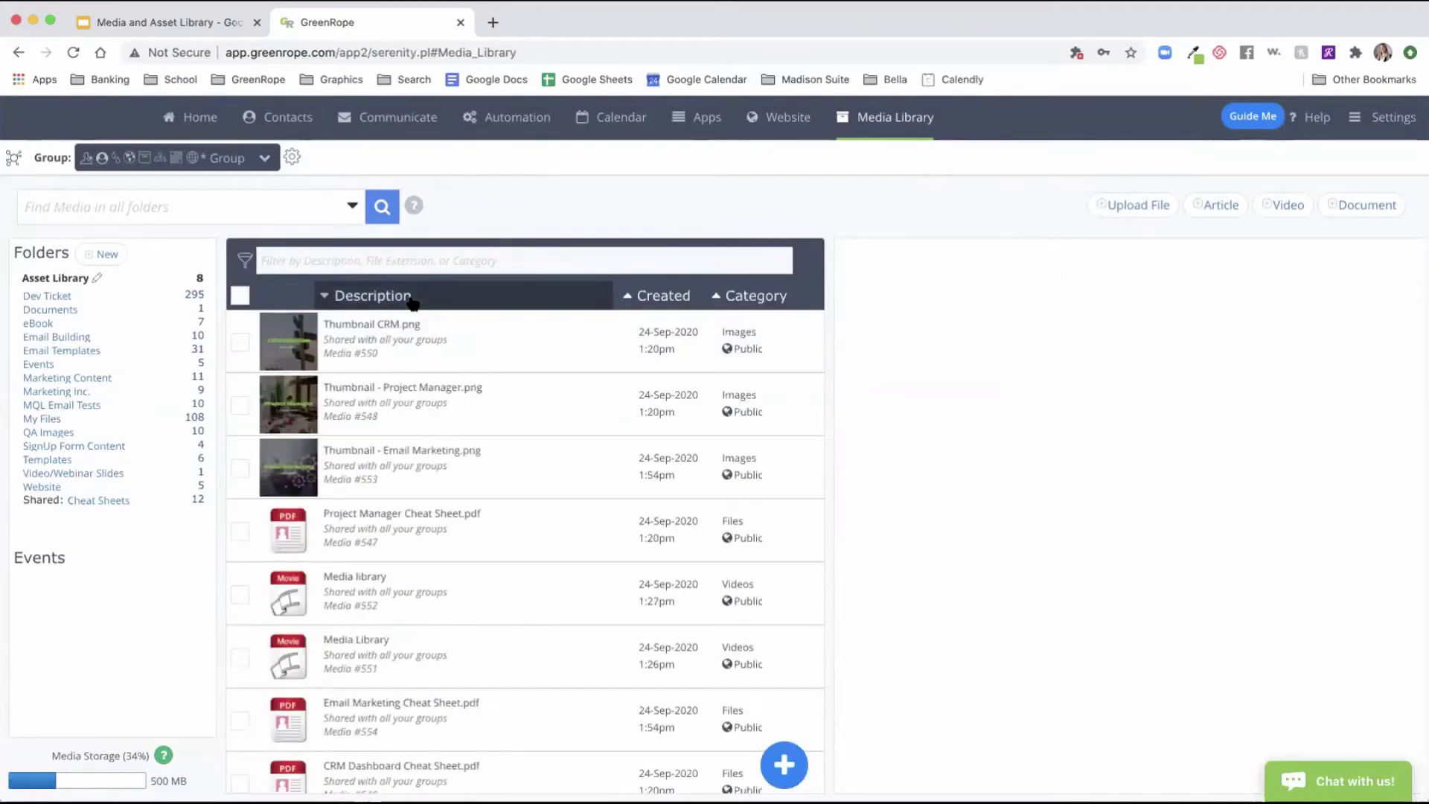
left_click(675, 293)
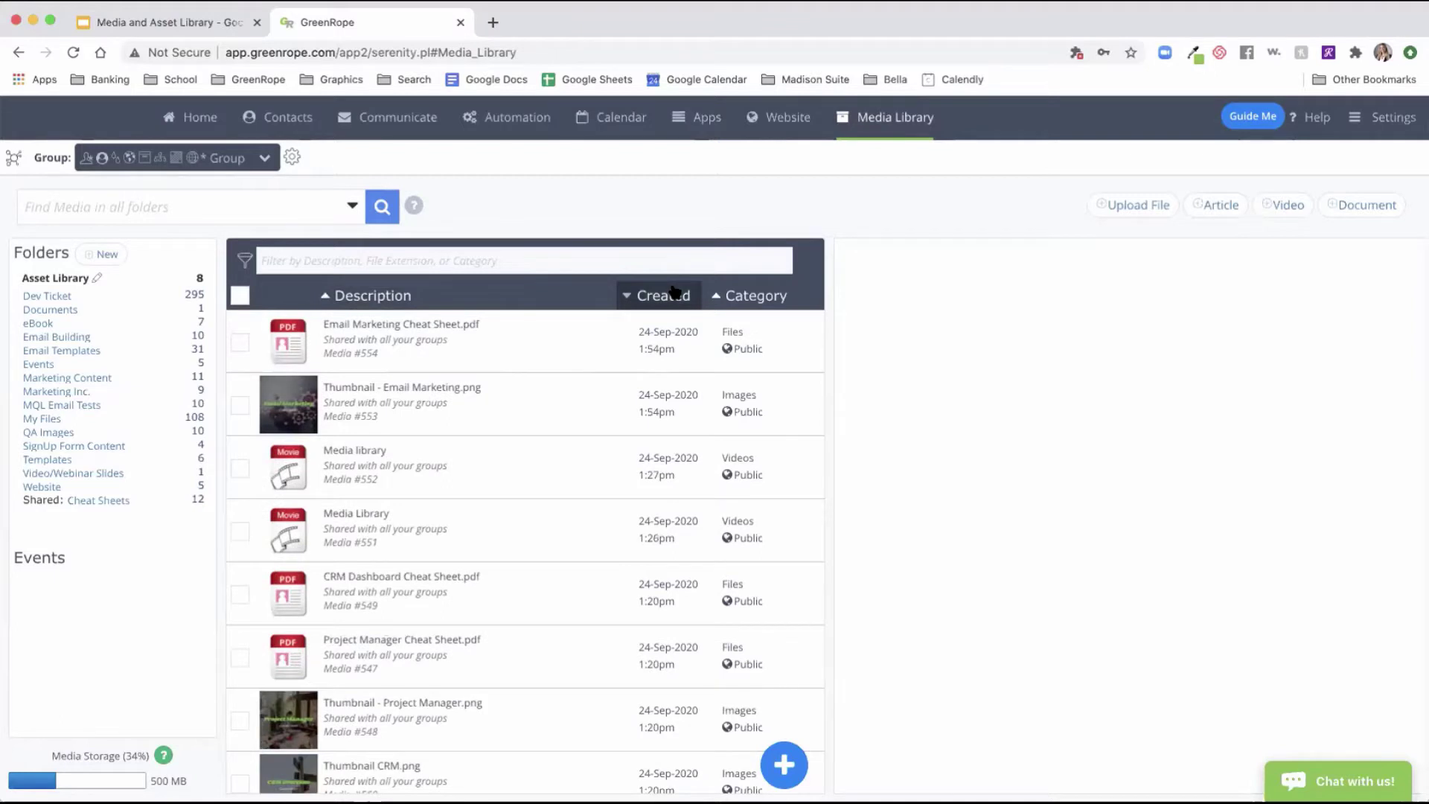
left_click(758, 296)
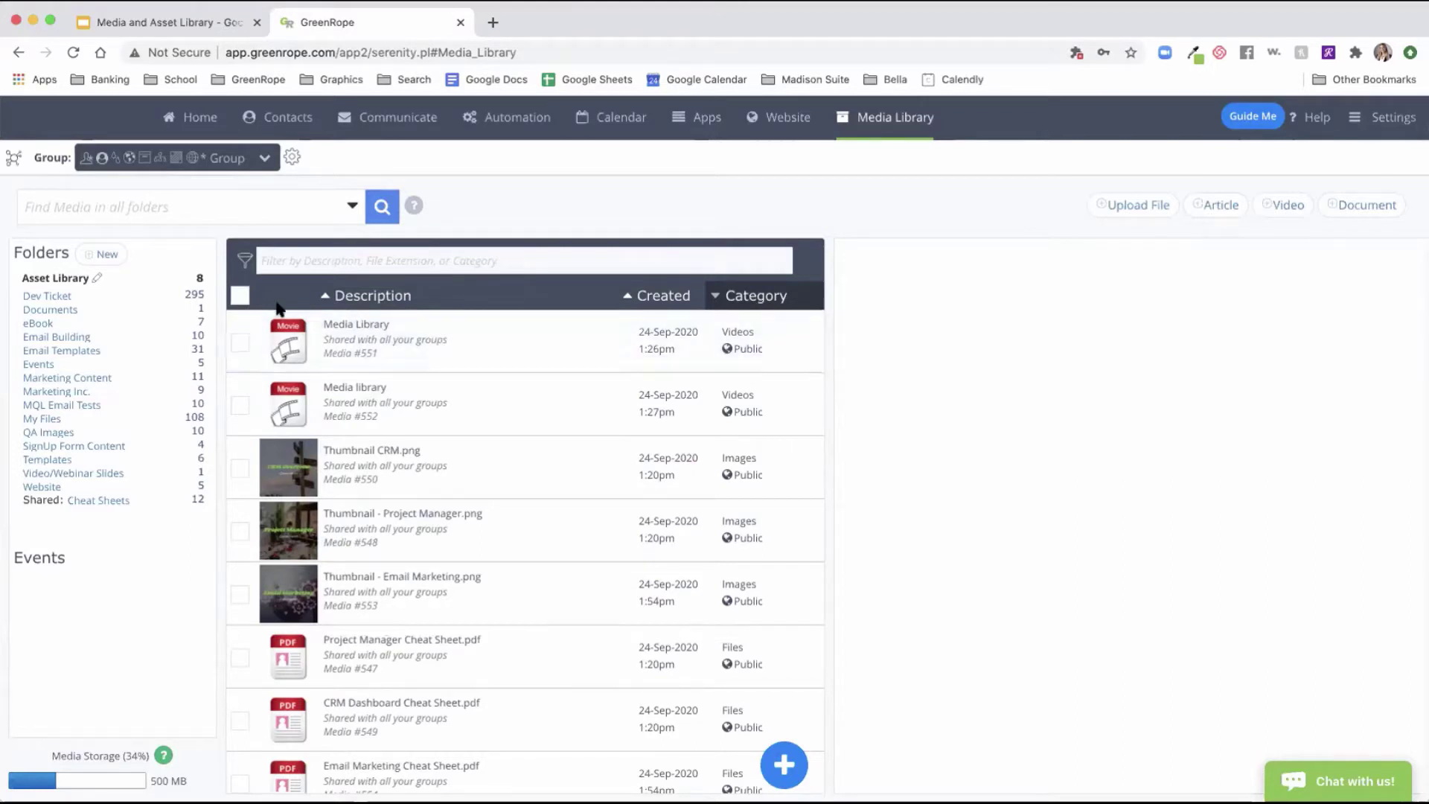
- Select all media in the Asset Library folder except the two Media Library videos
left_click(238, 468)
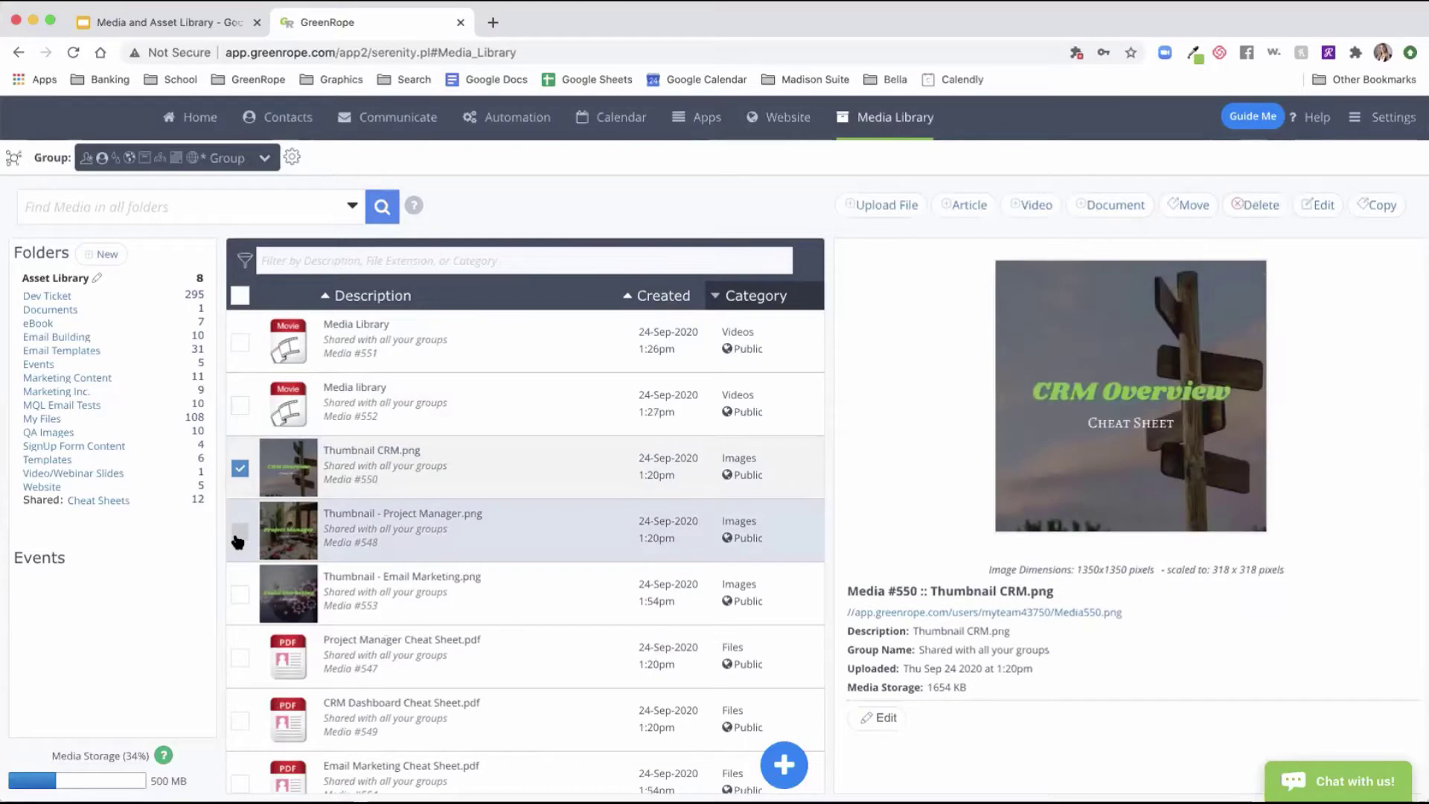
left_click(241, 295)
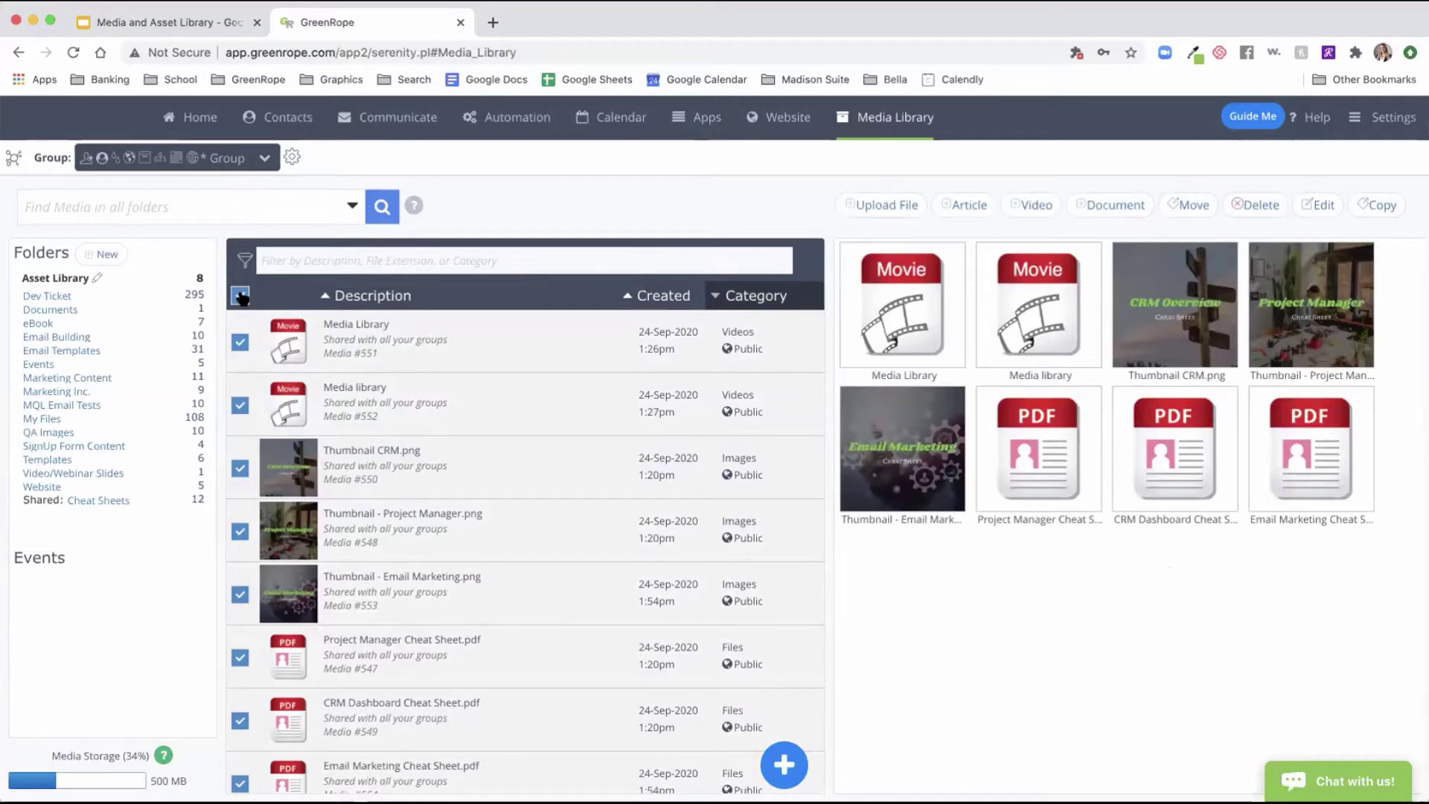
left_click(901, 301)
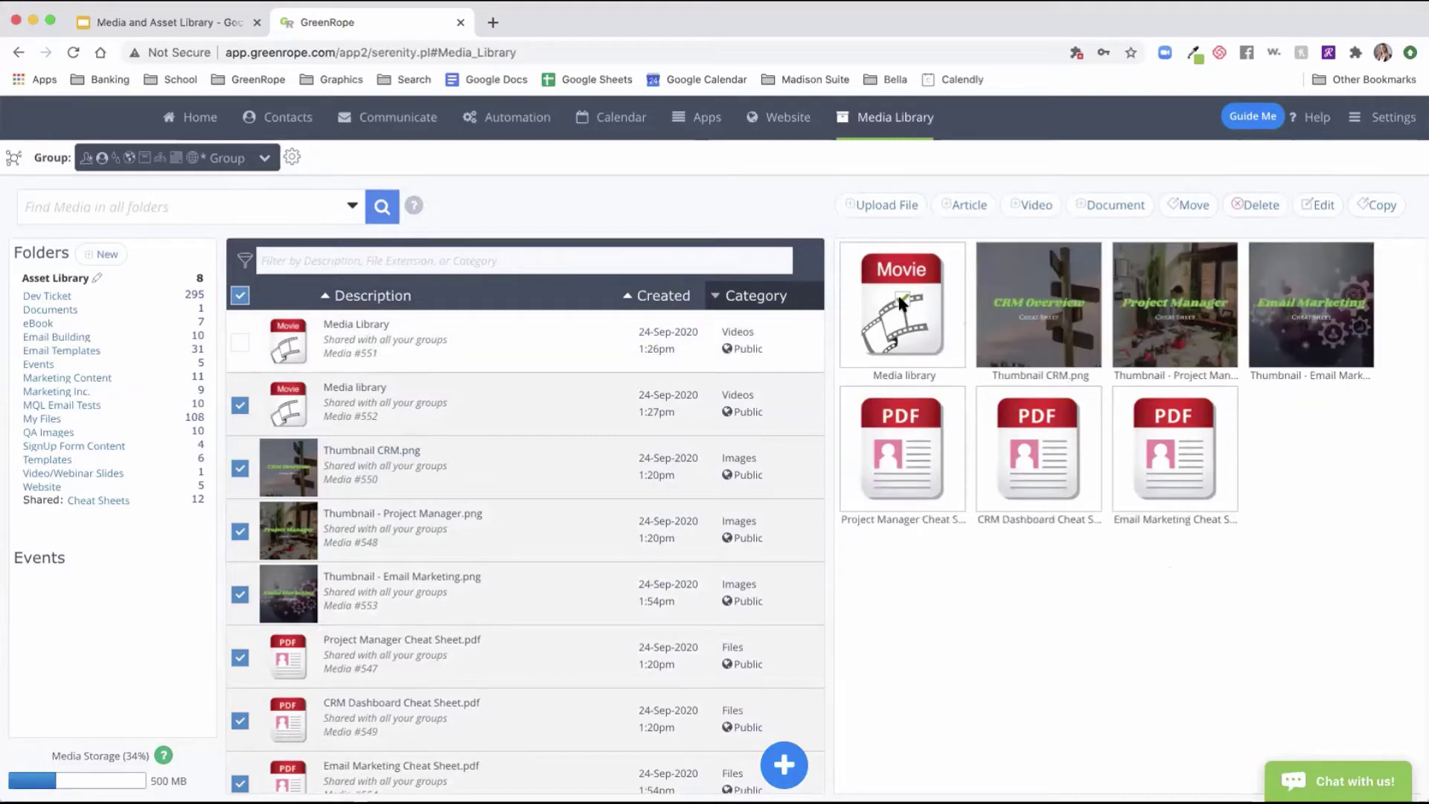
left_click(900, 301)
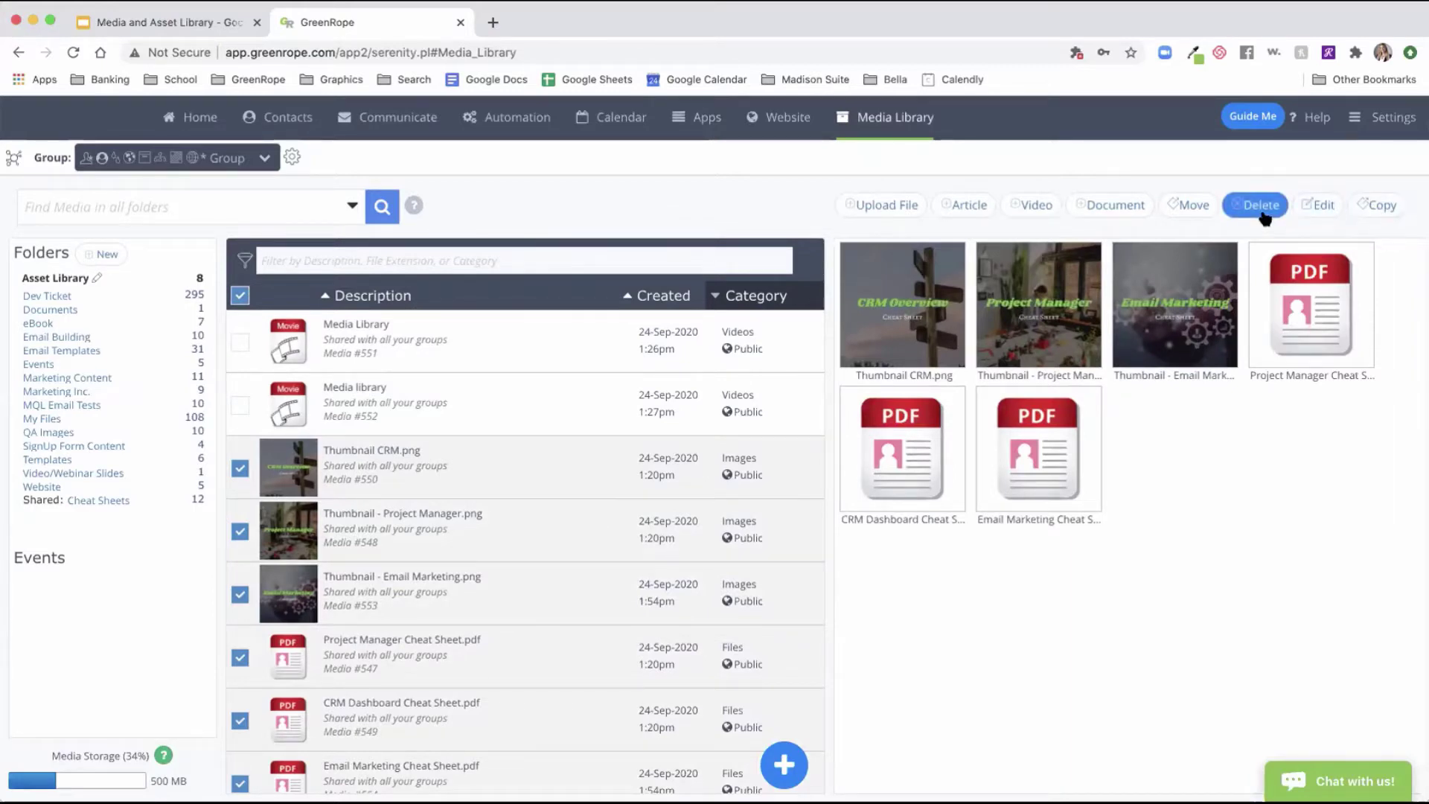
- Review the selected files and the available destination folders for moving media, and cancel the move
left_click(1194, 206)
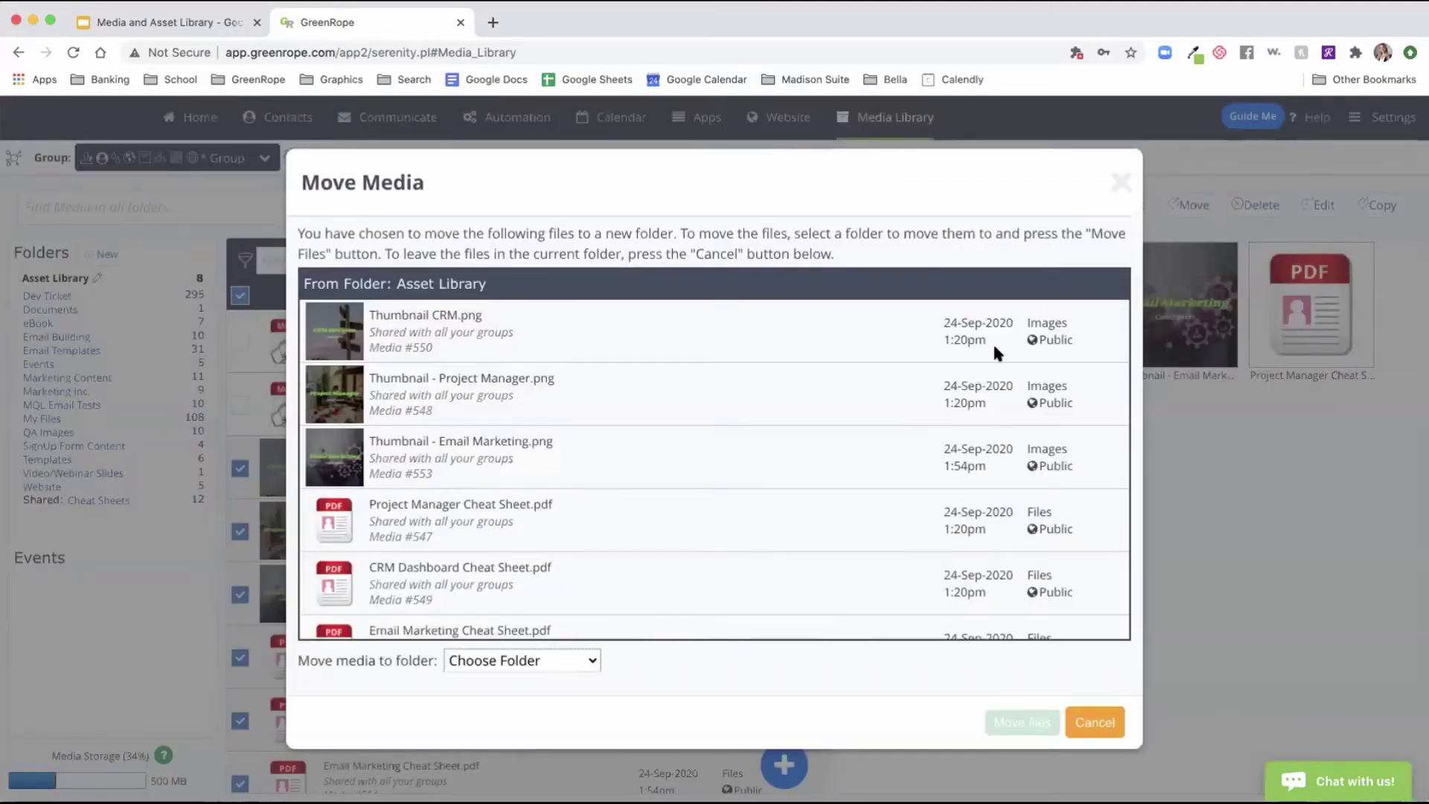
scroll(882, 490, "down", 1)
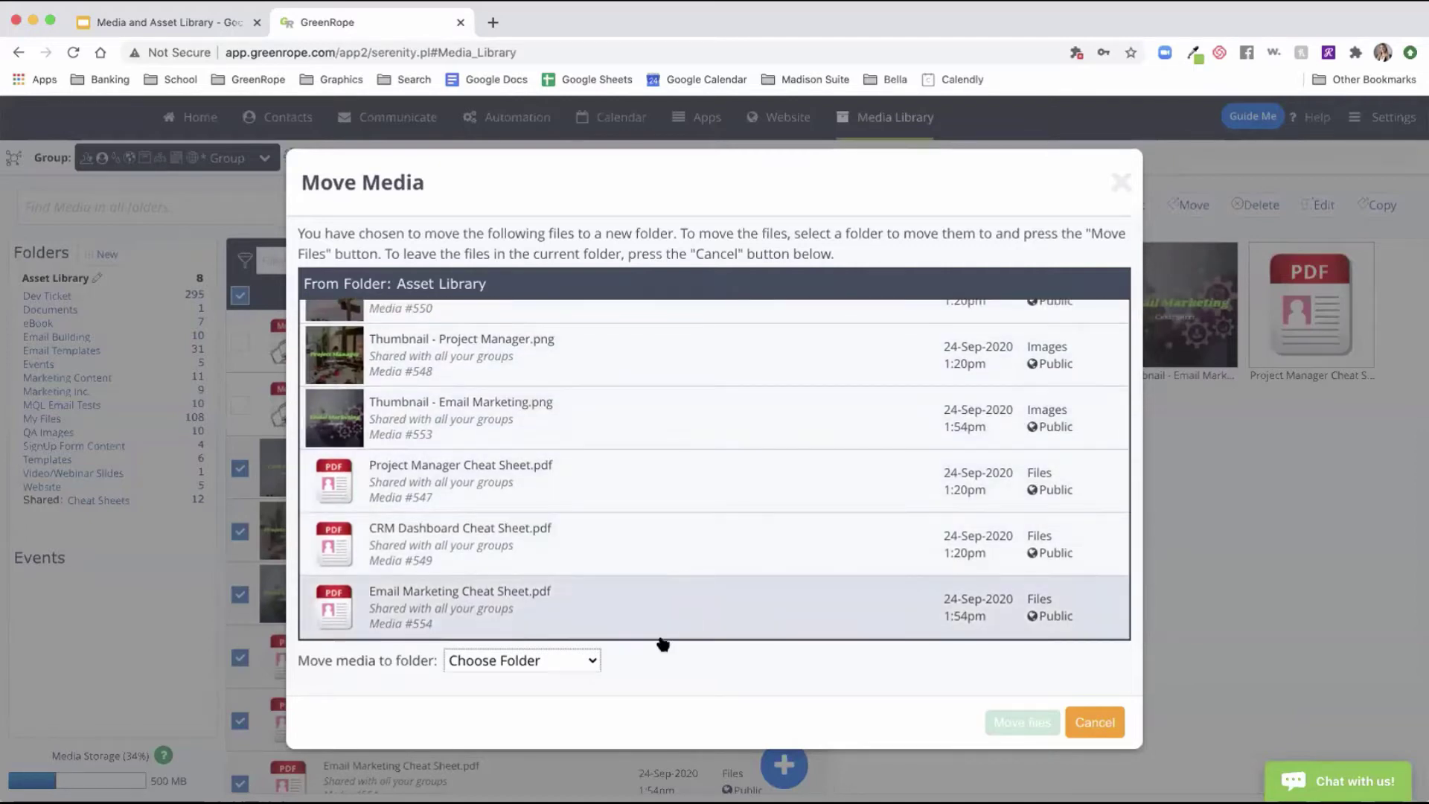
left_click(582, 660)
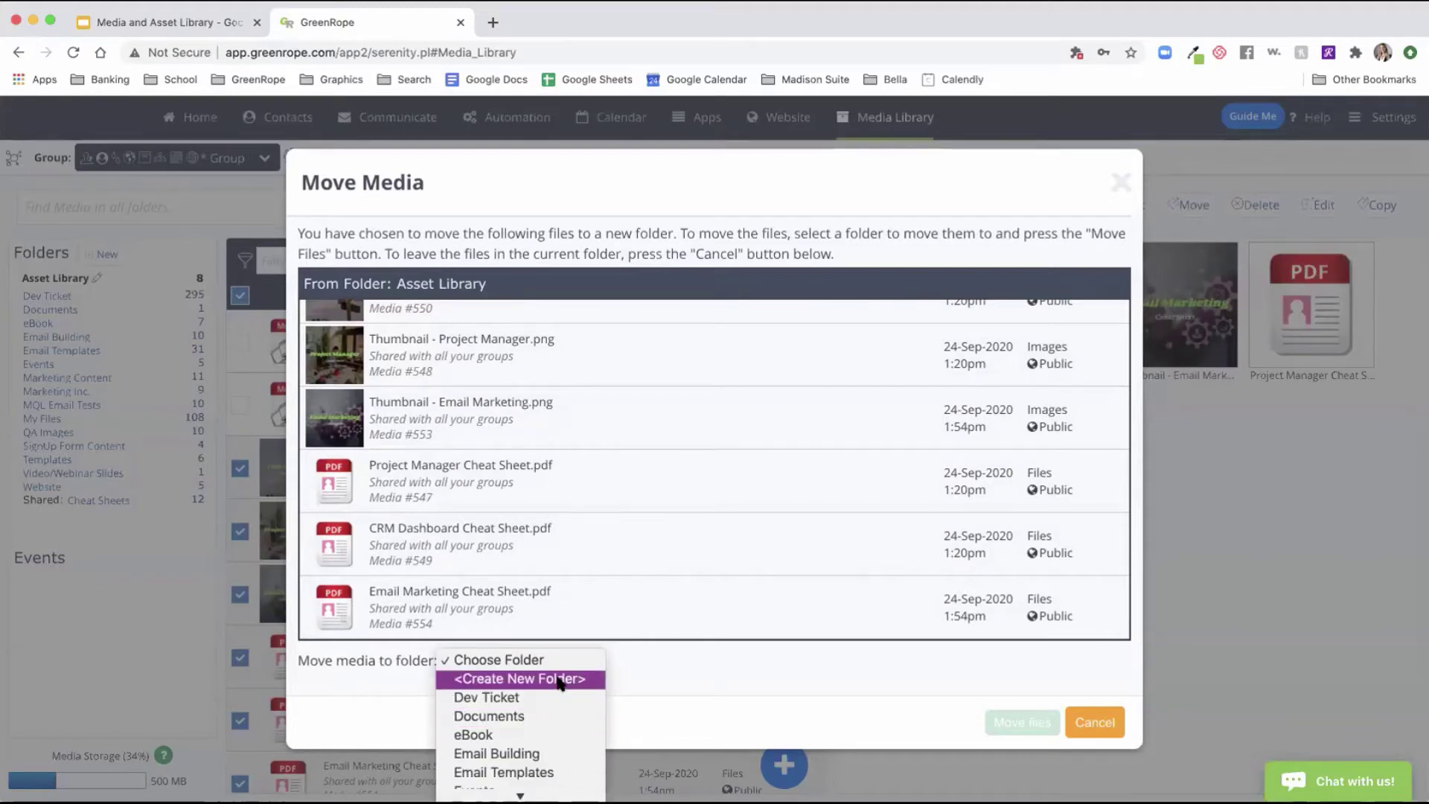
left_click(686, 668)
left_click(1091, 722)
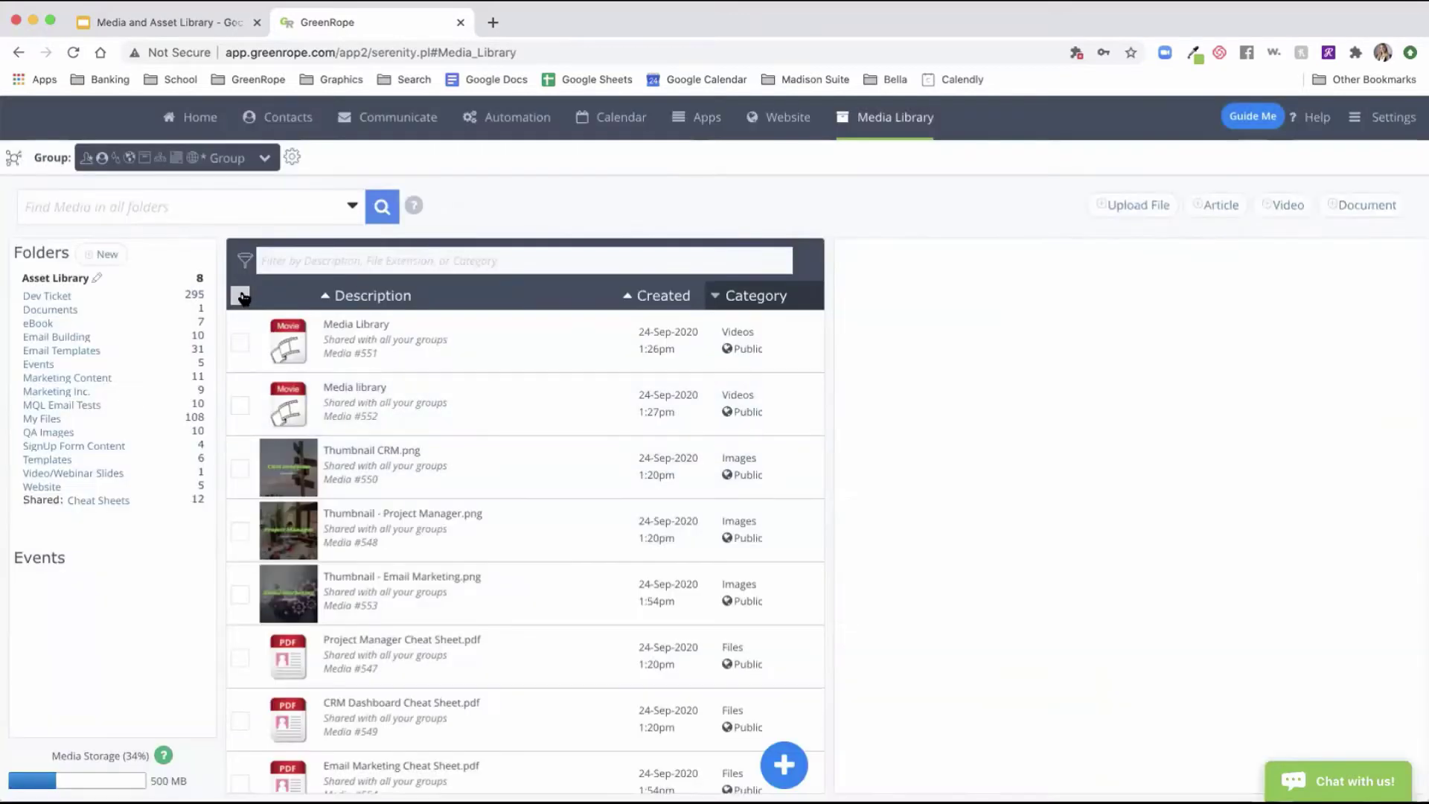
- Open Thumbnail CRM.png for editing and enter "crm-overview" as its custom URL
left_click(240, 469)
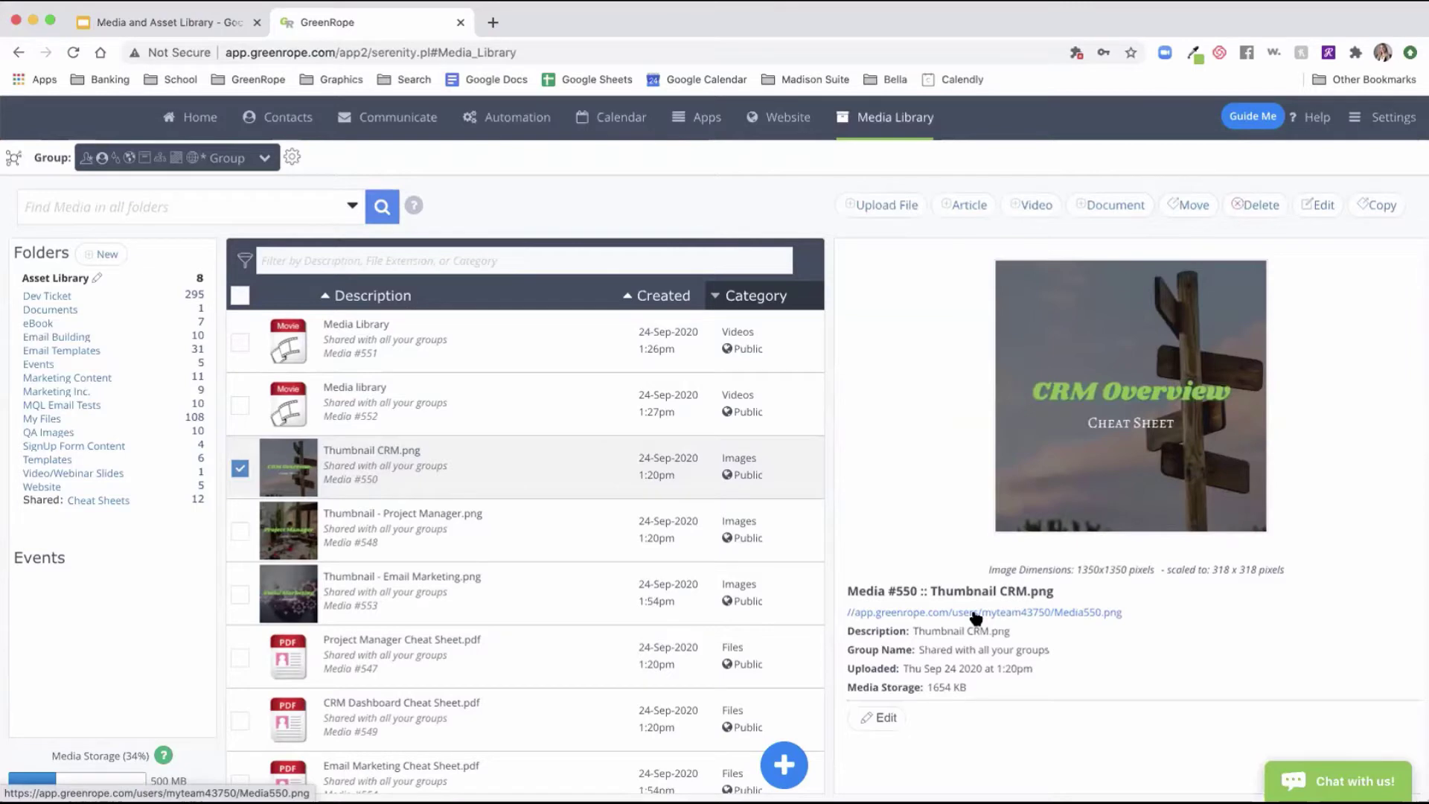
left_click(879, 718)
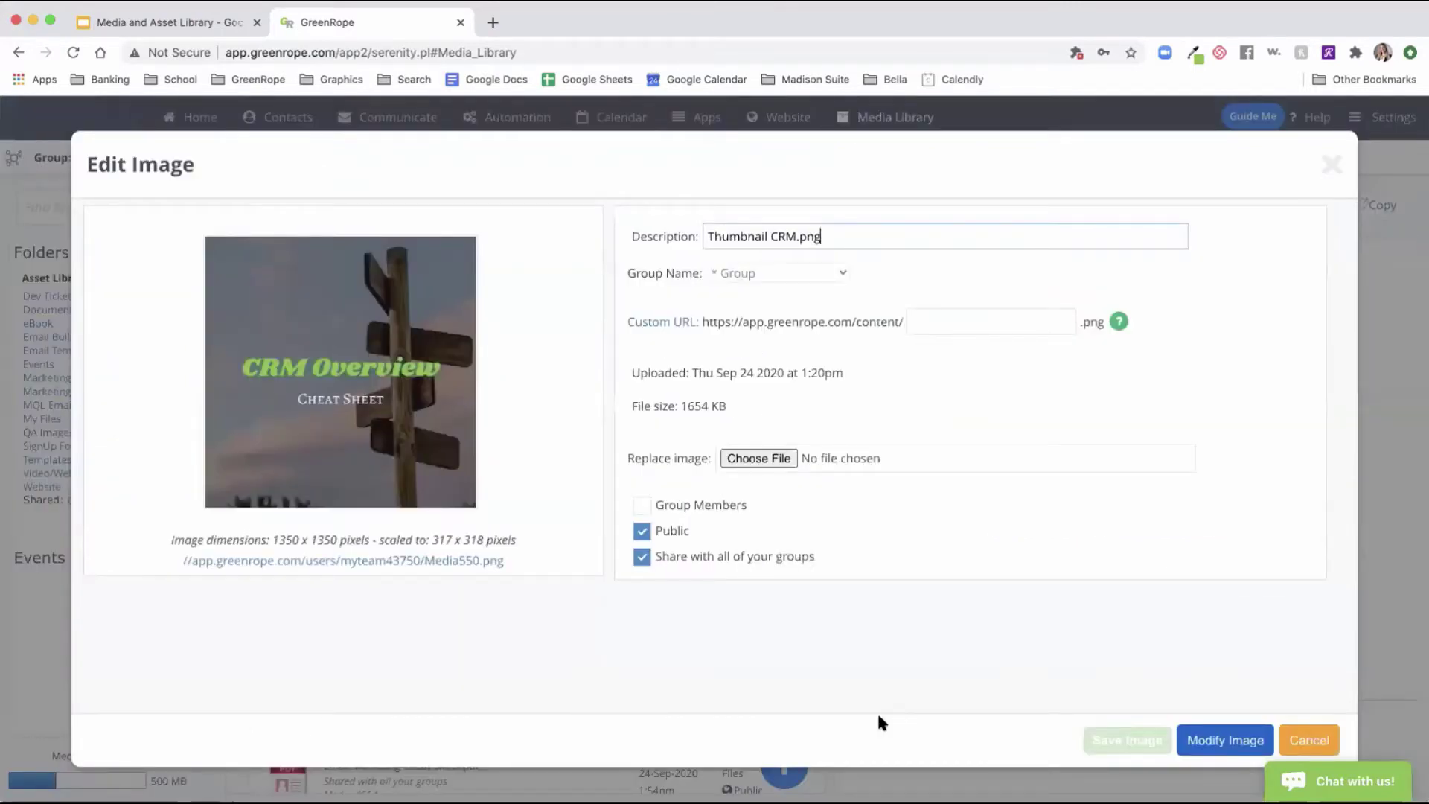
left_click(915, 322)
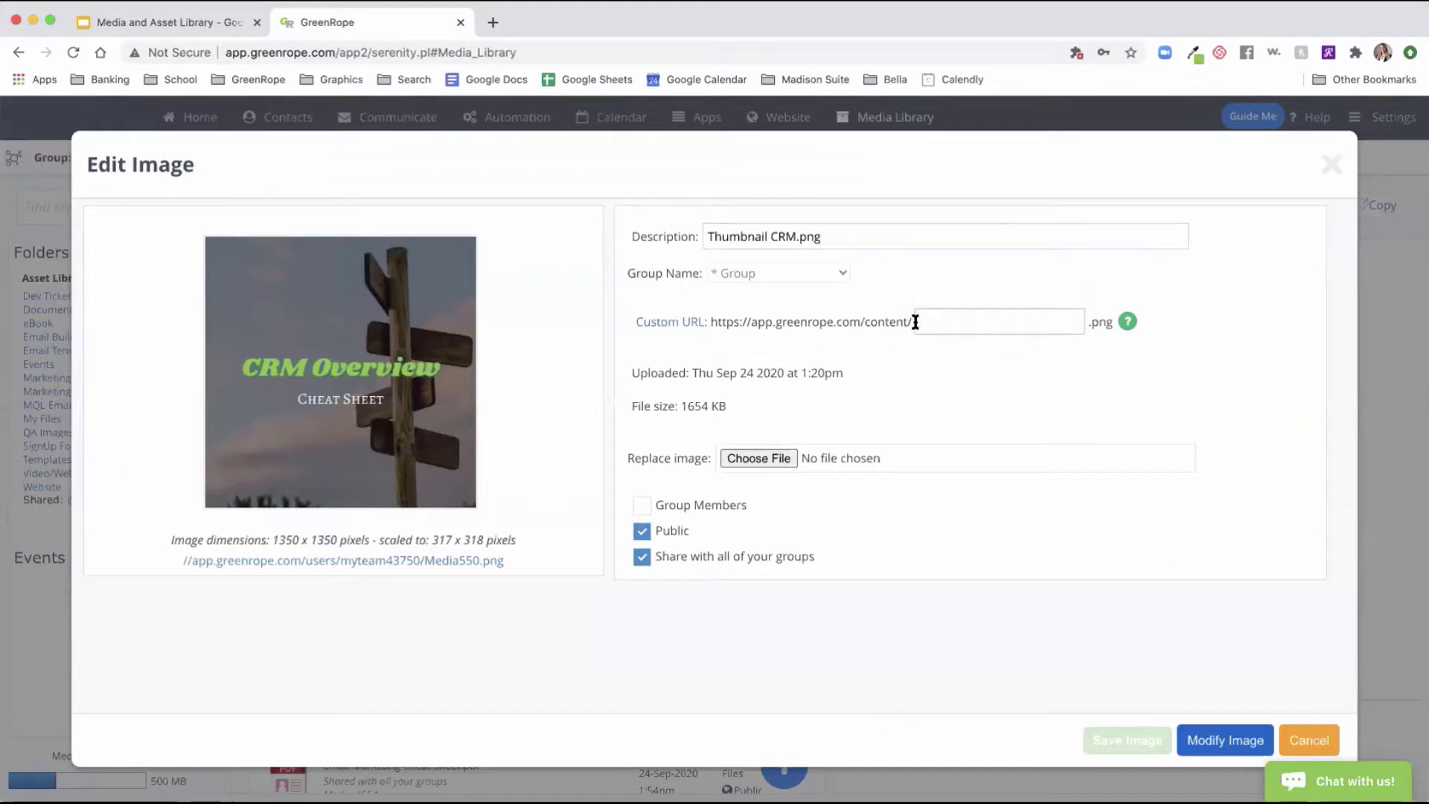
type("crm-")
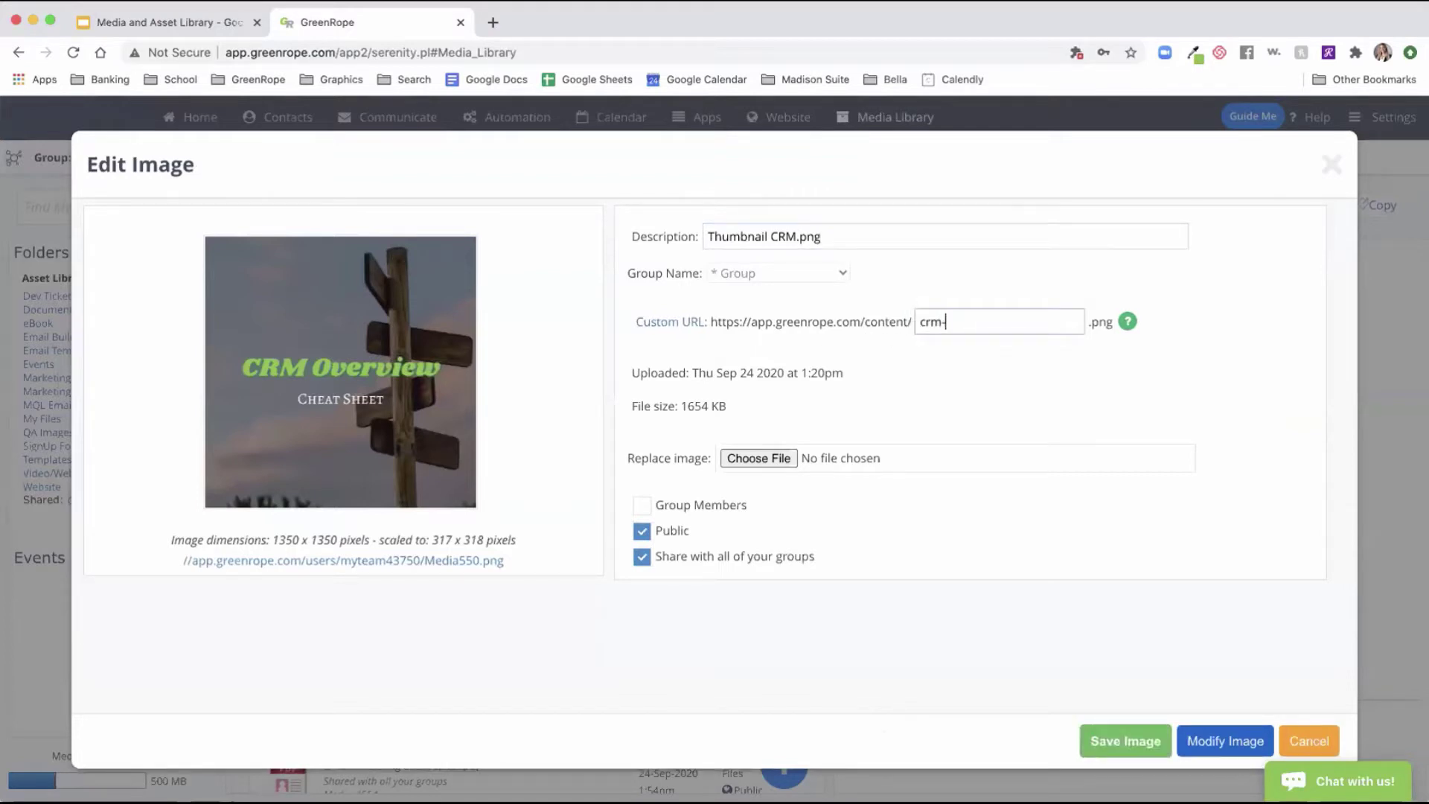
type("overview")
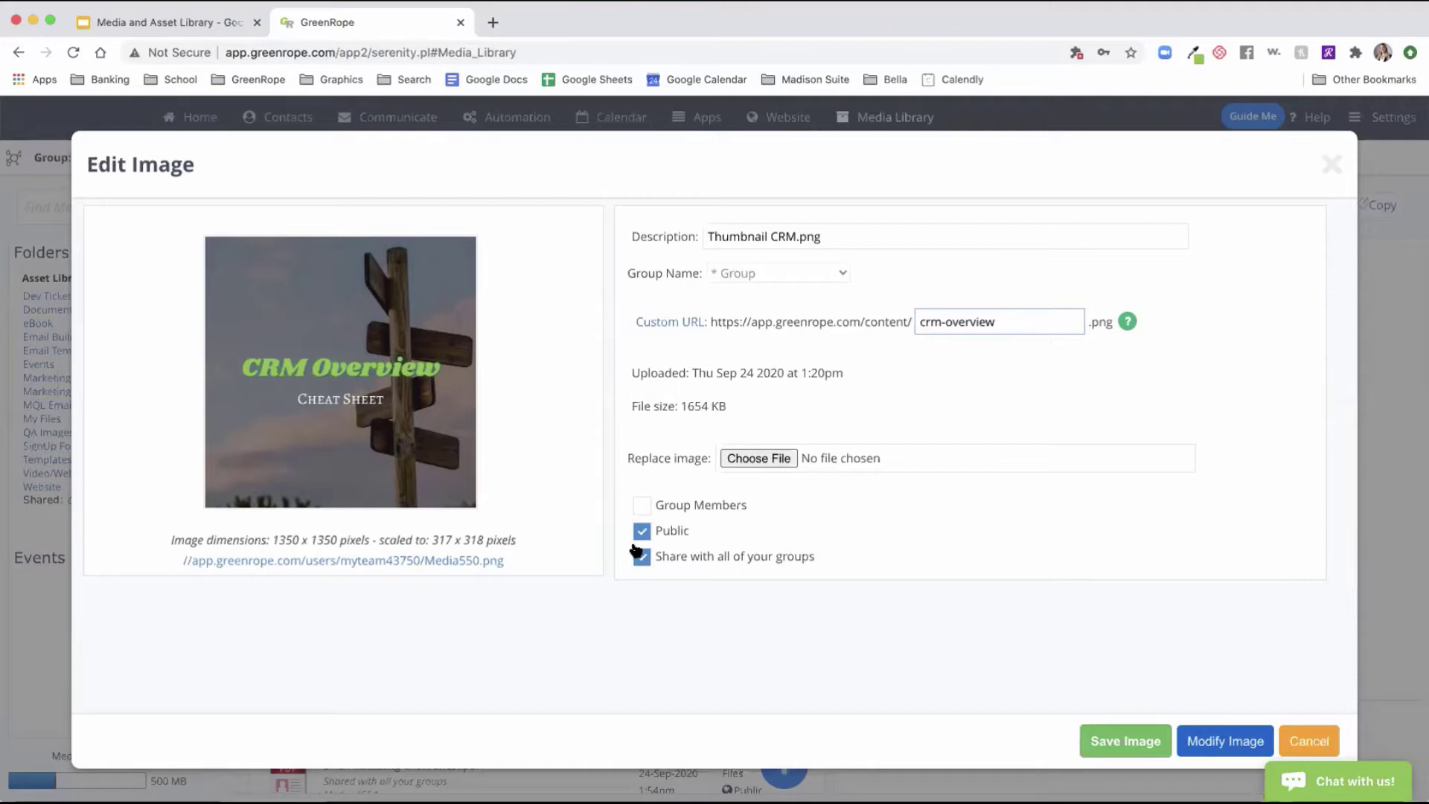
left_click(932, 538)
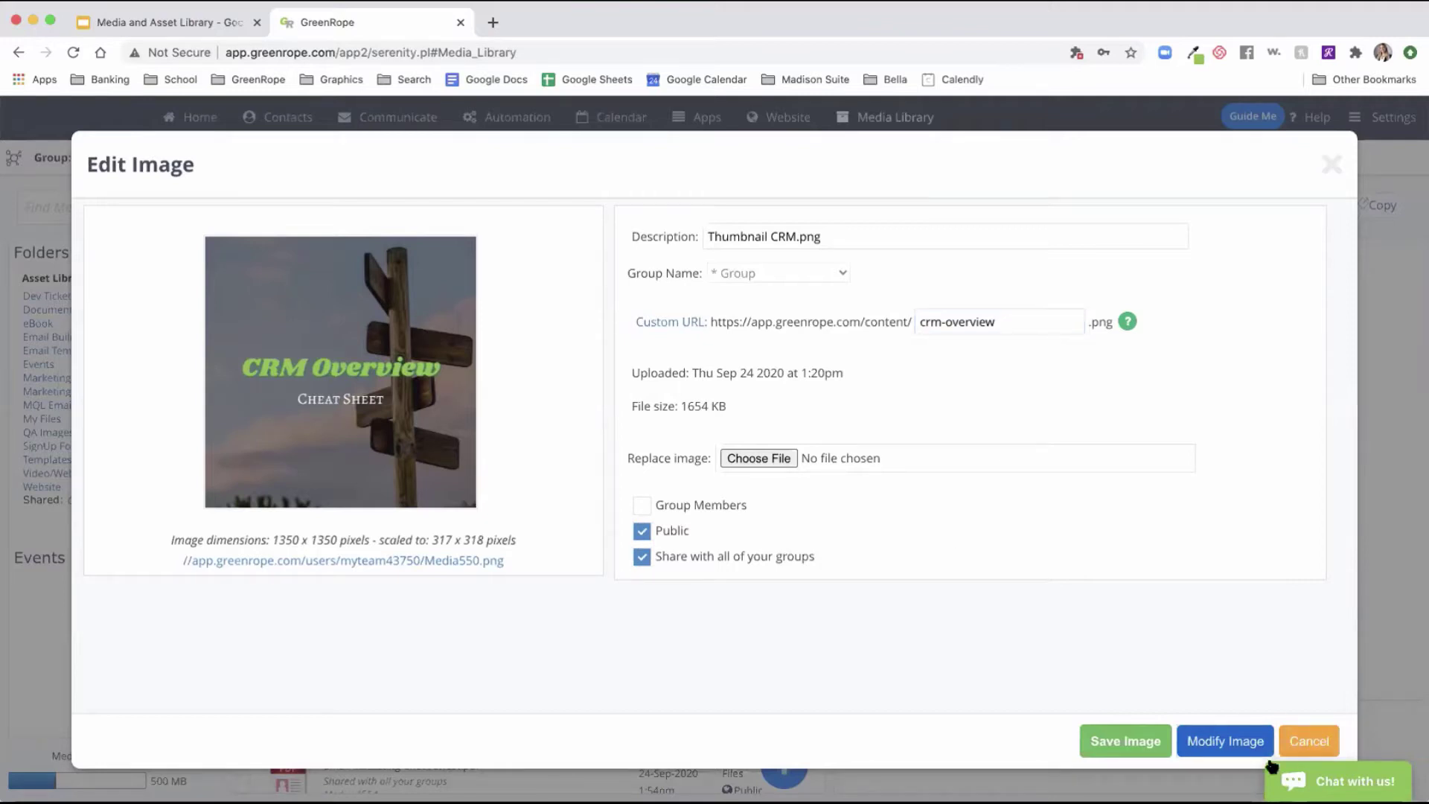
- Resize the CRM thumbnail to 400 by 400 pixels in the image editor and close it without saving
left_click(1226, 740)
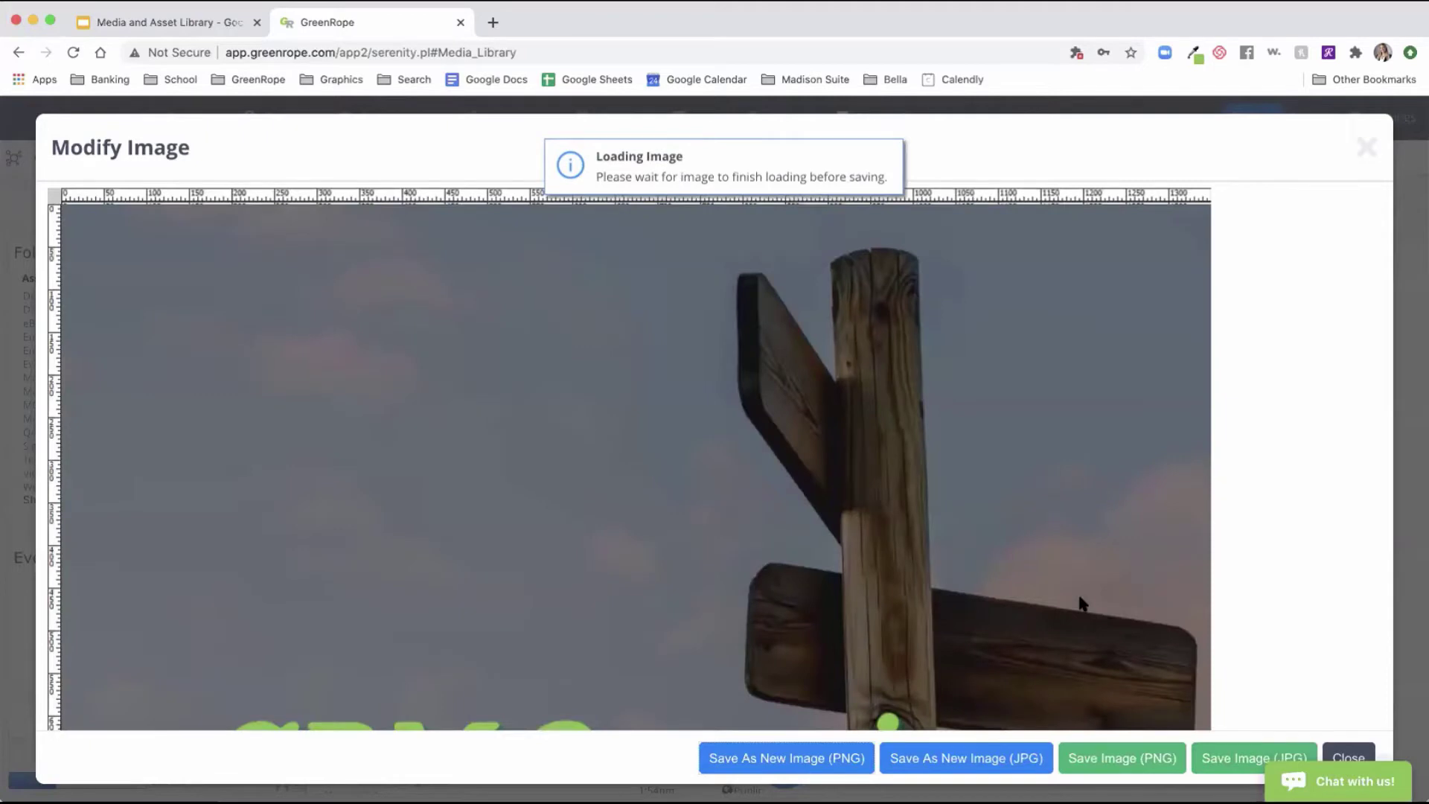
scroll(1083, 603, "down", 10)
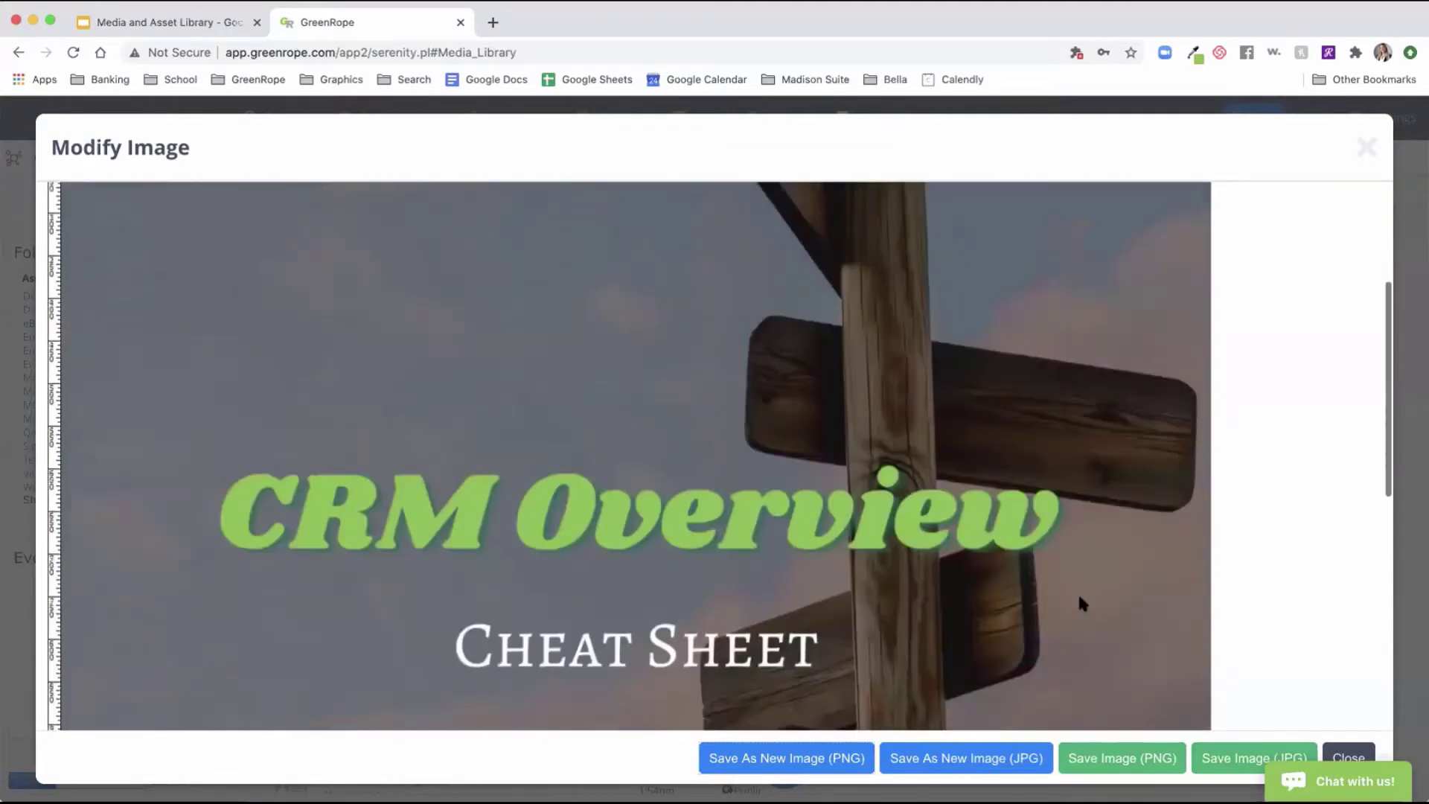
scroll(1081, 602, "down", 3)
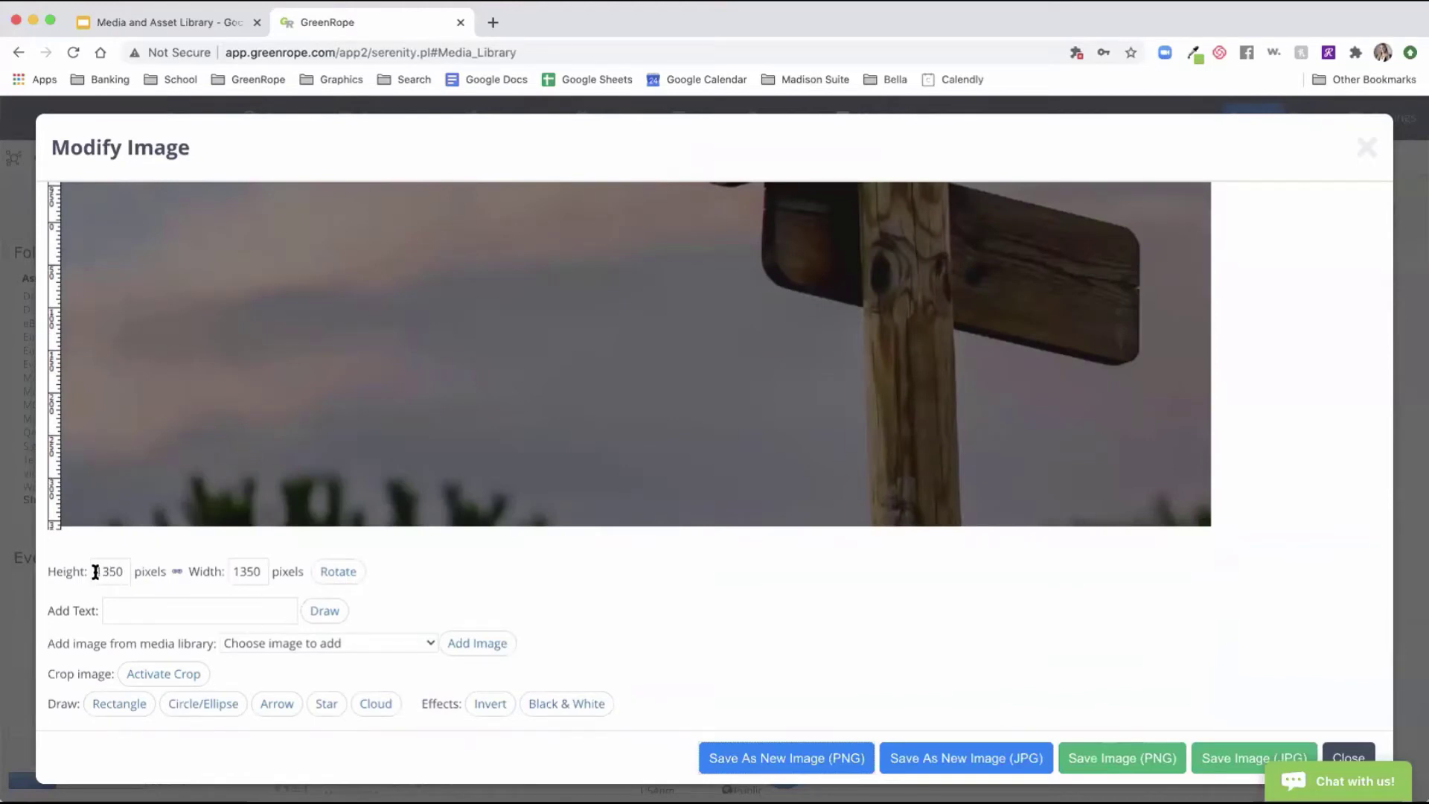
double_click(118, 564)
type("400")
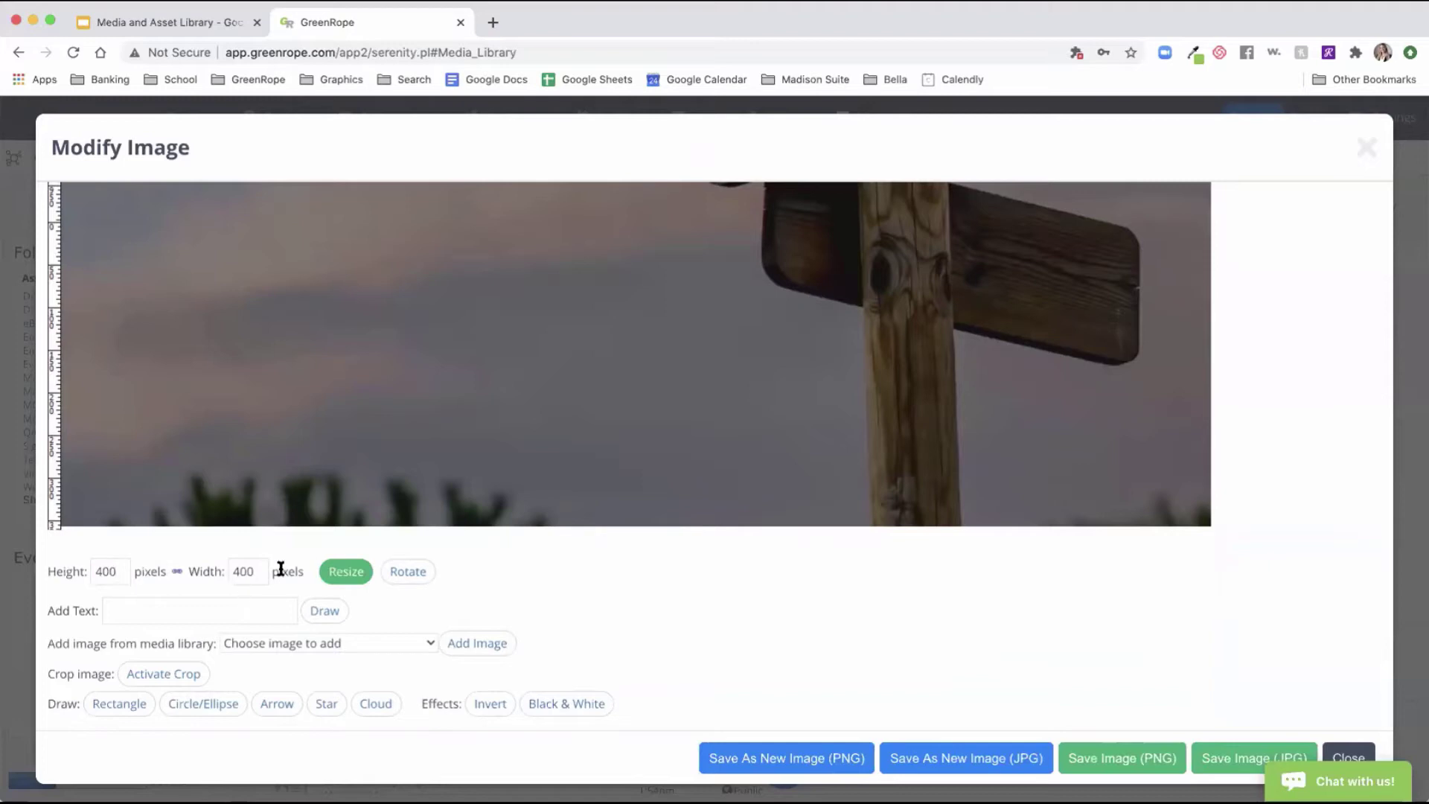
left_click(339, 575)
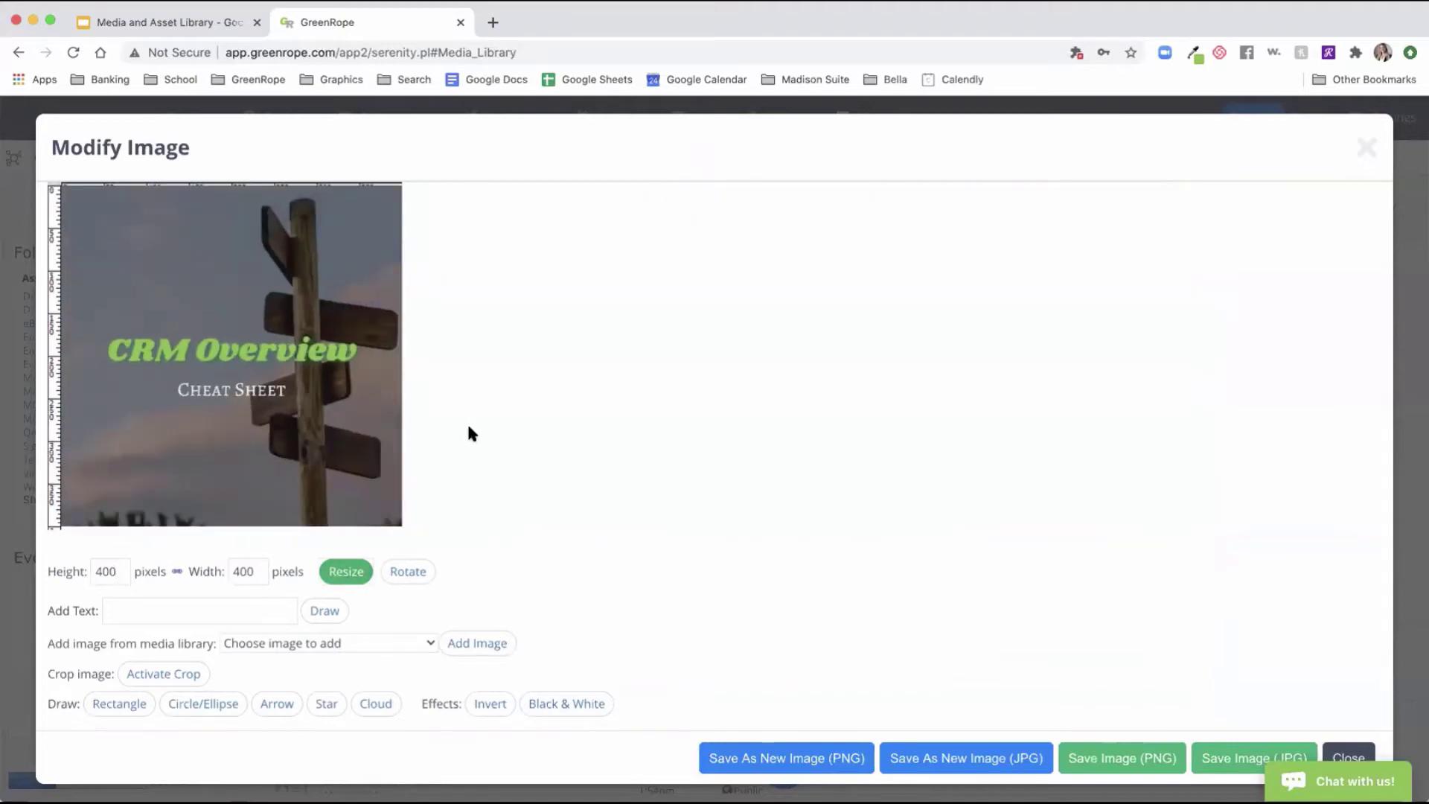
left_click(415, 571)
left_click(176, 673)
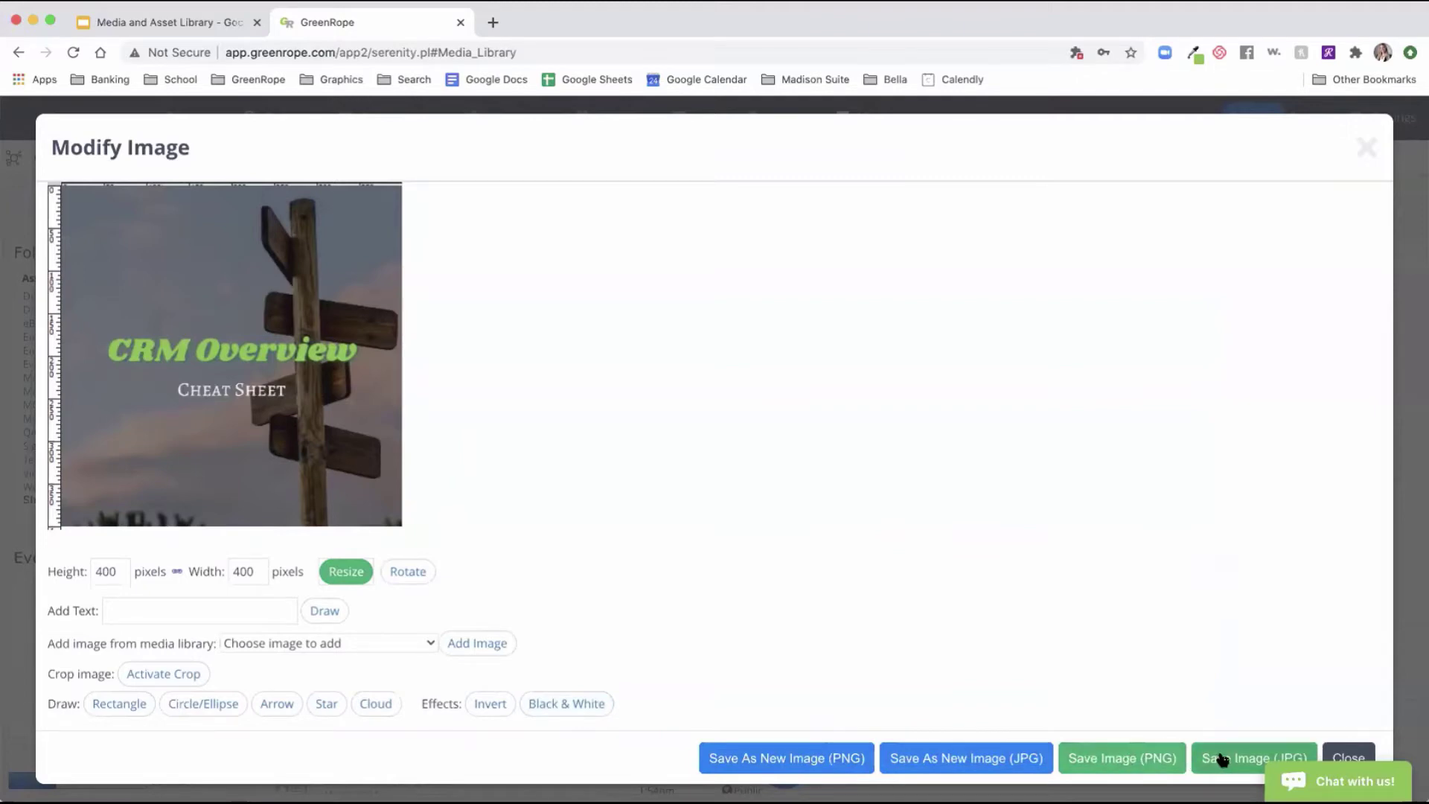
left_click(1349, 756)
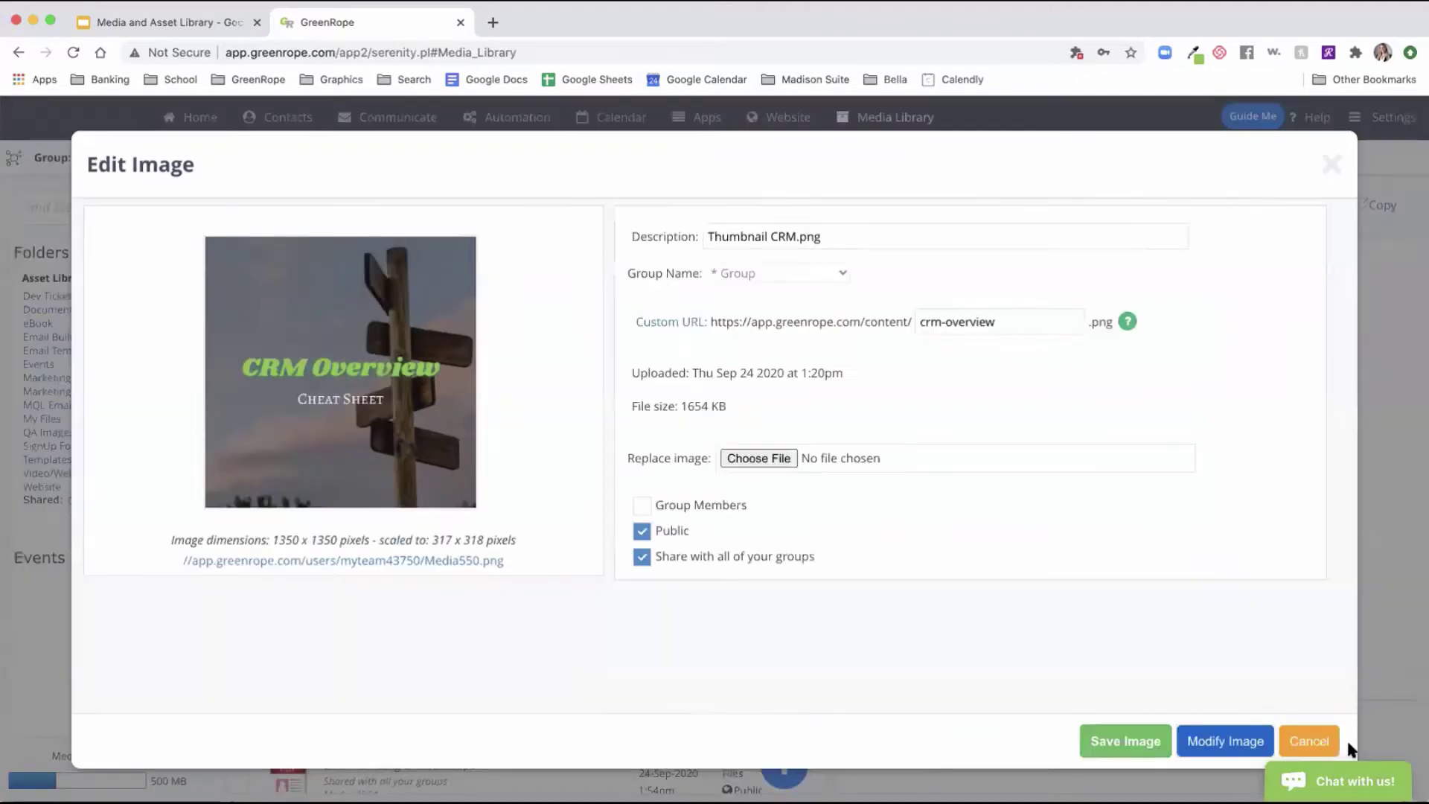
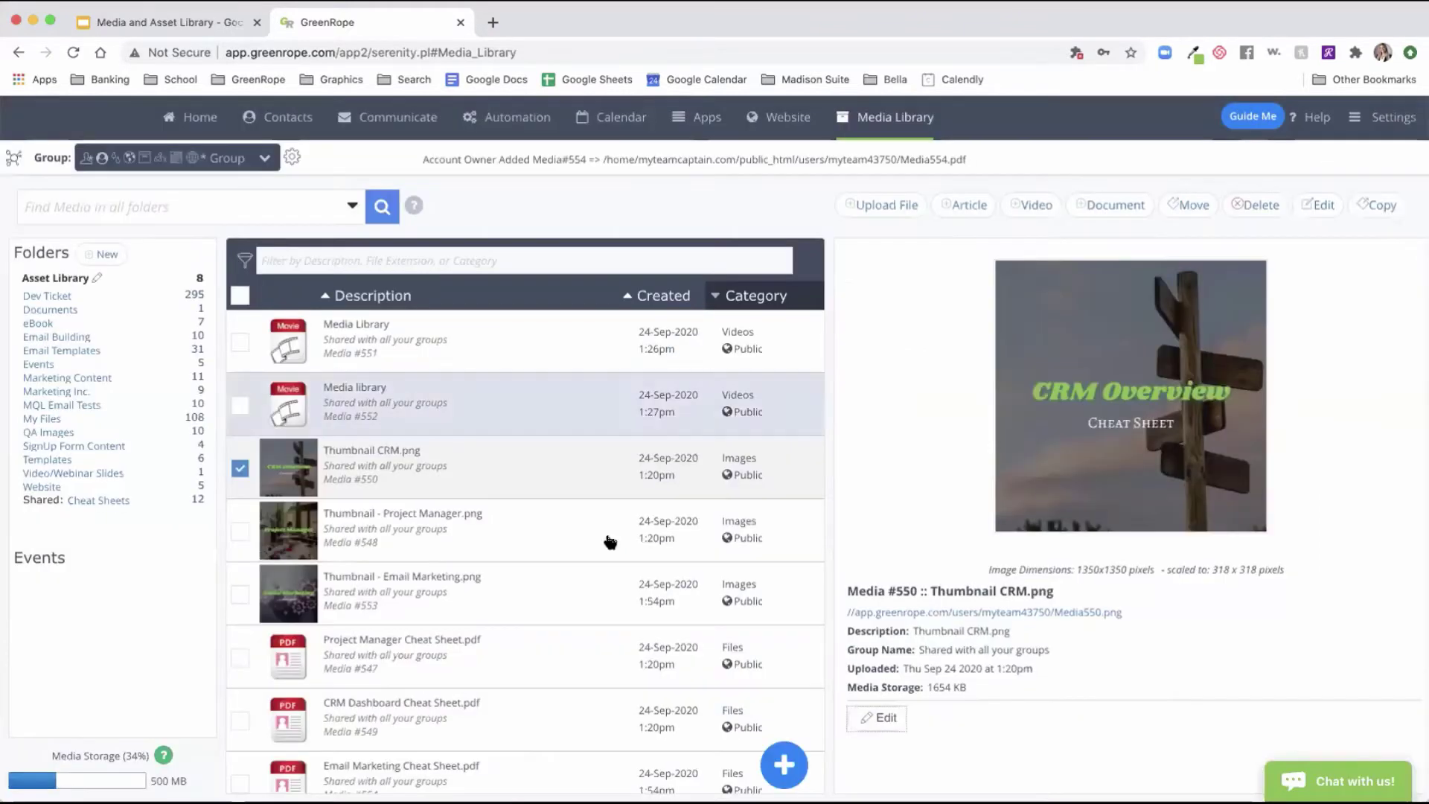
- Select only Project Manager Cheat Sheet.pdf, look through the document via its direct file link, and return to the Media Library
left_click(240, 467)
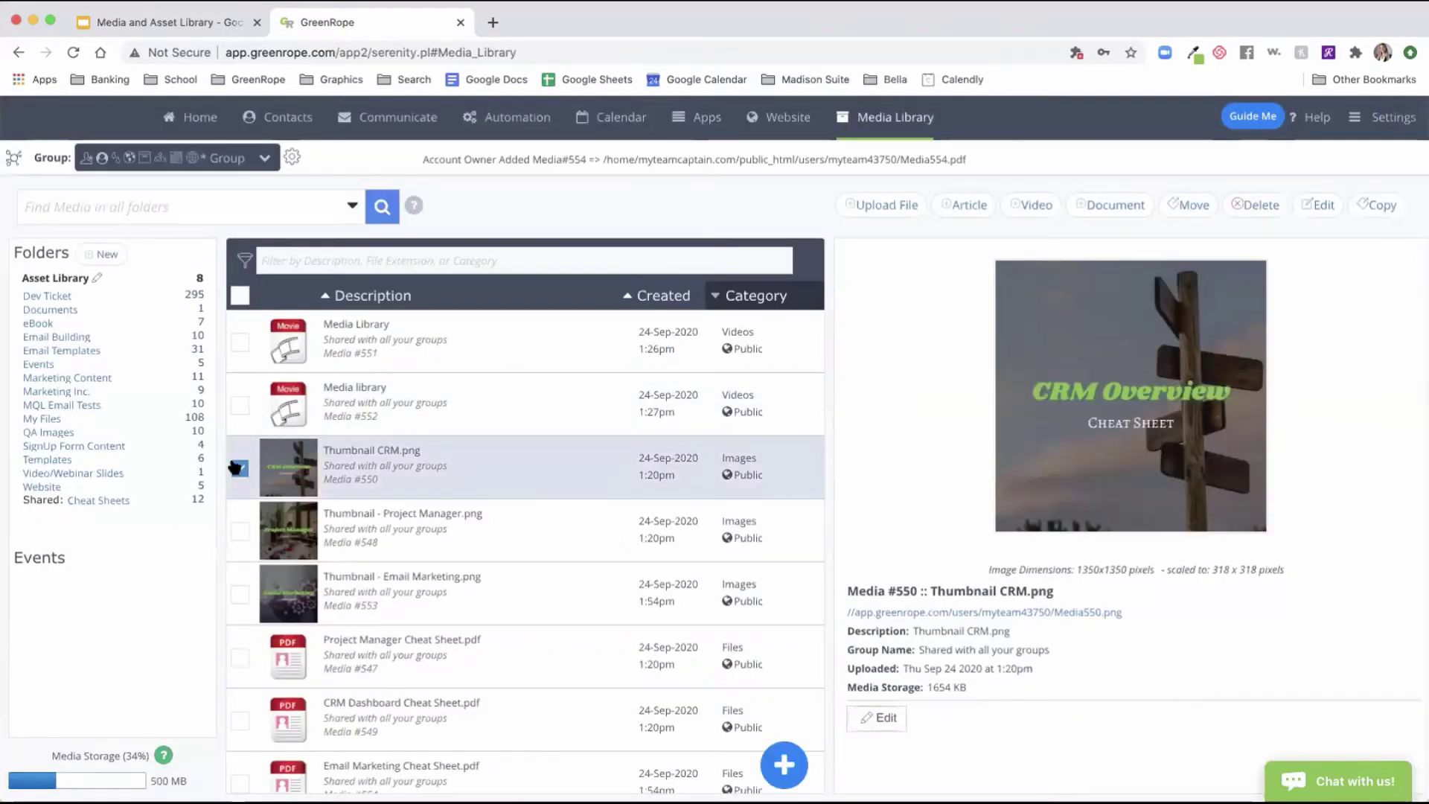
left_click(238, 658)
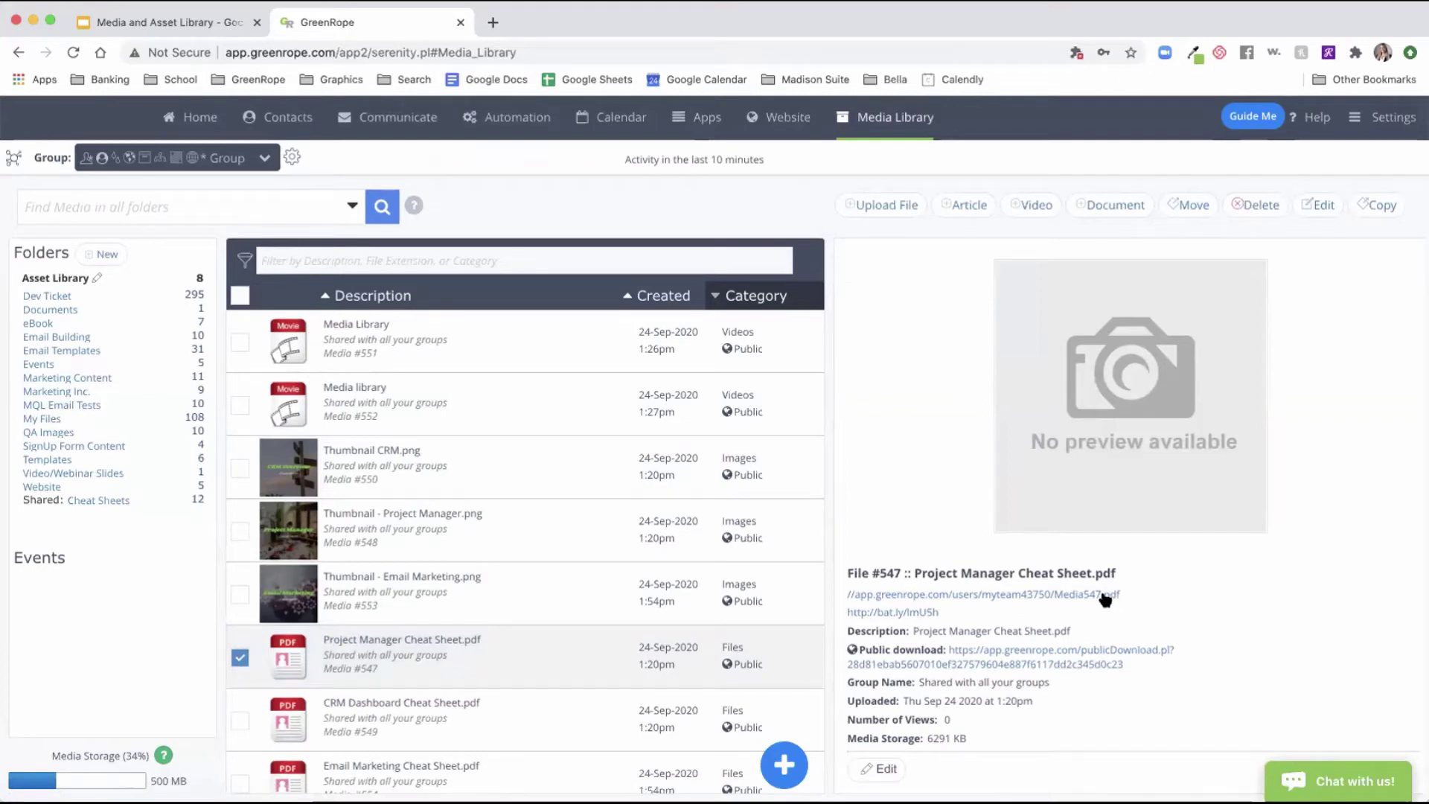
left_click(923, 595)
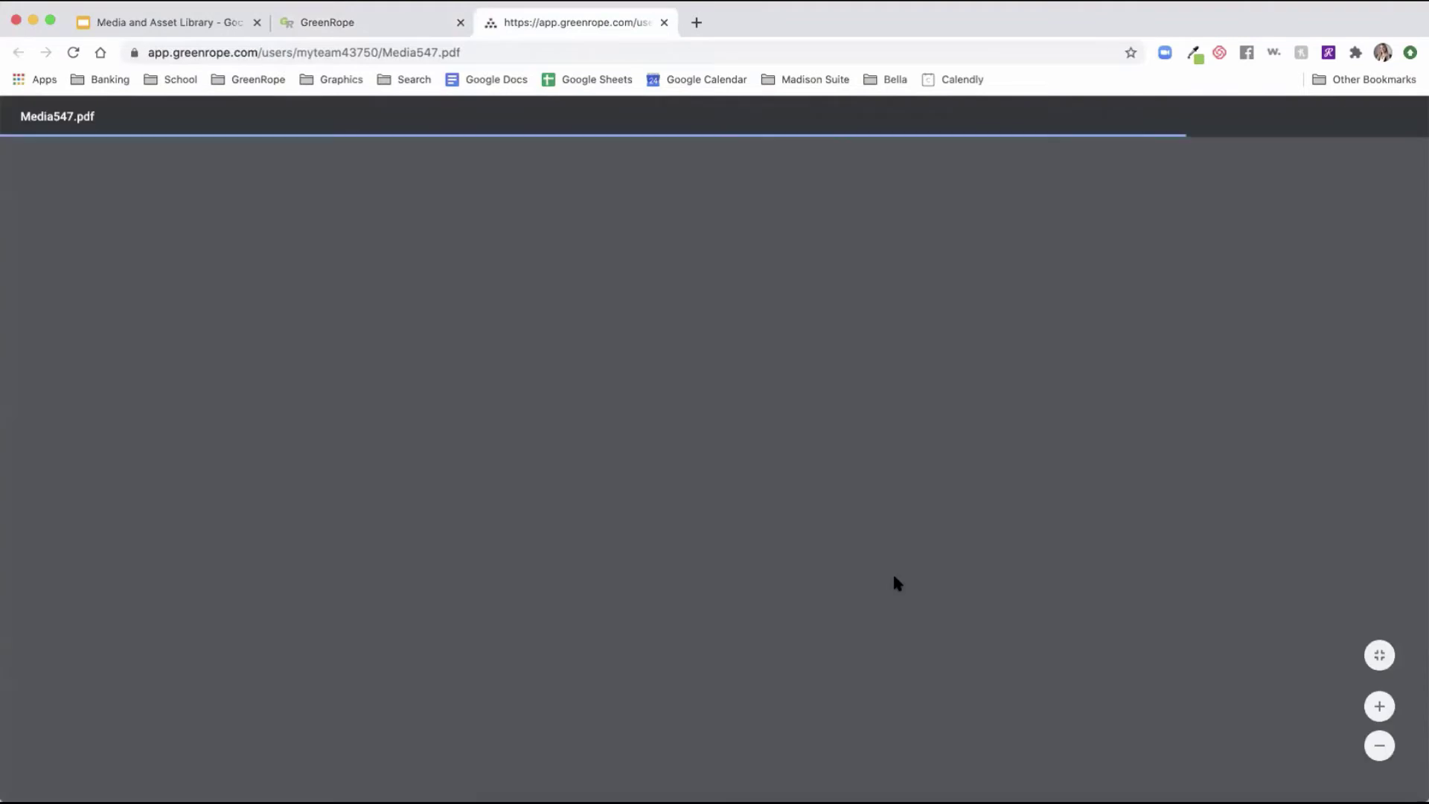
scroll(893, 579, "down", 20)
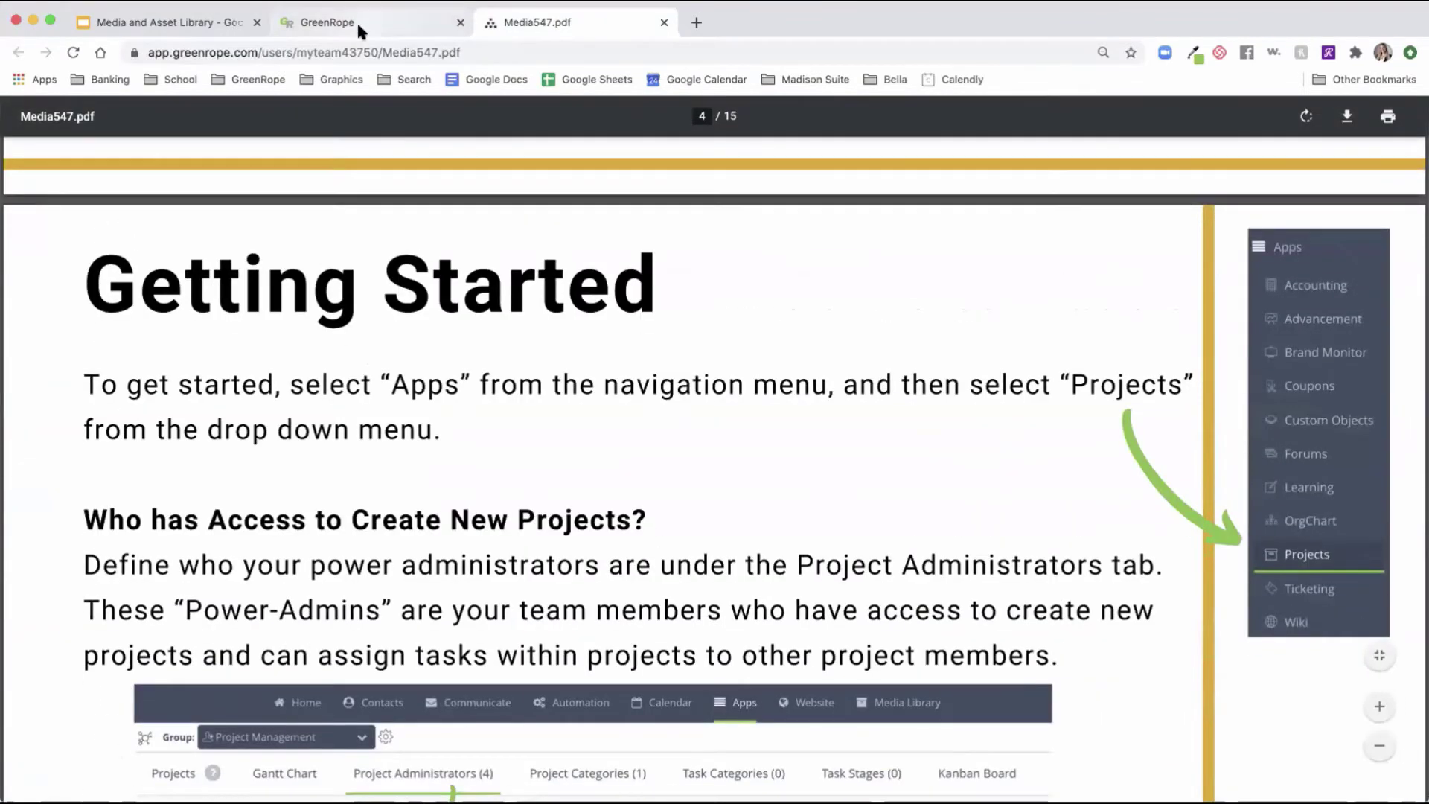
left_click(355, 21)
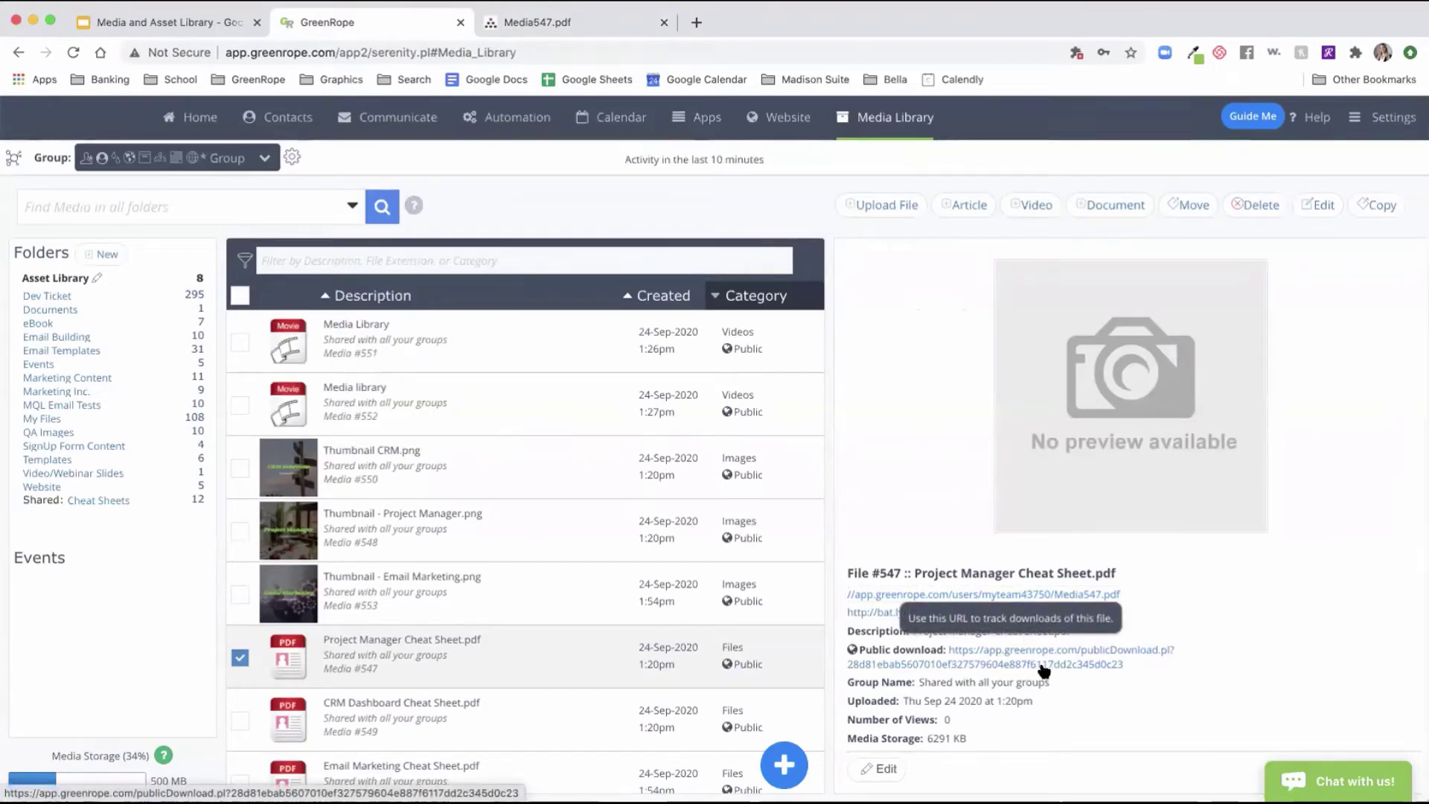
- Review the Project Manager Cheat Sheet's edit settings, including its workflow choices and sharing options, and cancel the edit
left_click(881, 771)
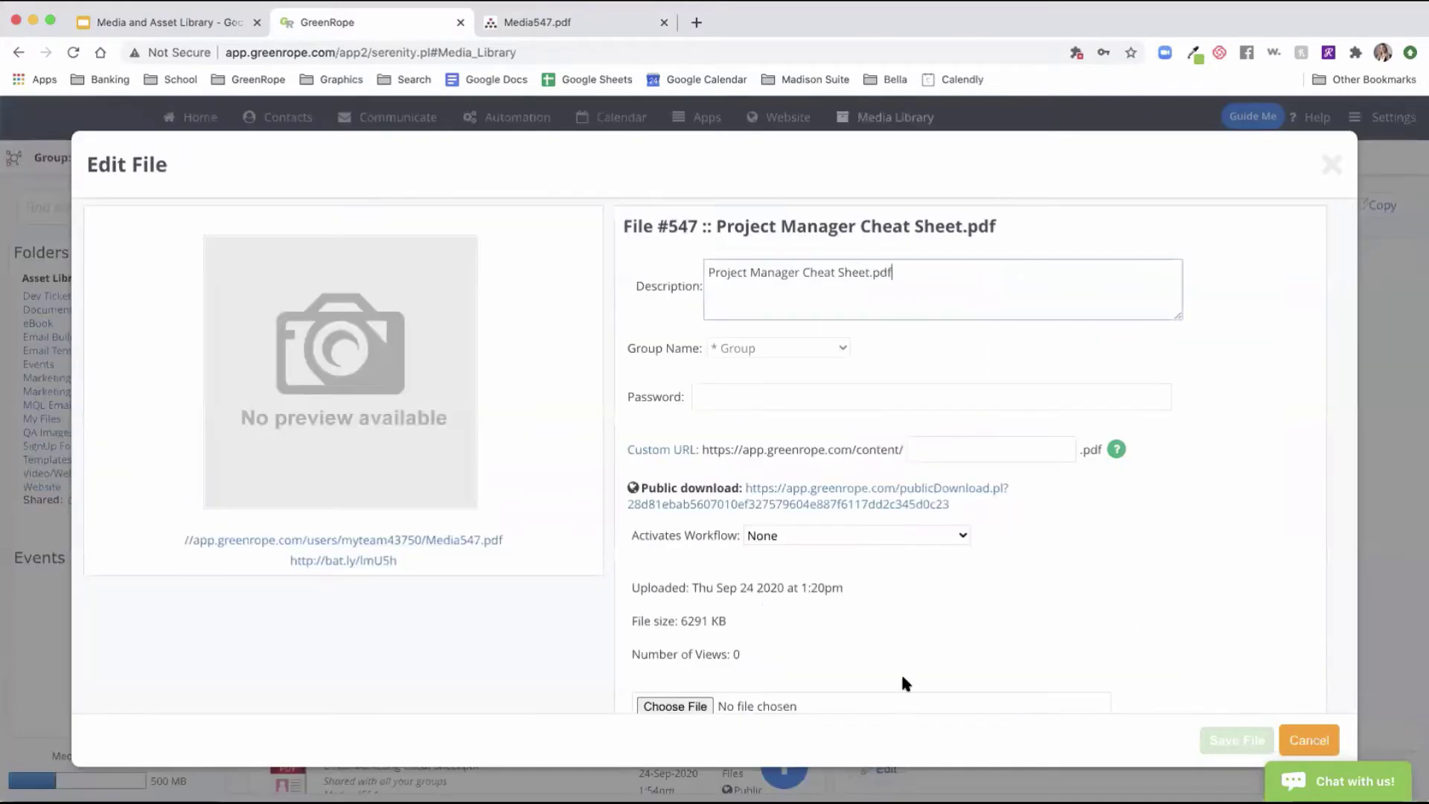
scroll(902, 682, "down", 3)
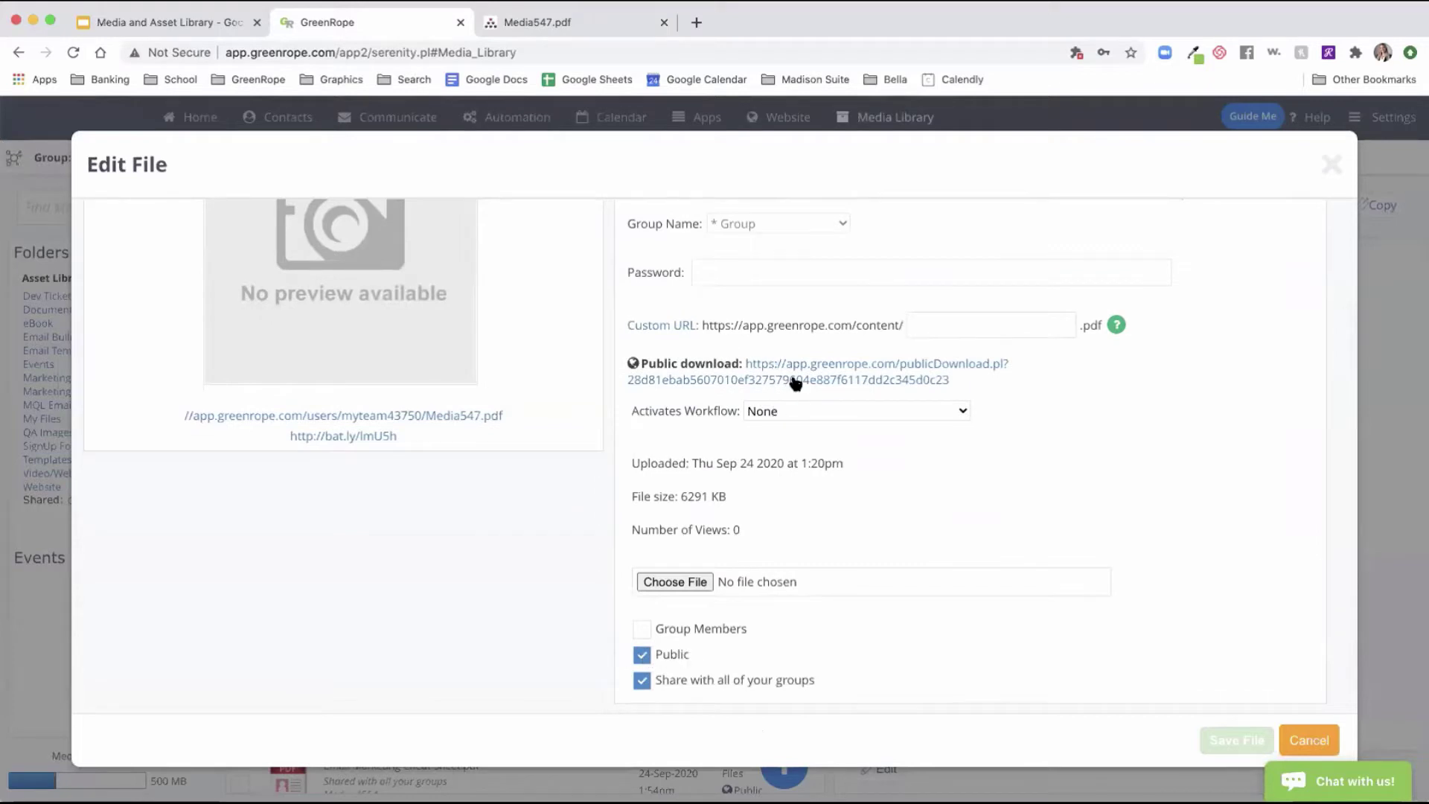
scroll(787, 368, "up", 3)
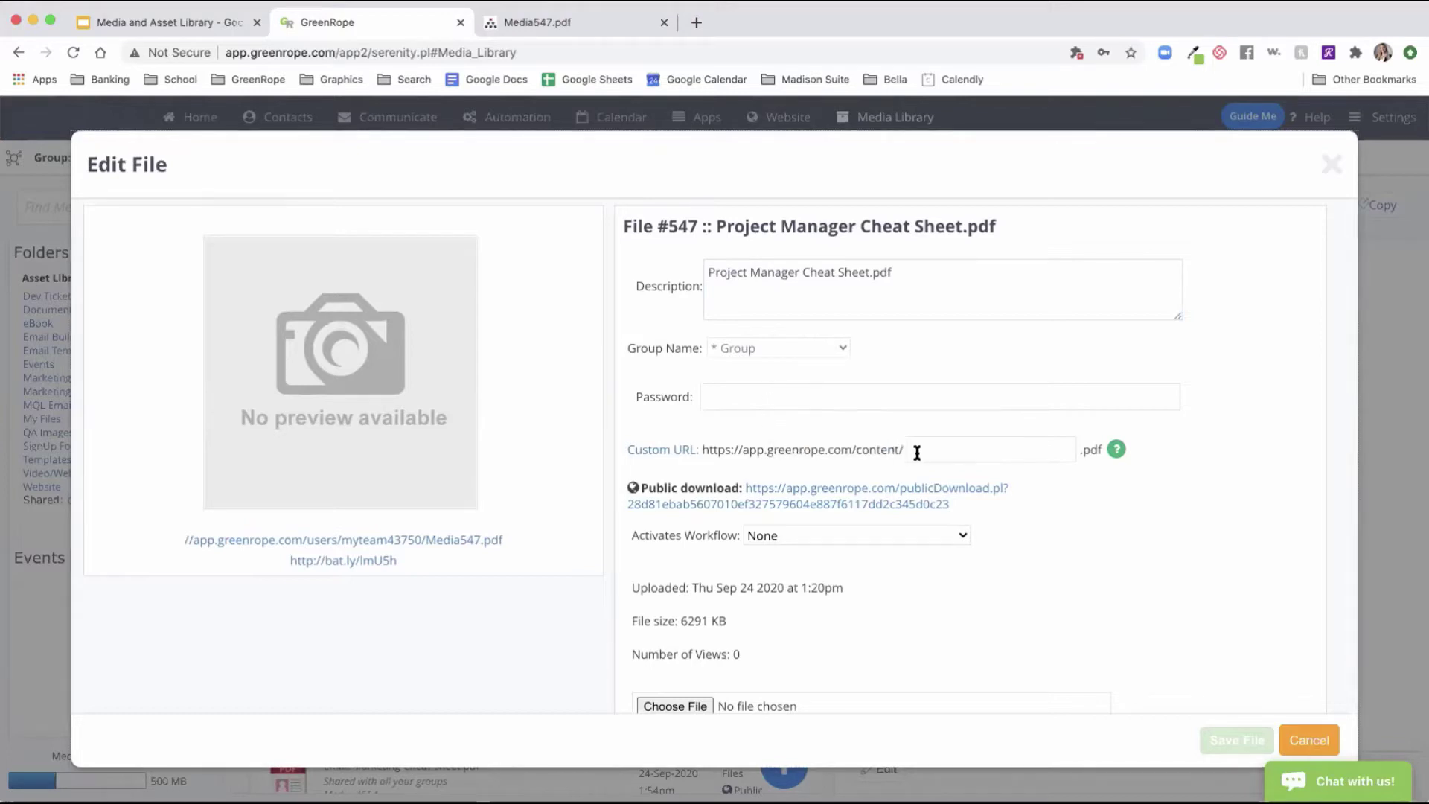
left_click(908, 535)
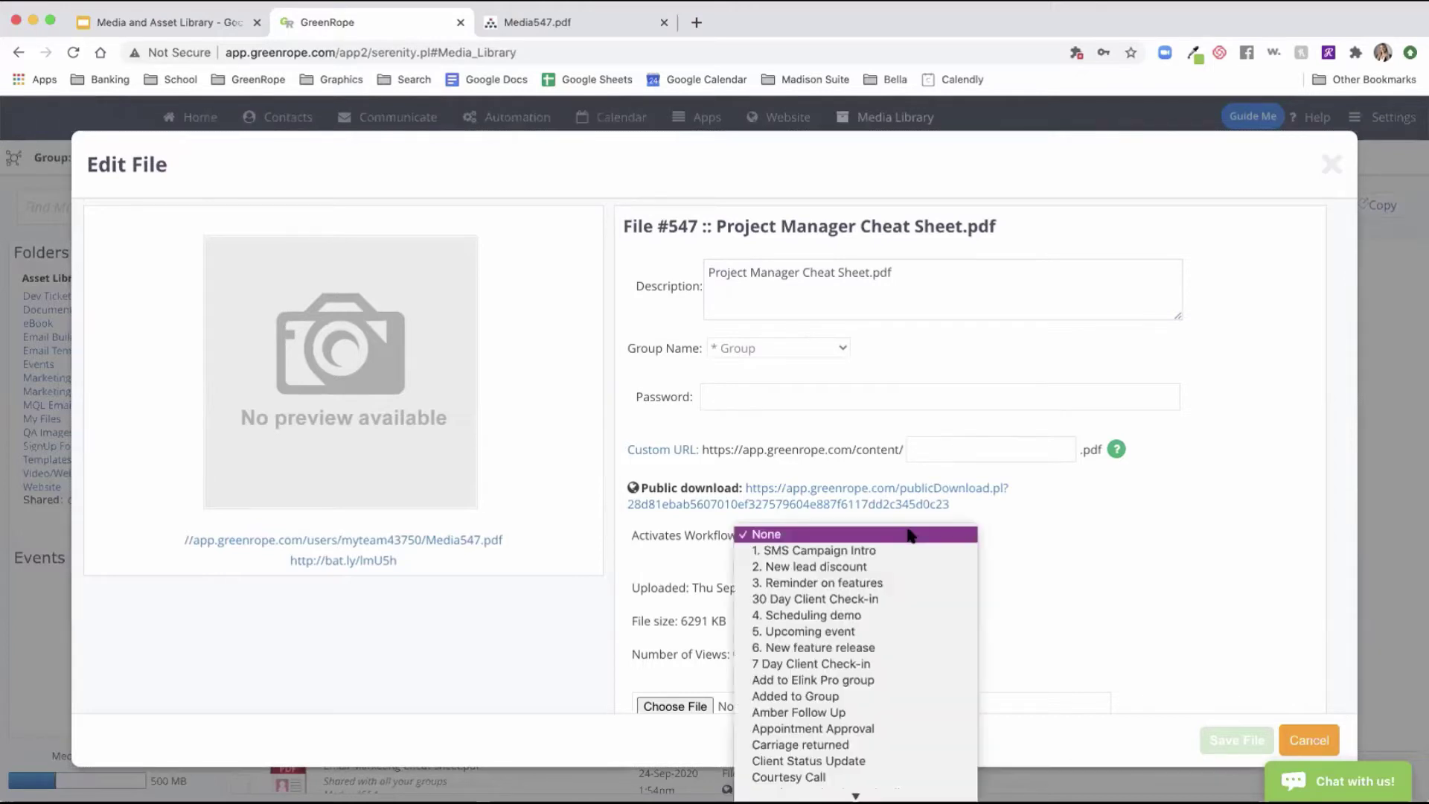
scroll(903, 662, "down", 5)
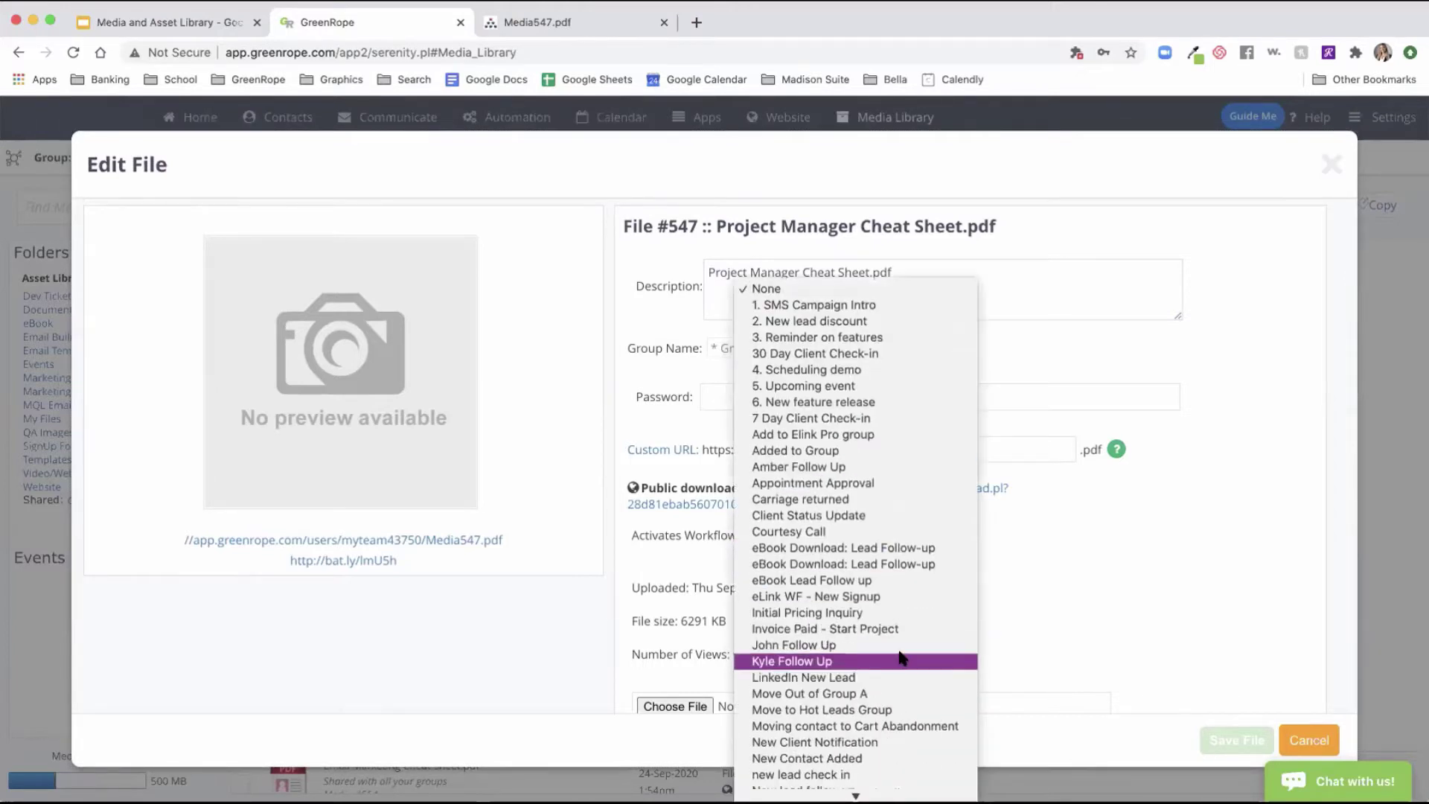
left_click(1078, 599)
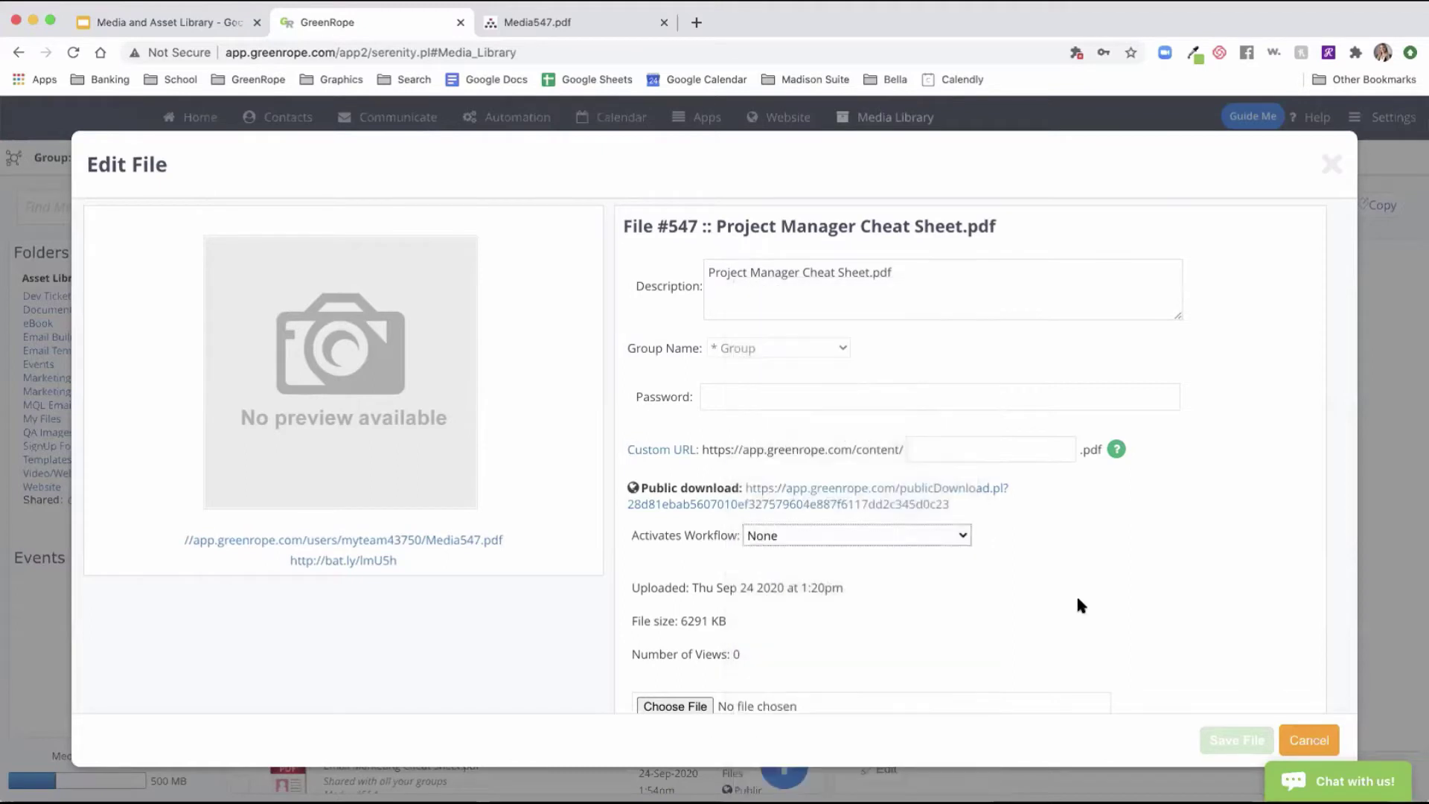
scroll(1027, 547, "down", 3)
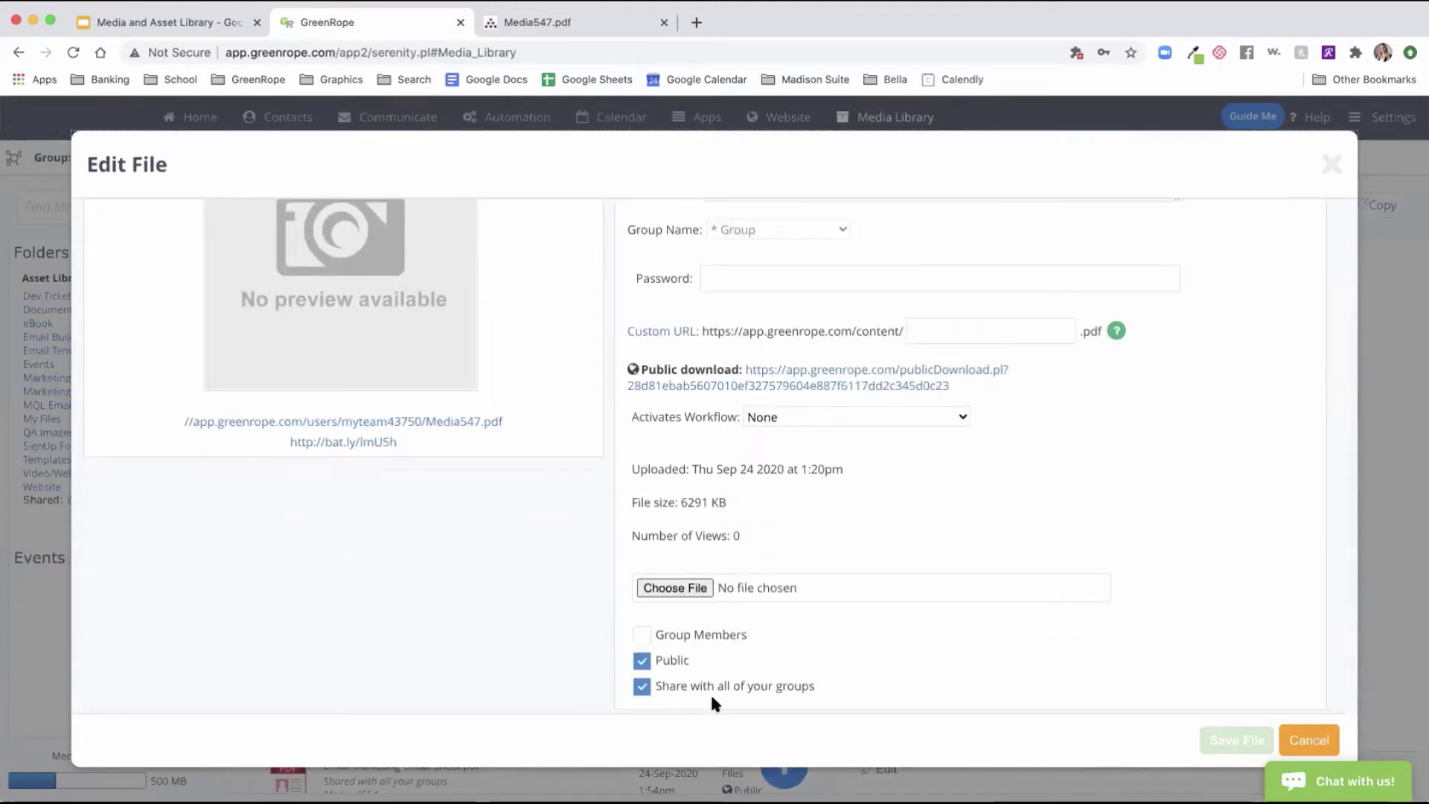
left_click(1315, 741)
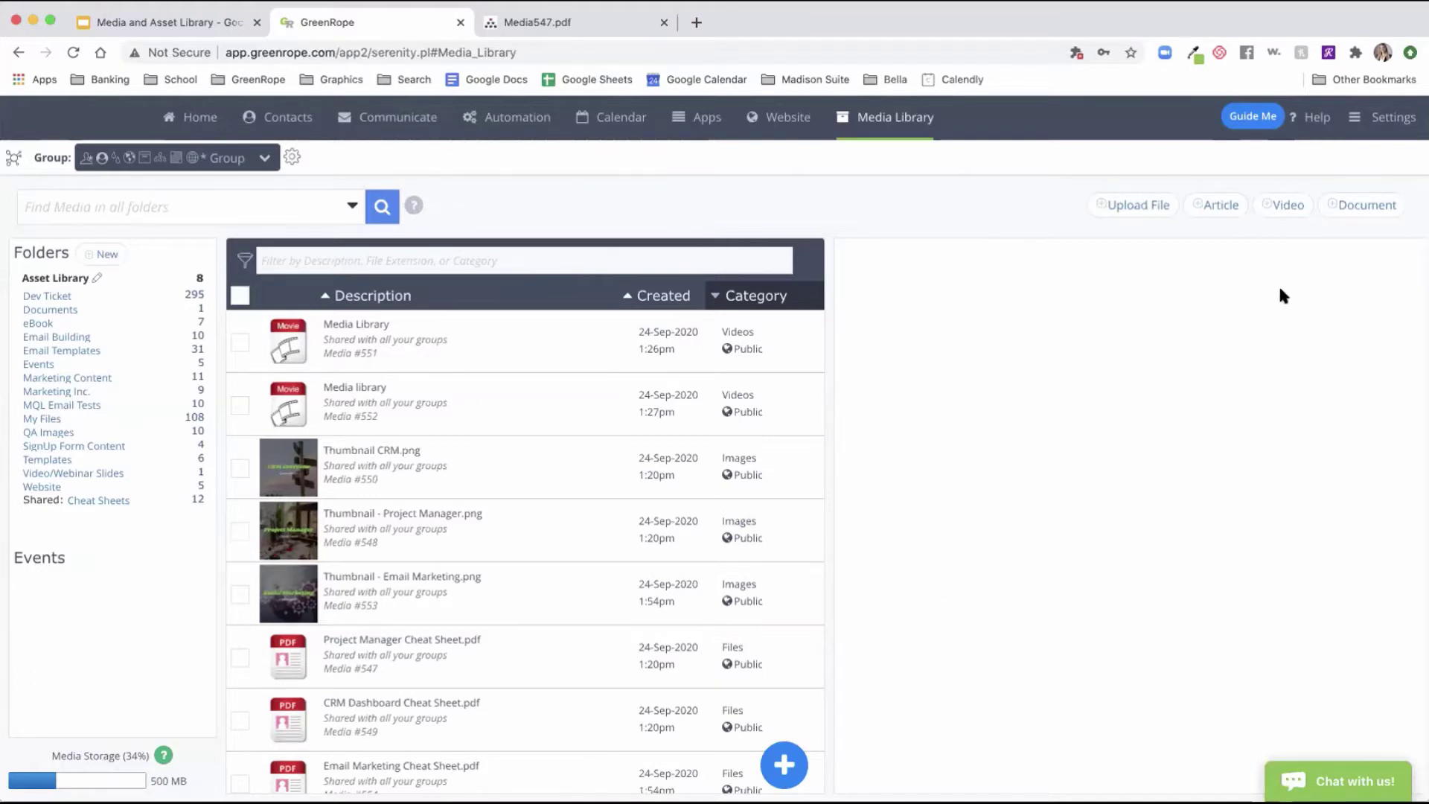
- Start a new video entry using a YouTube ID and enter 00Txwo1-MX8
left_click(1280, 210)
left_click(767, 244)
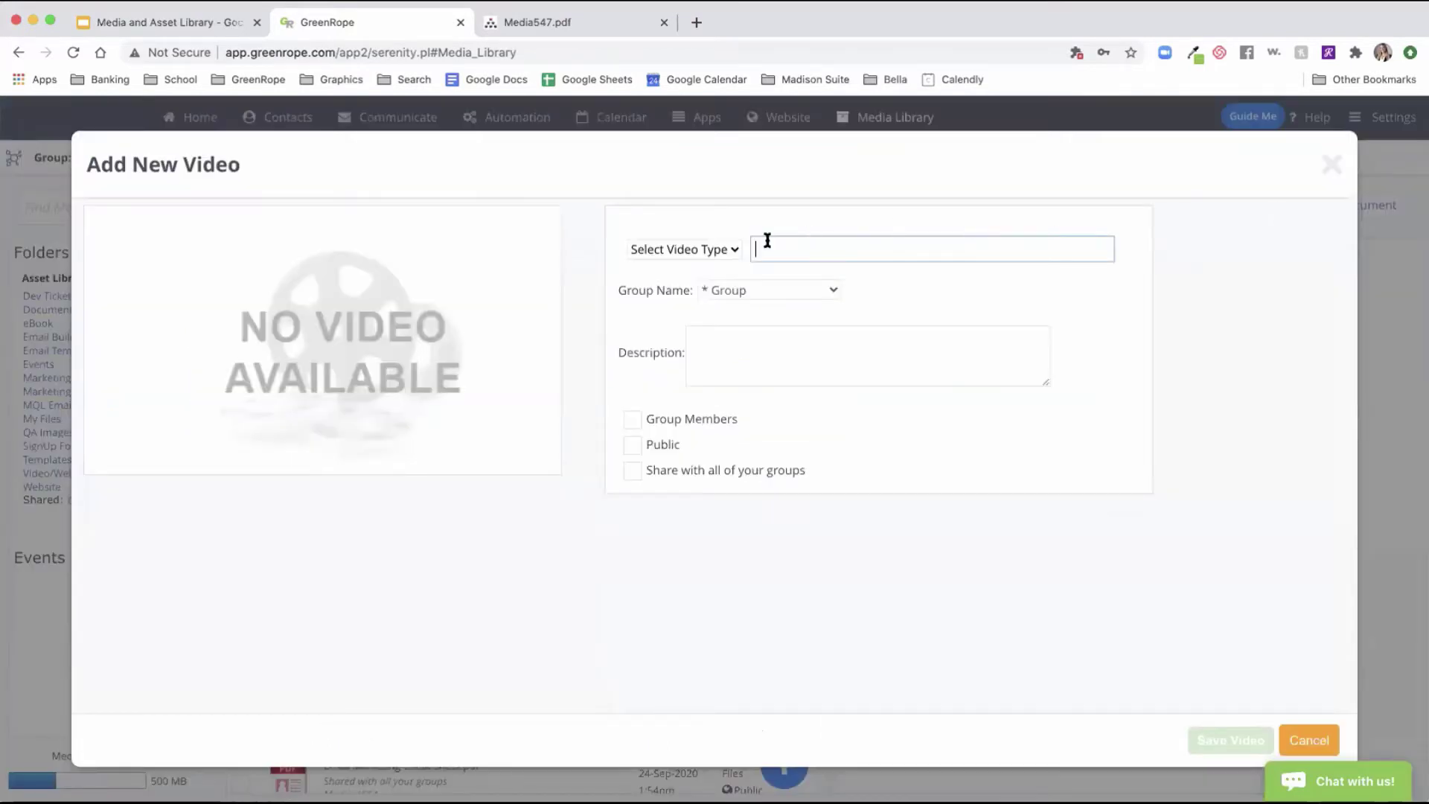
left_click(722, 251)
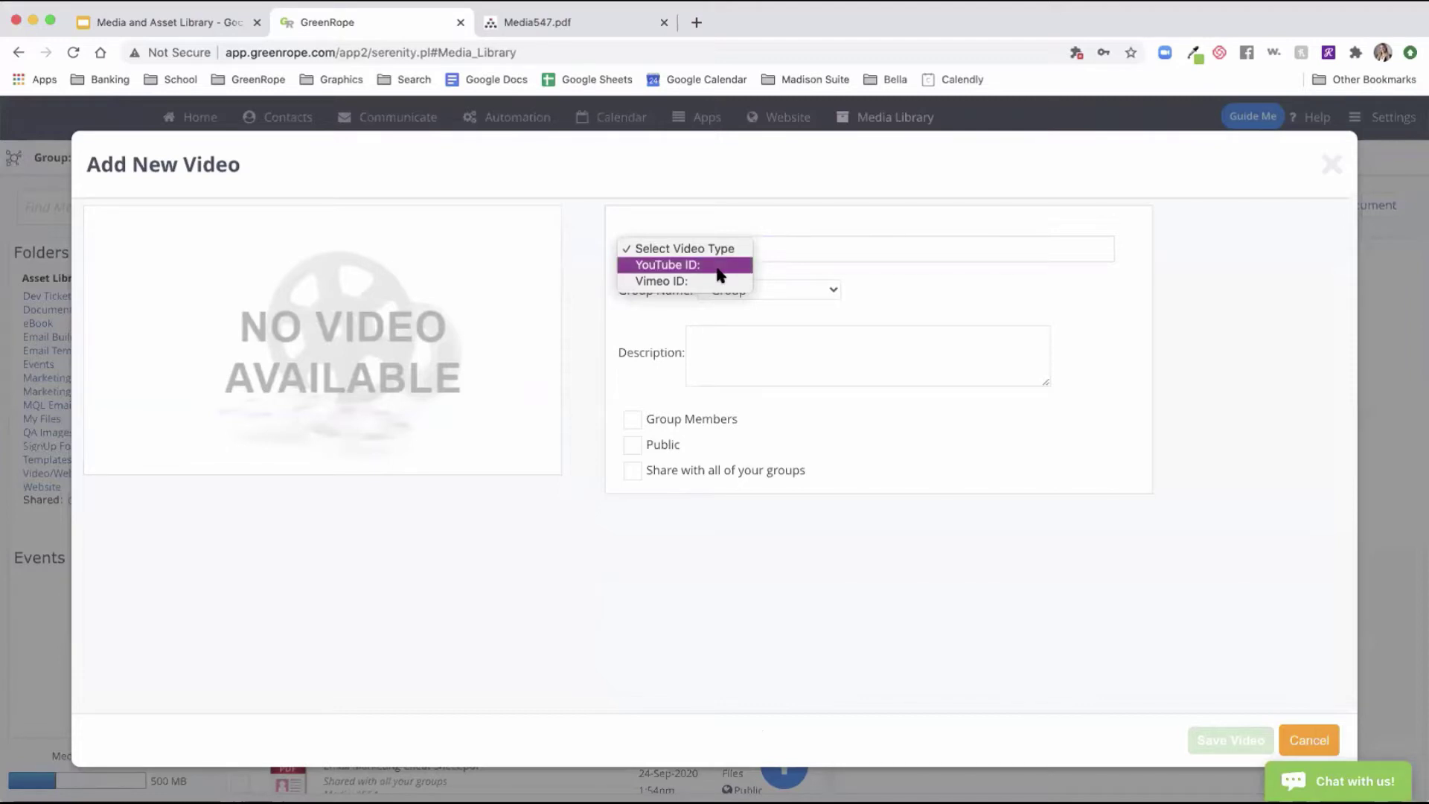
left_click(721, 272)
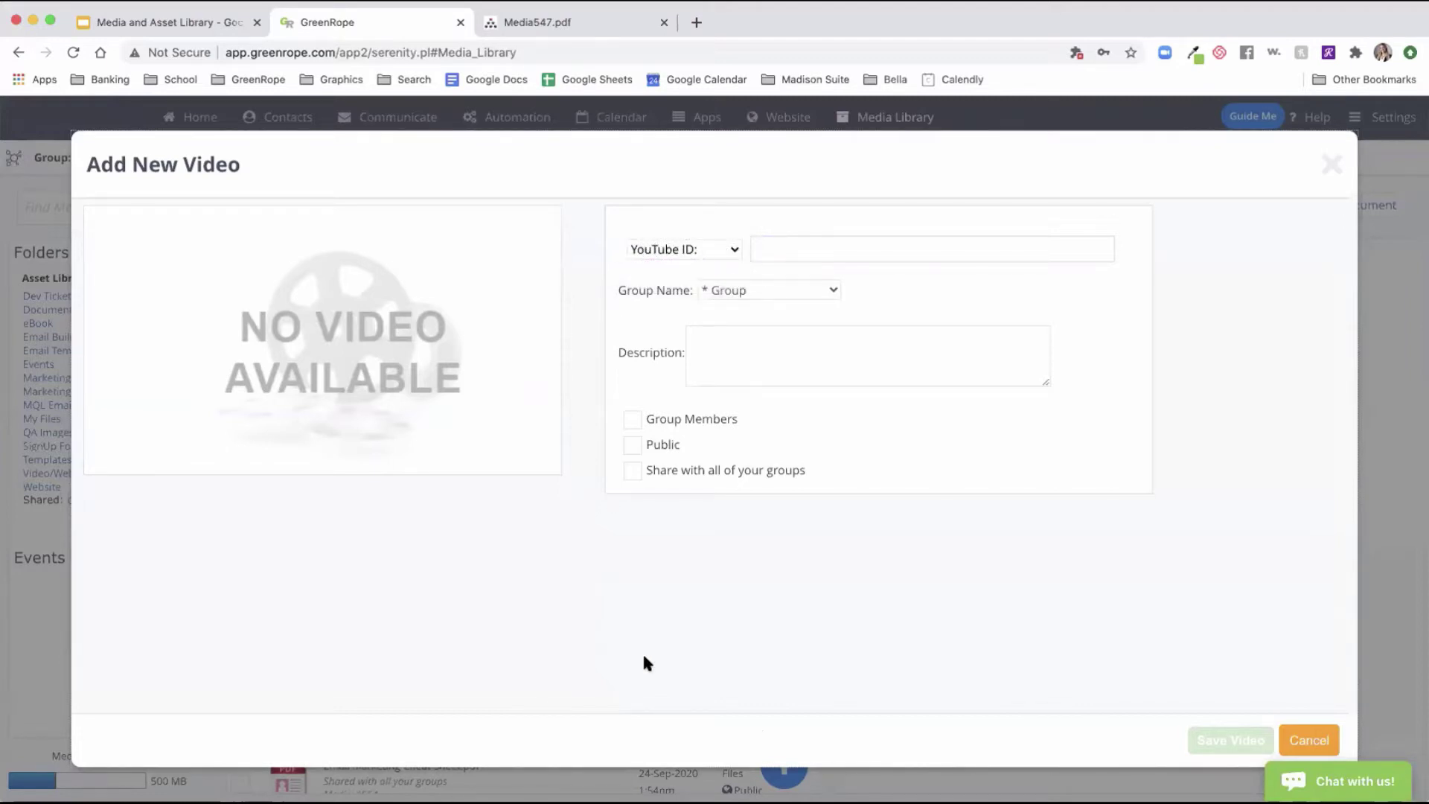
left_click(761, 250)
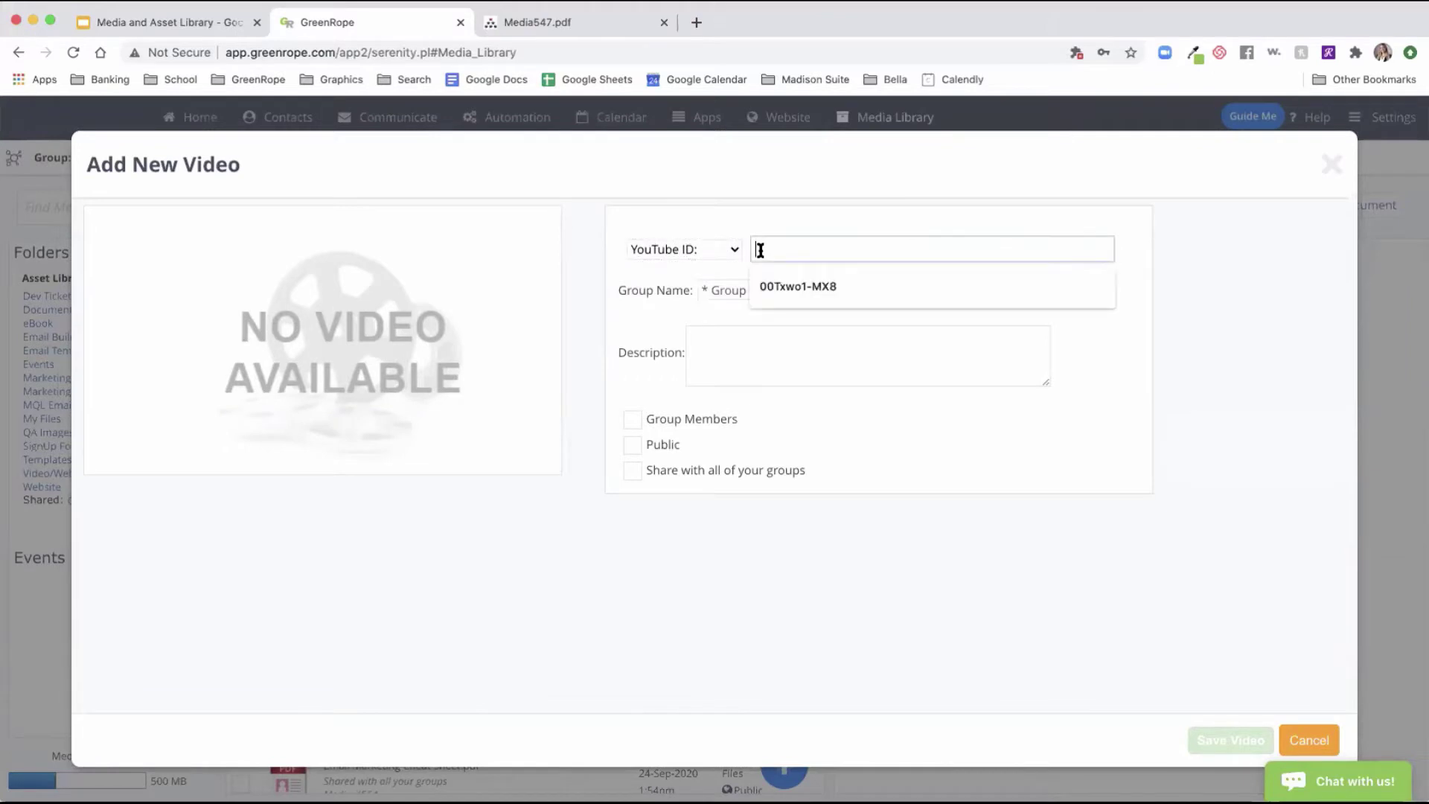
left_click(768, 287)
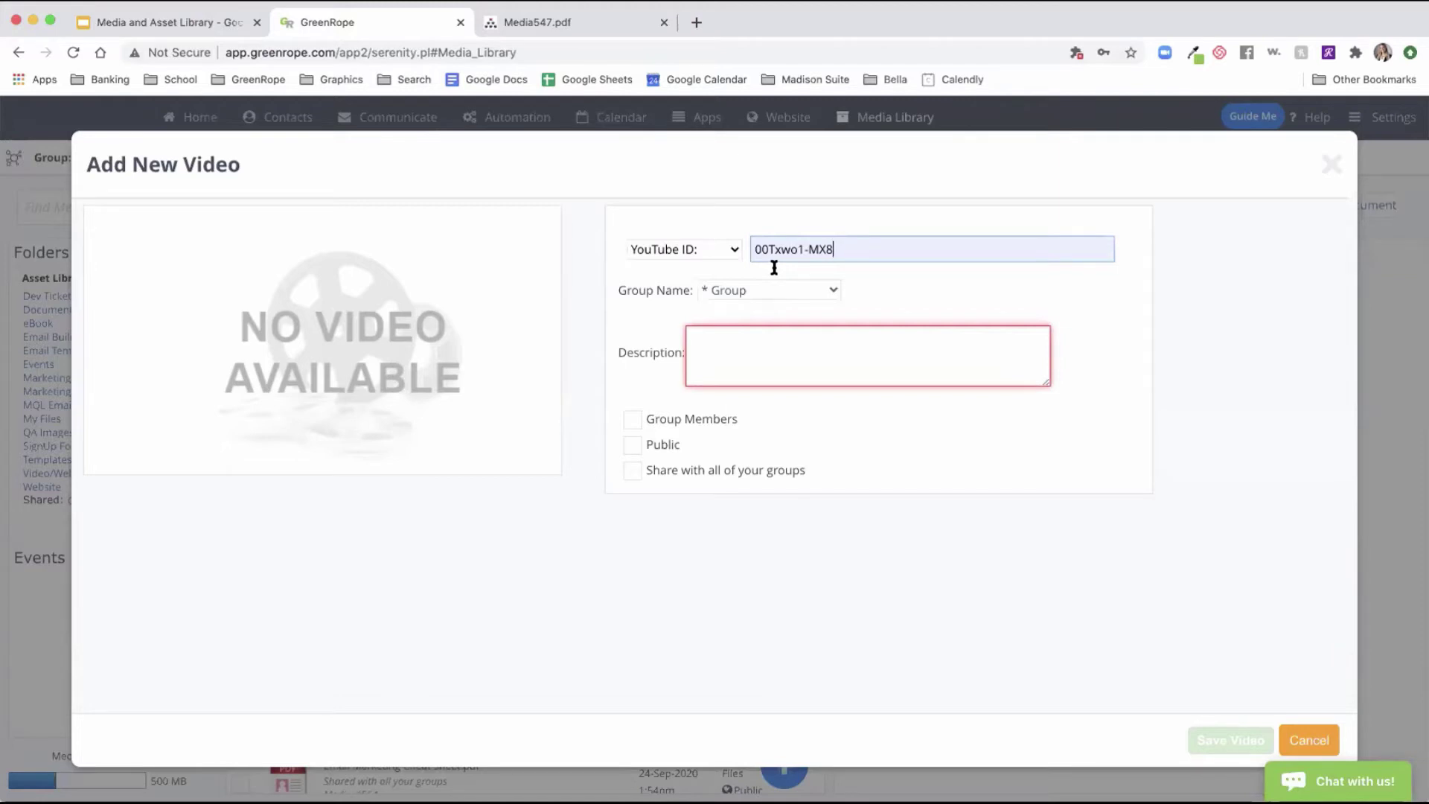
- Enter "Media Library" as the new video's description
left_click(772, 348)
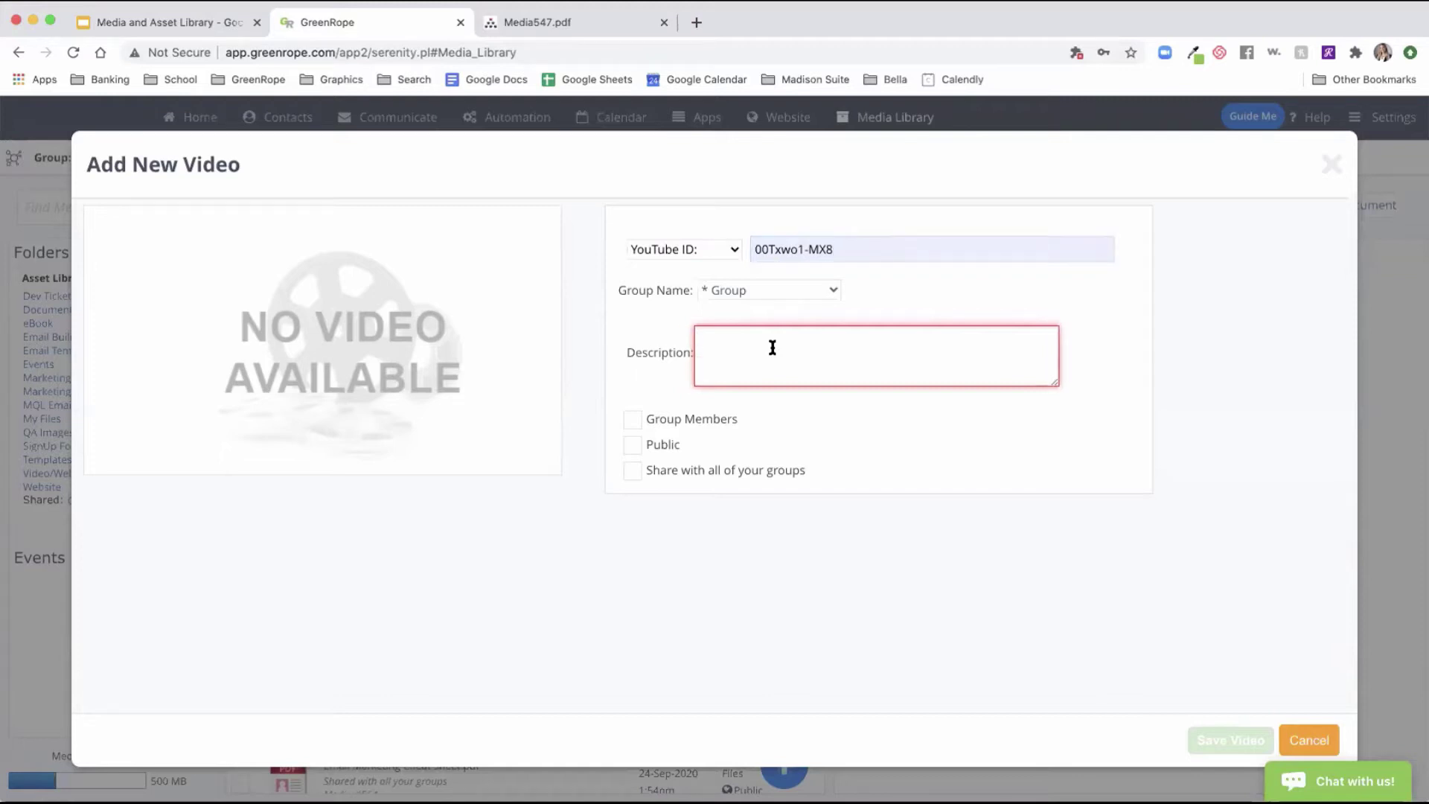
type("Media L")
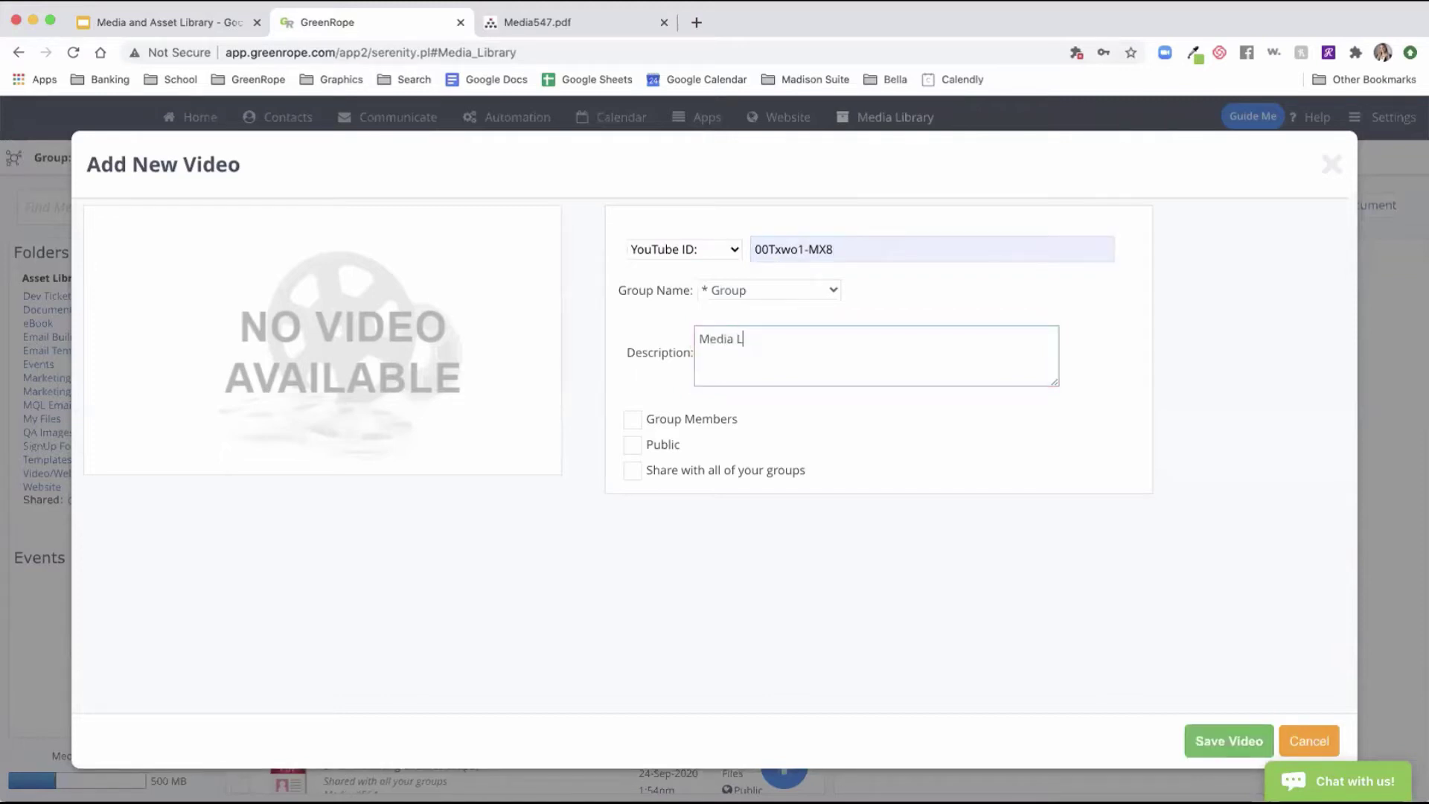
type("ibrary")
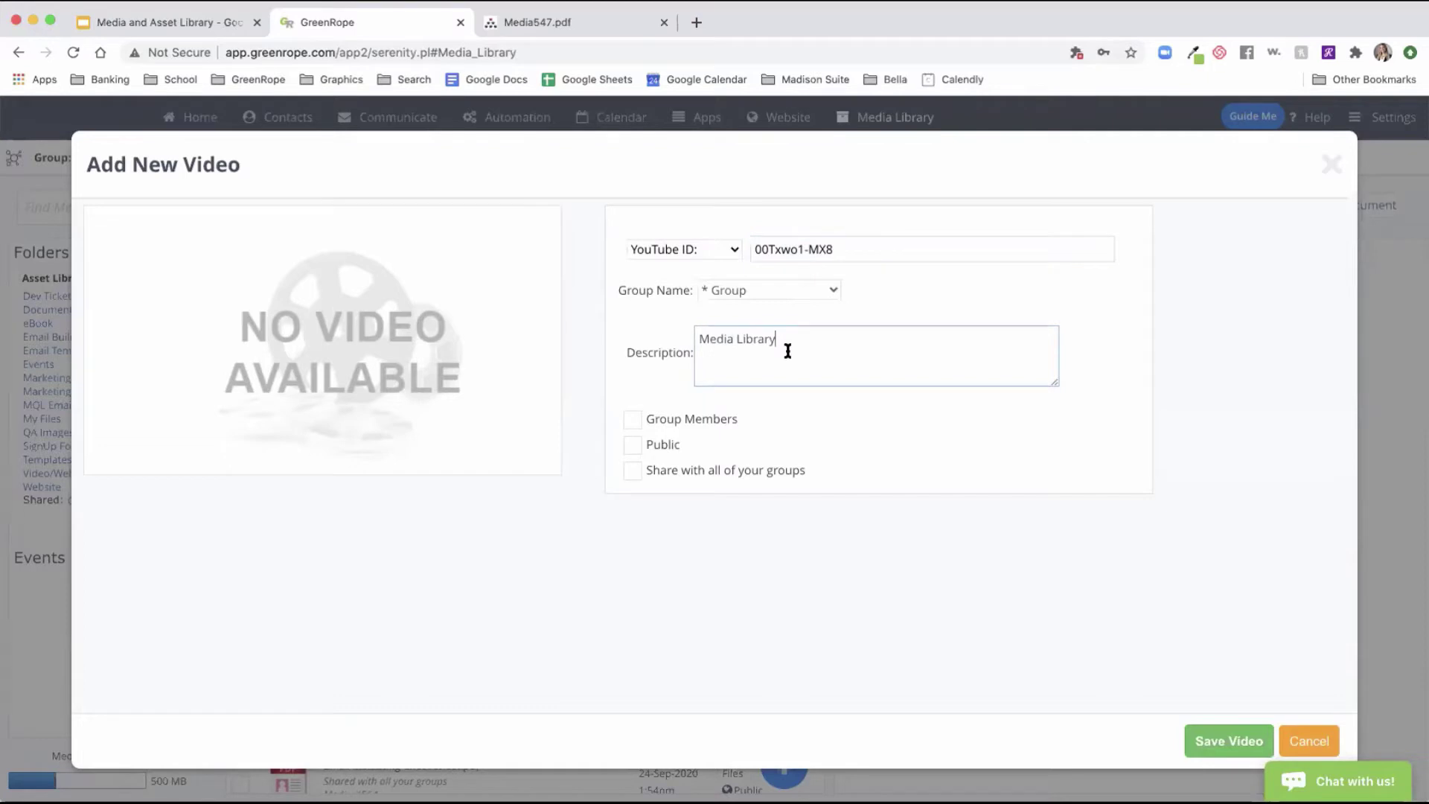
- Make the new YouTube video Public, share it with all groups, save it, and select it in the media list to preview it
left_click(633, 445)
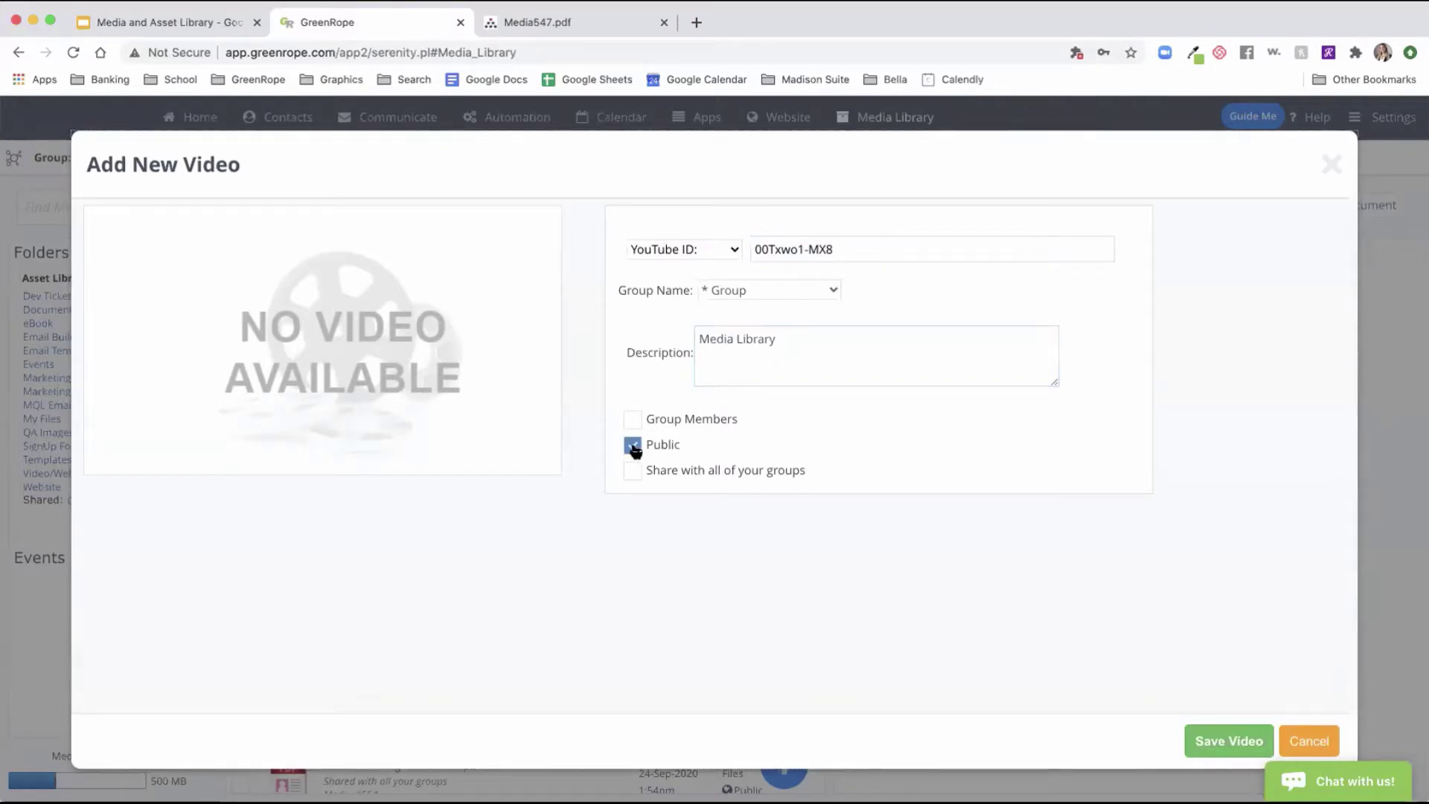
left_click(633, 471)
left_click(1227, 736)
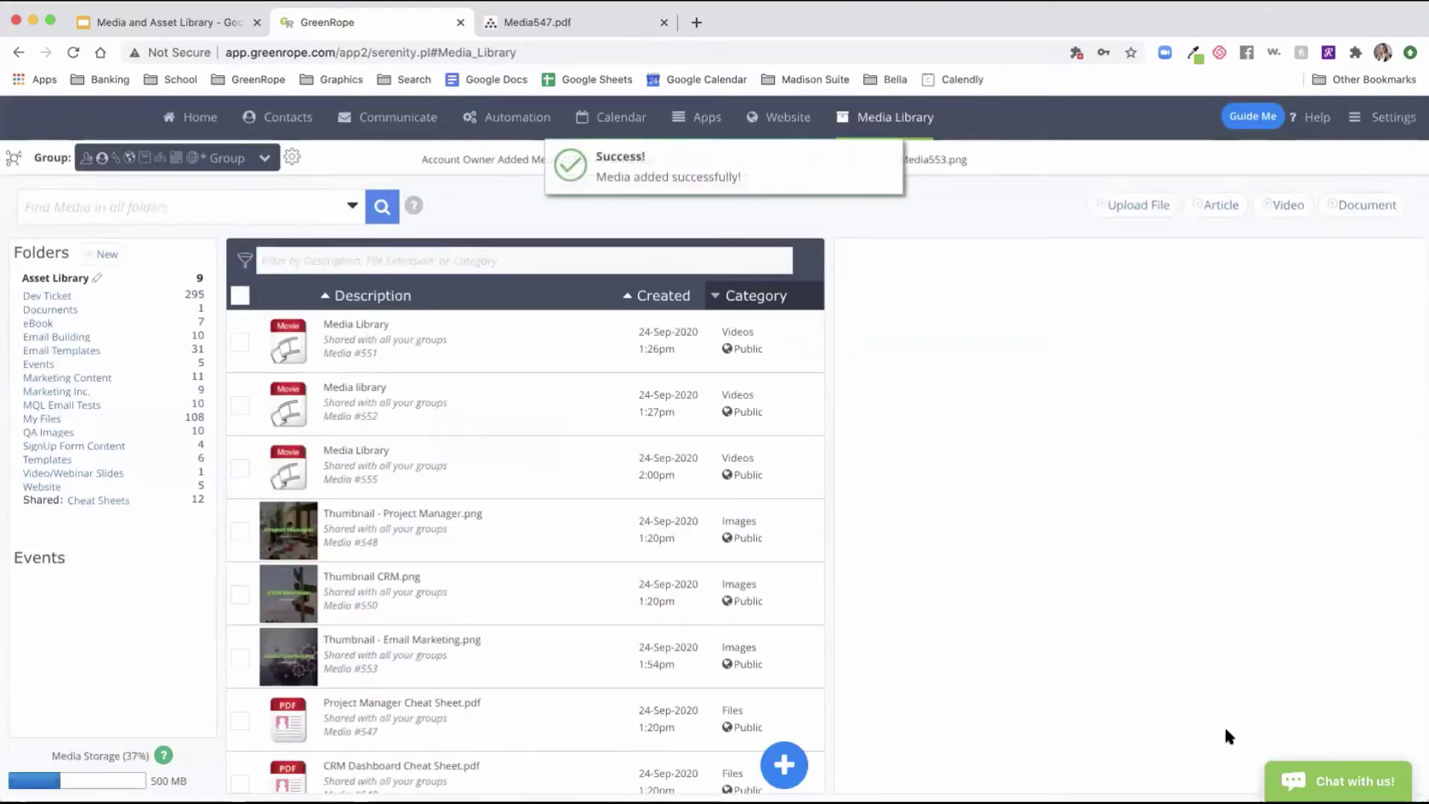
left_click(240, 468)
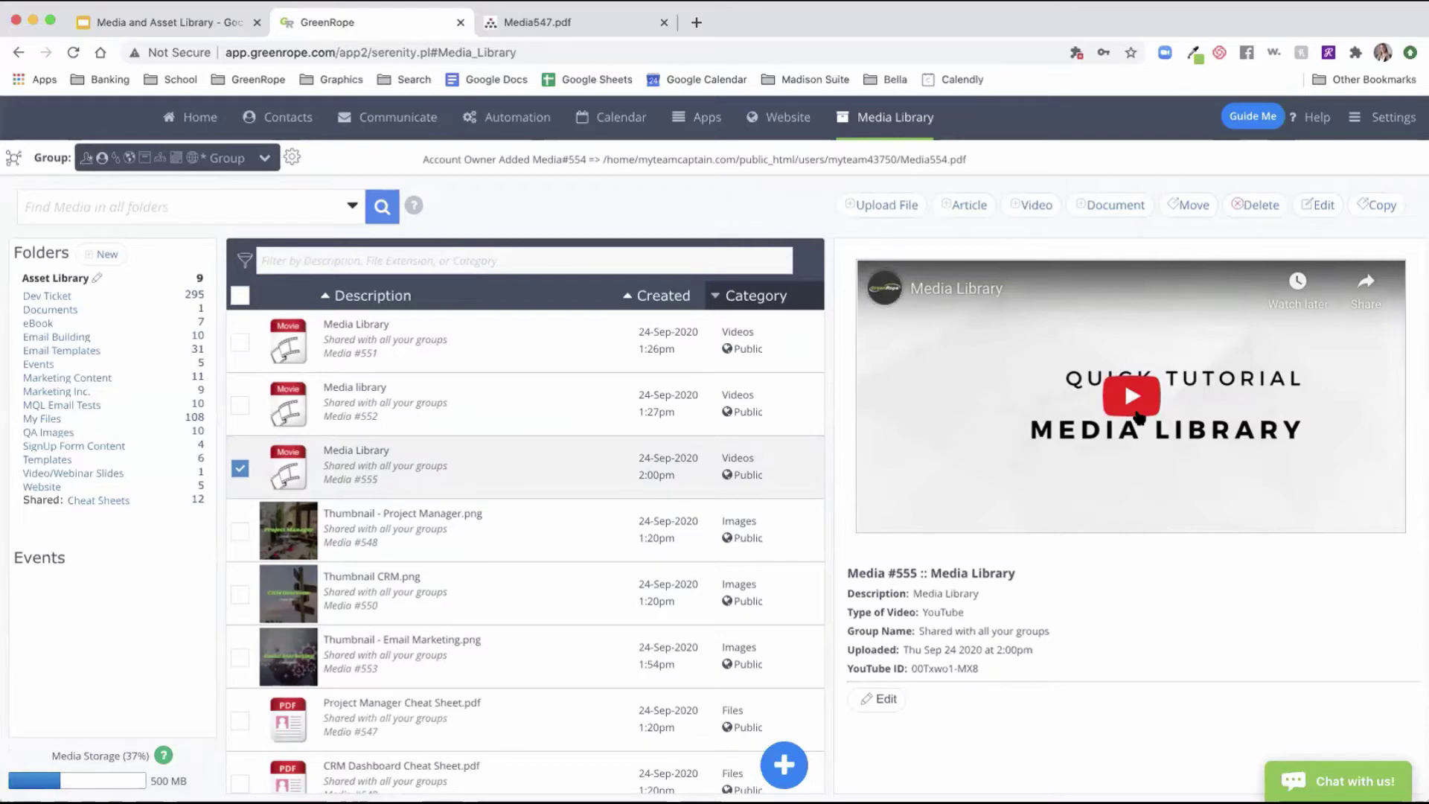
- Start another new video entry using a Vimeo ID, enter 338130950, and load its preview
left_click(1035, 205)
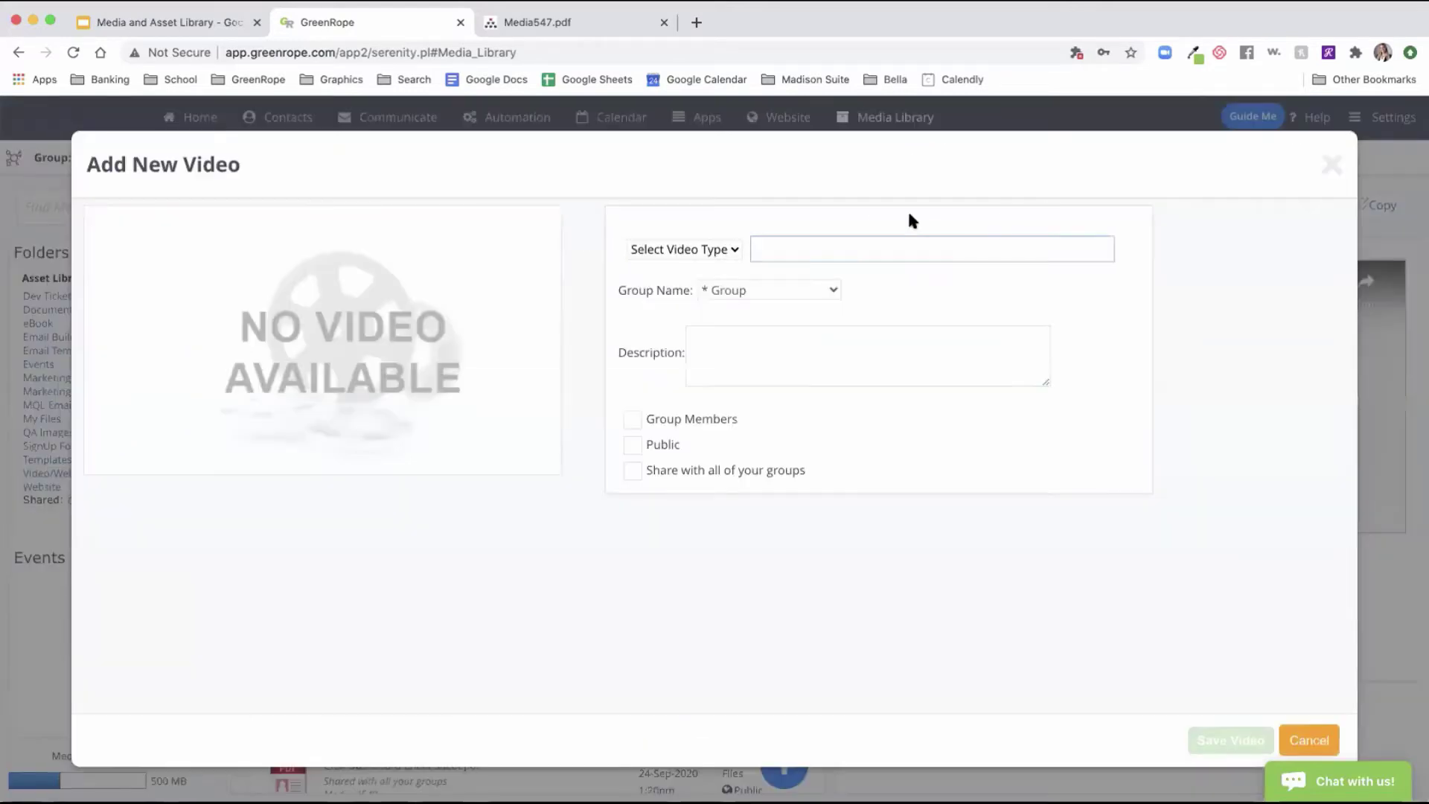
left_click(733, 249)
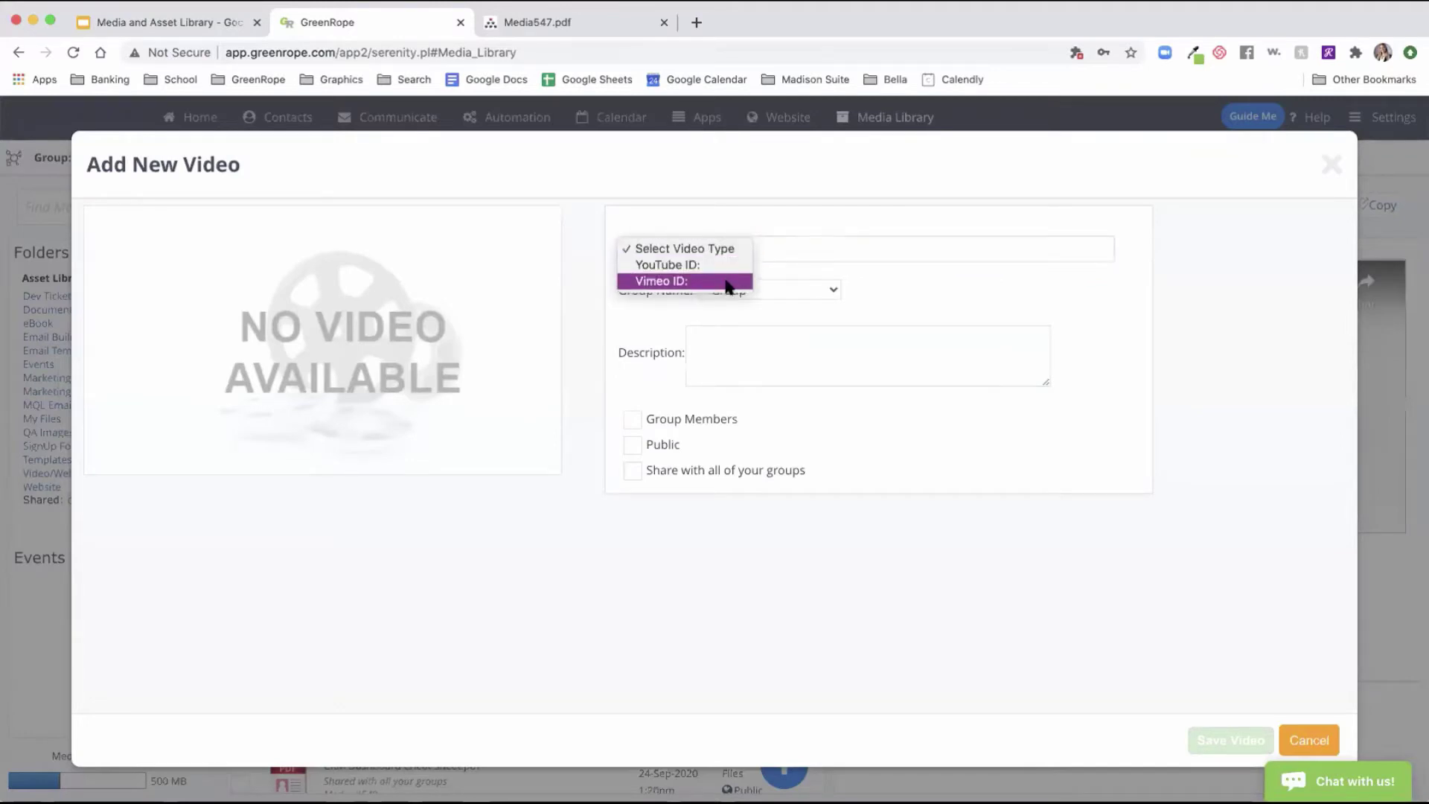
left_click(726, 281)
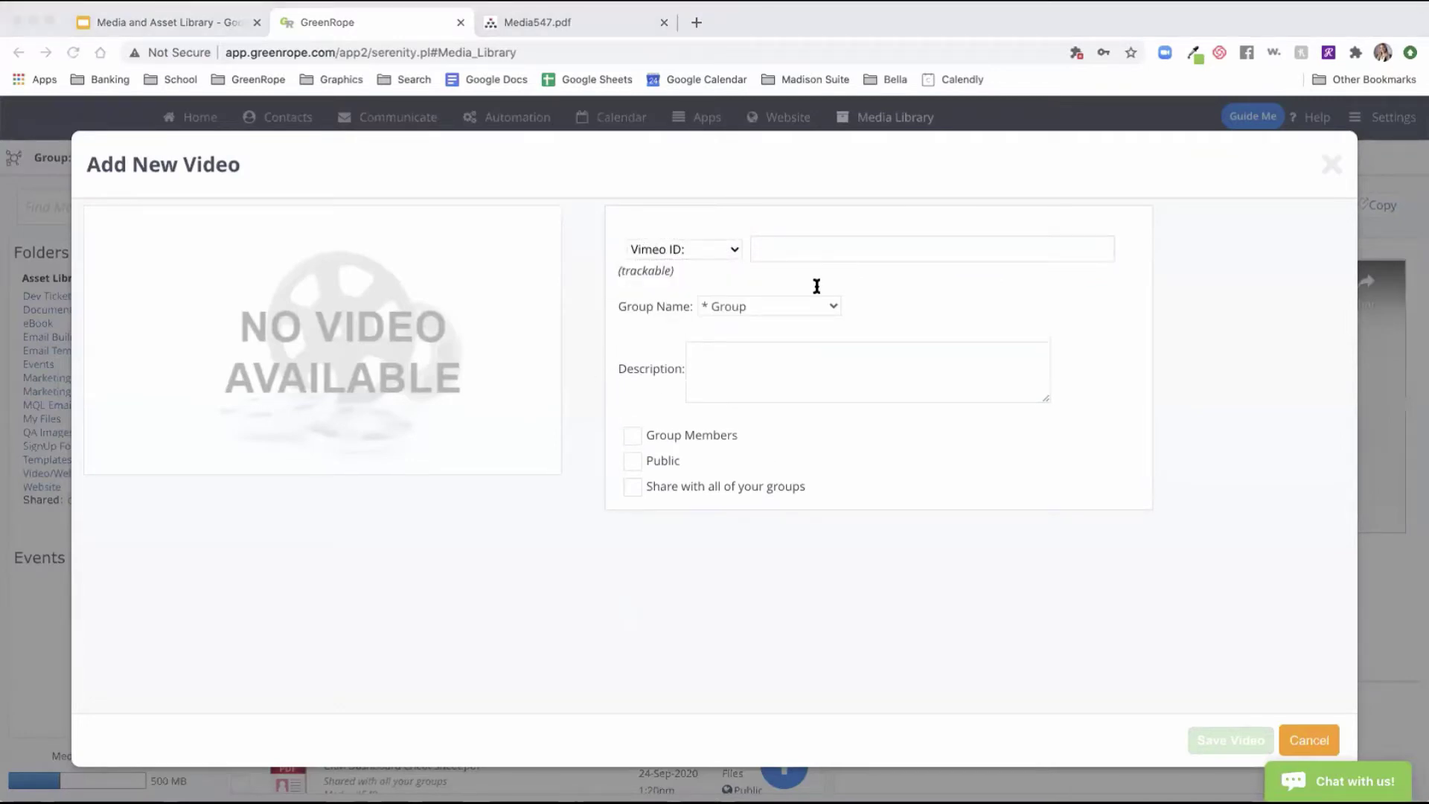
left_click(967, 242)
type("338130950")
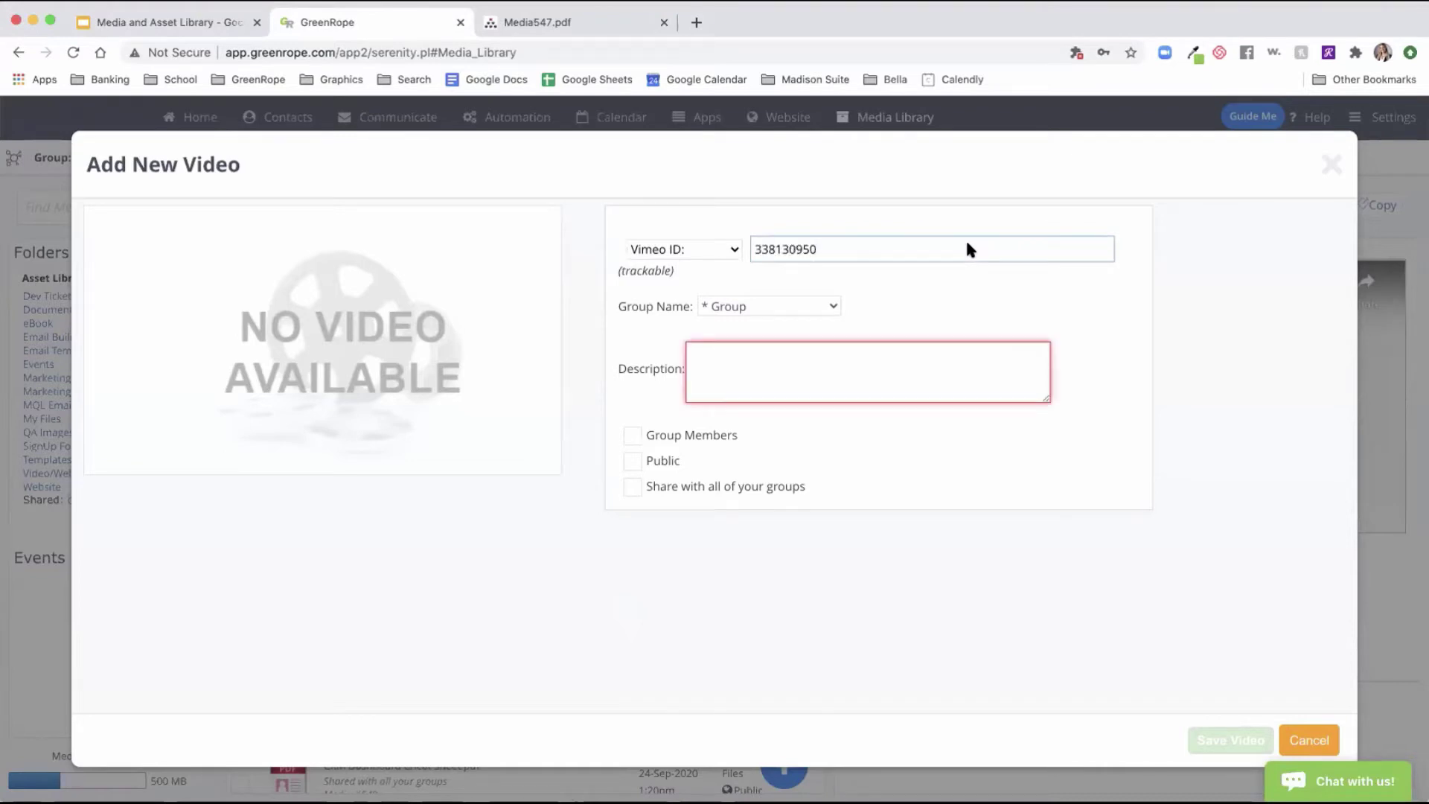
left_click(899, 284)
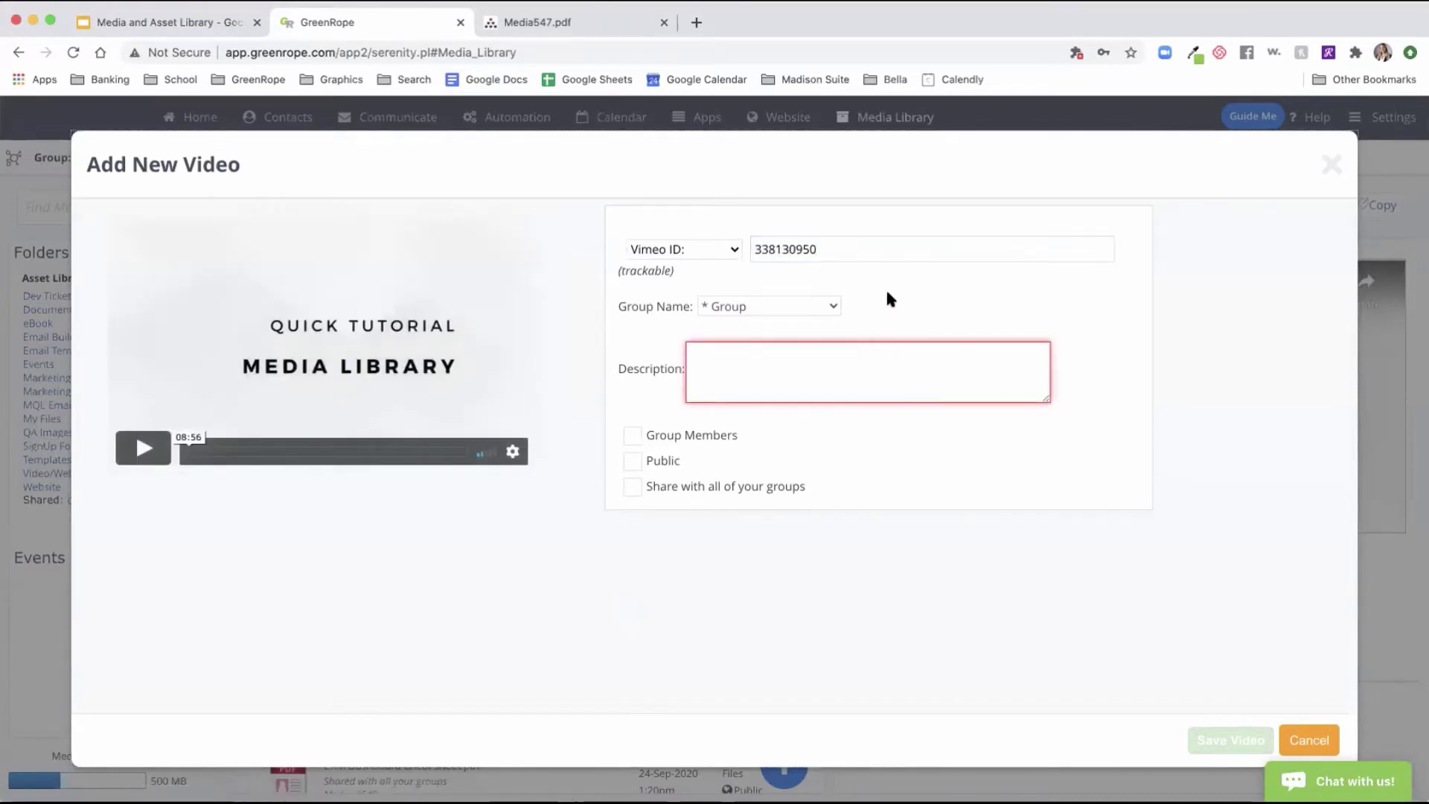
- Describe the Vimeo video as "Description for video", make it Public, share it with all groups, and save it
left_click(806, 374)
type("D")
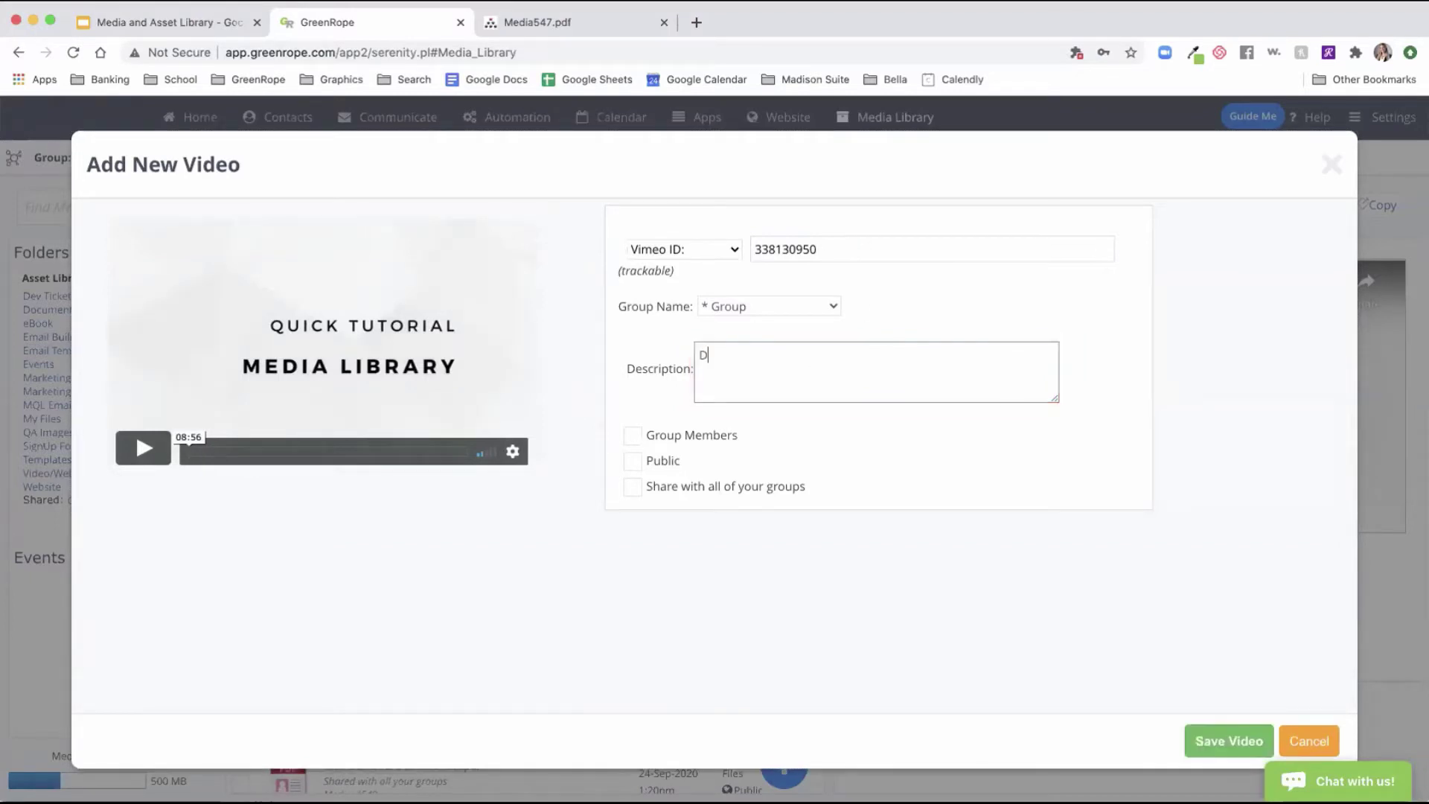
type("escription for video")
left_click(632, 460)
left_click(631, 487)
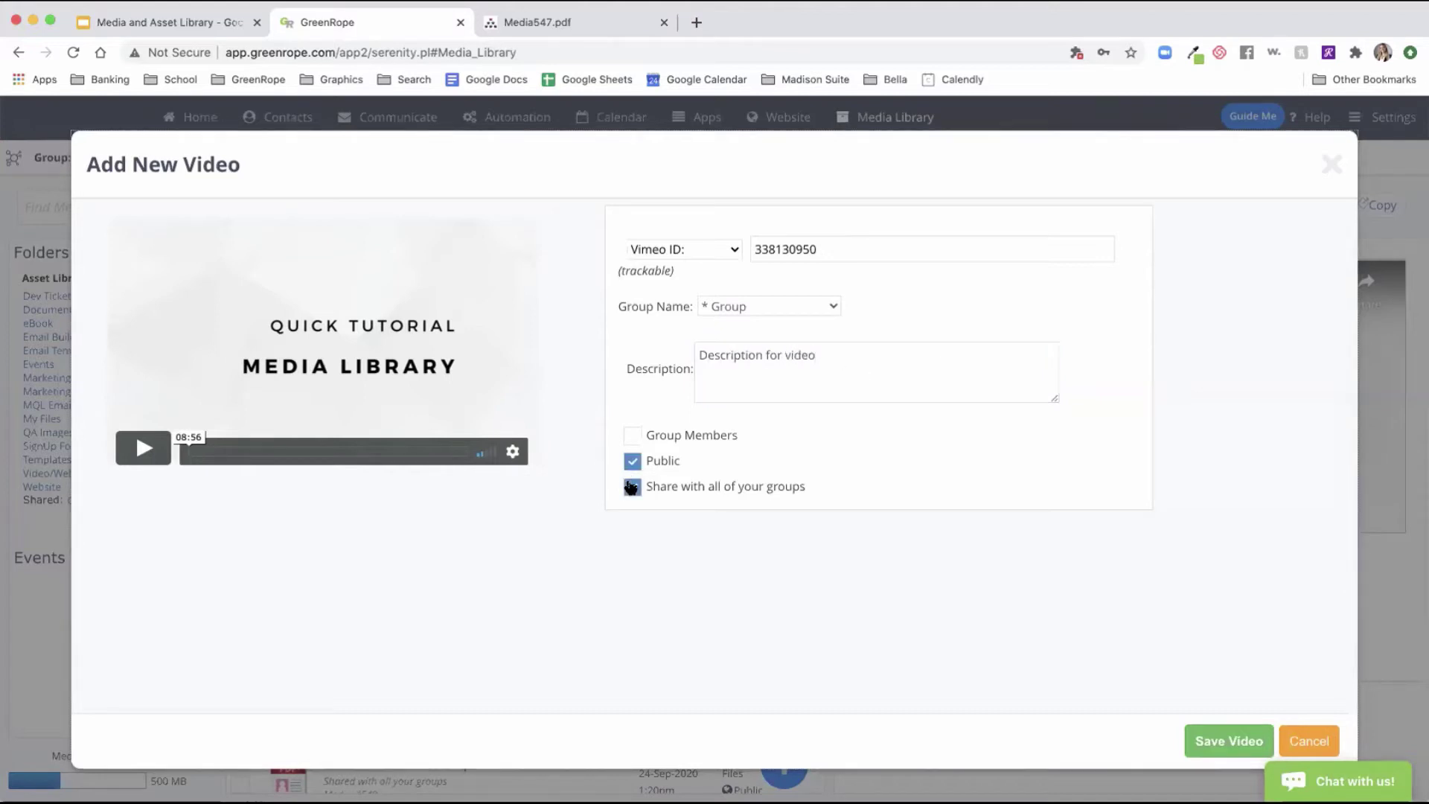
left_click(1213, 740)
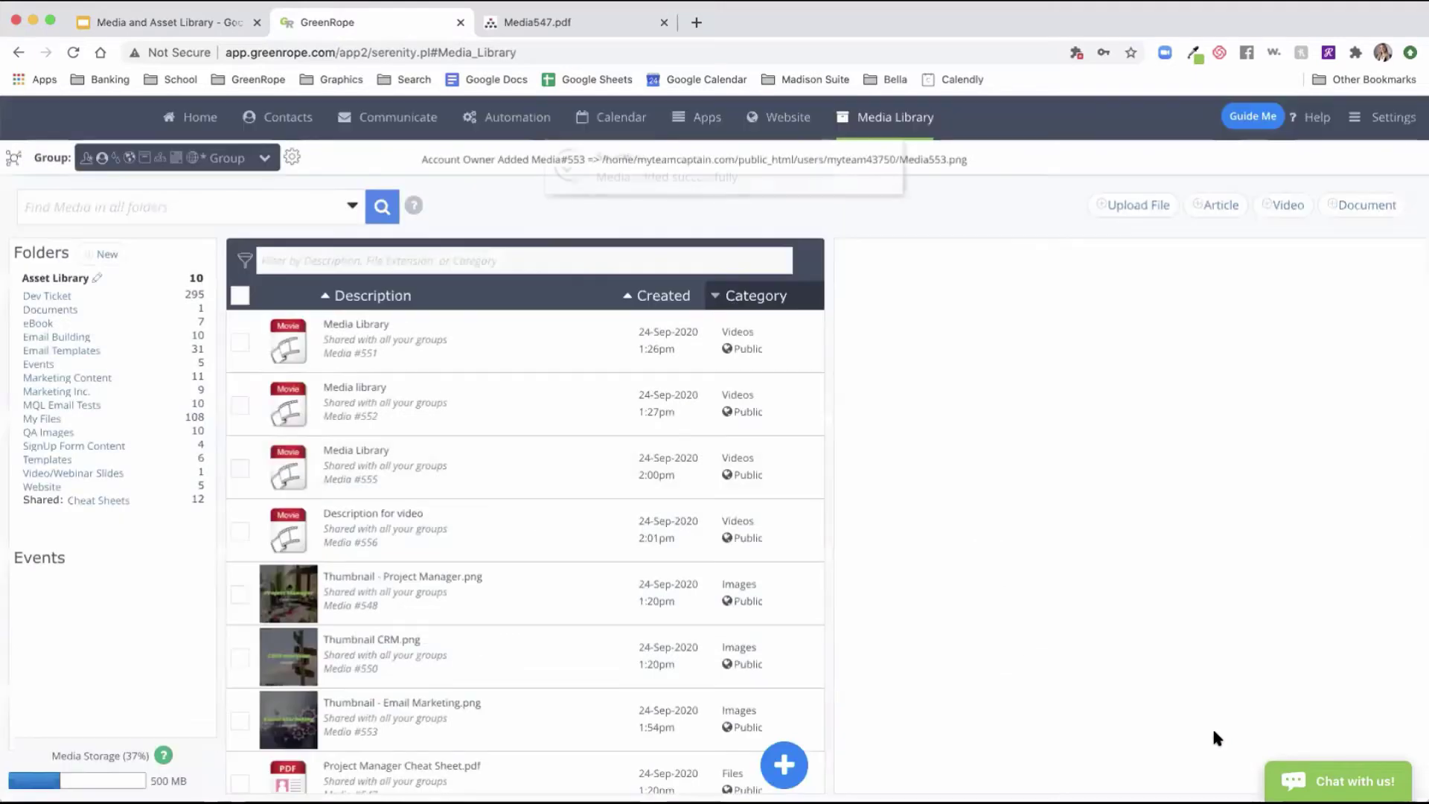
- Review the new Vimeo video's edit settings, including viewing time choices and tracking embed code, then cancel the edit and deselect the video
left_click(240, 531)
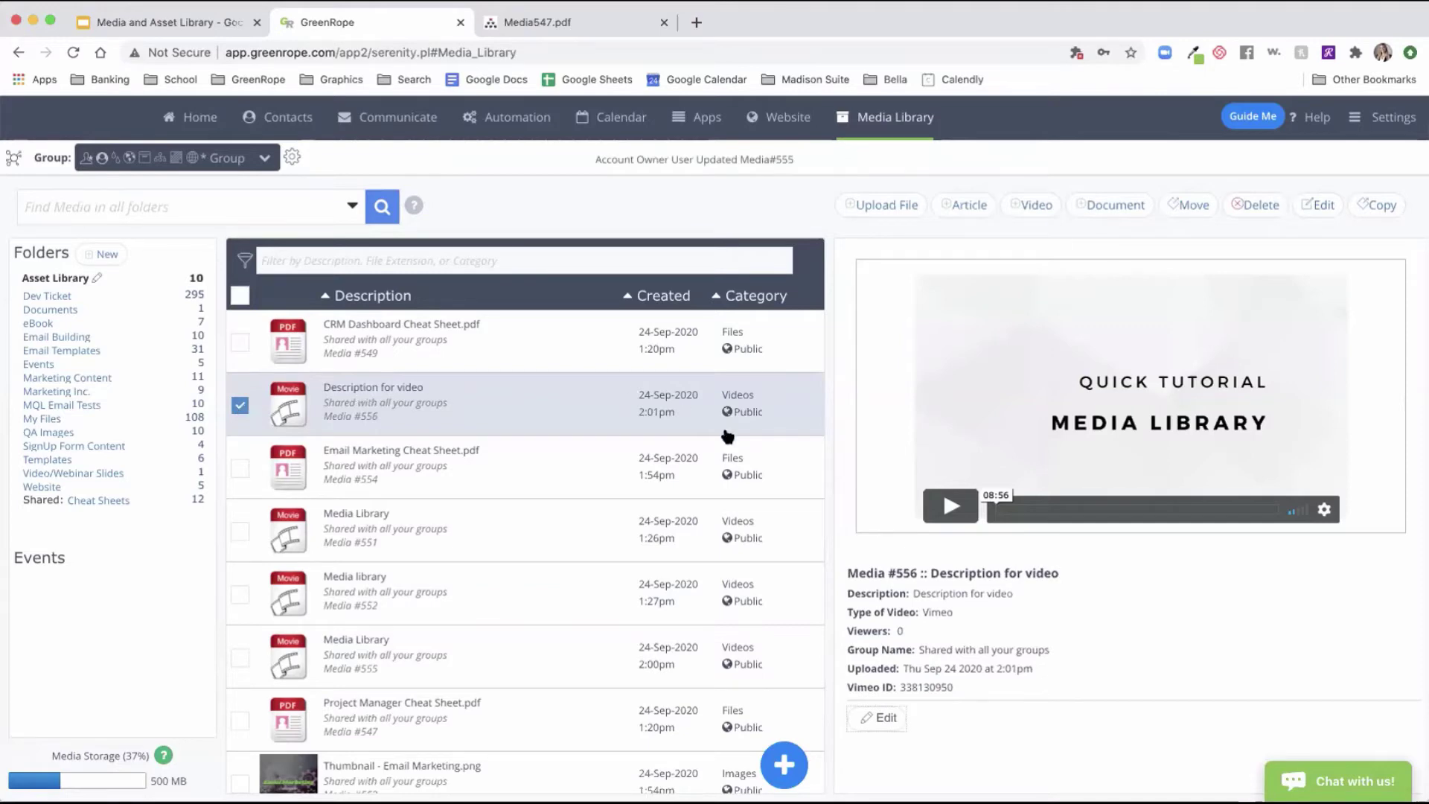
left_click(873, 715)
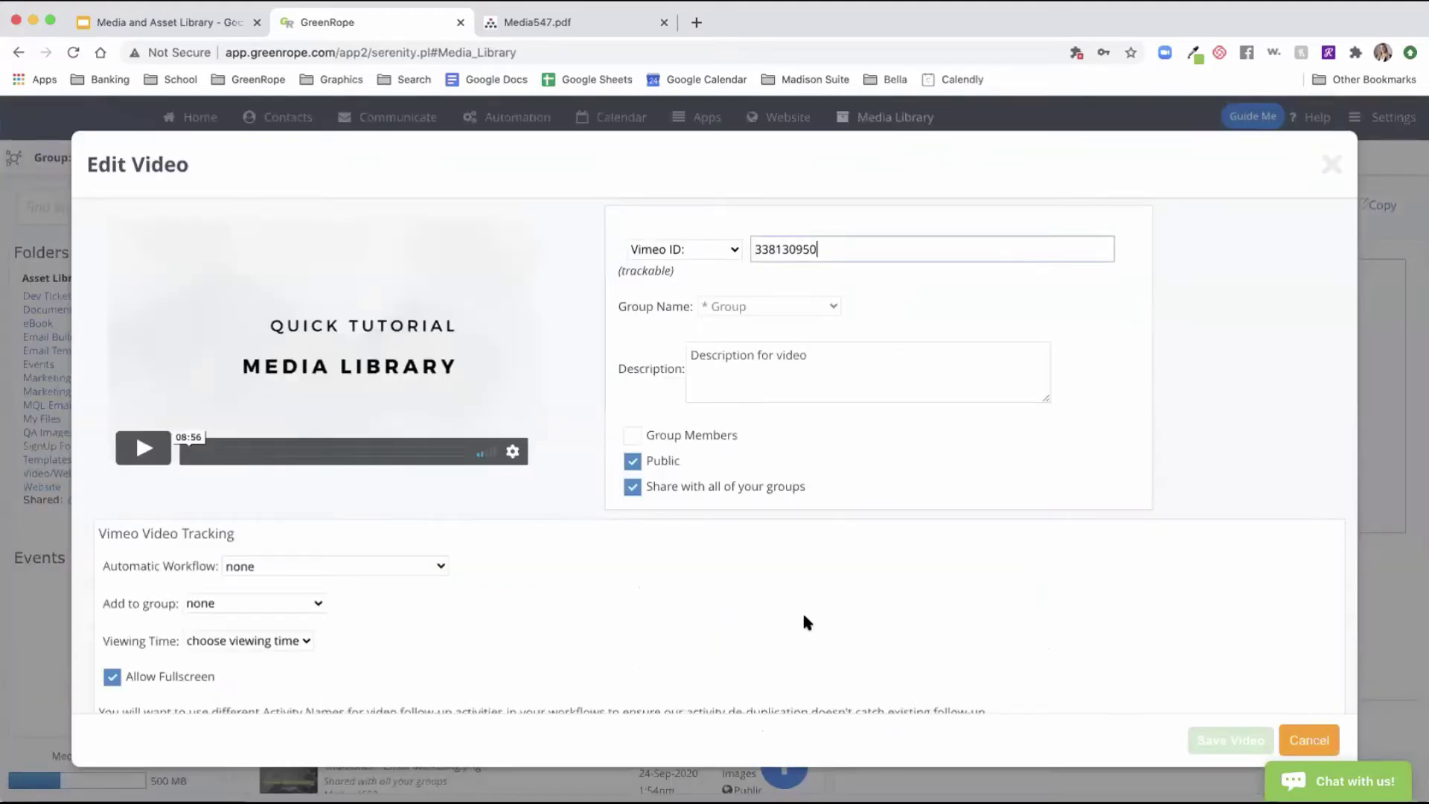
scroll(802, 614, "down", 3)
scroll(805, 618, "down", 3)
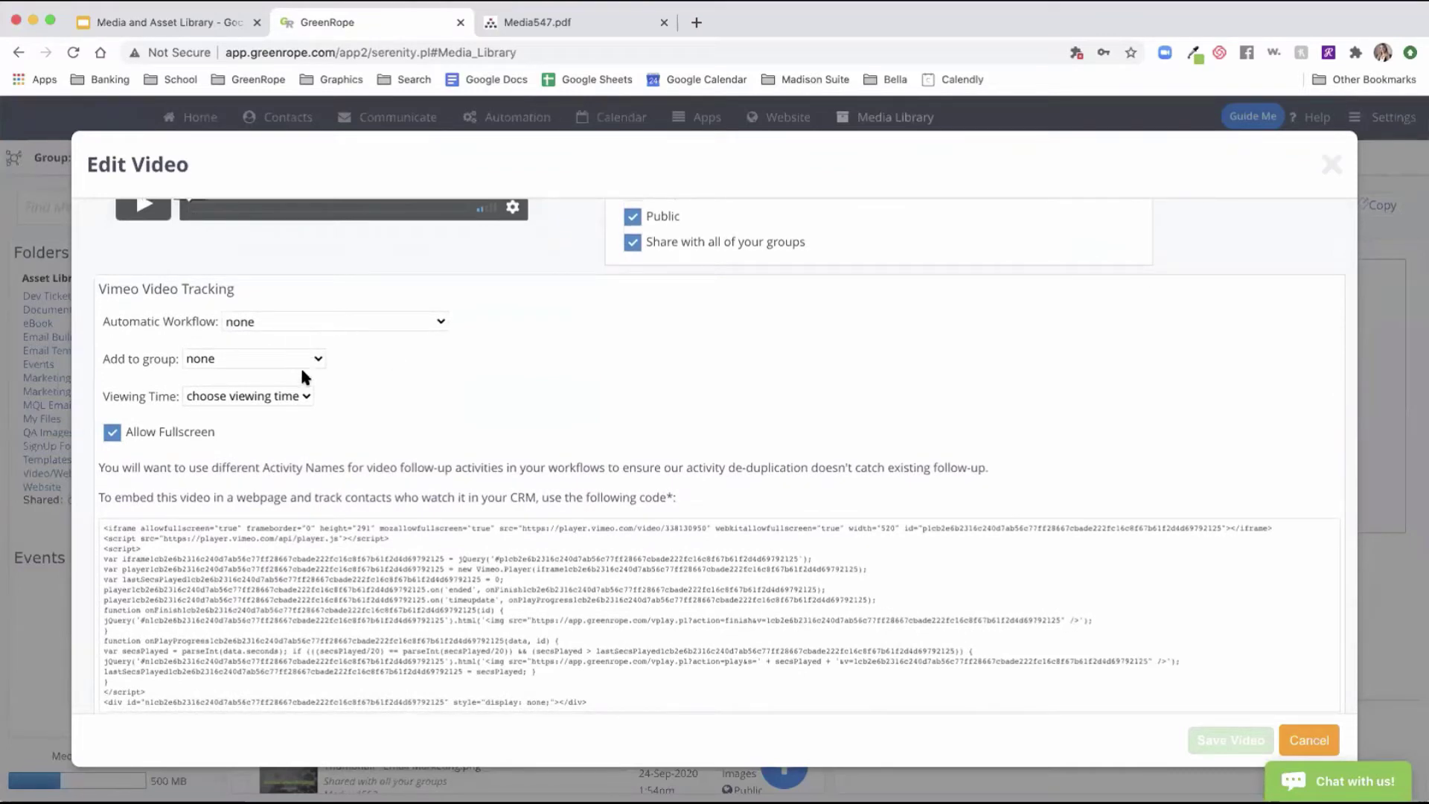
left_click(305, 396)
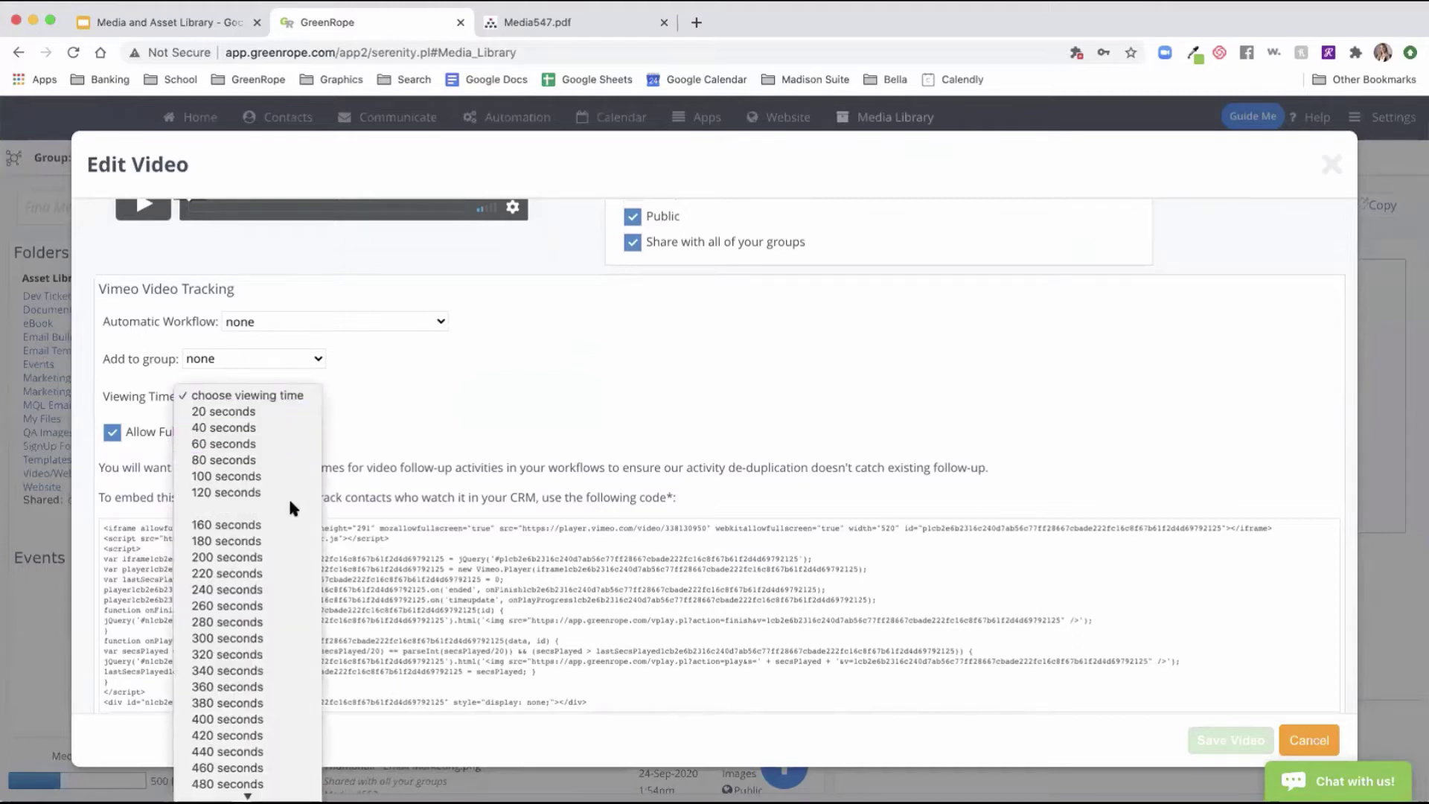
left_click(288, 400)
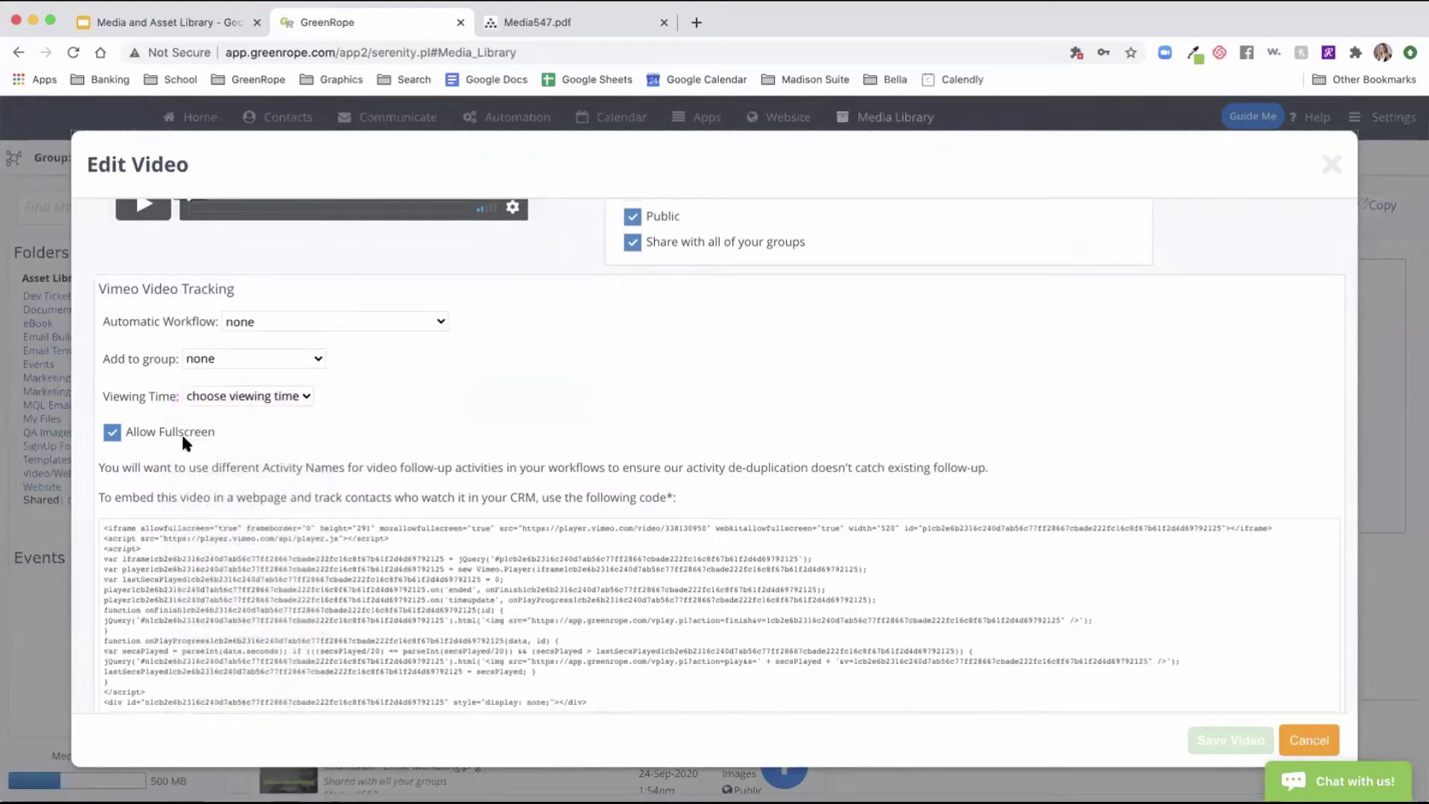
scroll(182, 437, "down", 1)
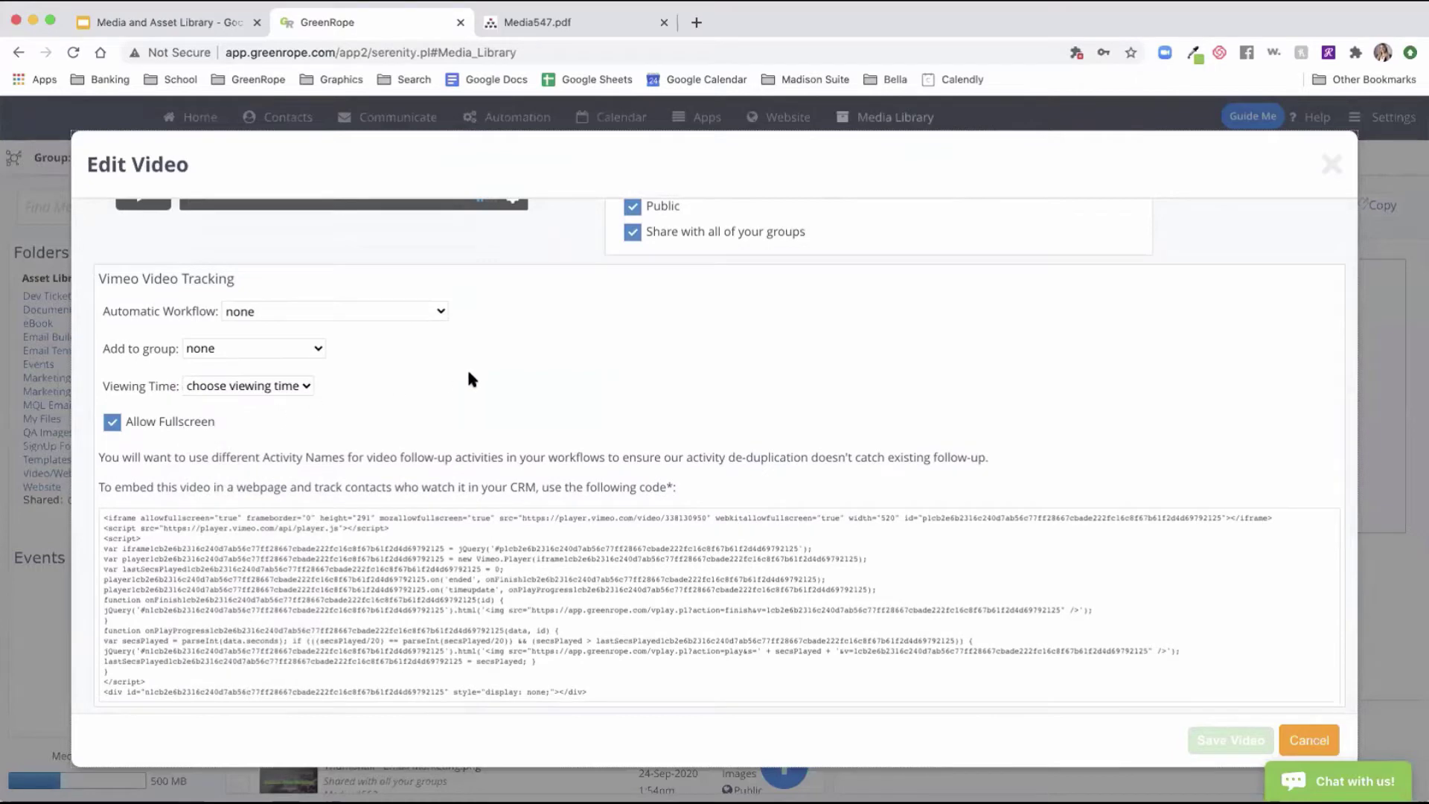
left_click(1324, 741)
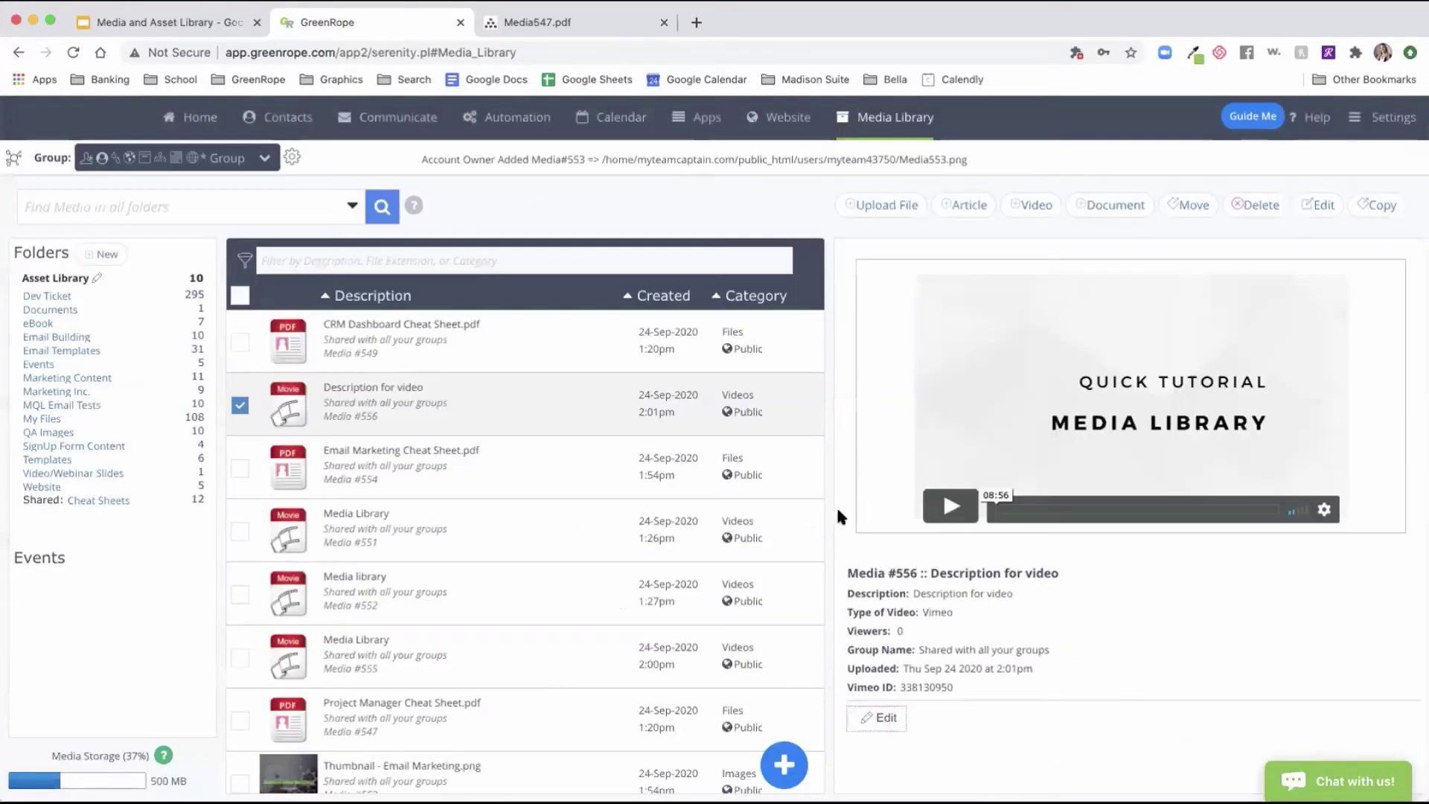
left_click(240, 405)
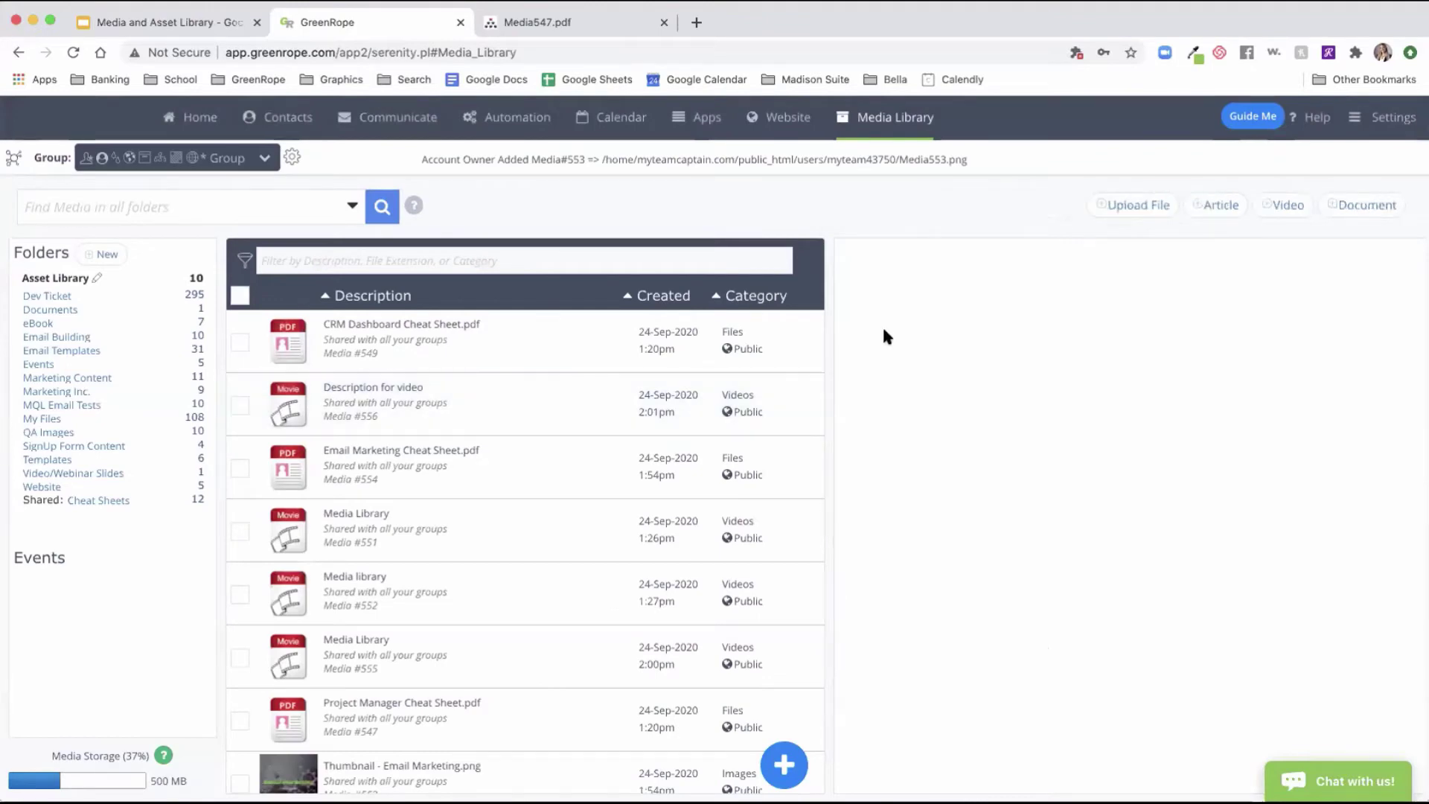
- Draft a new article with the description "Article", make it Public, share it with all groups, and place the cursor in its body
left_click(1222, 207)
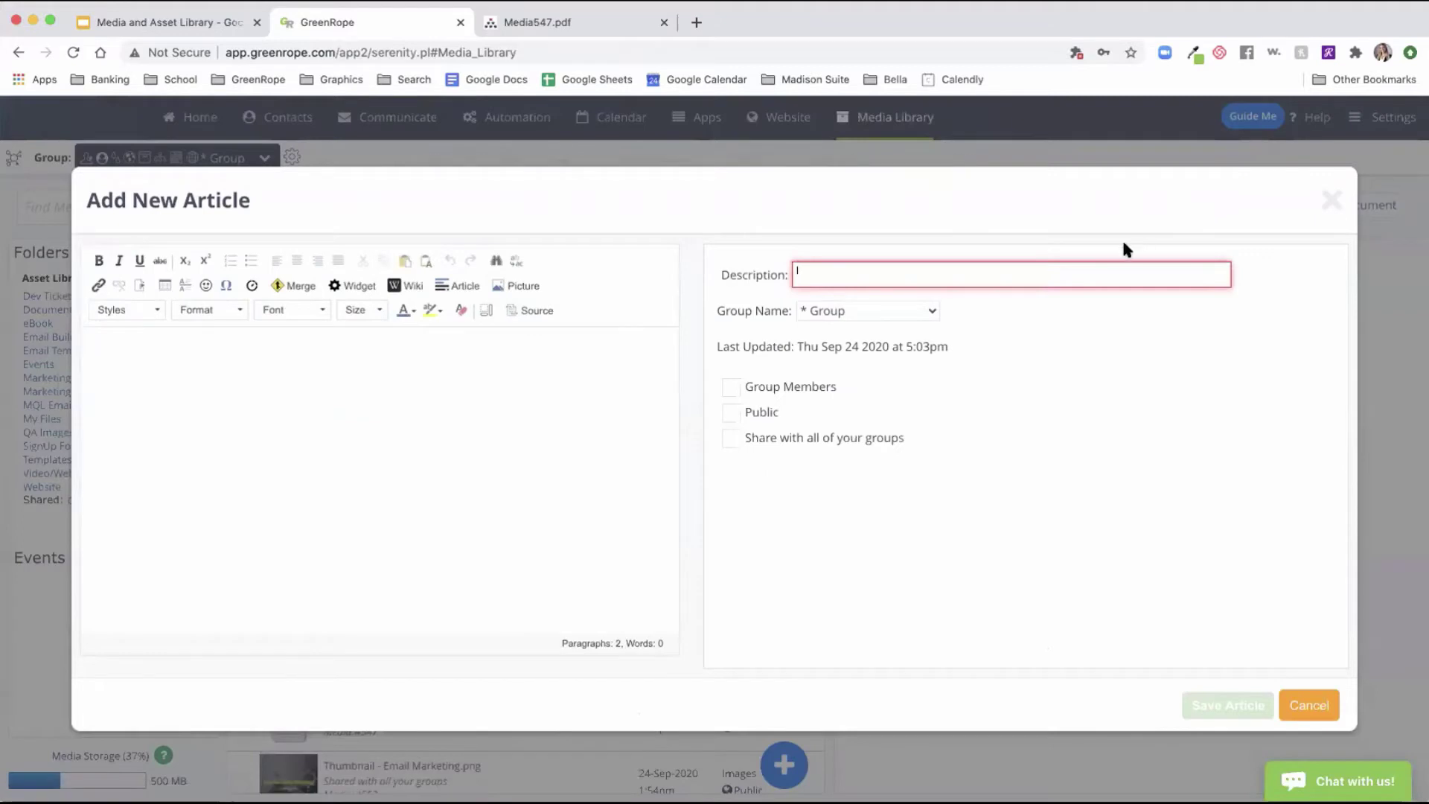
type("article")
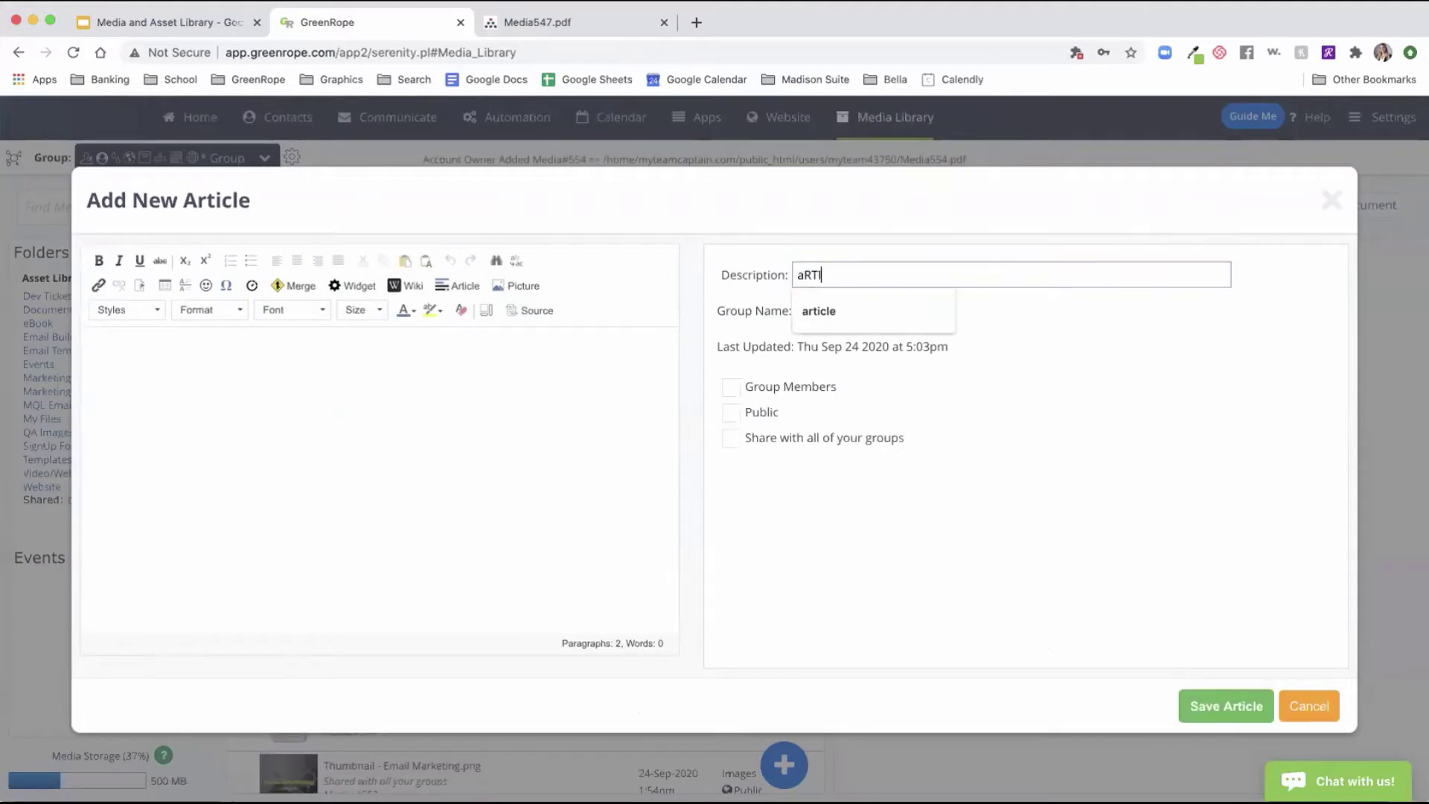
left_click(1071, 302)
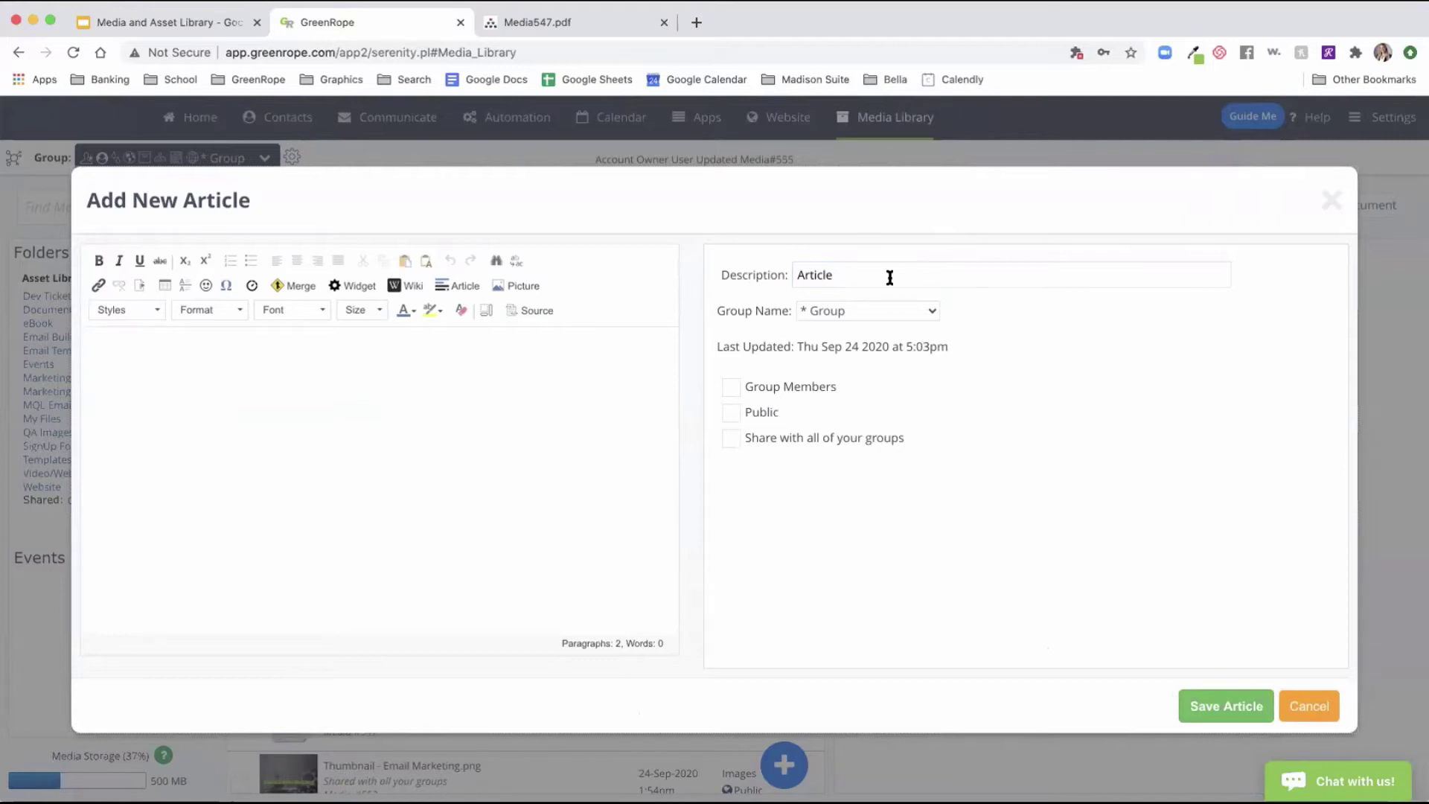
left_click(731, 411)
left_click(731, 438)
left_click(359, 378)
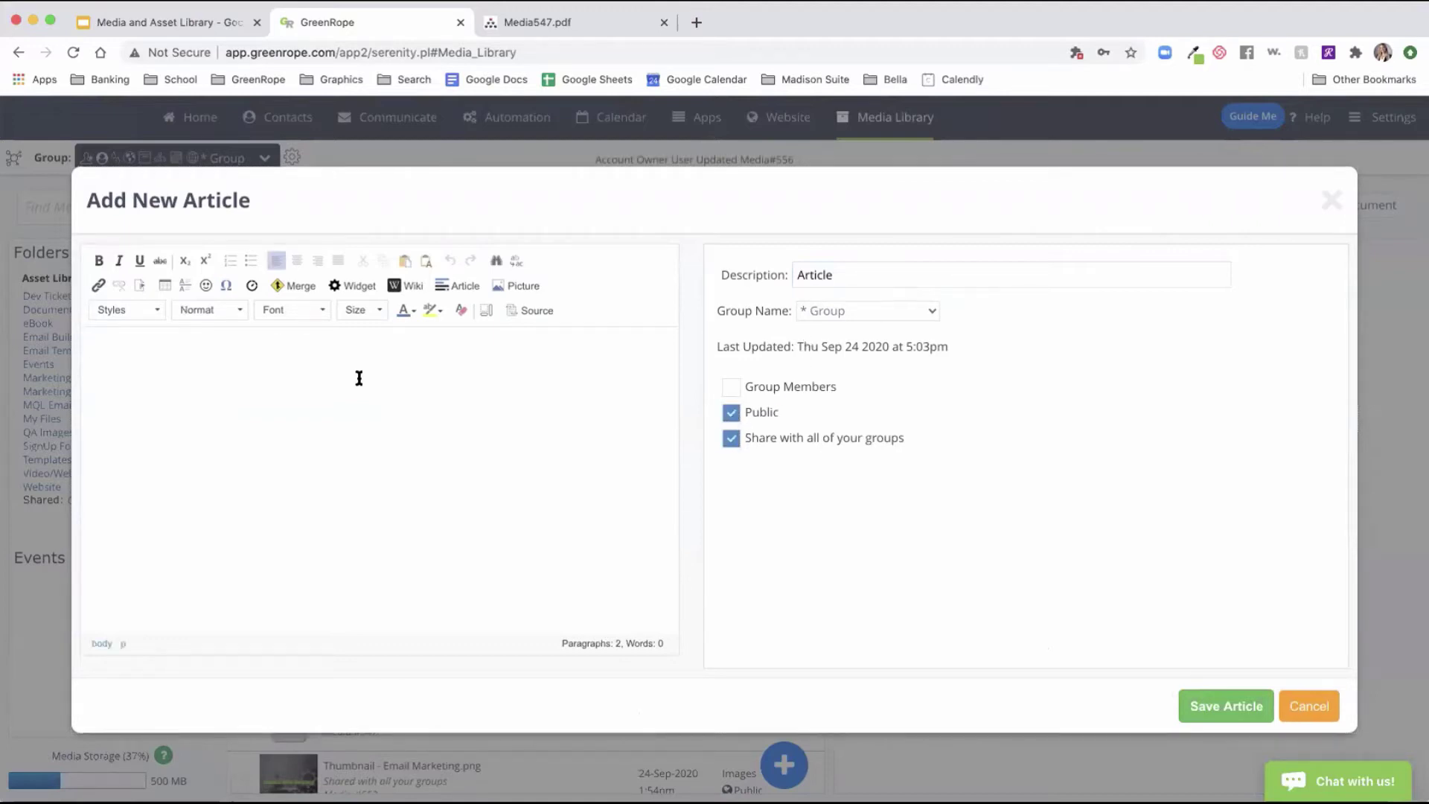
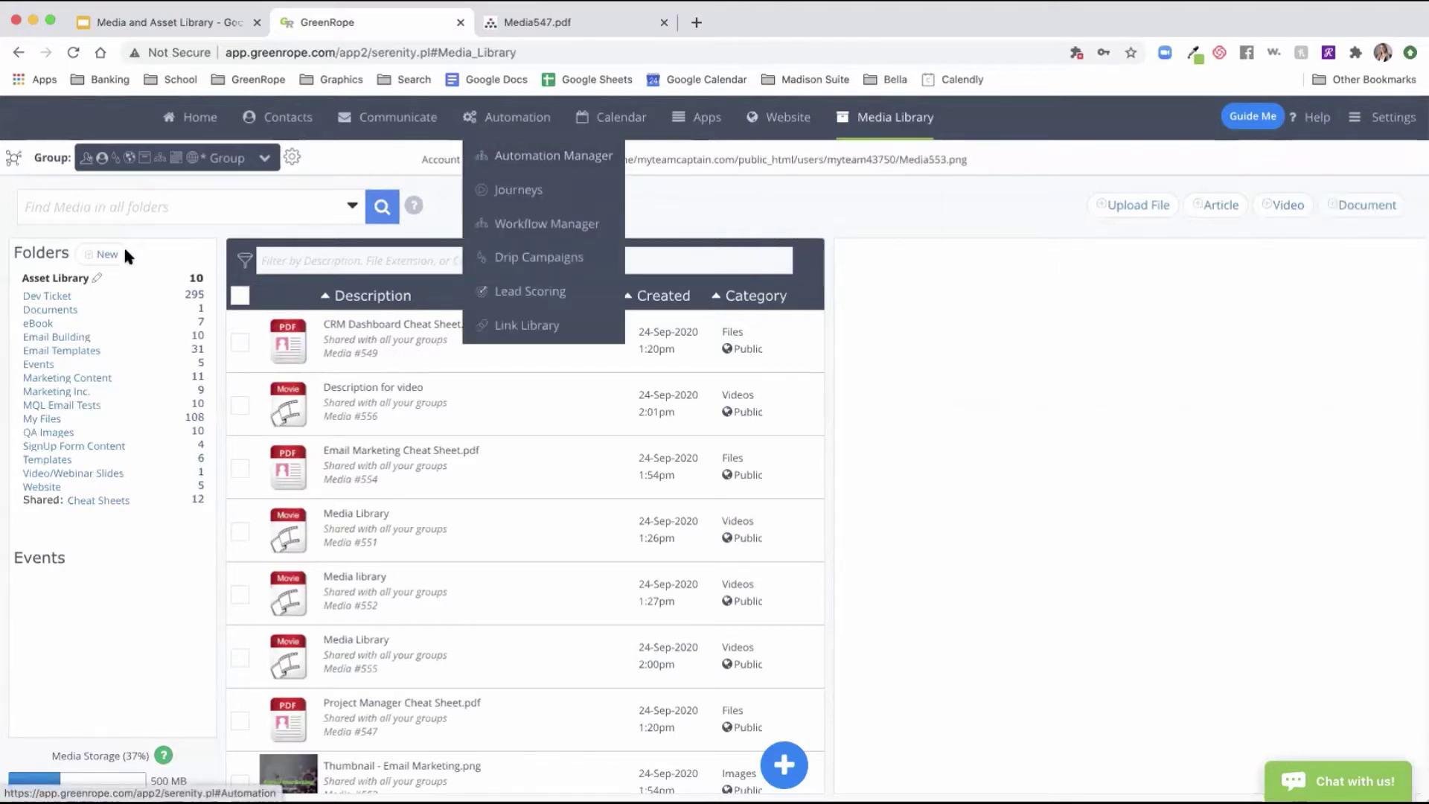
- Open SignNow Importing Document from the Documents folder for editing and highlight the first-name placeholder in its greeting
left_click(63, 310)
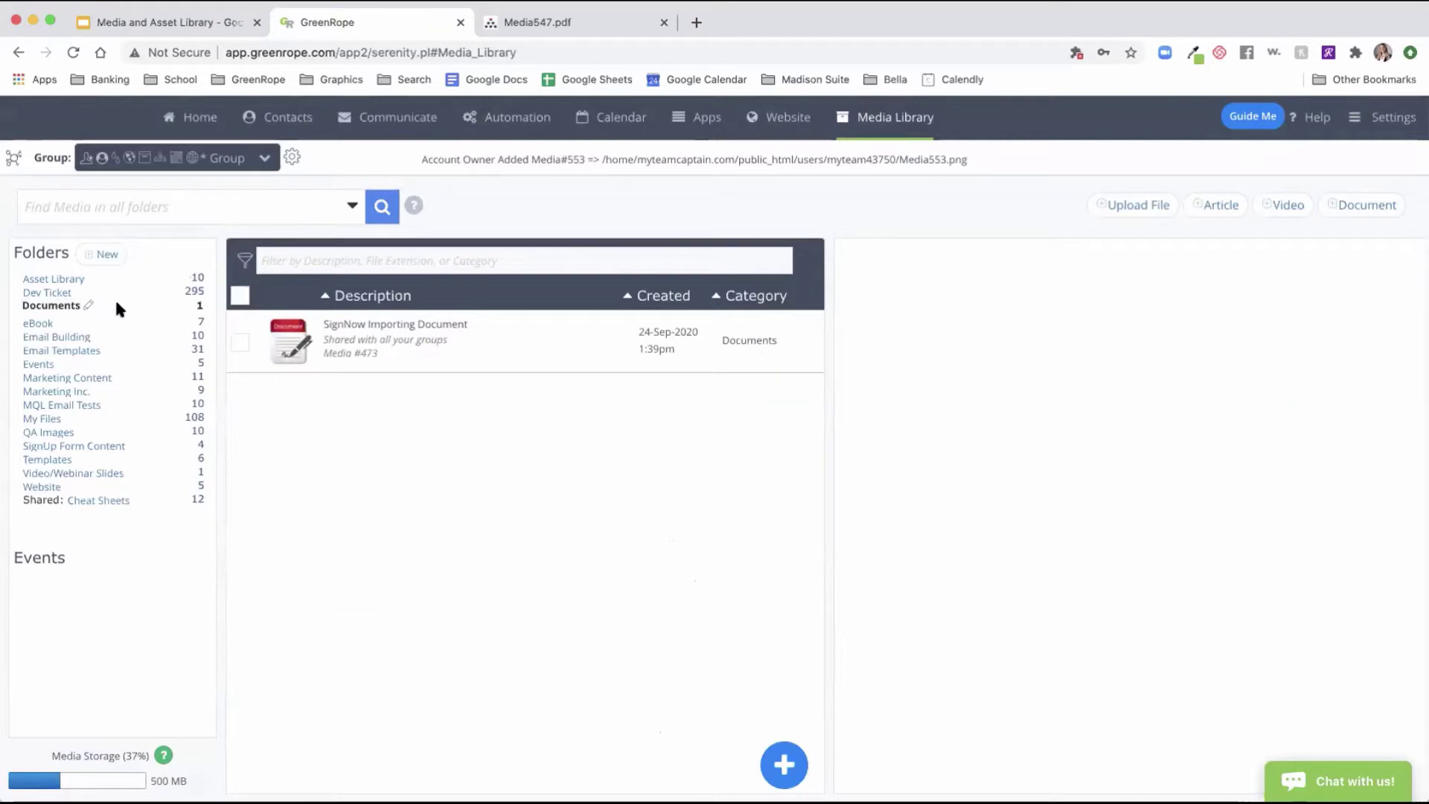
left_click(322, 347)
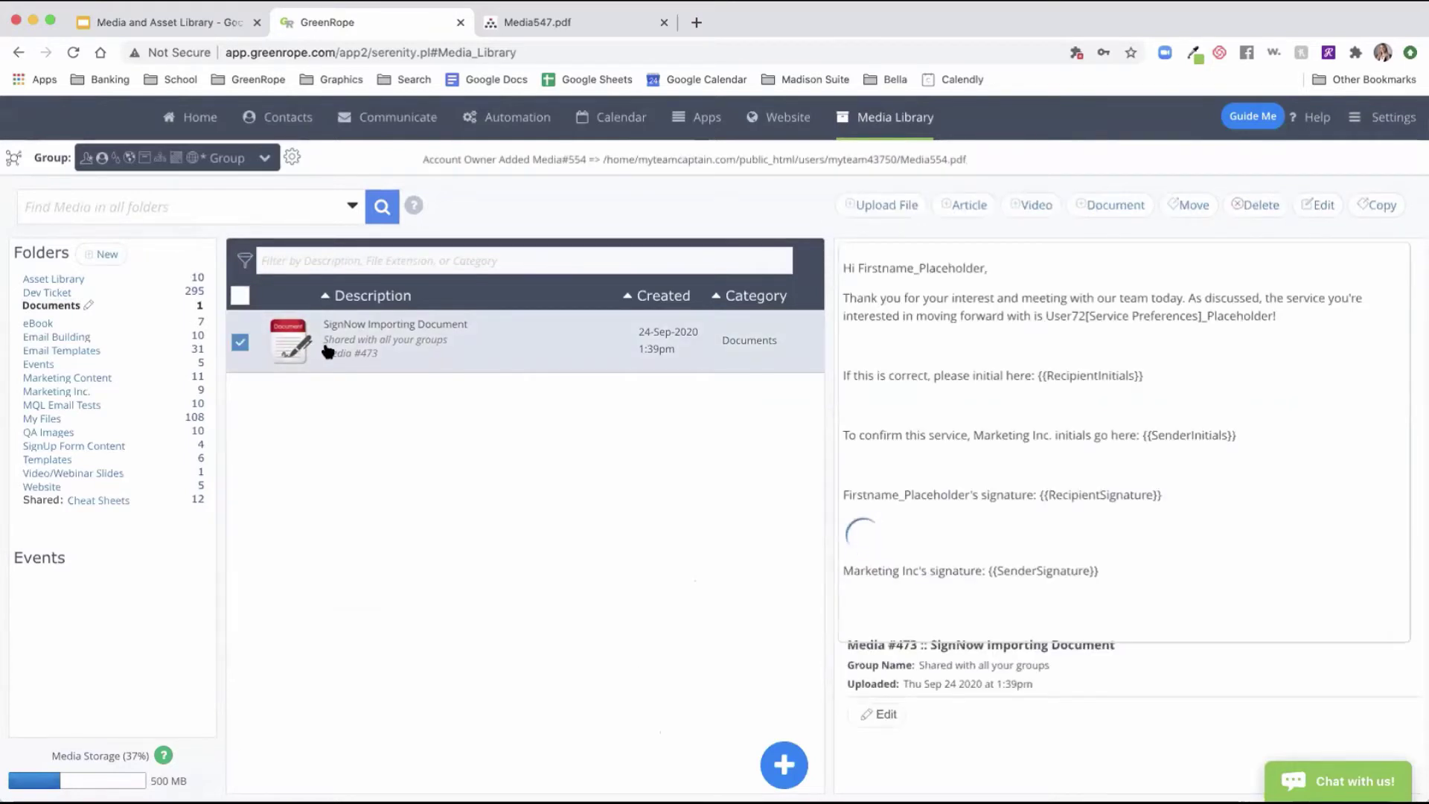
left_click(877, 716)
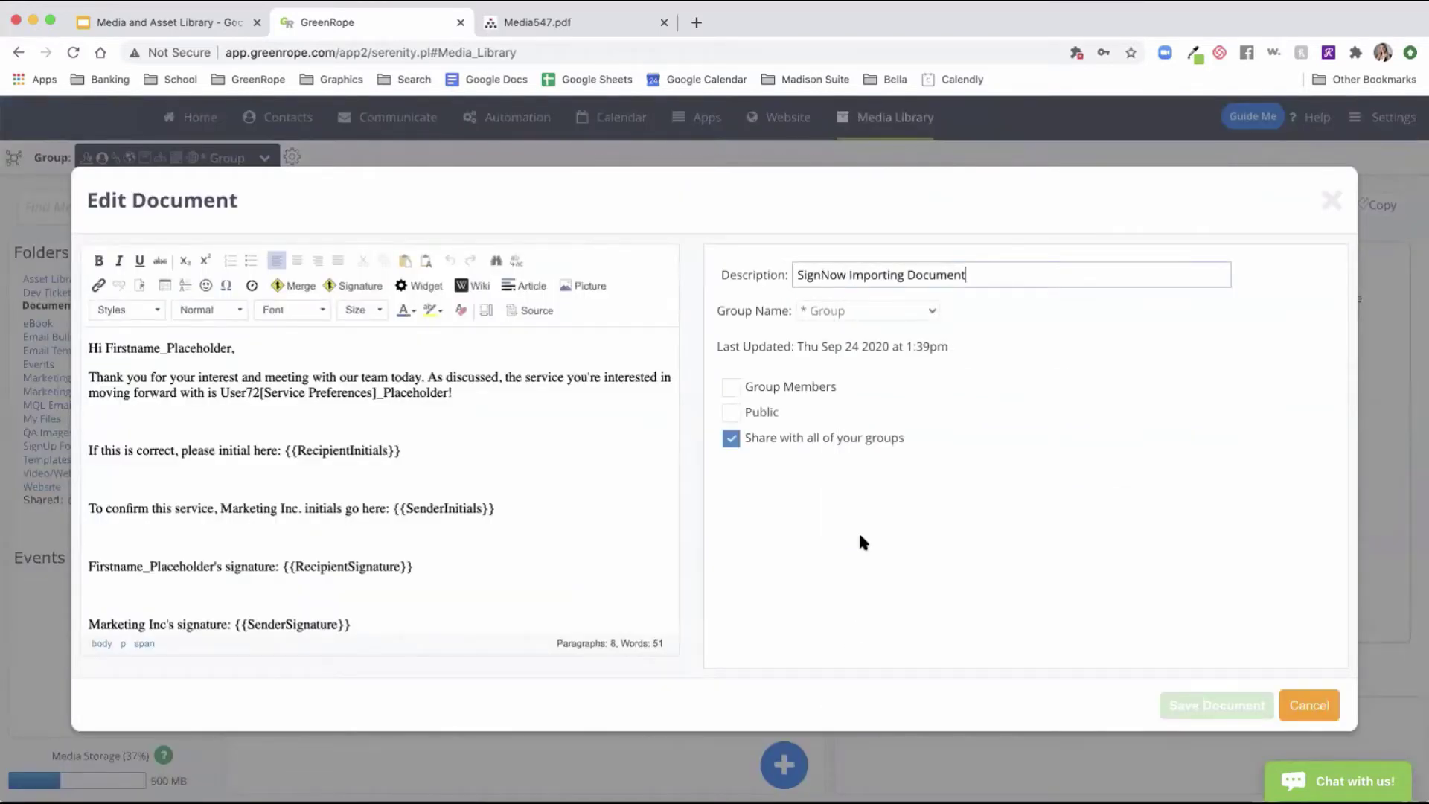
left_click(990, 279)
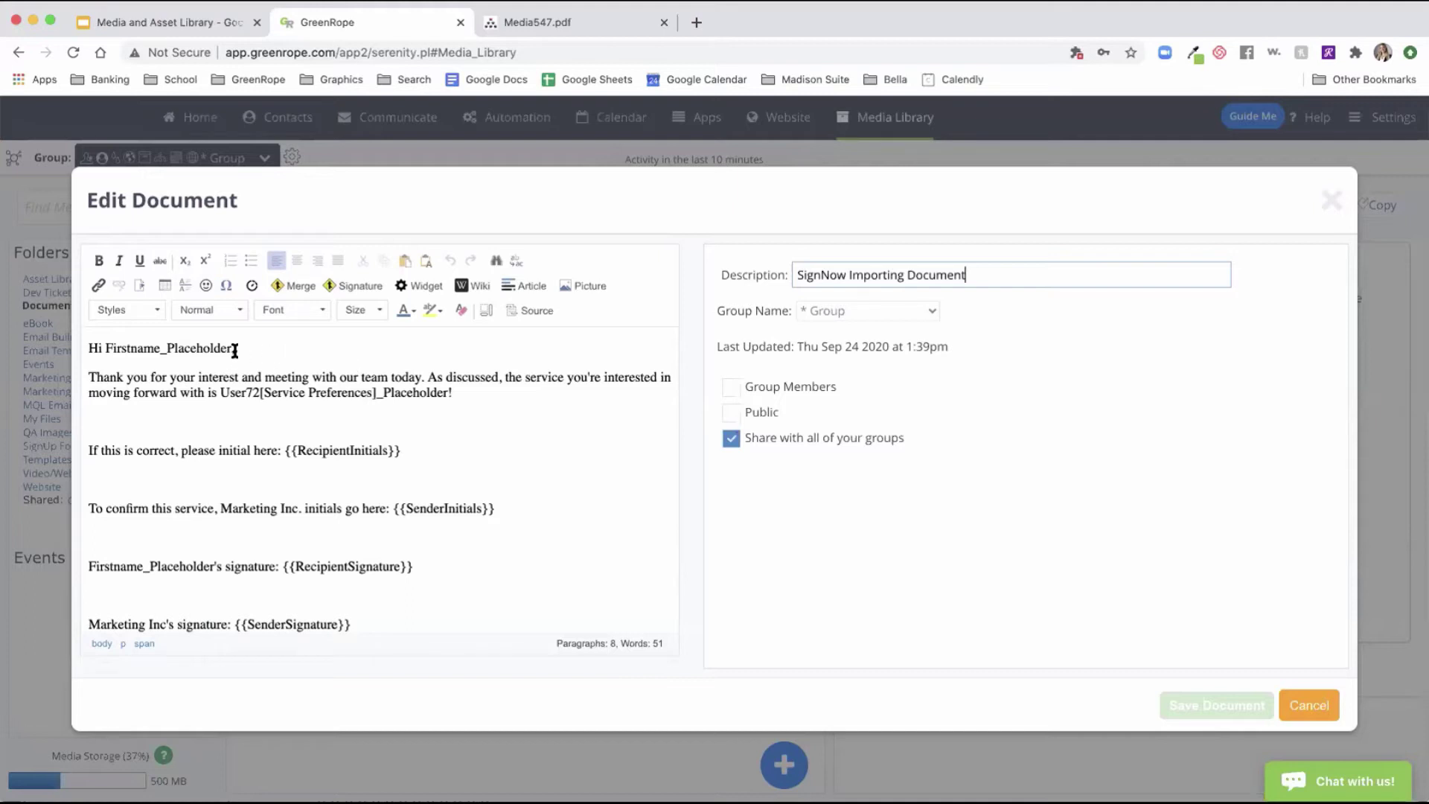
left_click_drag(235, 348, 102, 352)
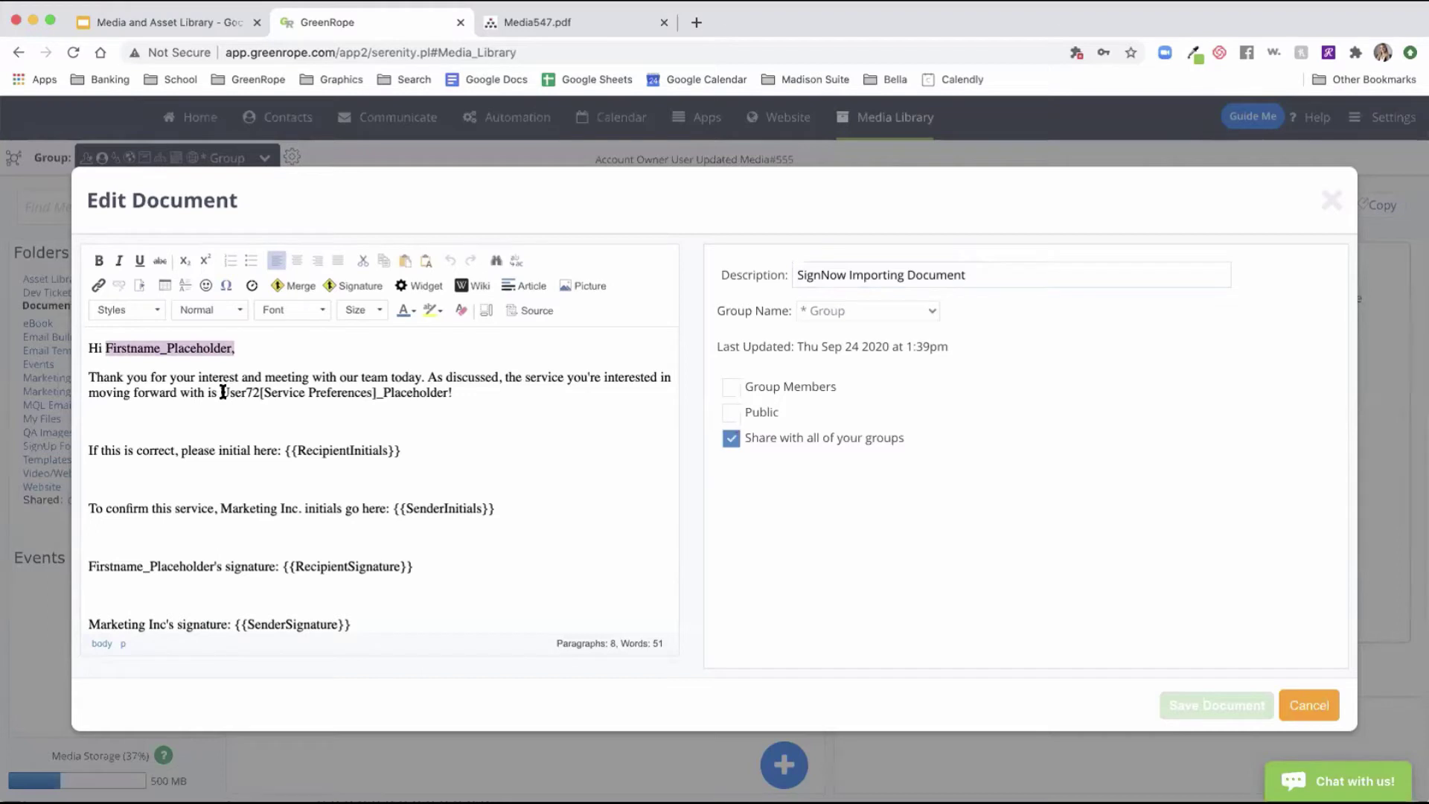
- Browse the mail merge placeholders for the document, preview the Event Attendance placeholder, and close the list without inserting it
left_click(507, 393)
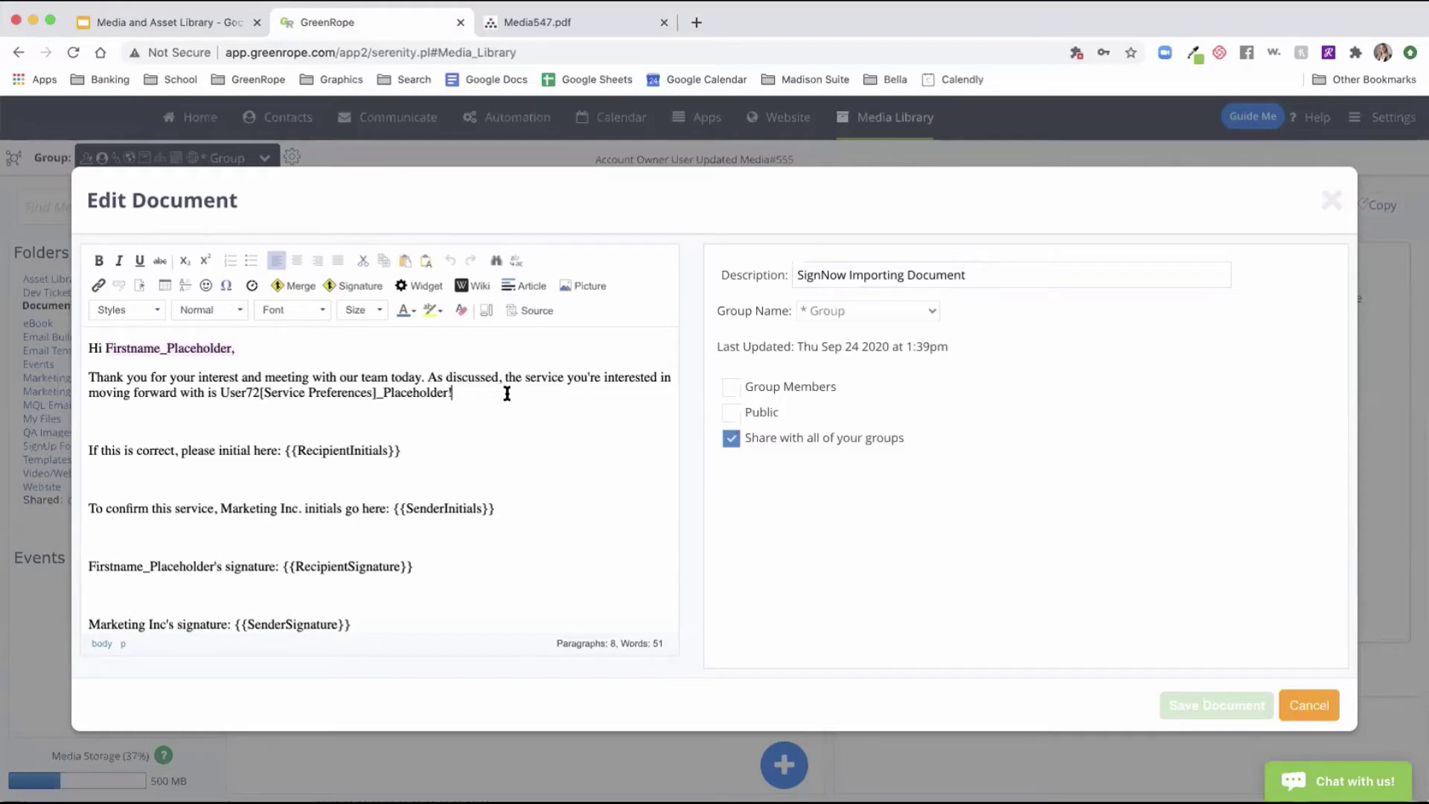
left_click(298, 288)
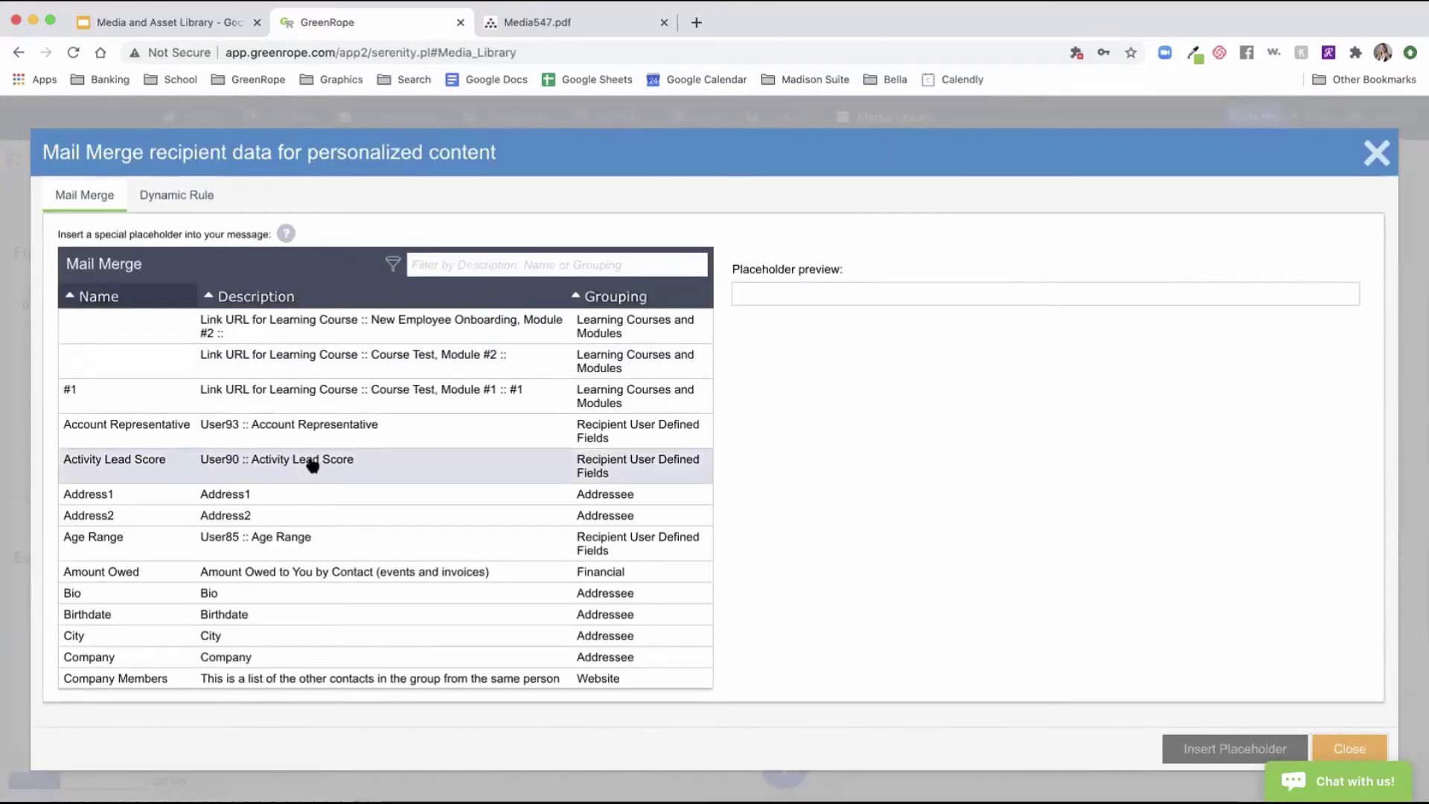
scroll(313, 465, "down", 5)
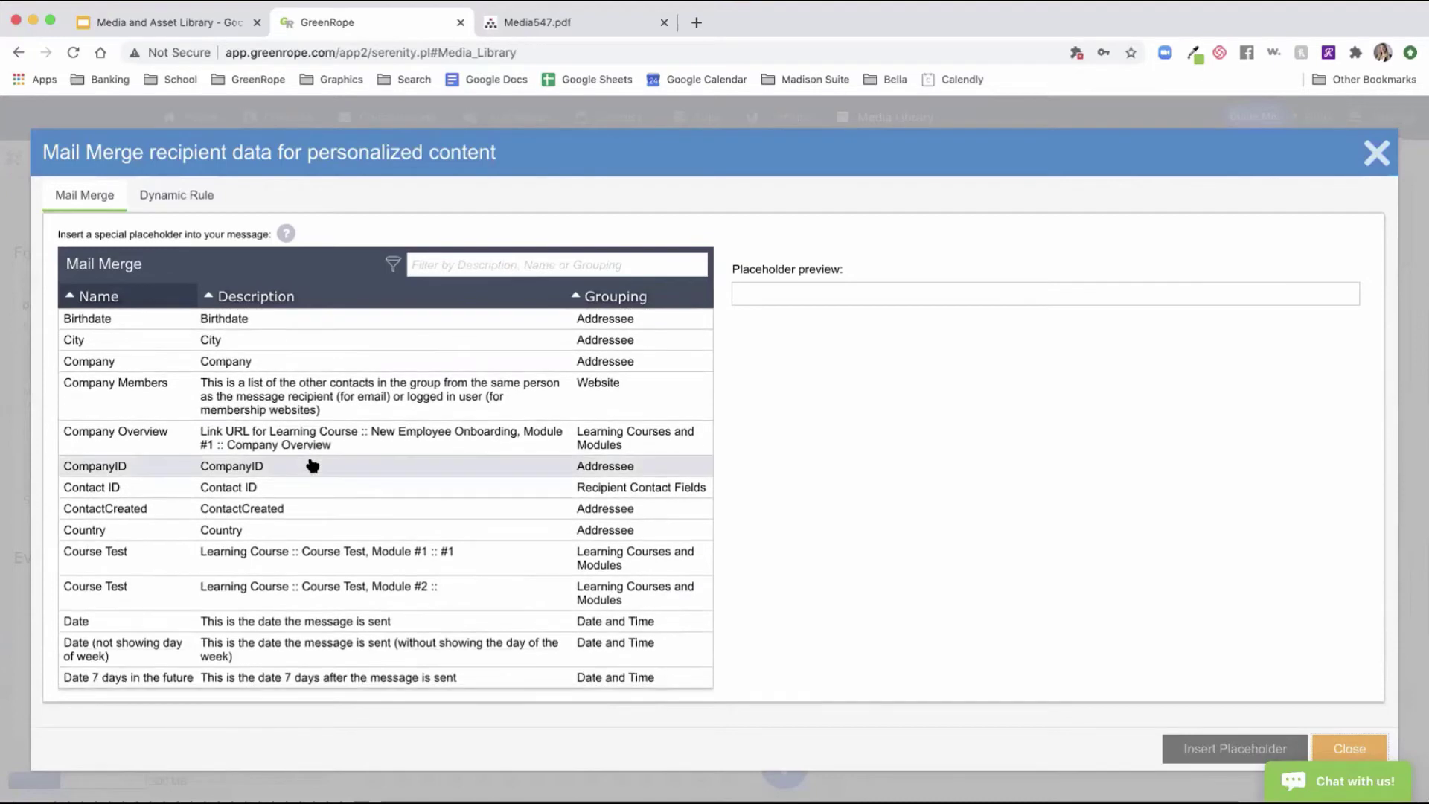
scroll(313, 465, "down", 3)
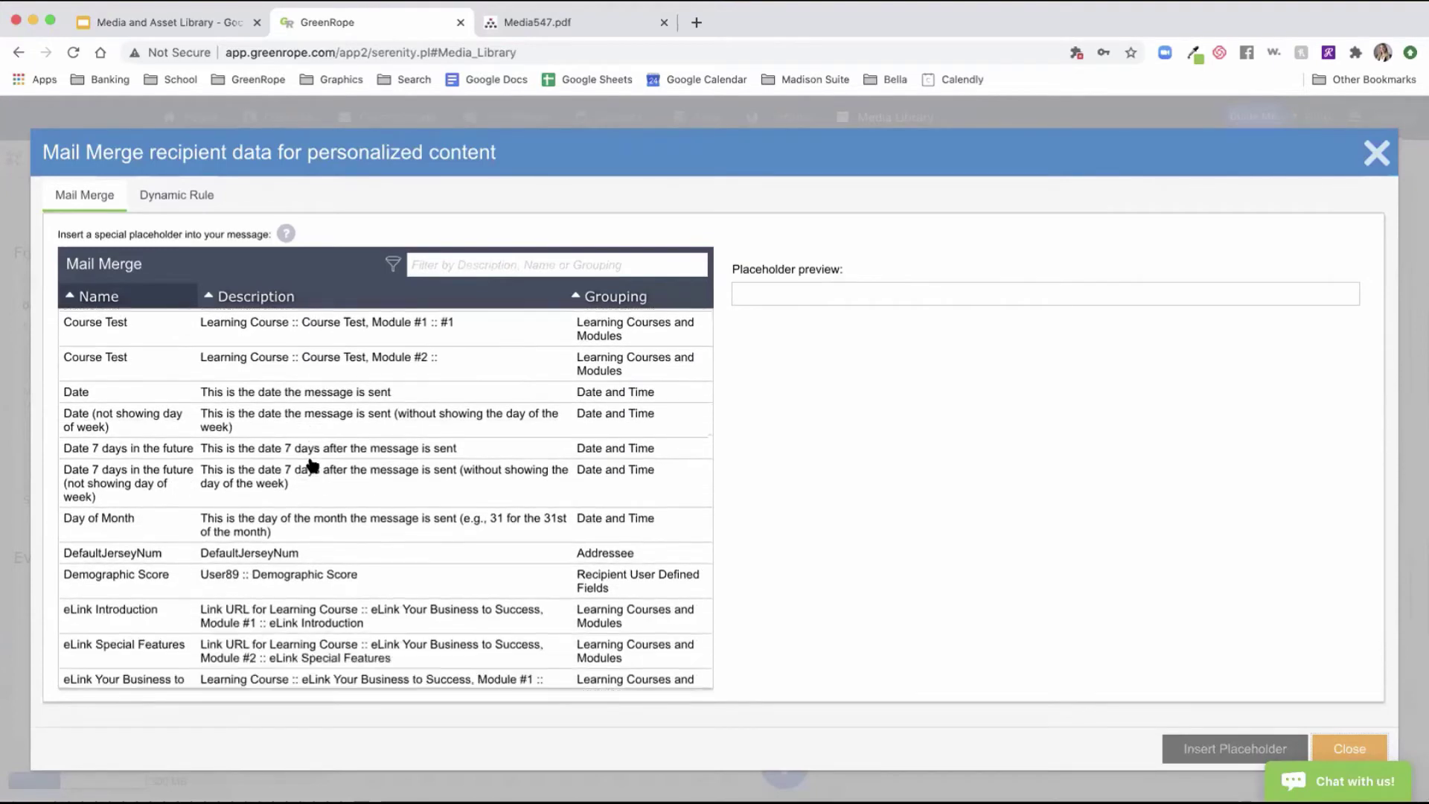
scroll(312, 464, "down", 2)
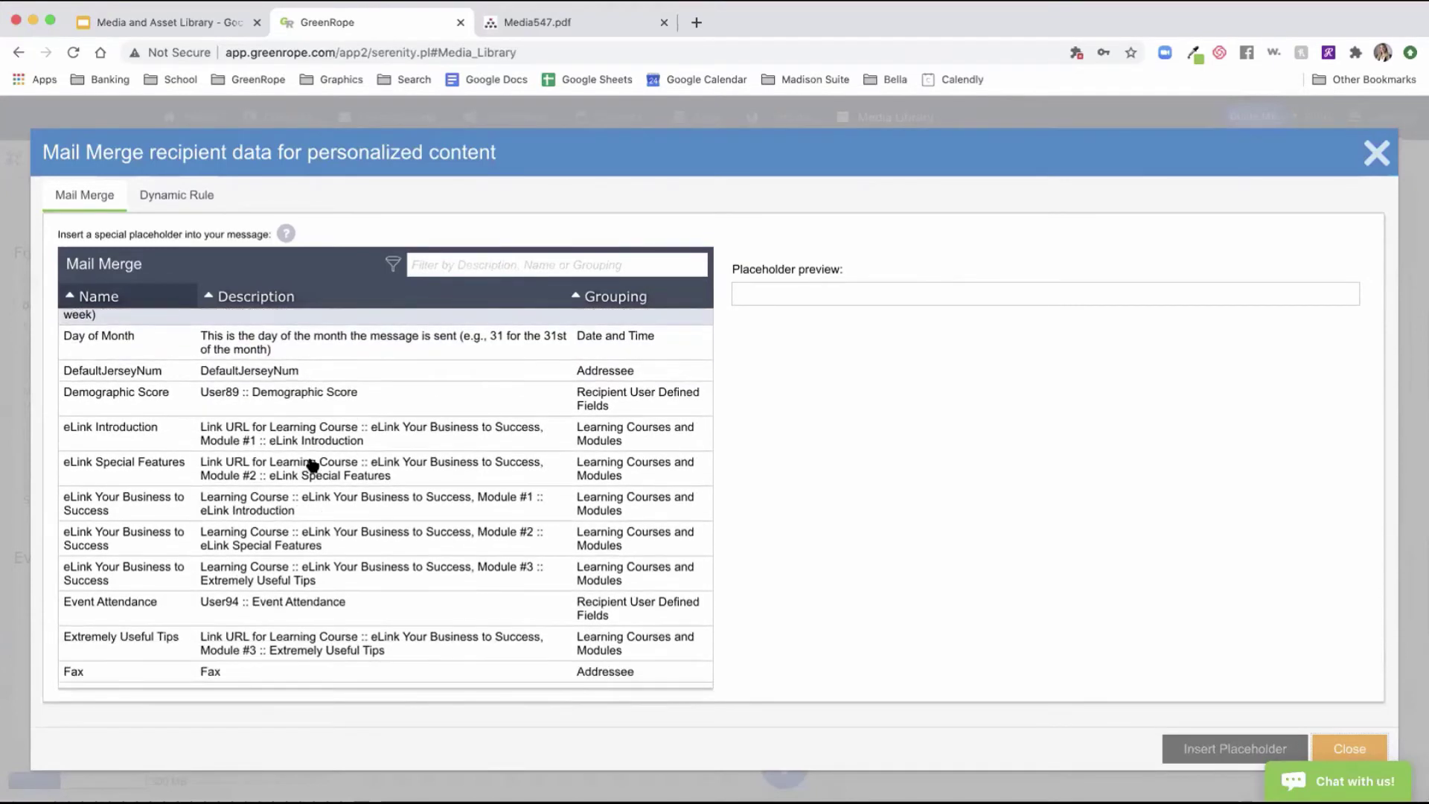
left_click(306, 601)
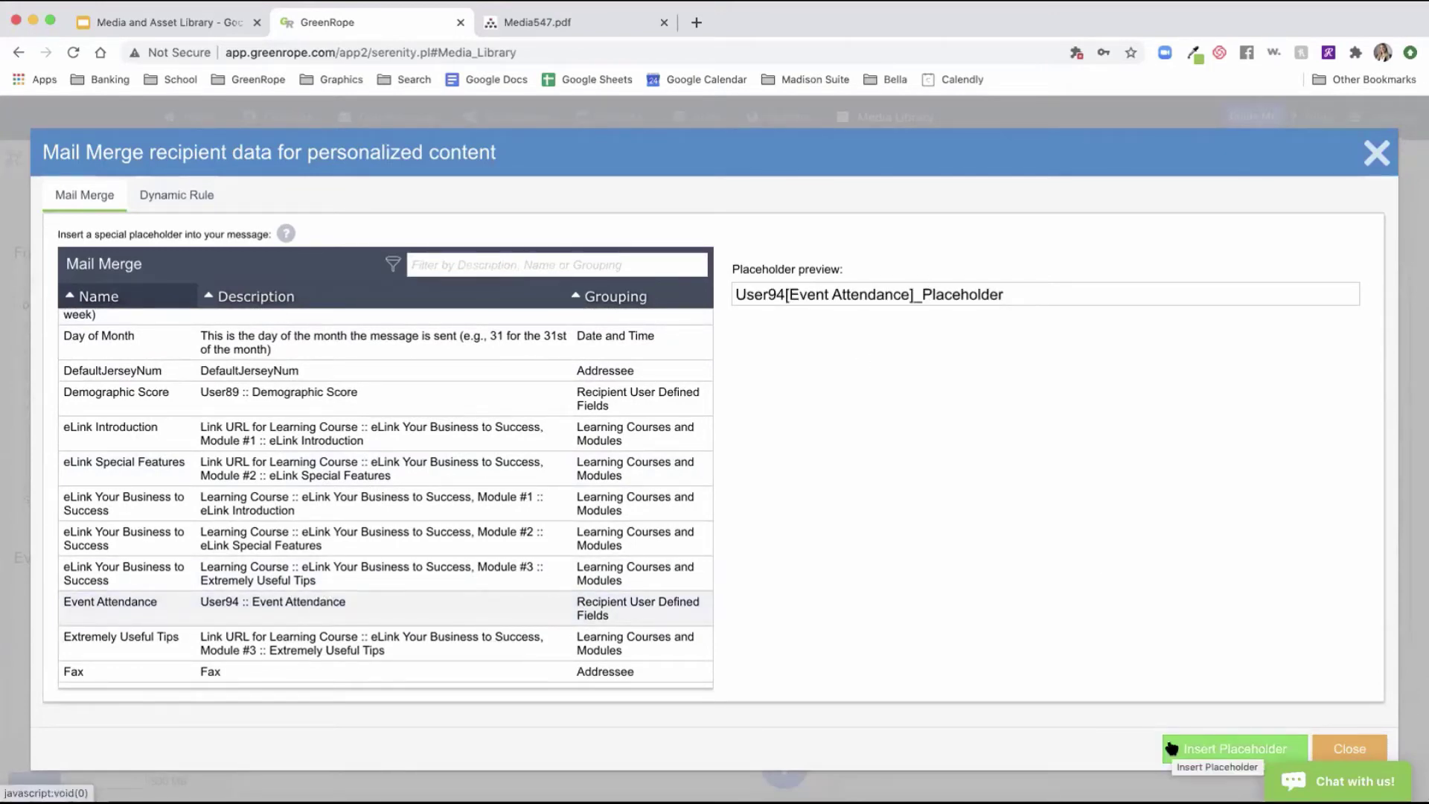
left_click(1330, 747)
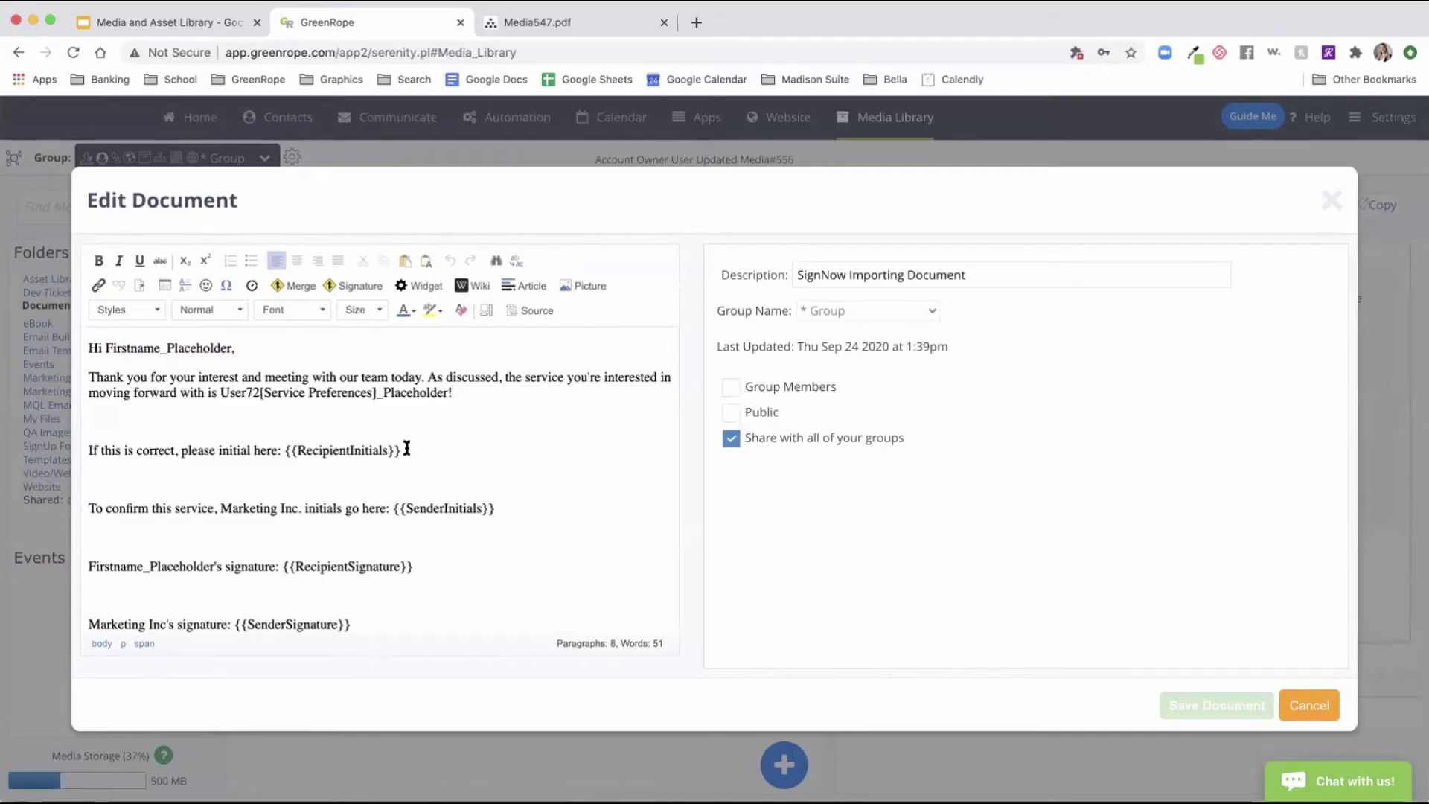
- Delete the recipient initials placeholder after "please initial here:" and reinsert it as a Recipient Initials signature placeholder
left_click_drag(406, 452, 283, 456)
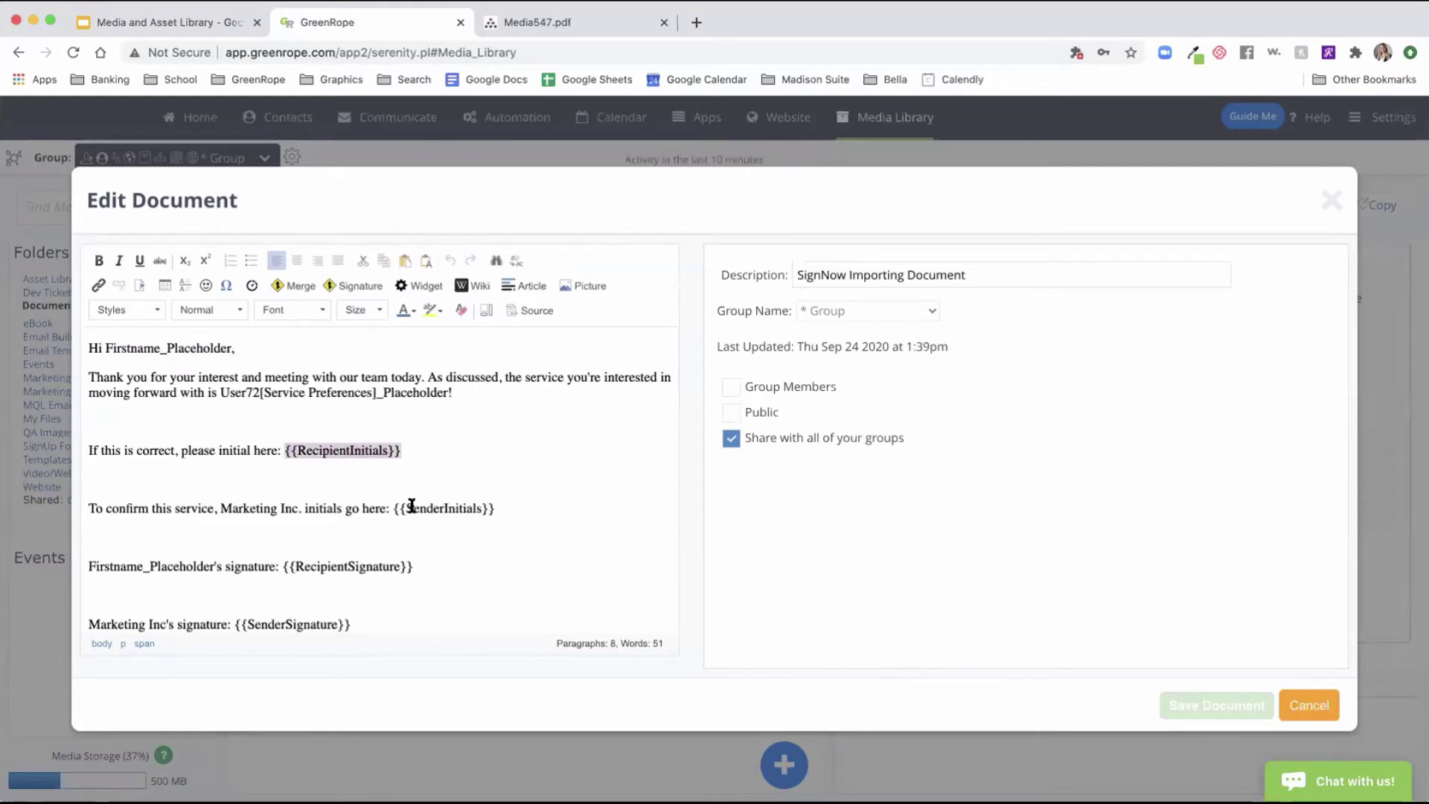
key("BackSpace")
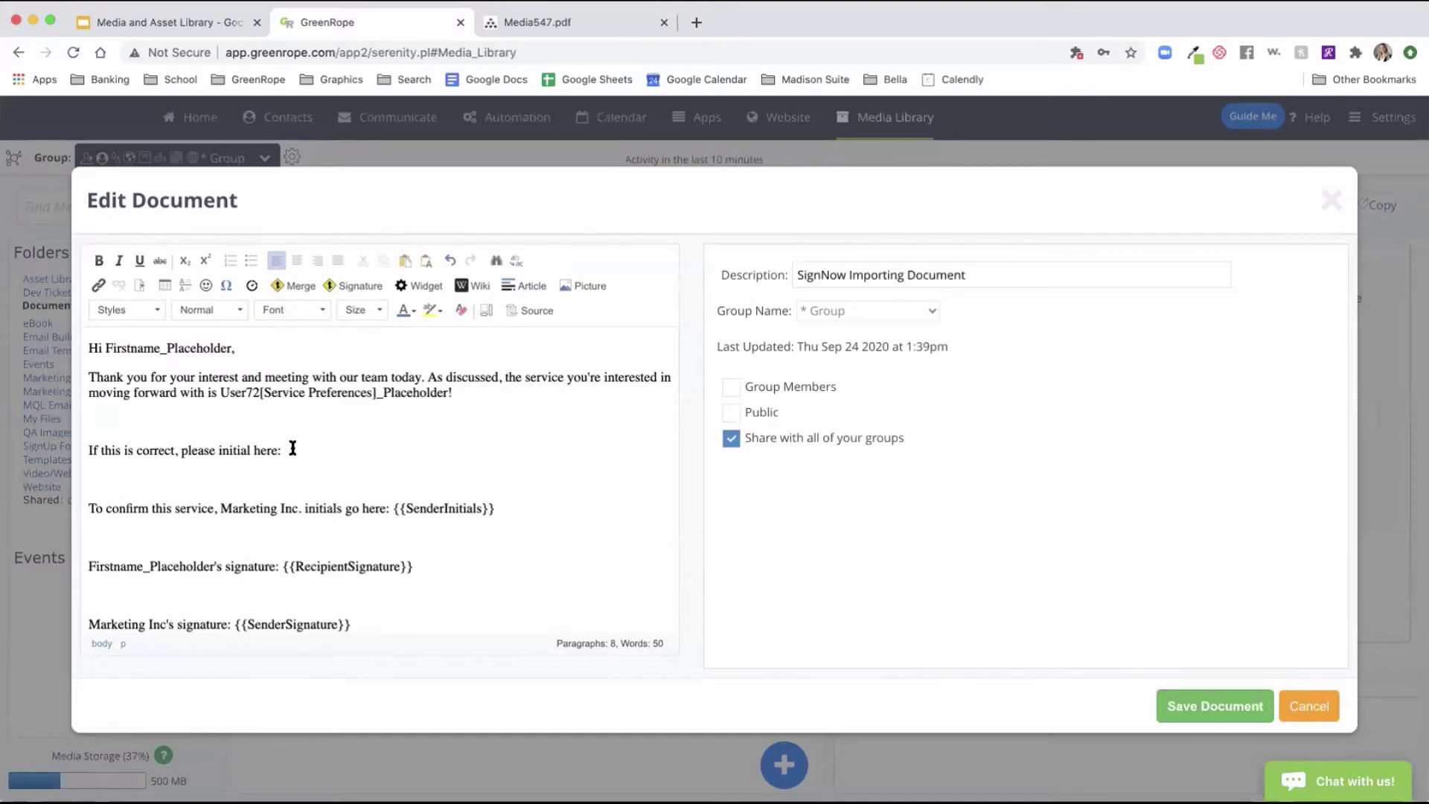
left_click(363, 287)
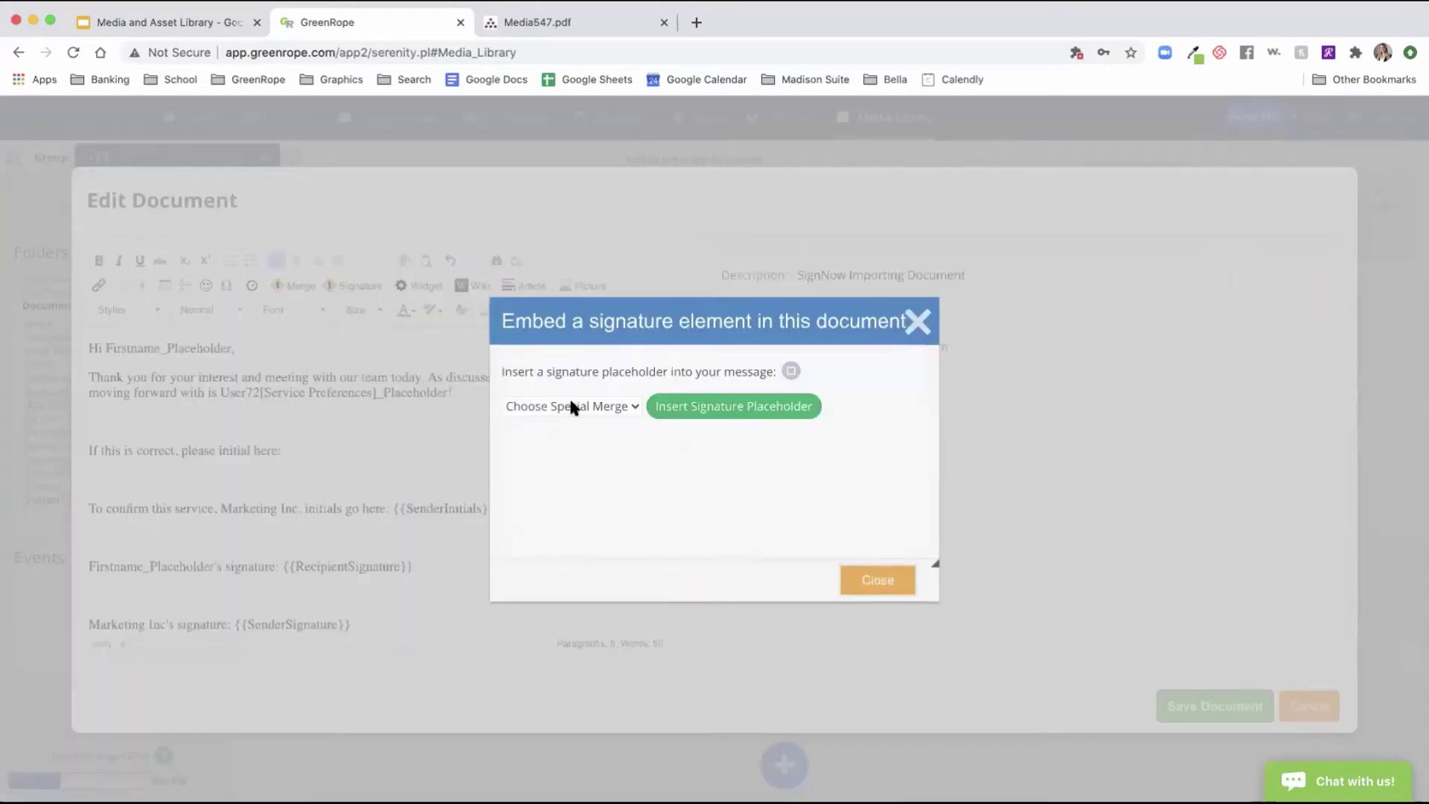
left_click(573, 405)
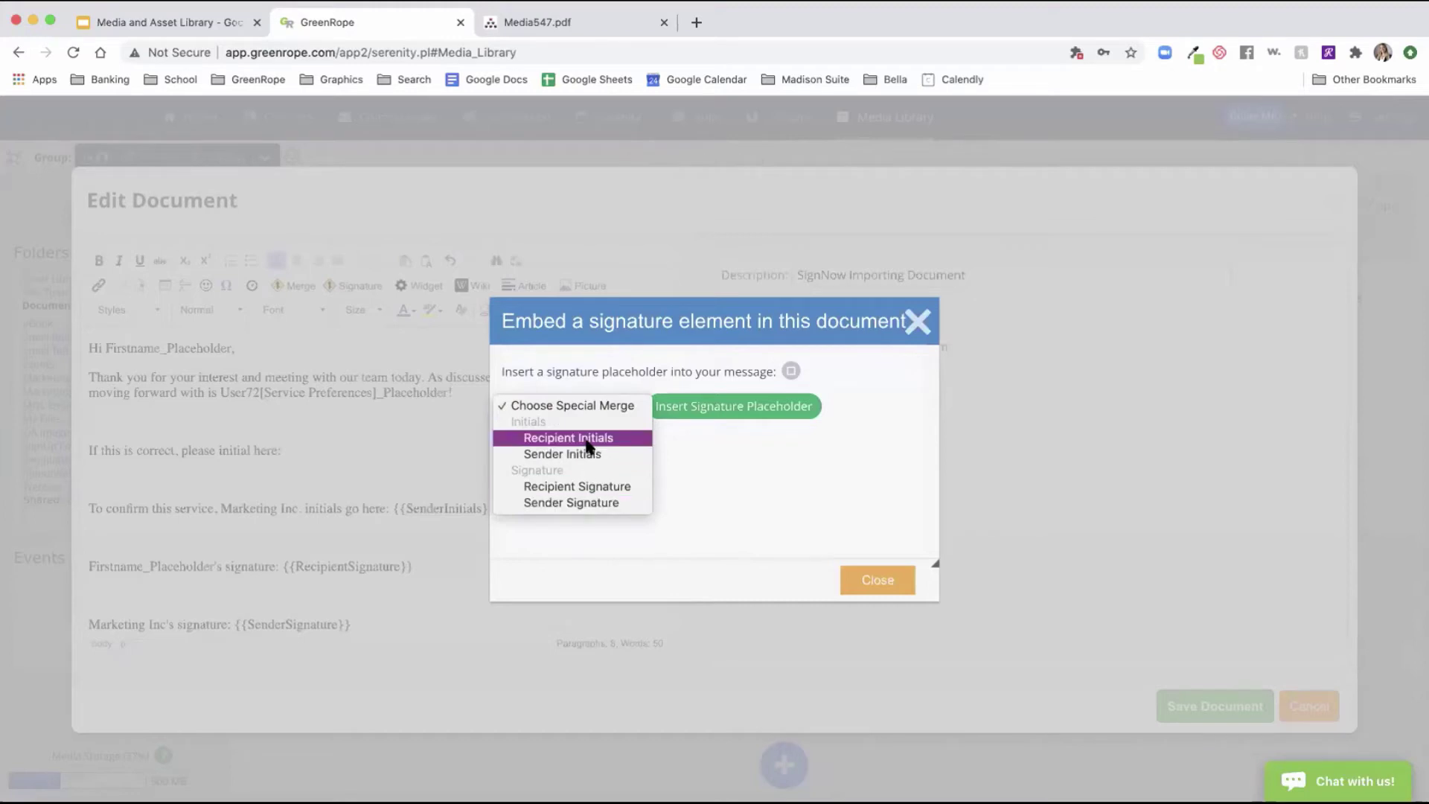
left_click(586, 440)
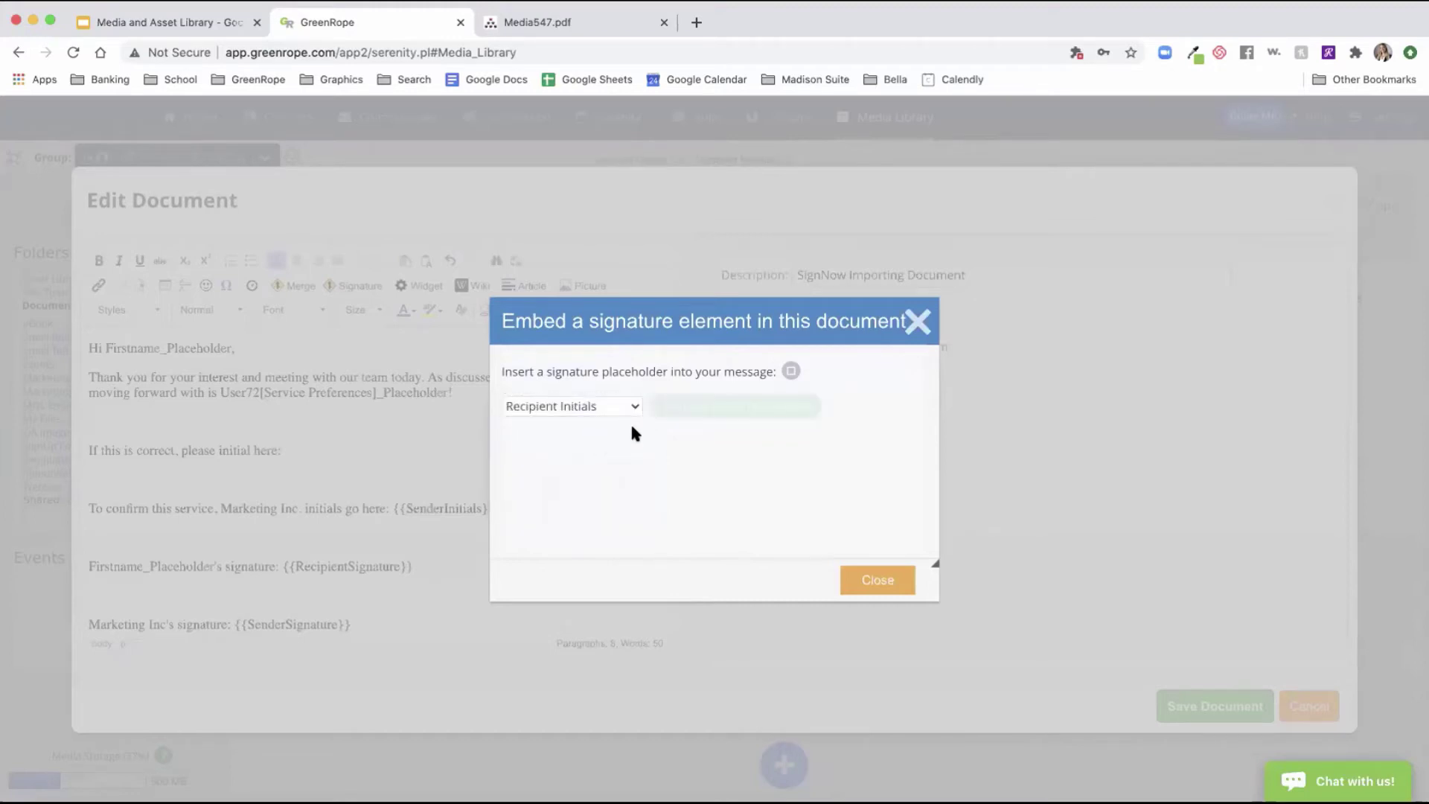
left_click(671, 408)
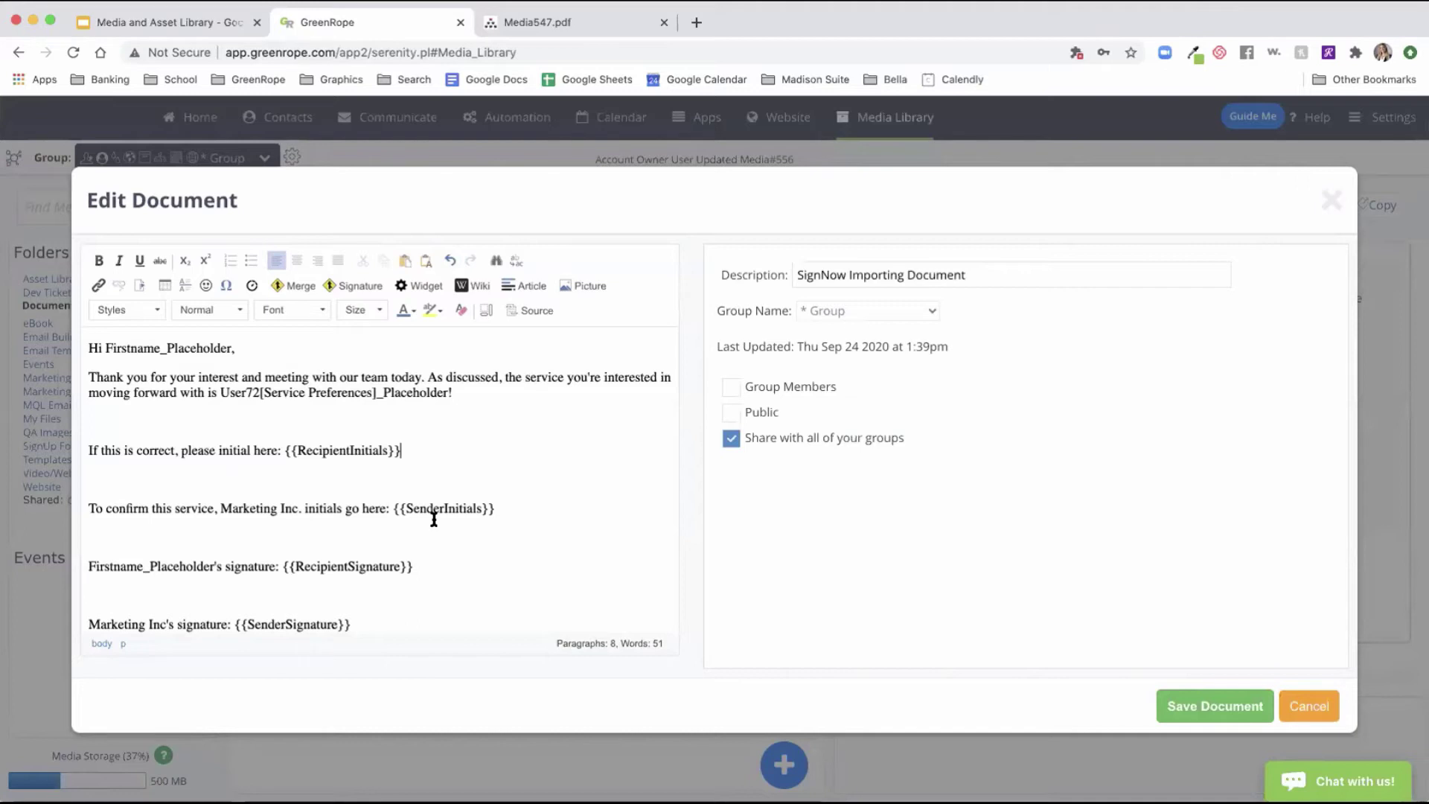
- Review the remaining signature placeholders, save SignNow Importing Document, and deselect it in the media list
scroll(452, 551, "down", 2)
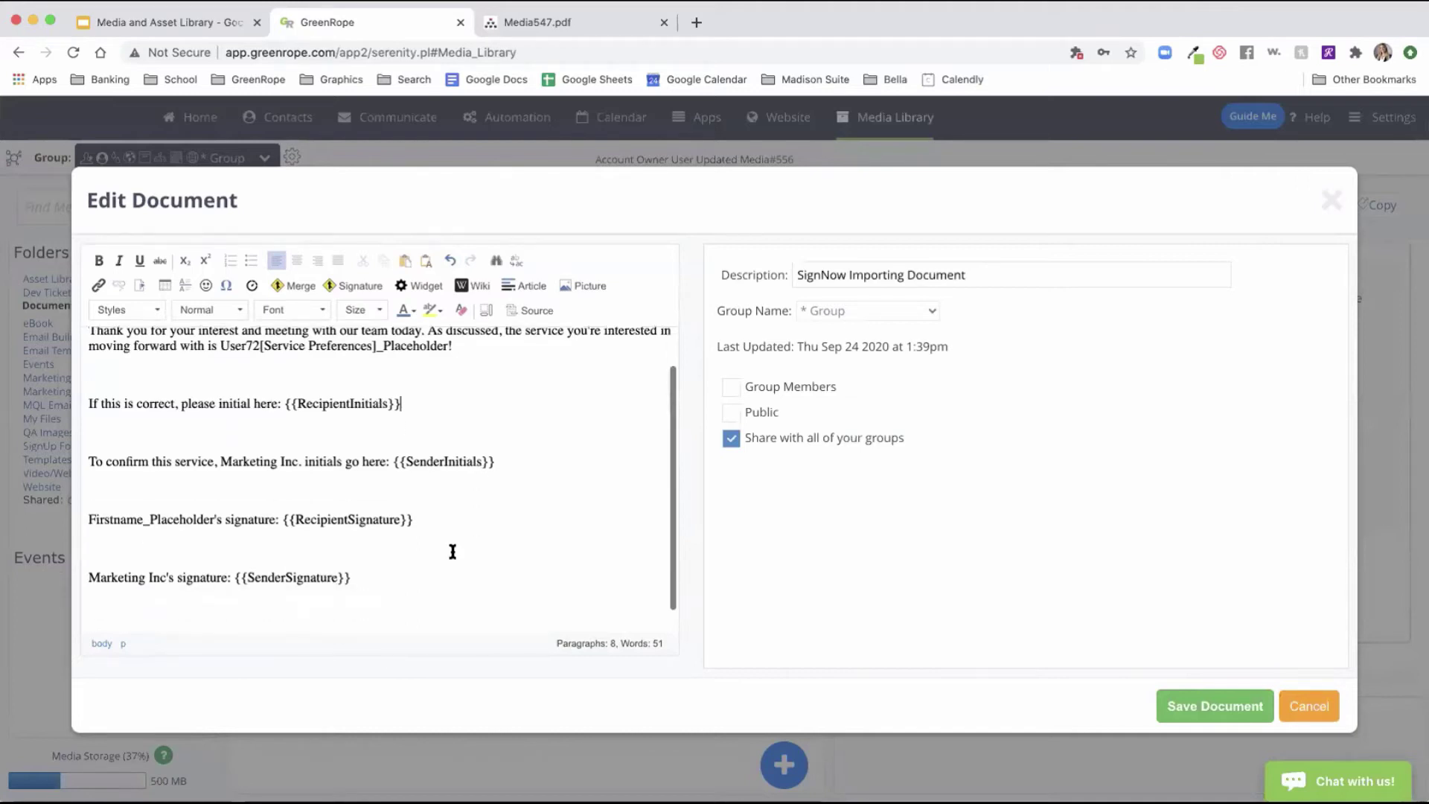
scroll(453, 552, "up", 2)
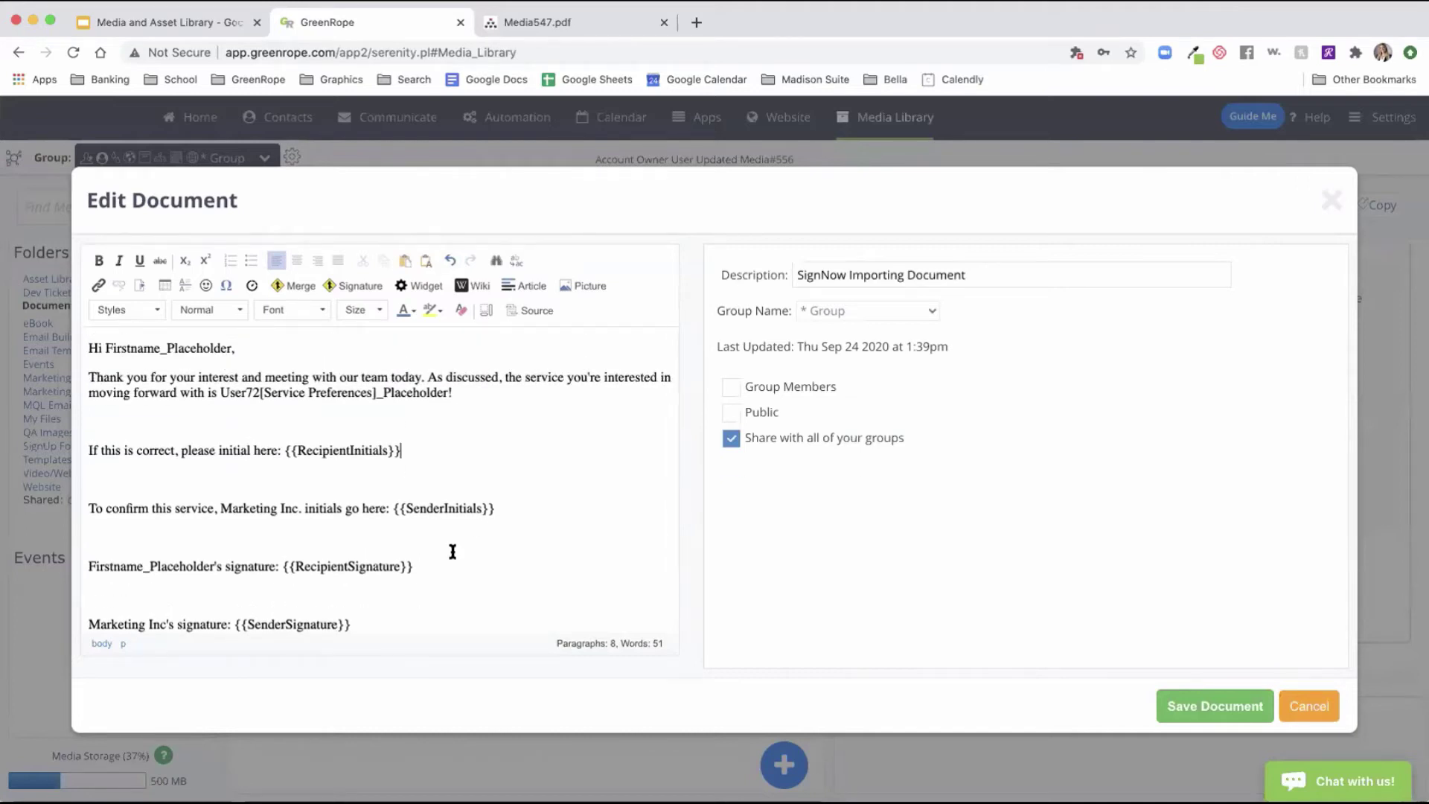
left_click(1191, 703)
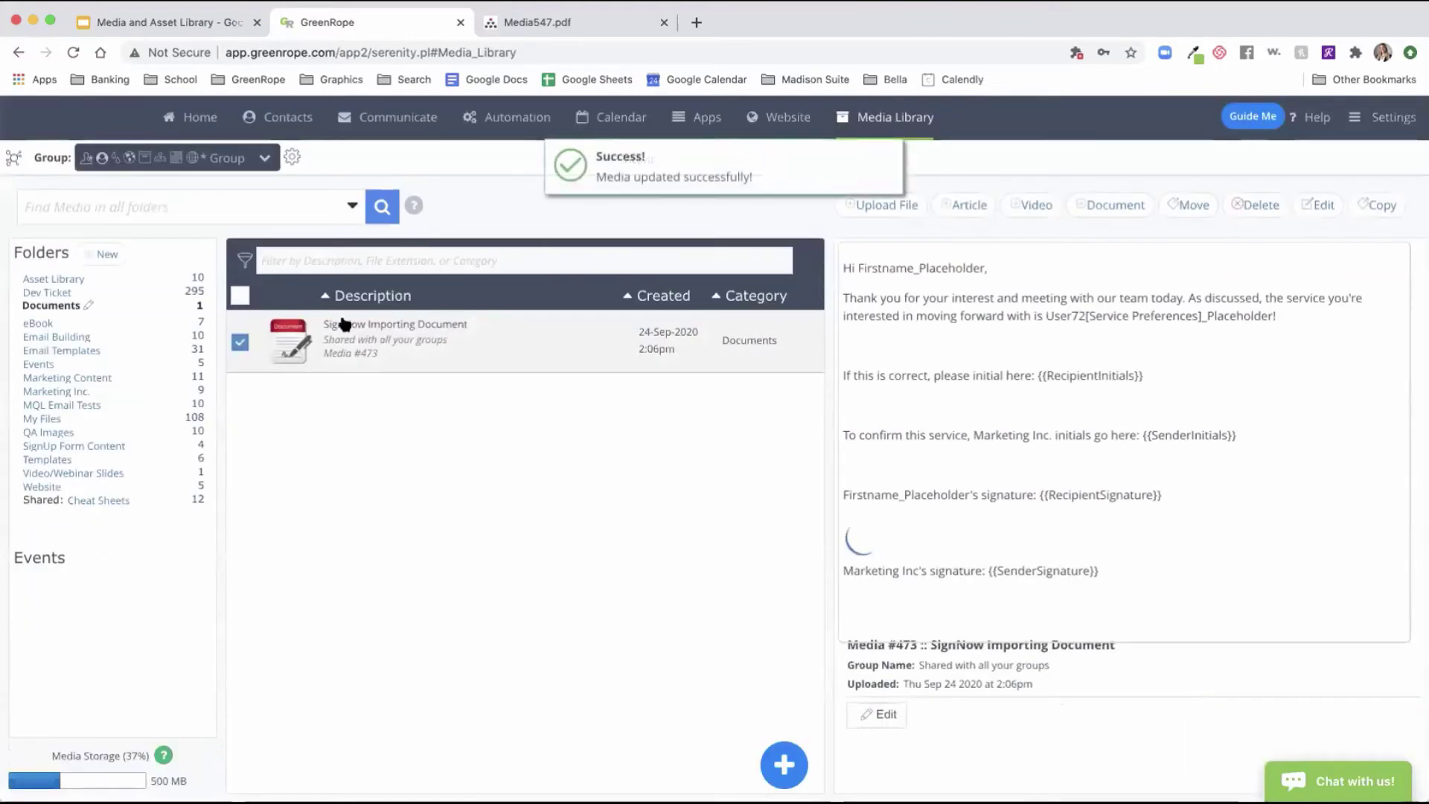
left_click(242, 341)
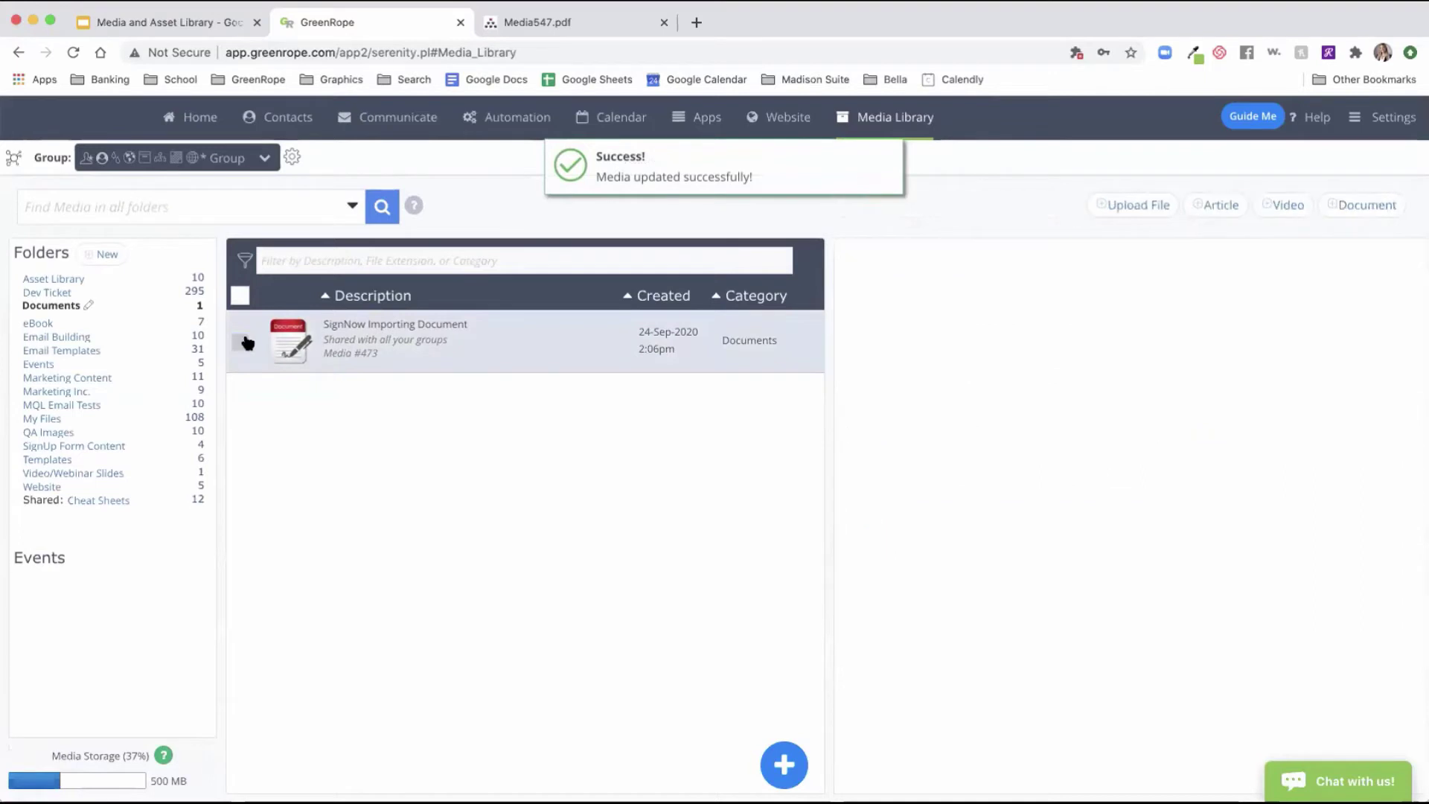
- Open the Limited Blenders marketing manager's CRM record, review the Training document with its sending options, and close both
left_click(274, 119)
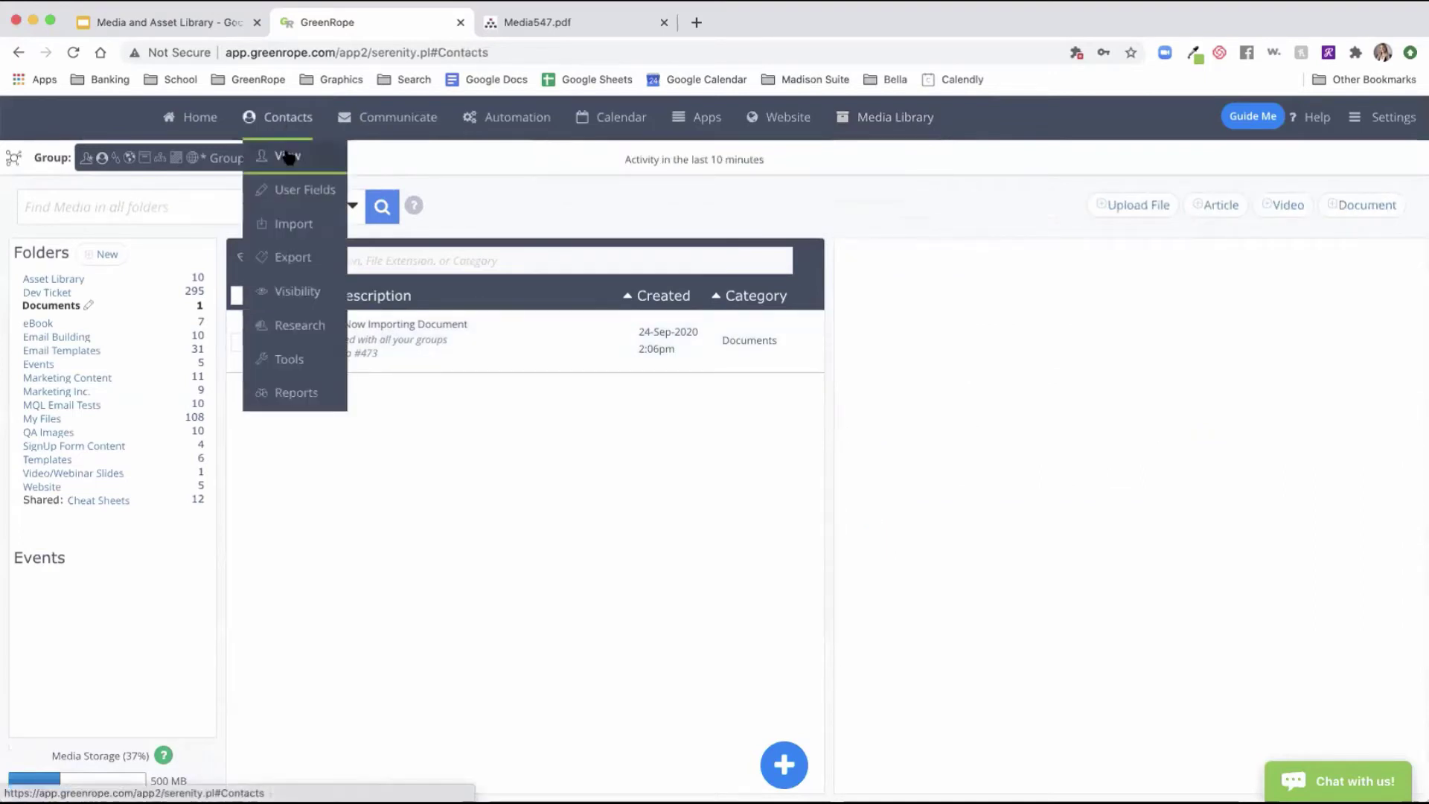
left_click(288, 156)
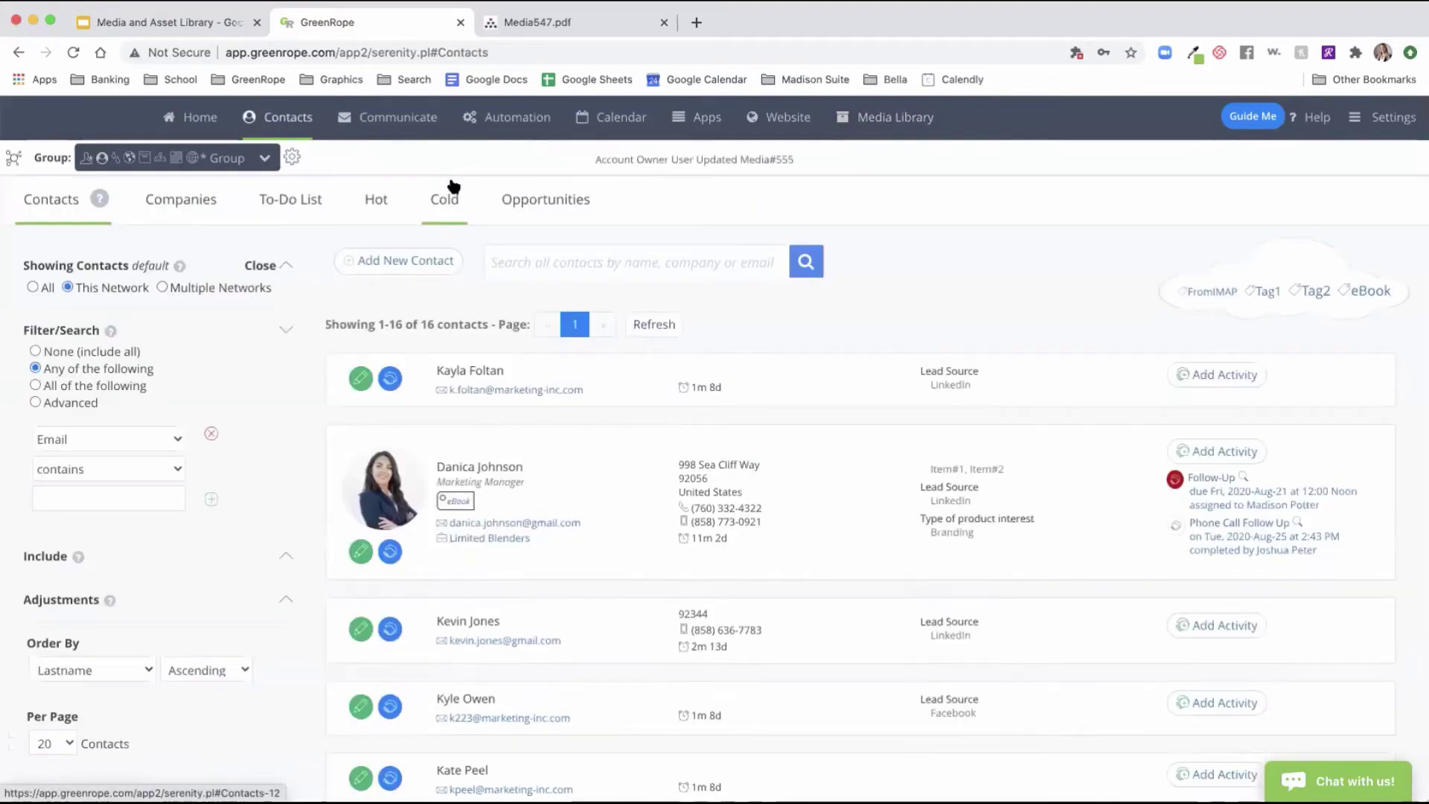
left_click(381, 554)
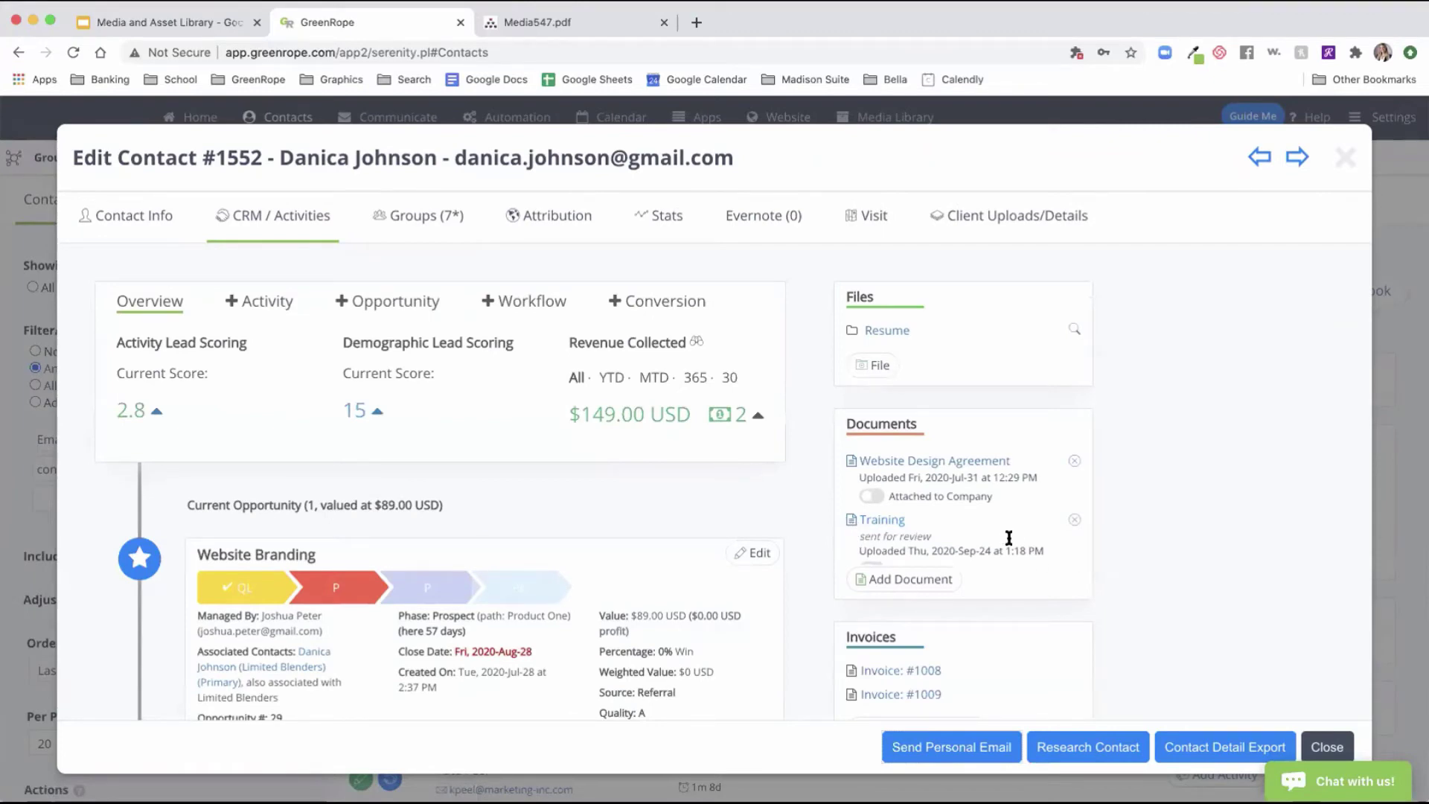
scroll(1001, 527, "down", 1)
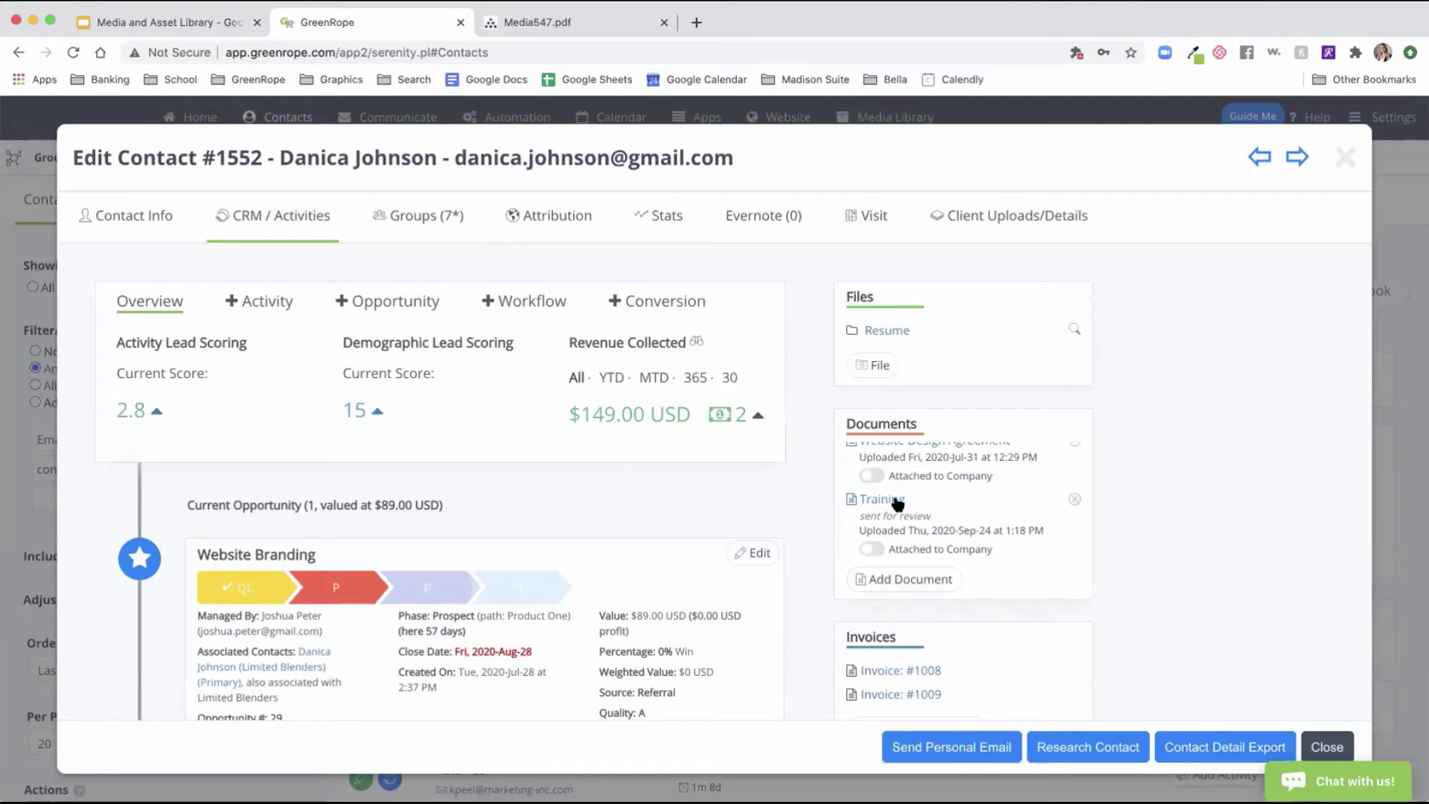
left_click(886, 499)
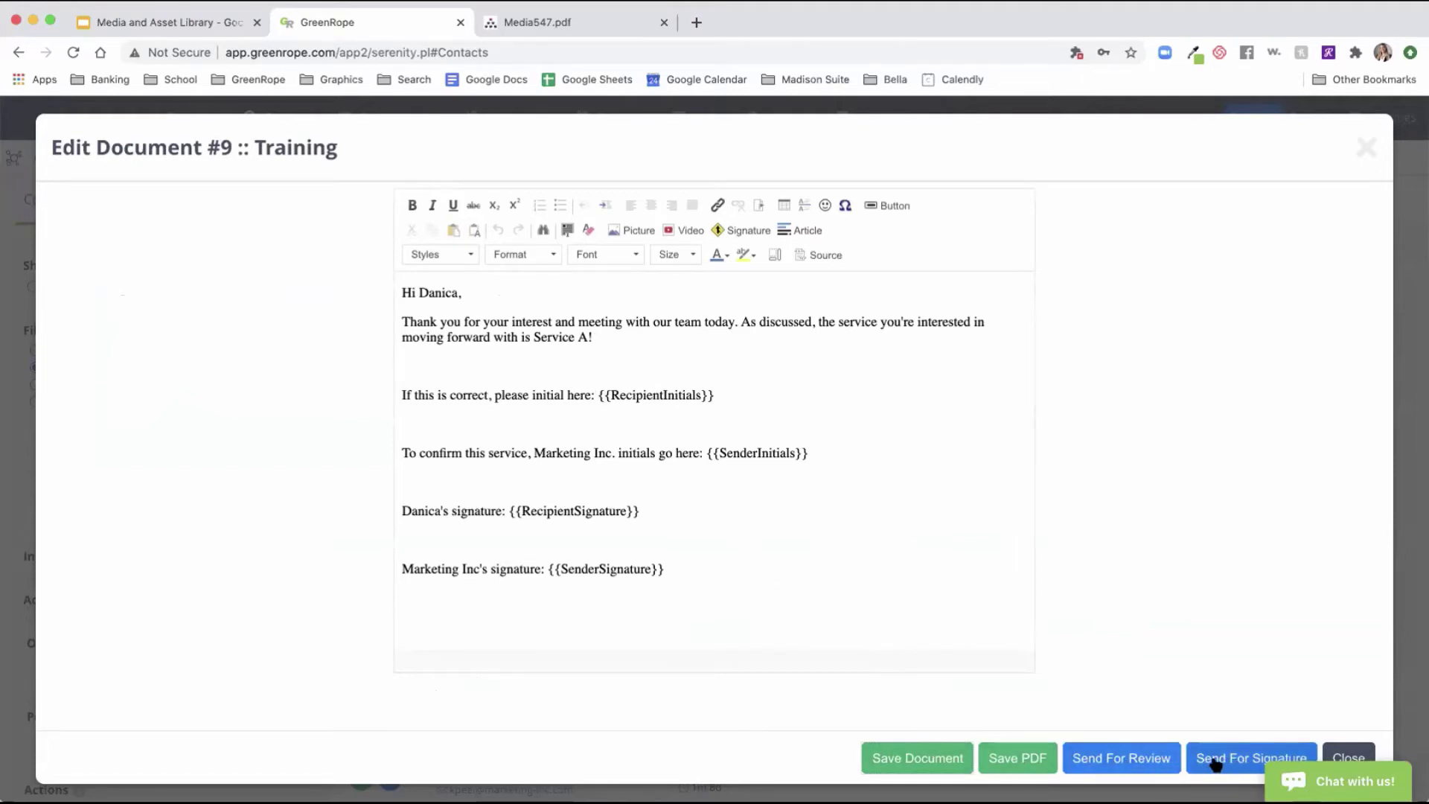
left_click(1350, 754)
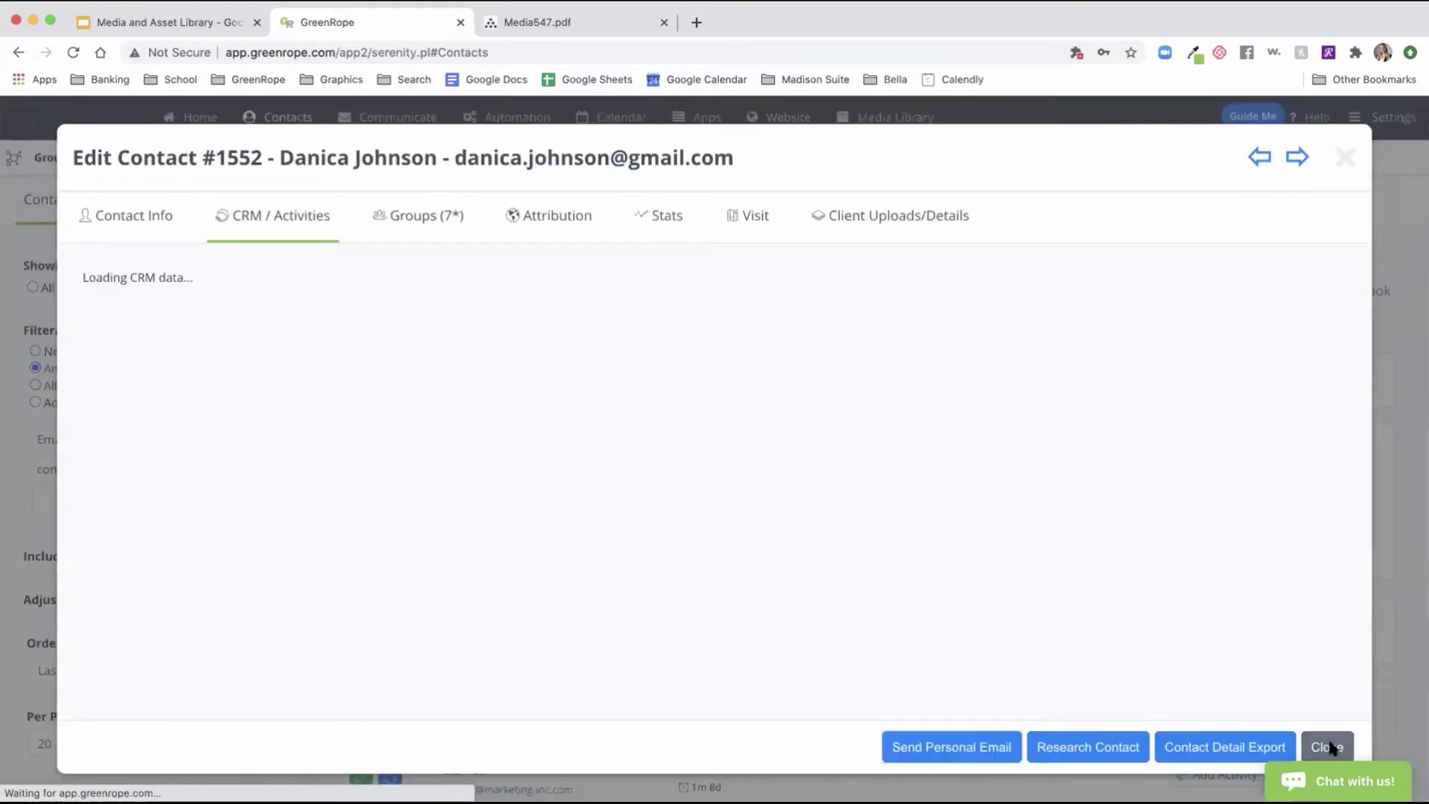
left_click(1331, 748)
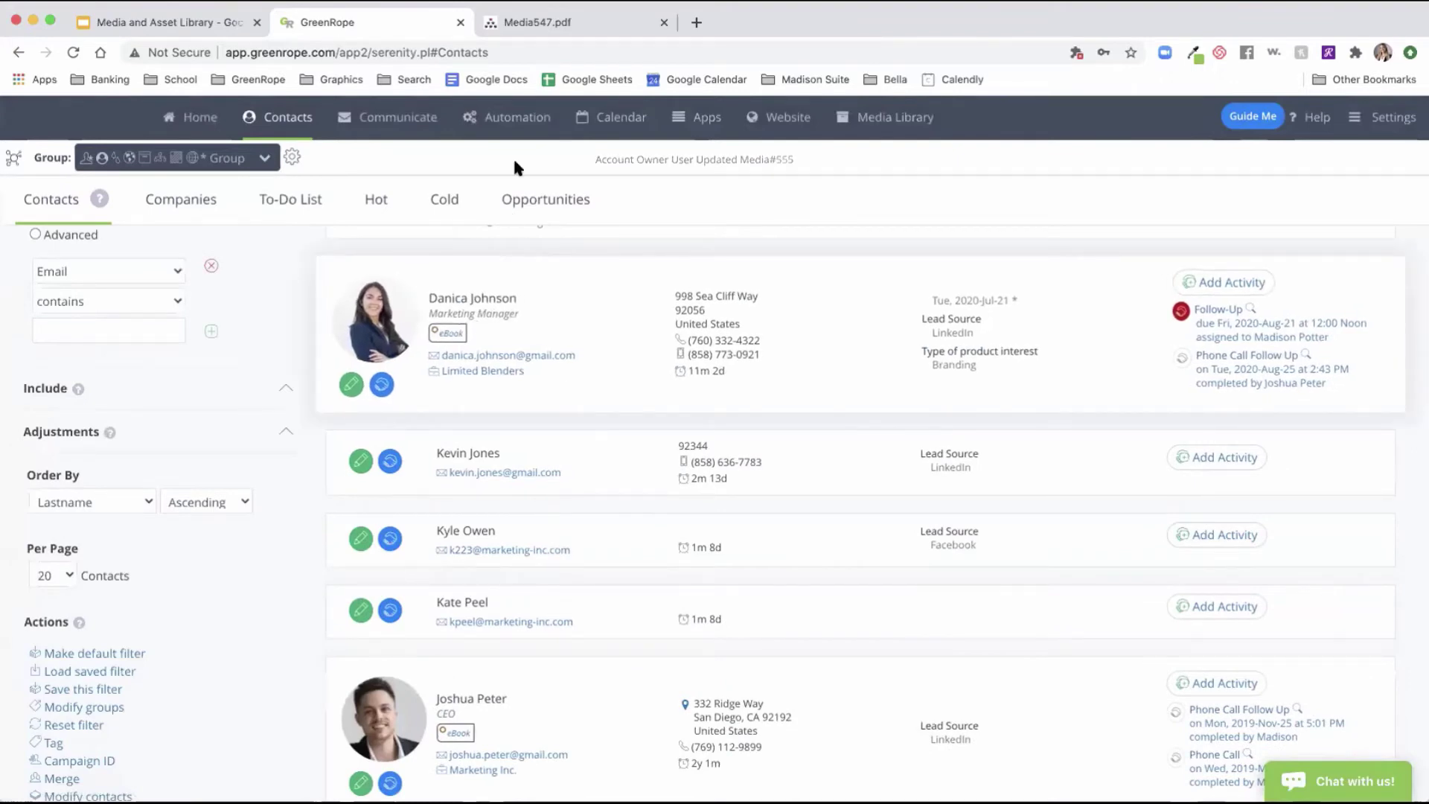
- Create a new automation workflow named "Send Document Agreement" in the General folder, available to all groups
mouse_move(517, 117)
left_click(526, 222)
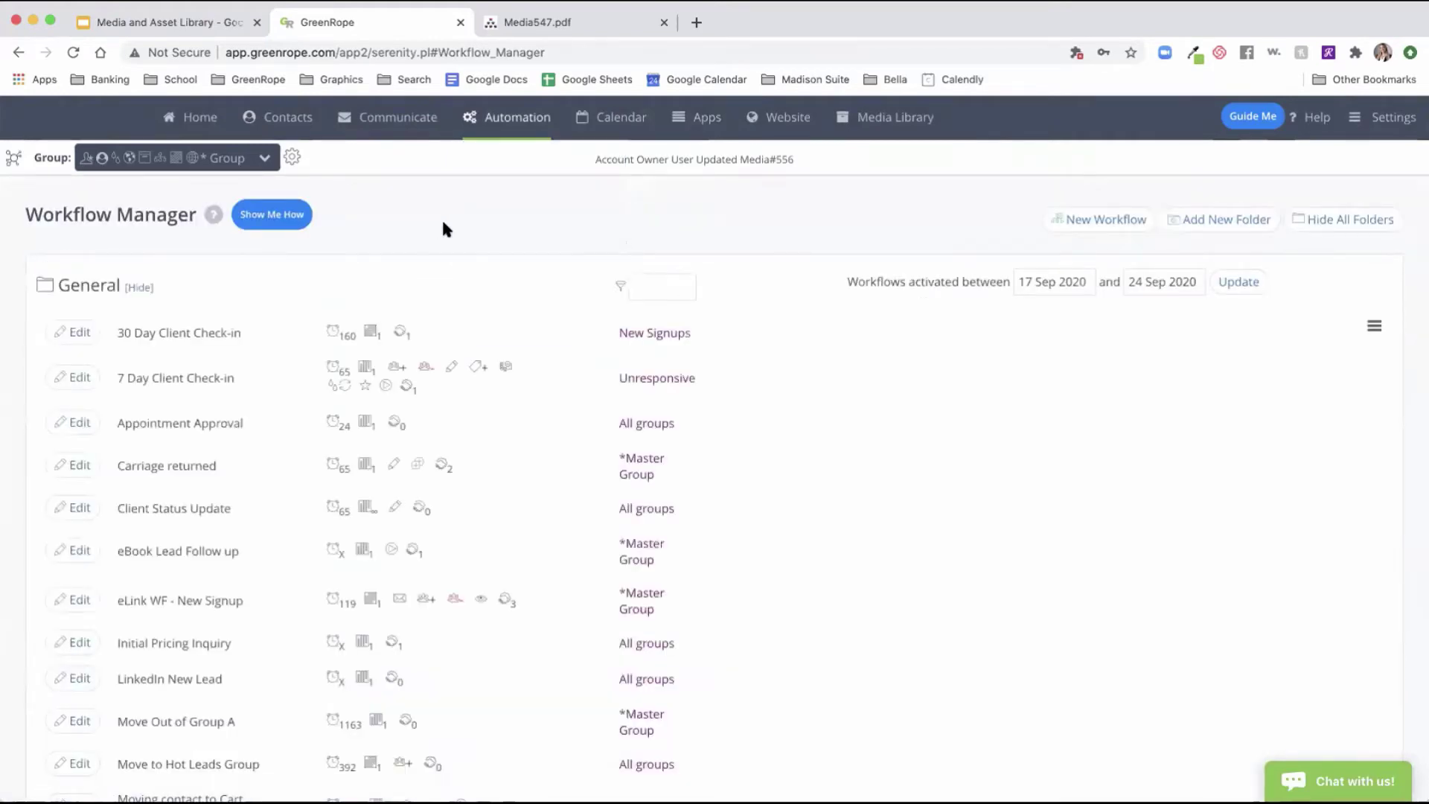
left_click(1082, 227)
type("Send Document Agreement")
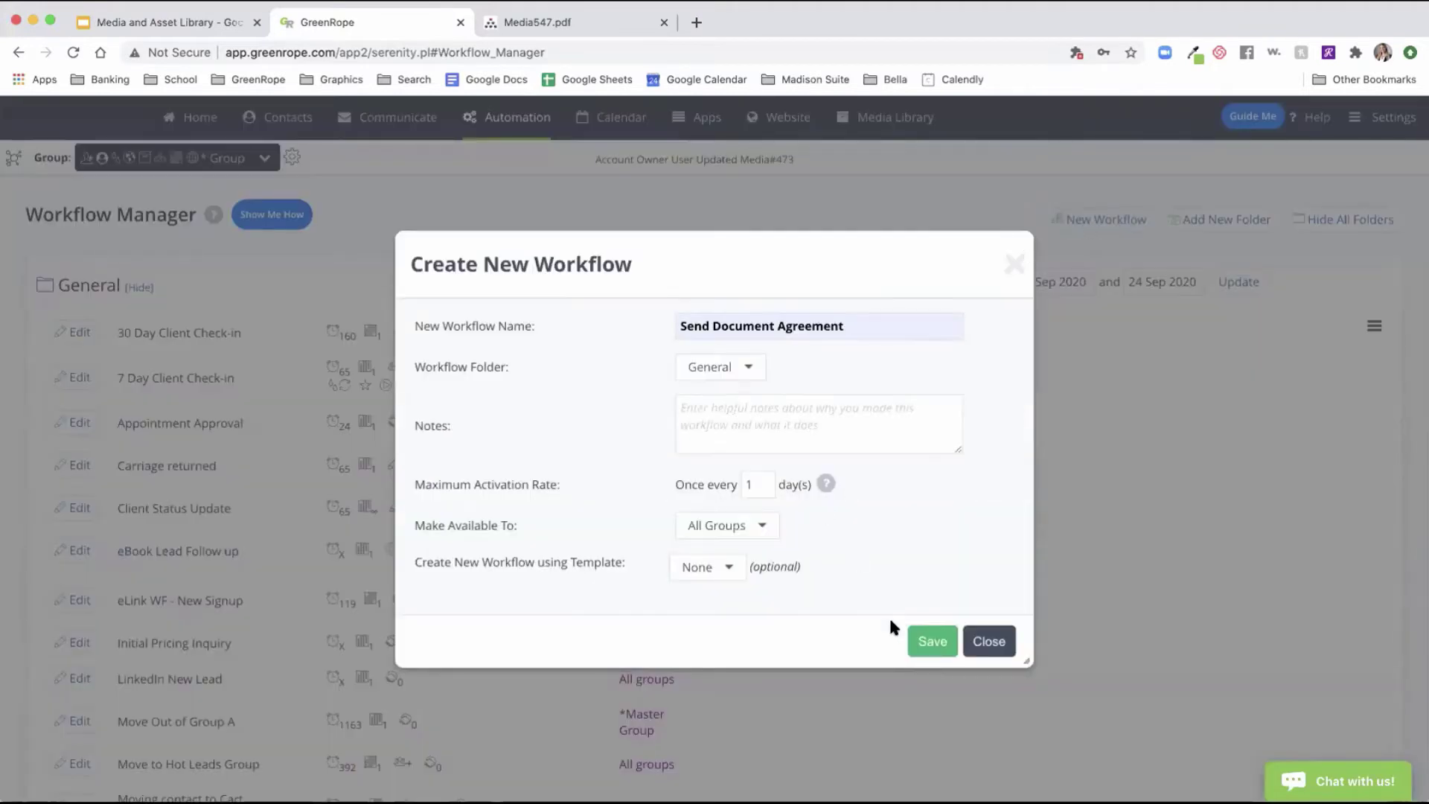
left_click(918, 645)
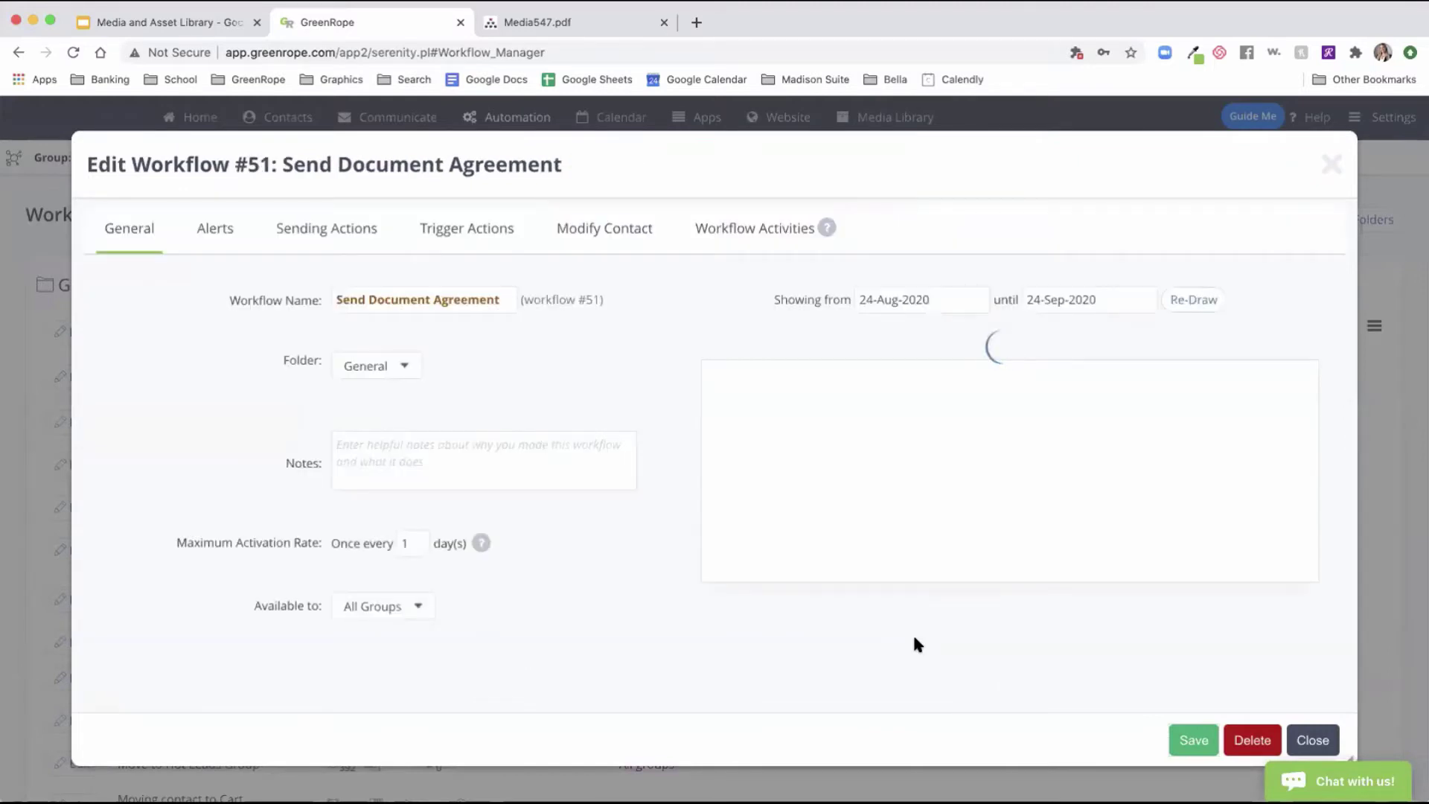
- Choose Document #473: SignNow Importing Document as the document the workflow sends, and review the available senders
left_click(321, 236)
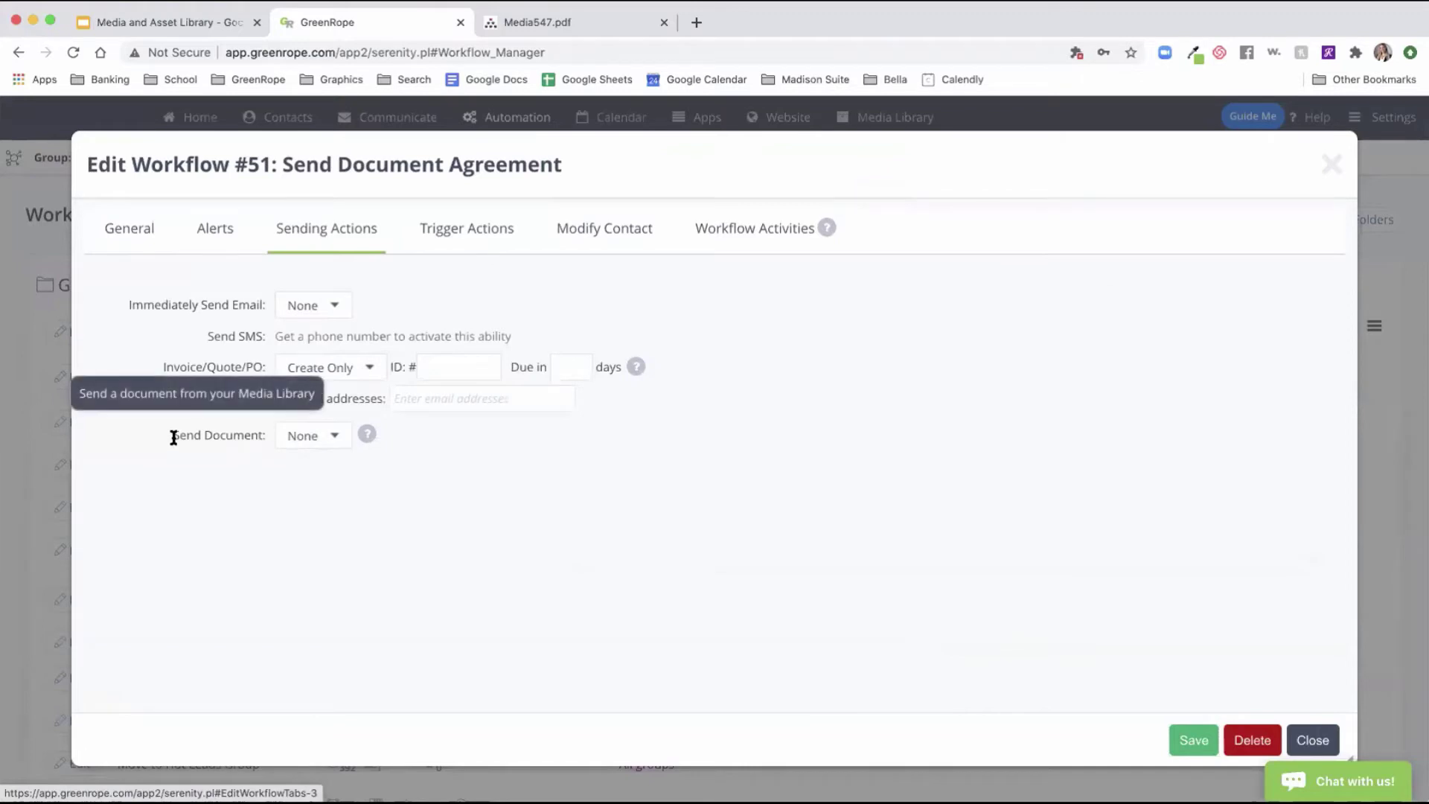
left_click_drag(172, 436, 268, 436)
left_click(325, 438)
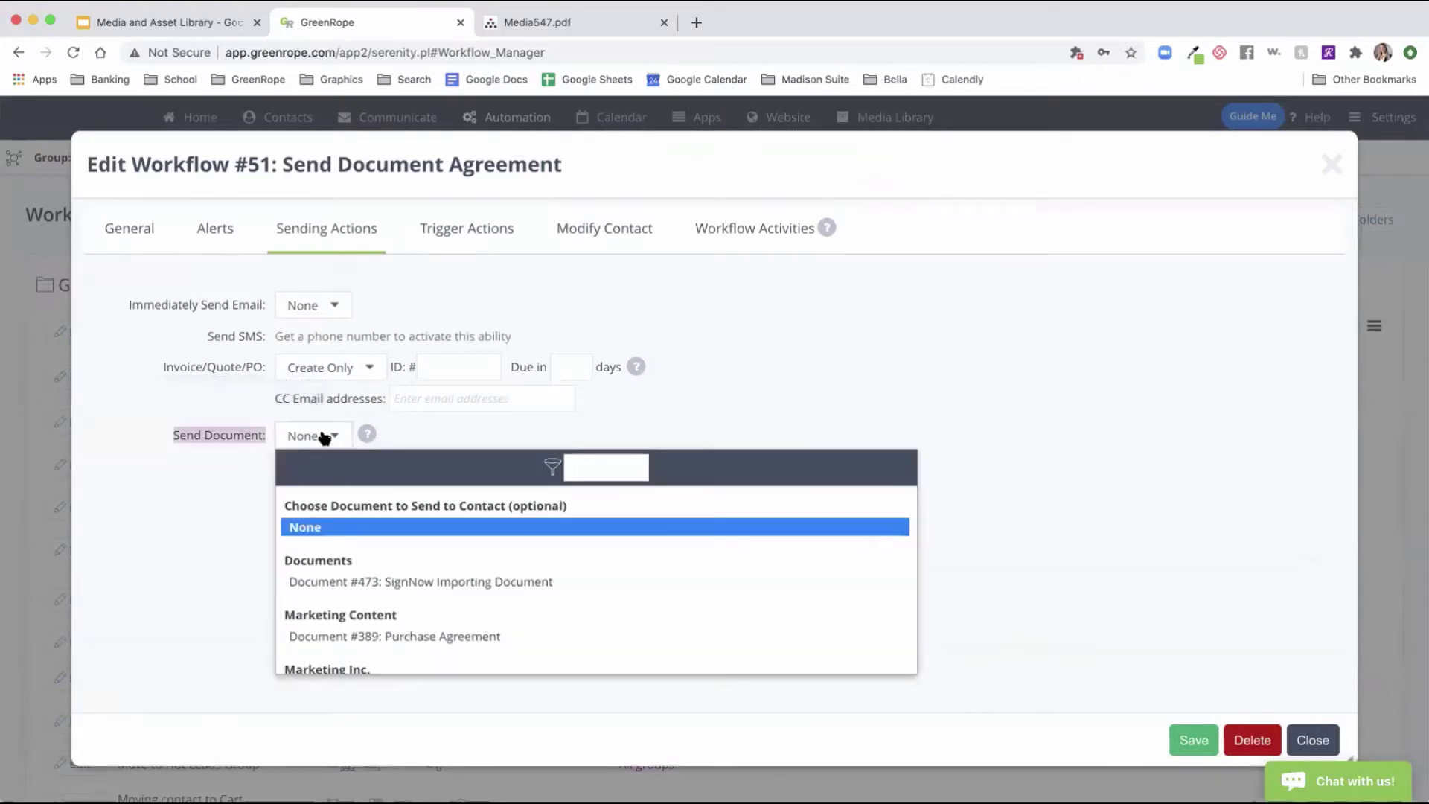
left_click(345, 582)
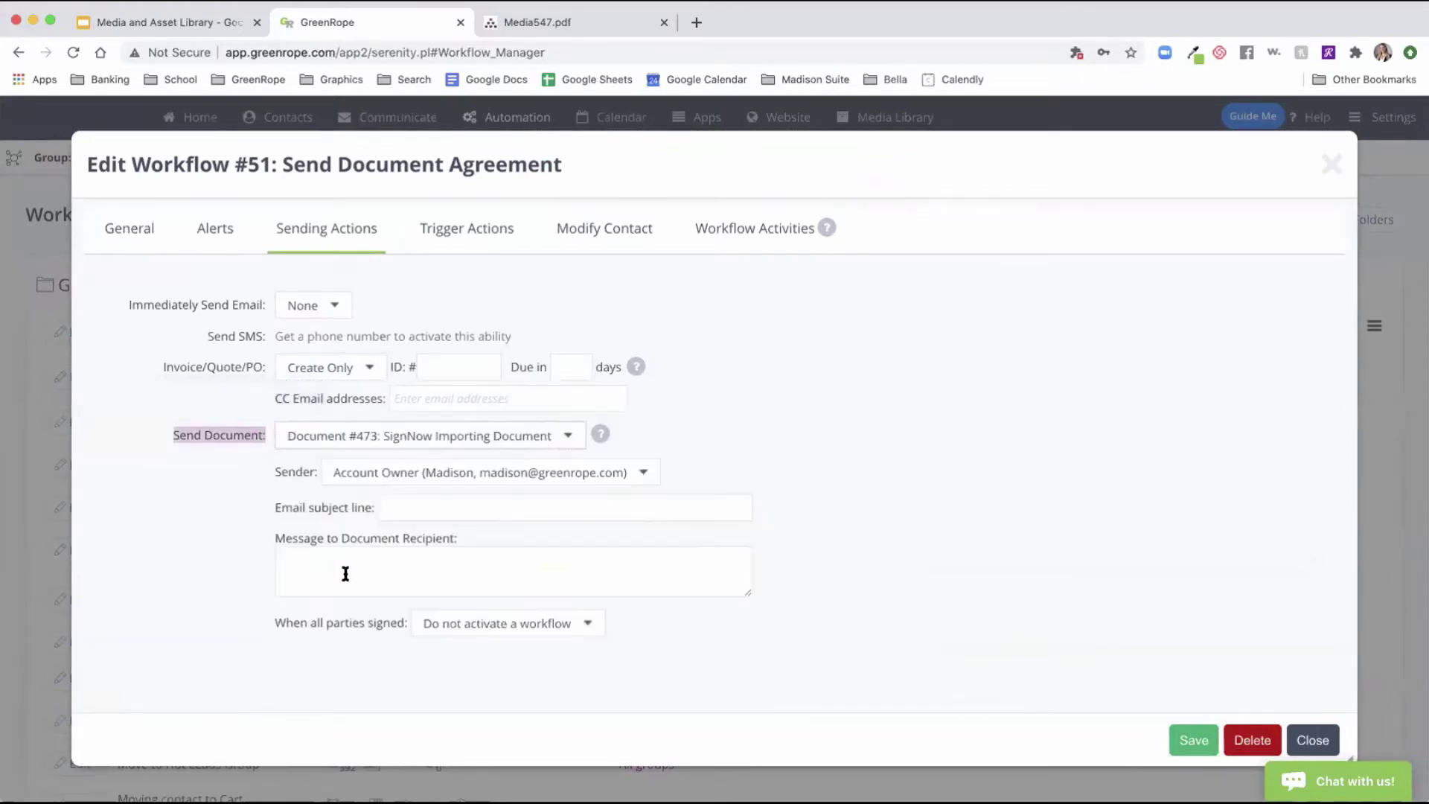
left_click(272, 546)
left_click(412, 480)
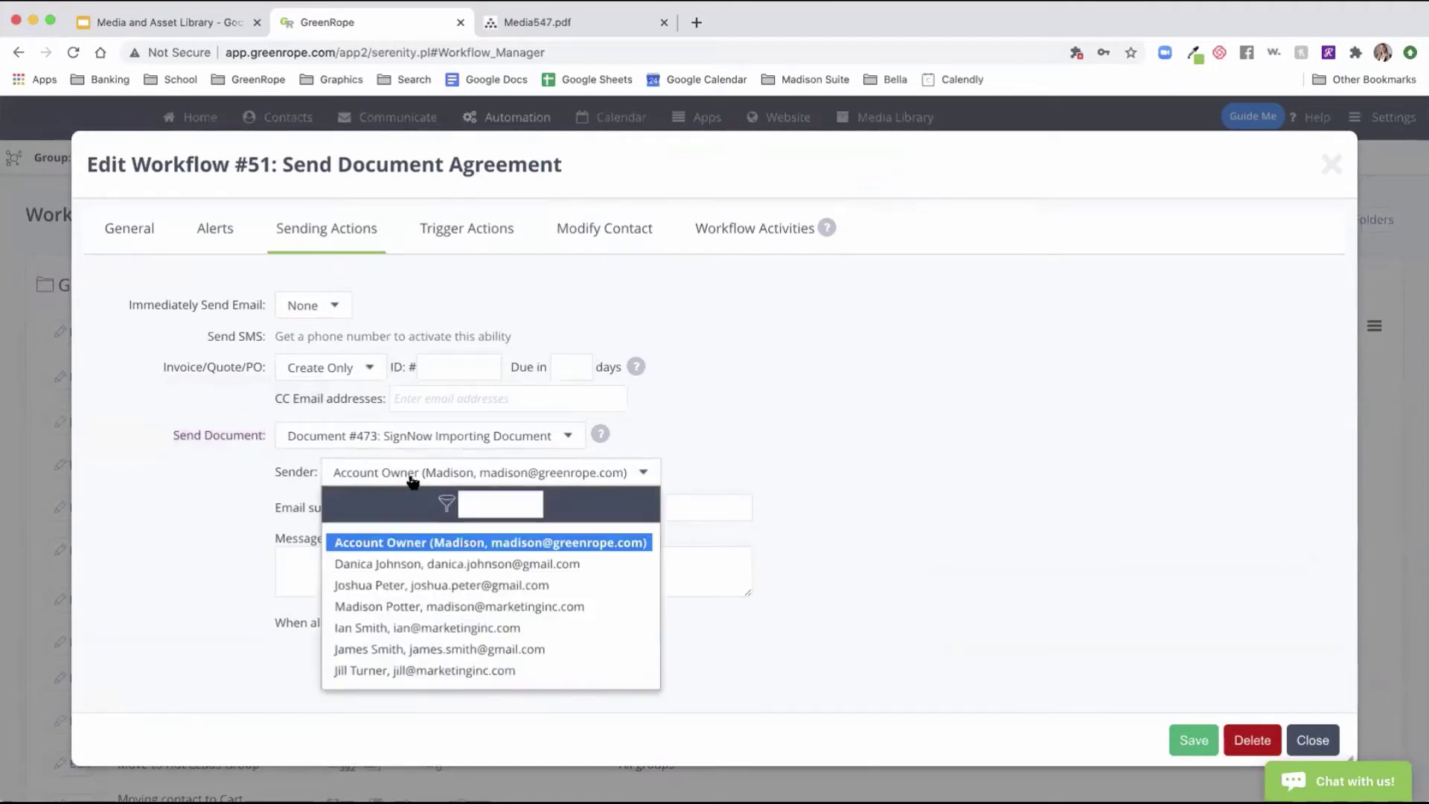
left_click(412, 480)
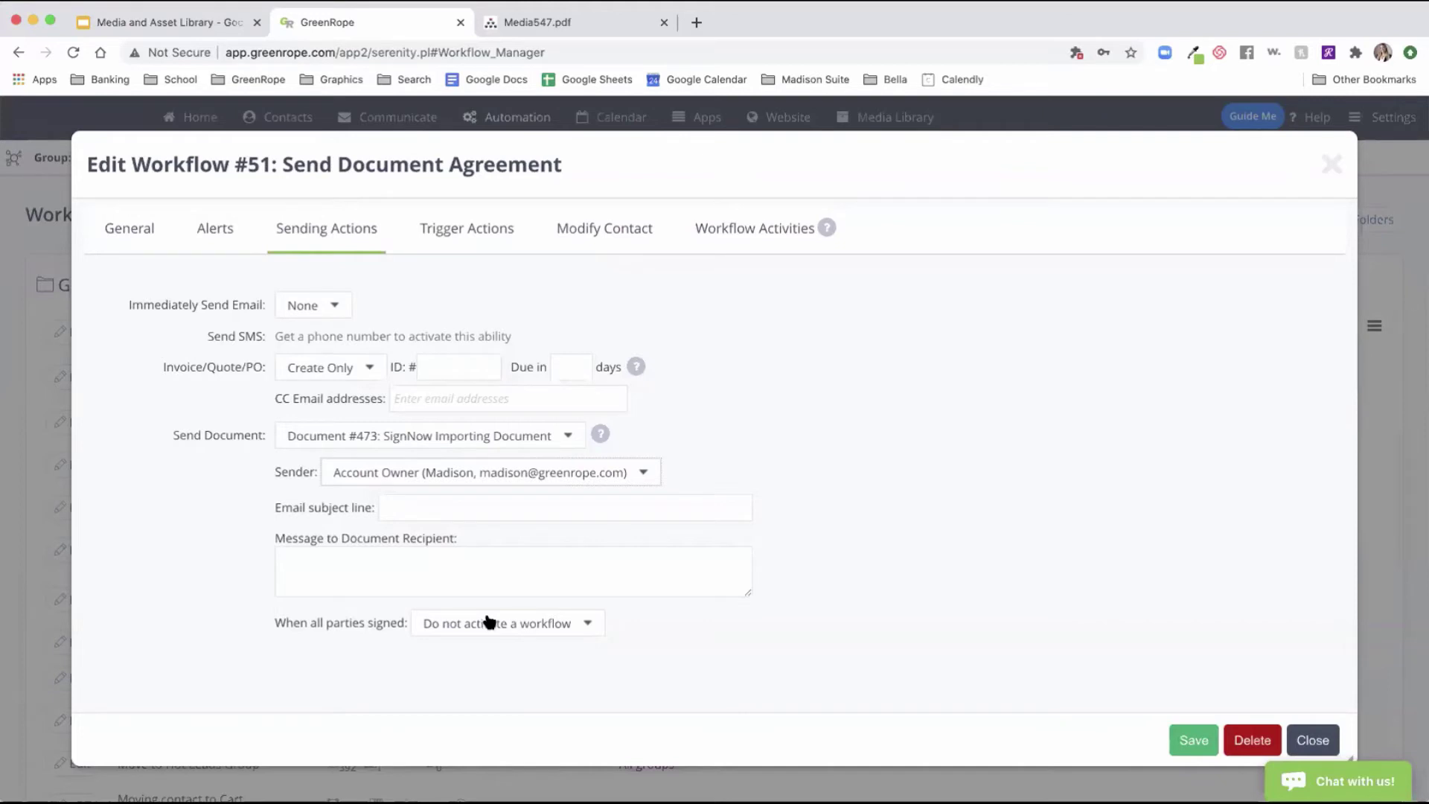
- Close the workflow without saving its sending action and open the Media Library's Documents overview of electronic signing
left_click(1312, 740)
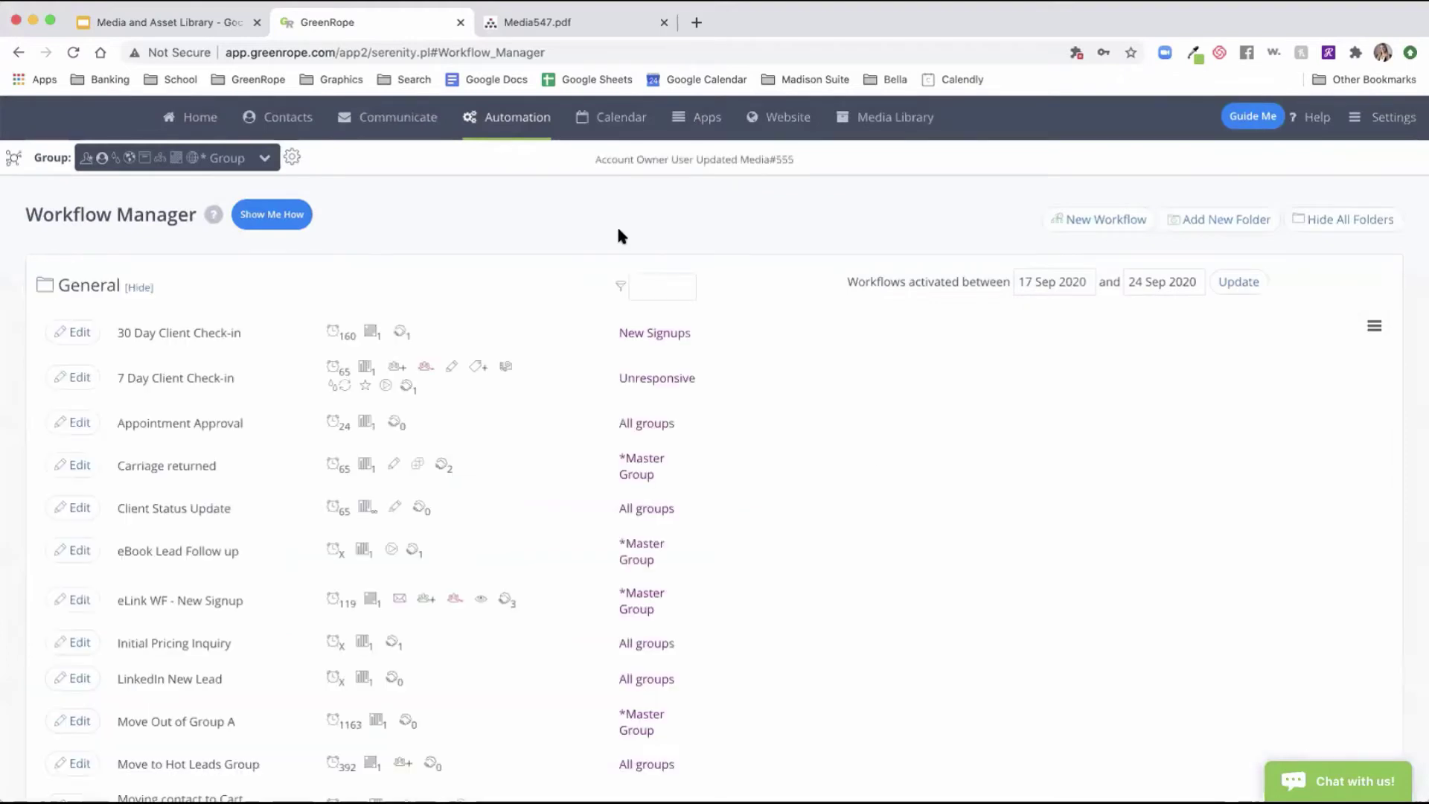
mouse_move(903, 141)
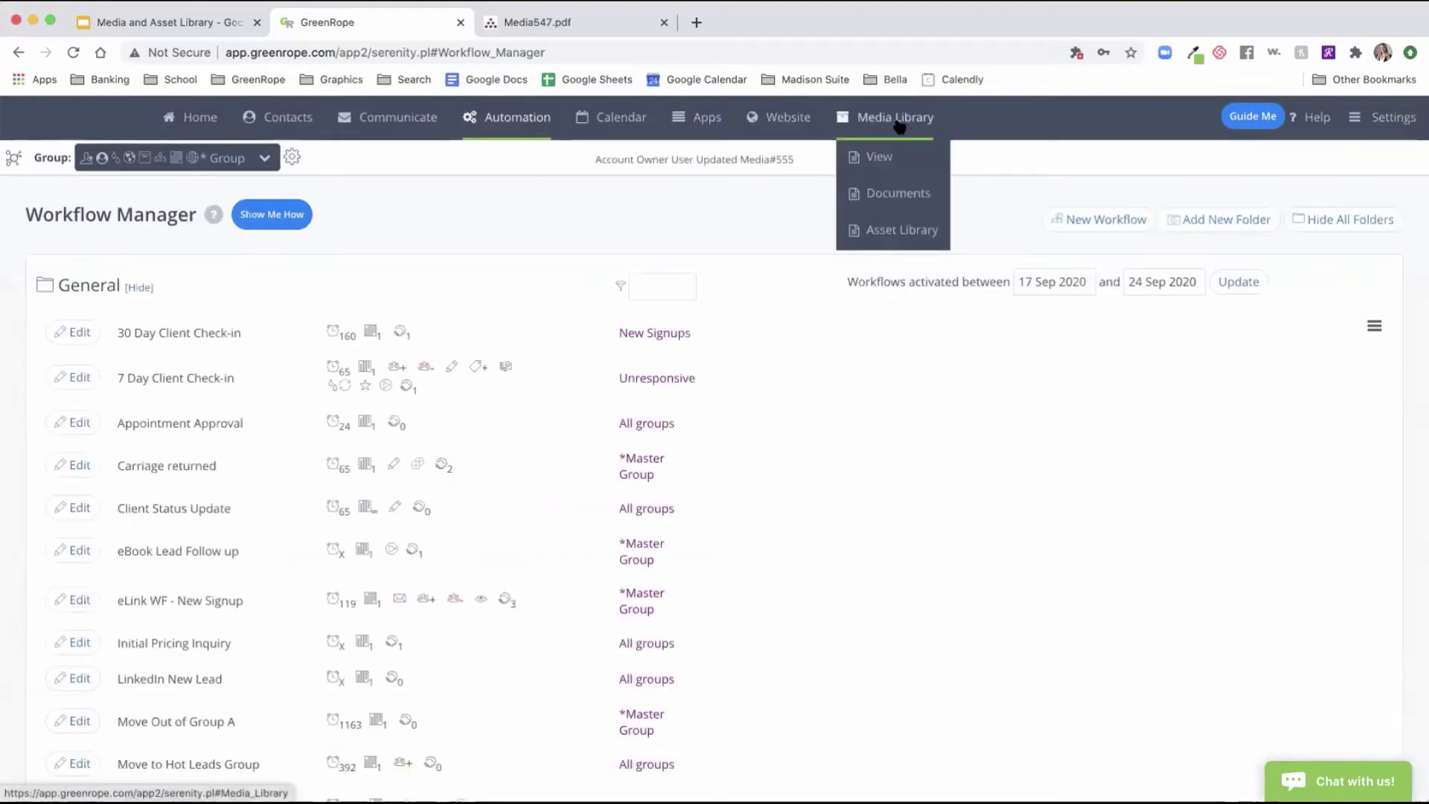
left_click(913, 196)
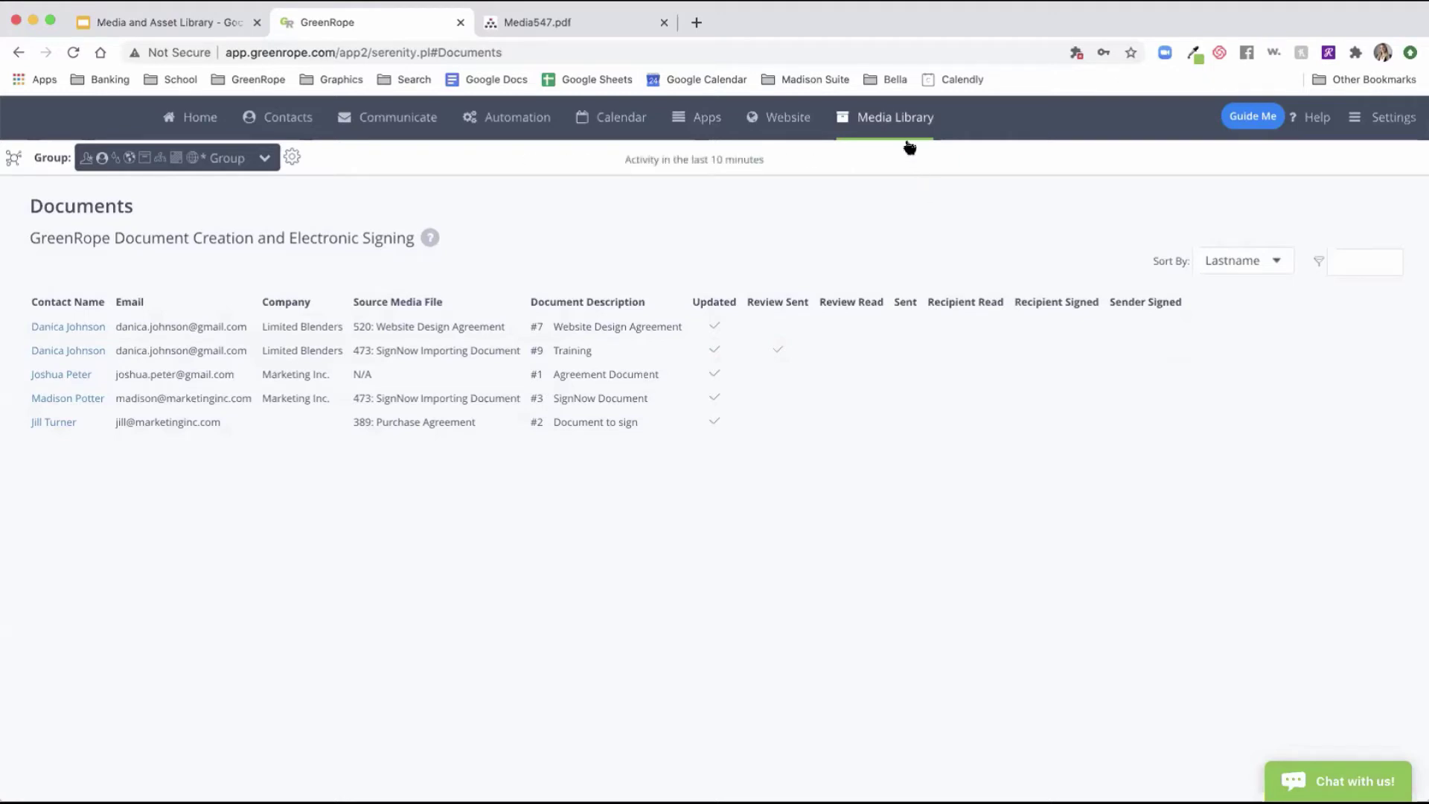
- Open the media view's Asset Library folder and review the details of CRM Dashboard Cheat Sheet.pdf, including its public download link
mouse_move(908, 127)
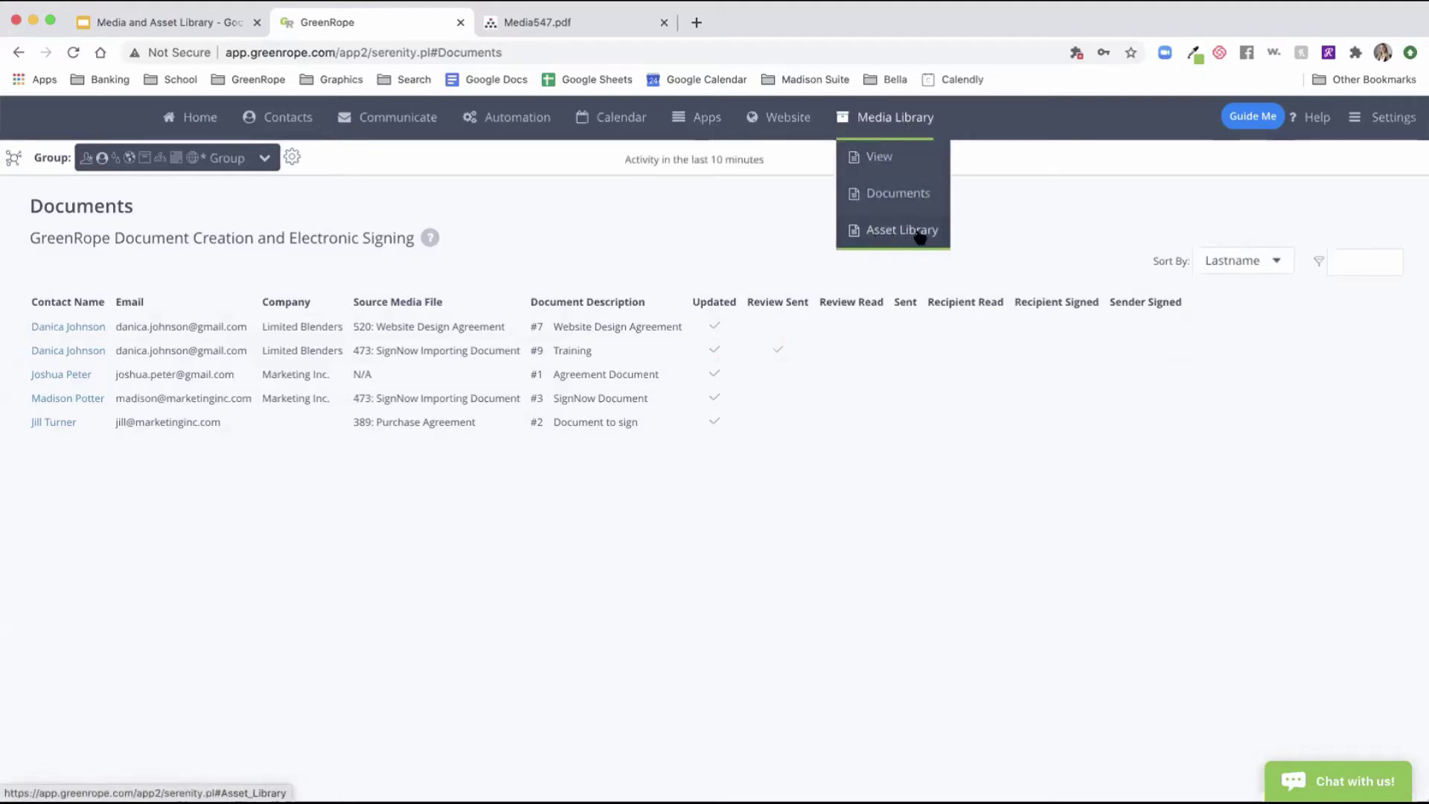
left_click(914, 163)
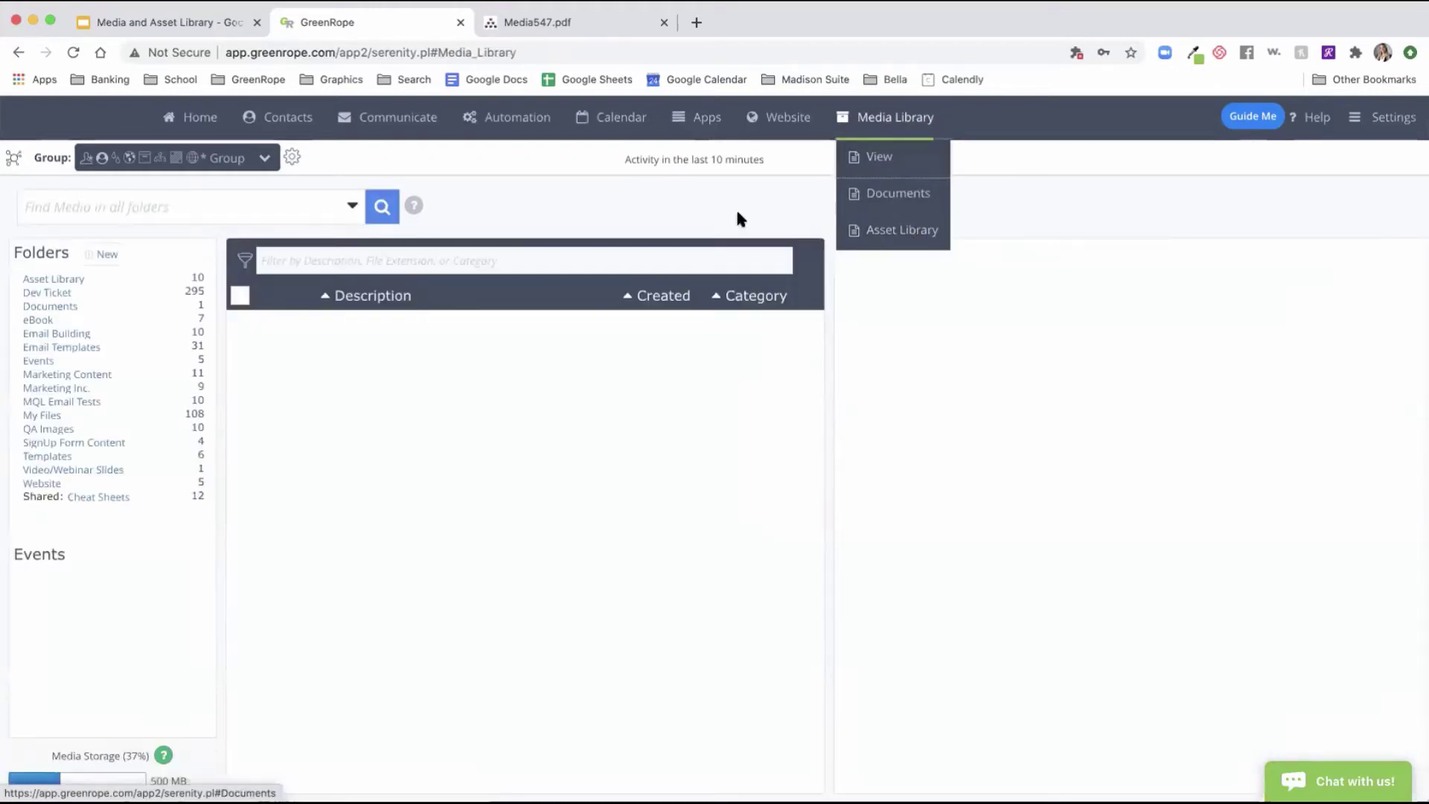
left_click(69, 280)
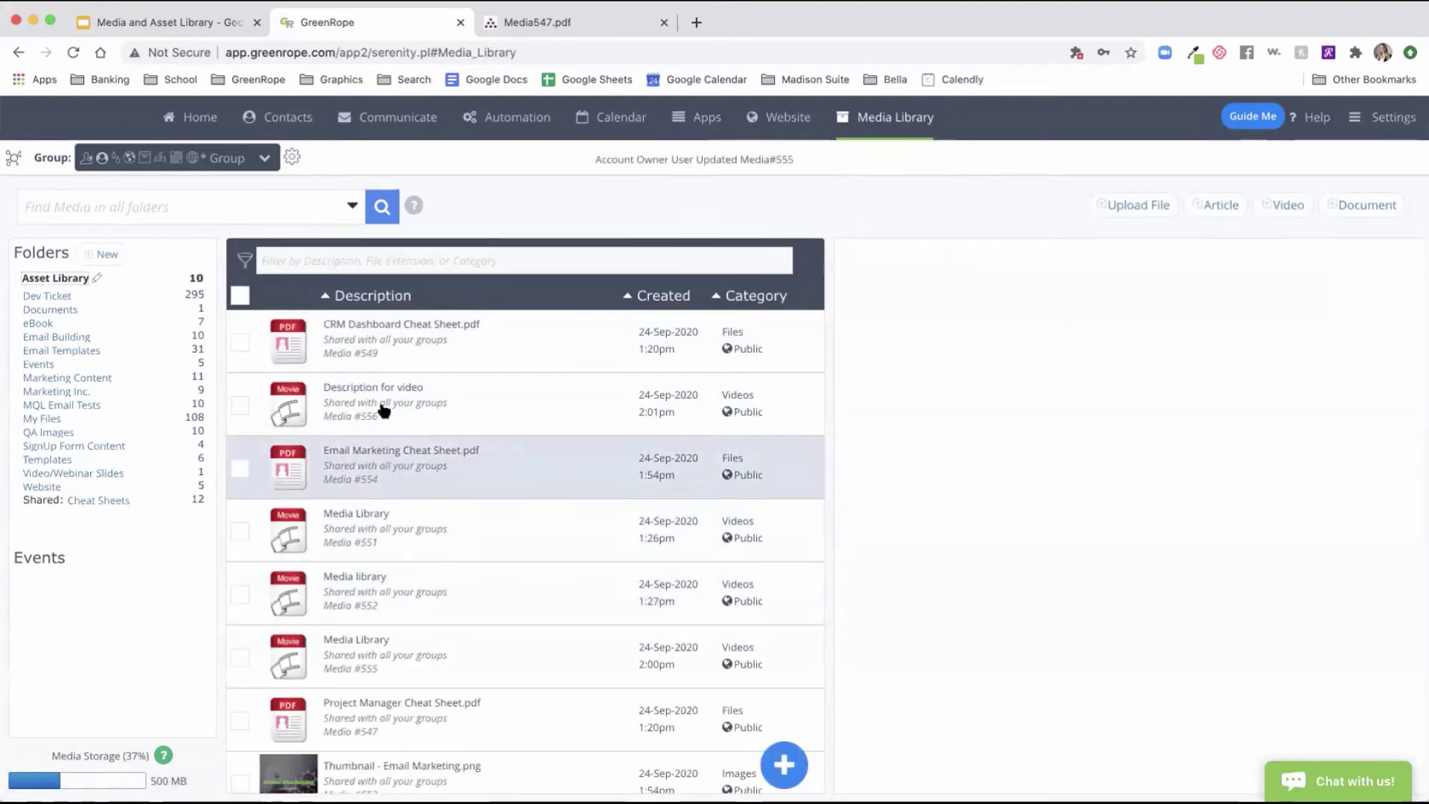
left_click(241, 340)
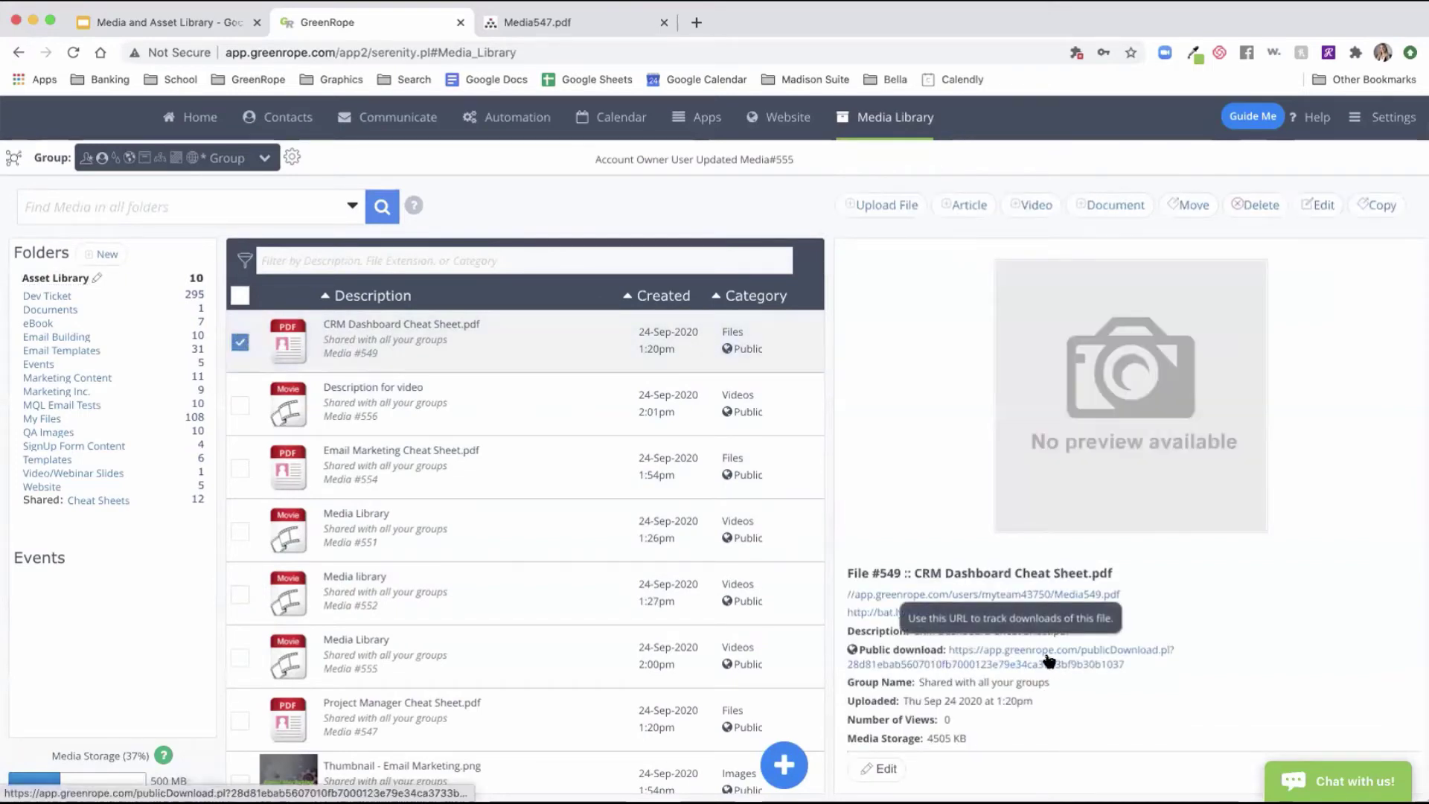
left_click(240, 342)
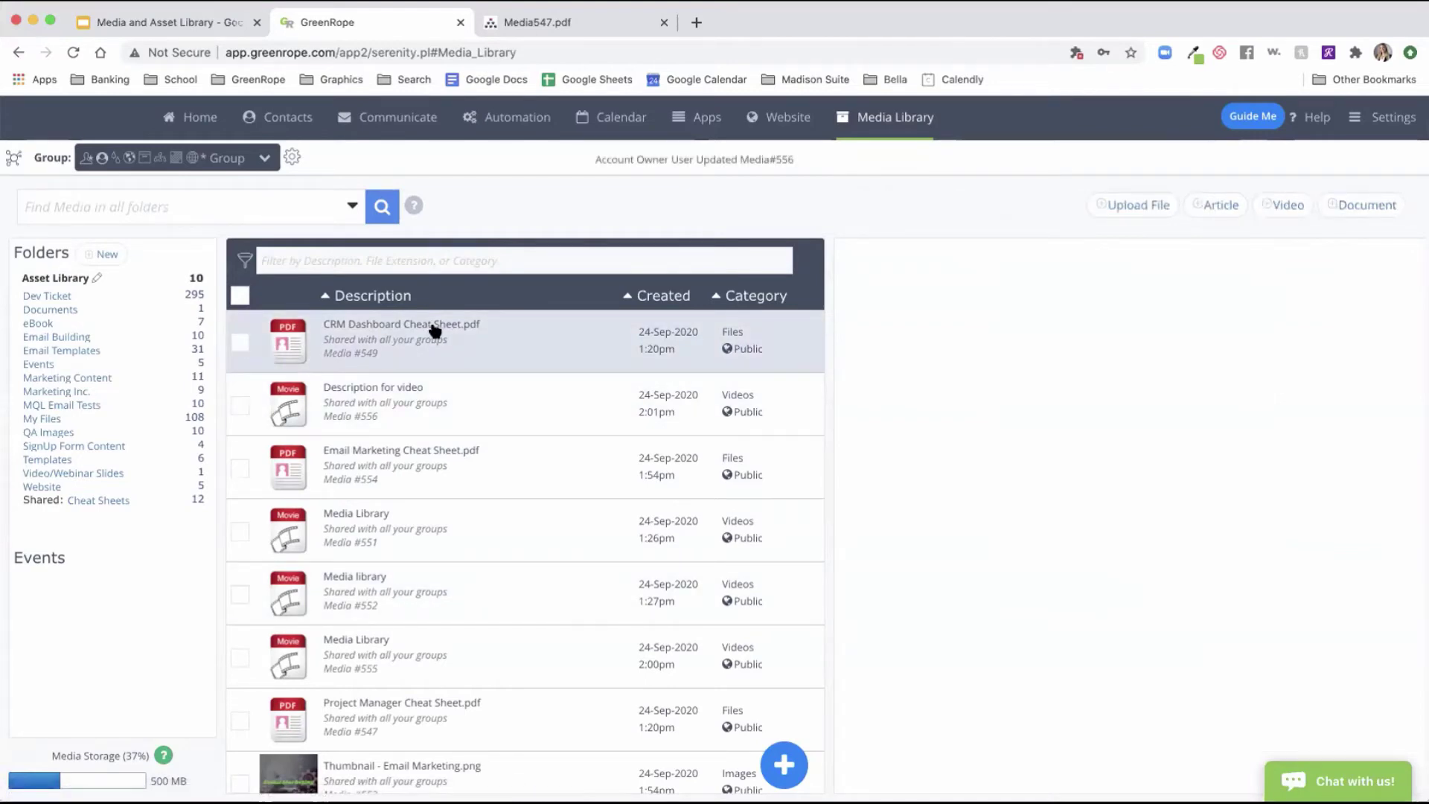
- Create a new Public Asset Library named "eBook Collection"
mouse_move(885, 119)
left_click(909, 233)
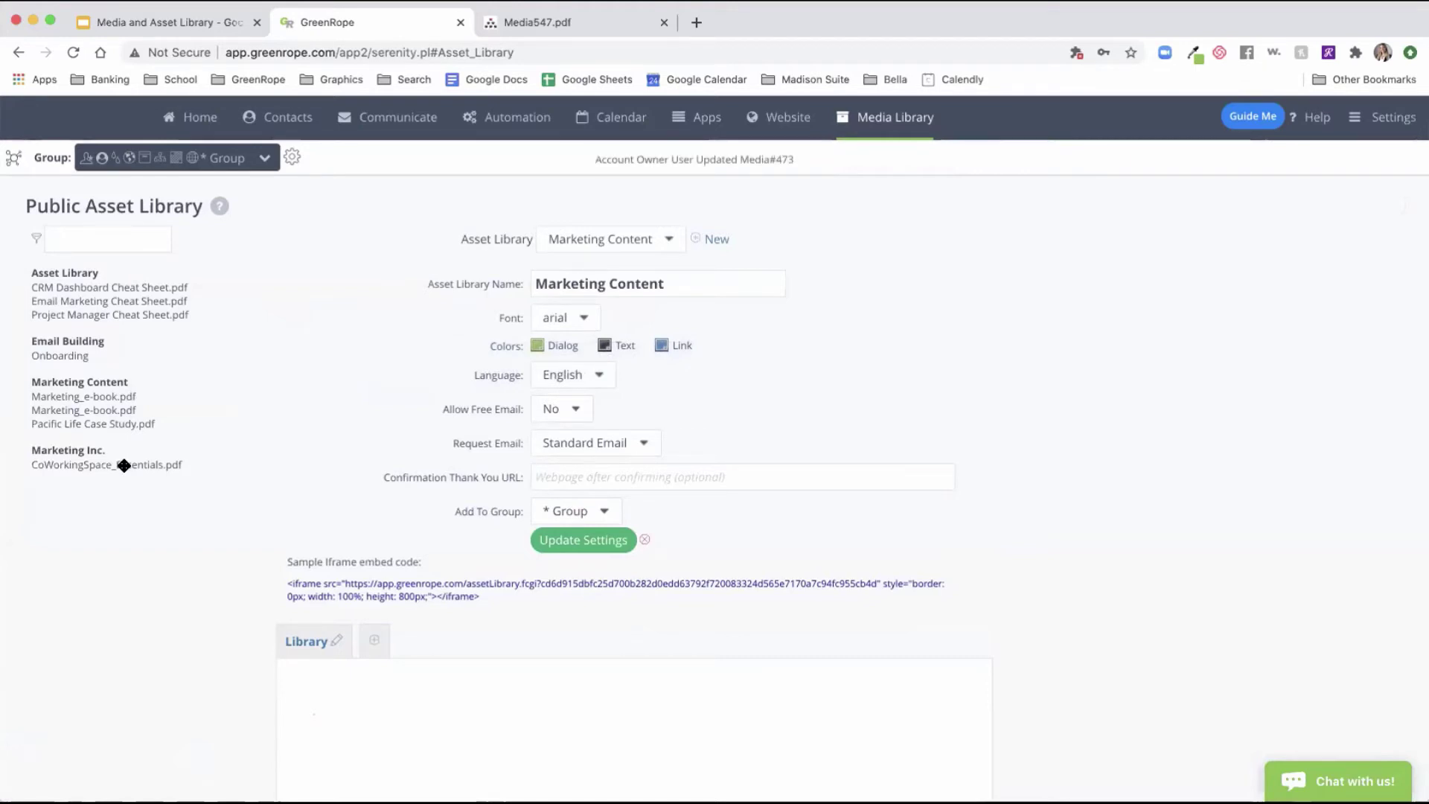
left_click(629, 246)
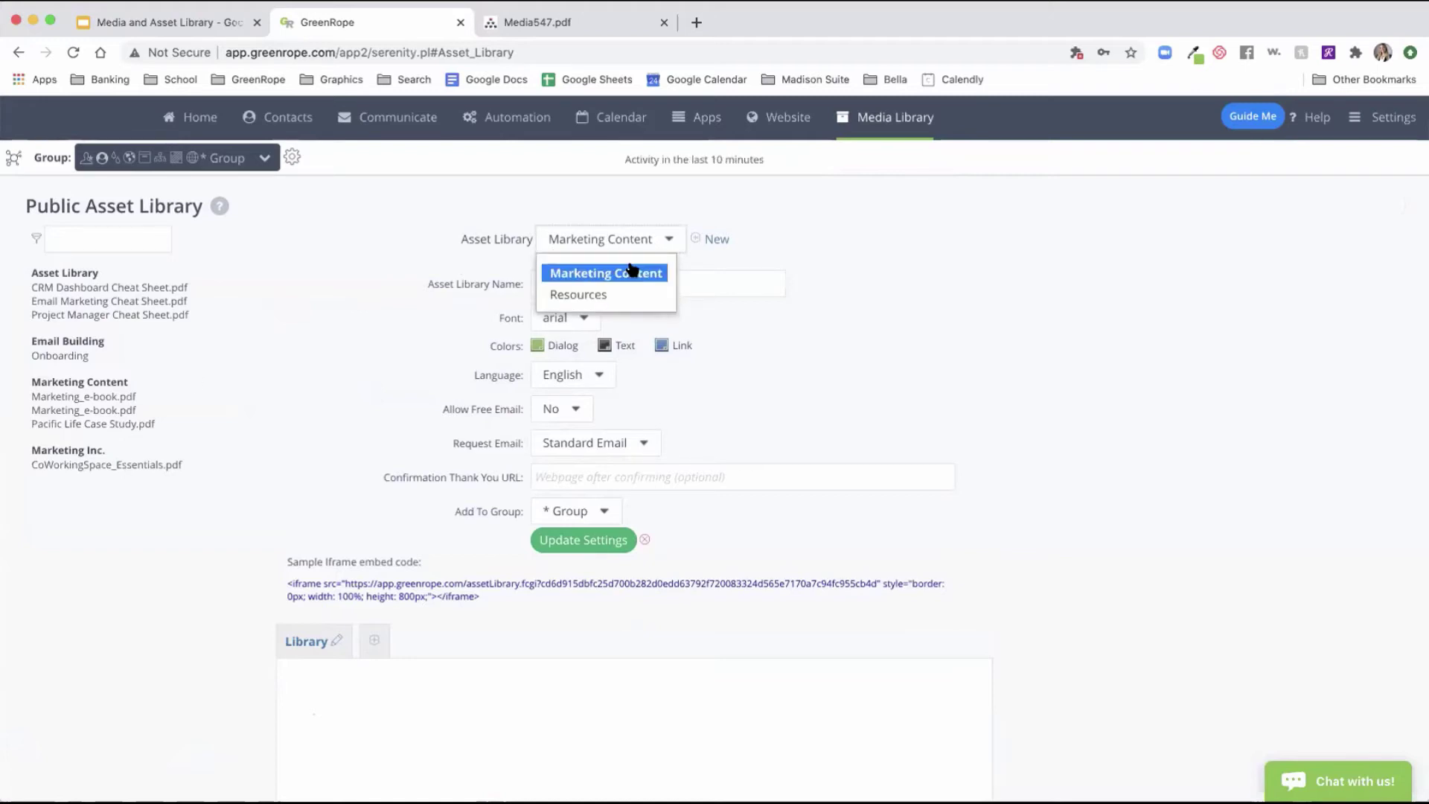
left_click(718, 239)
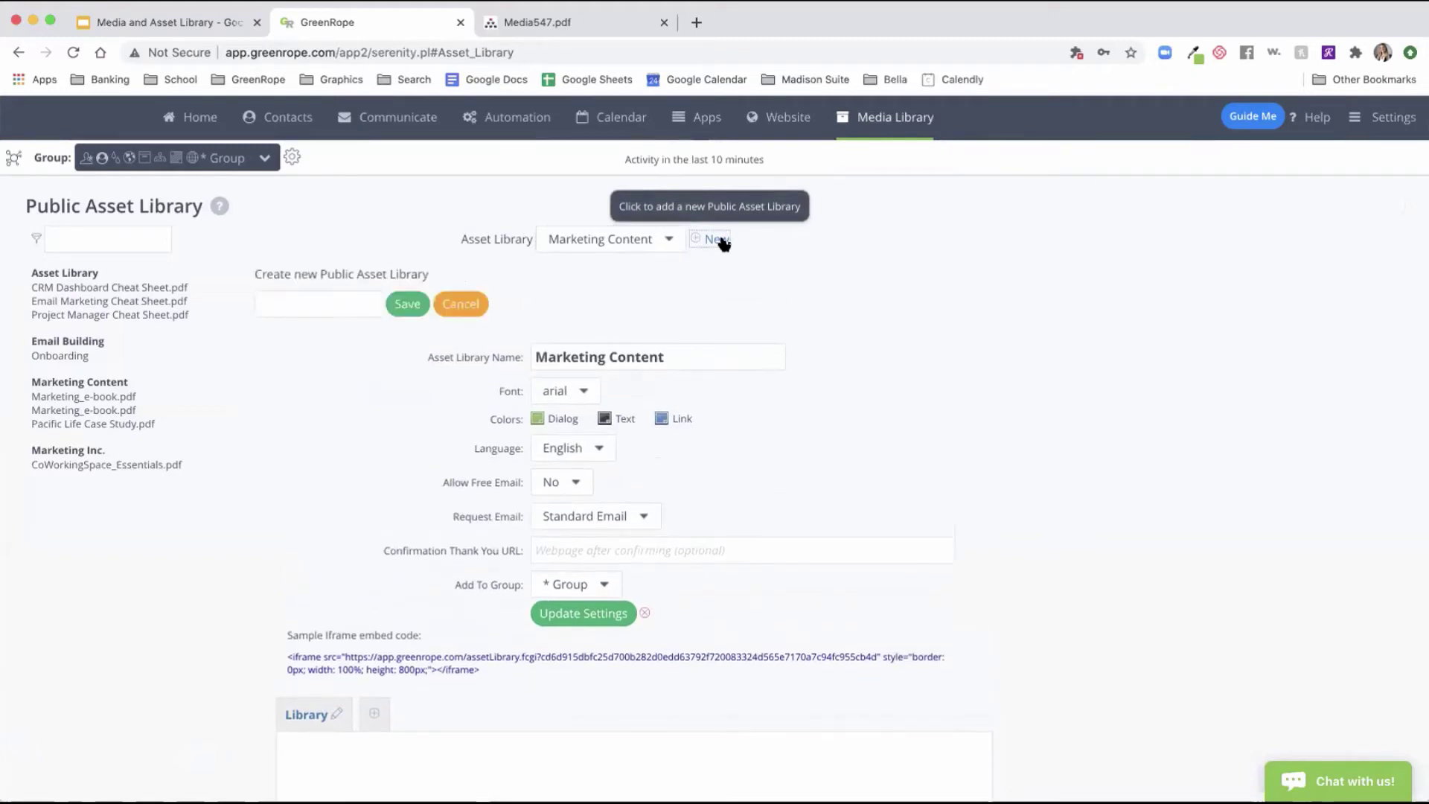
left_click(311, 298)
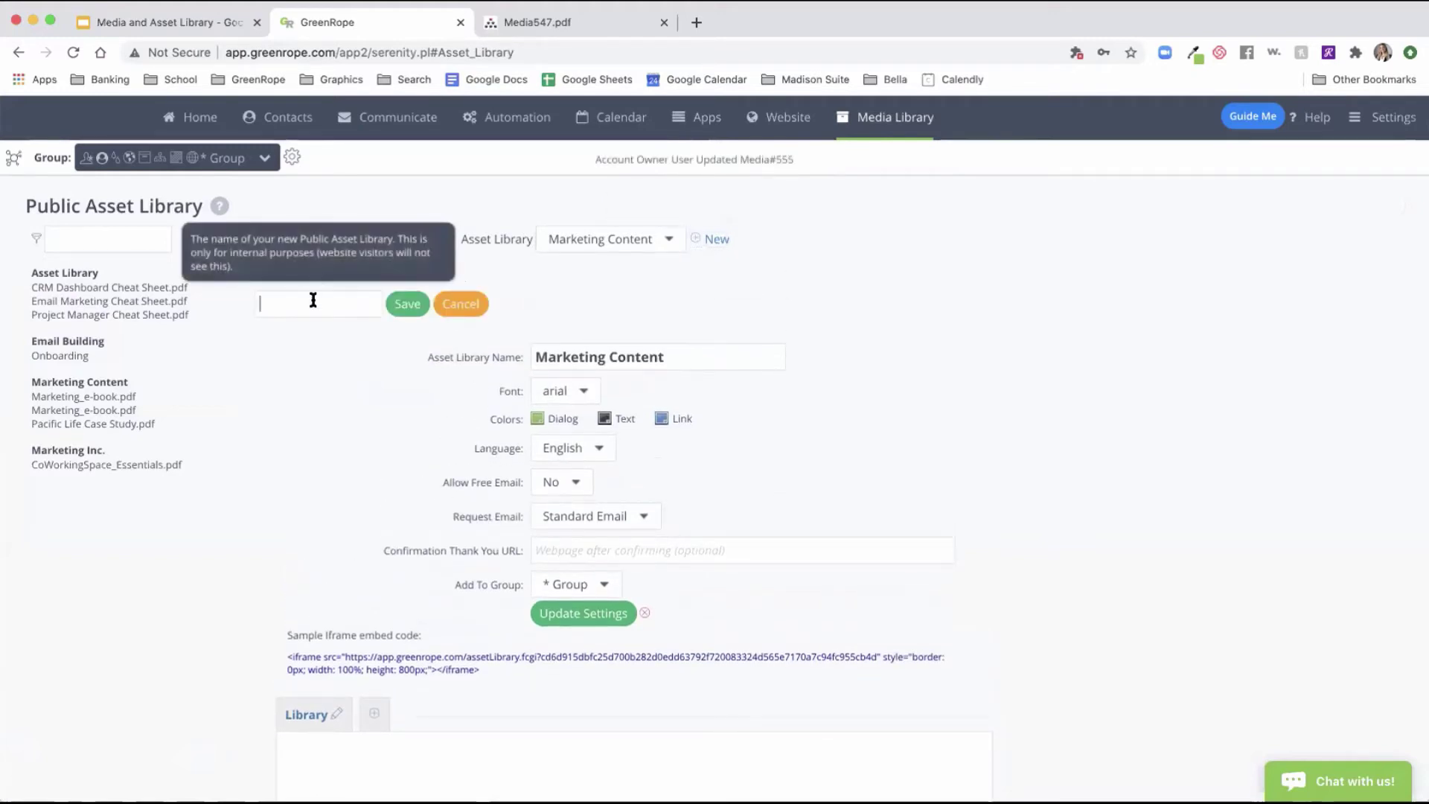
type("eBook c")
key("BackSpace")
type("Collection")
left_click(407, 303)
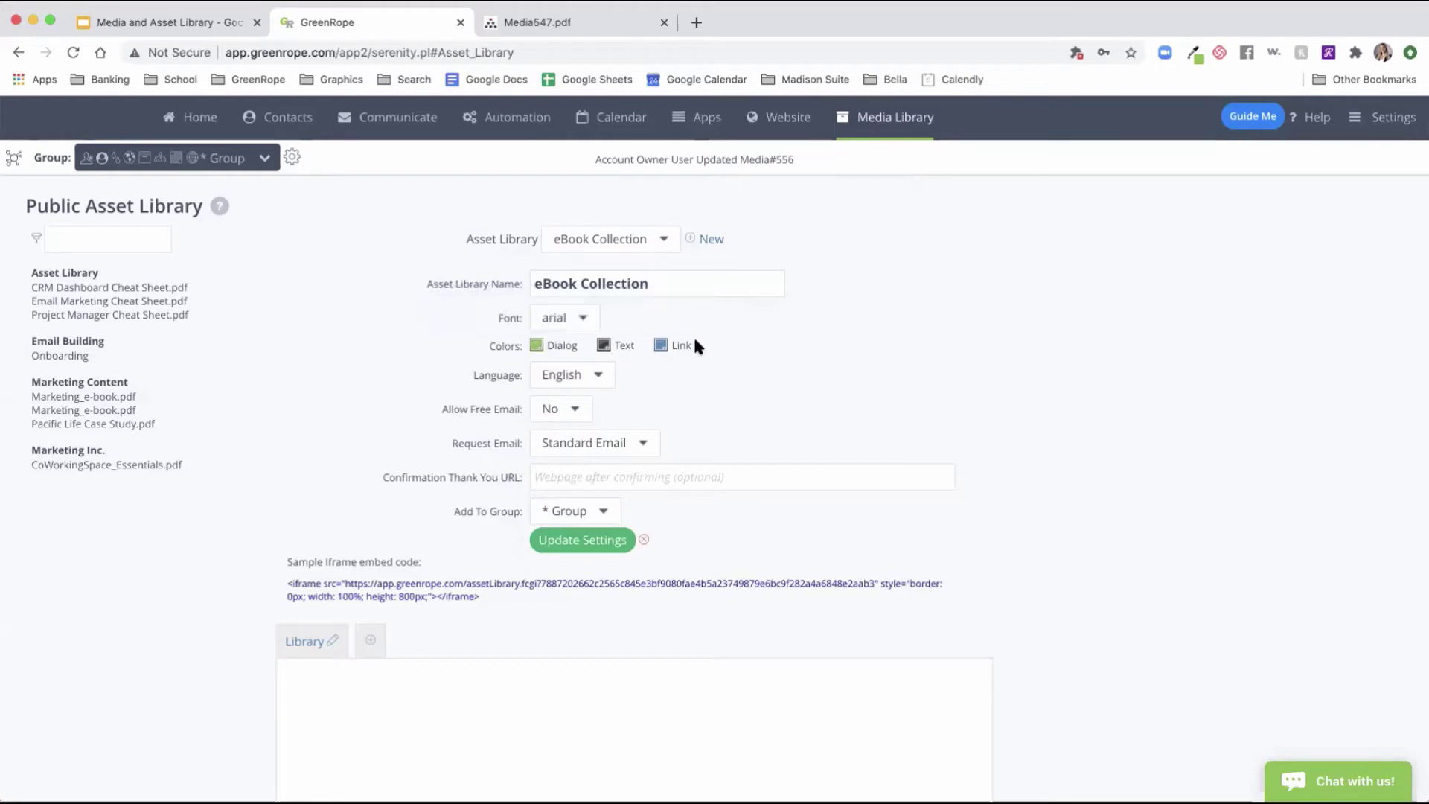
- Set Allow Free Email to Yes for the eBook Collection library and review its language and request email options
left_click(603, 377)
left_click(603, 378)
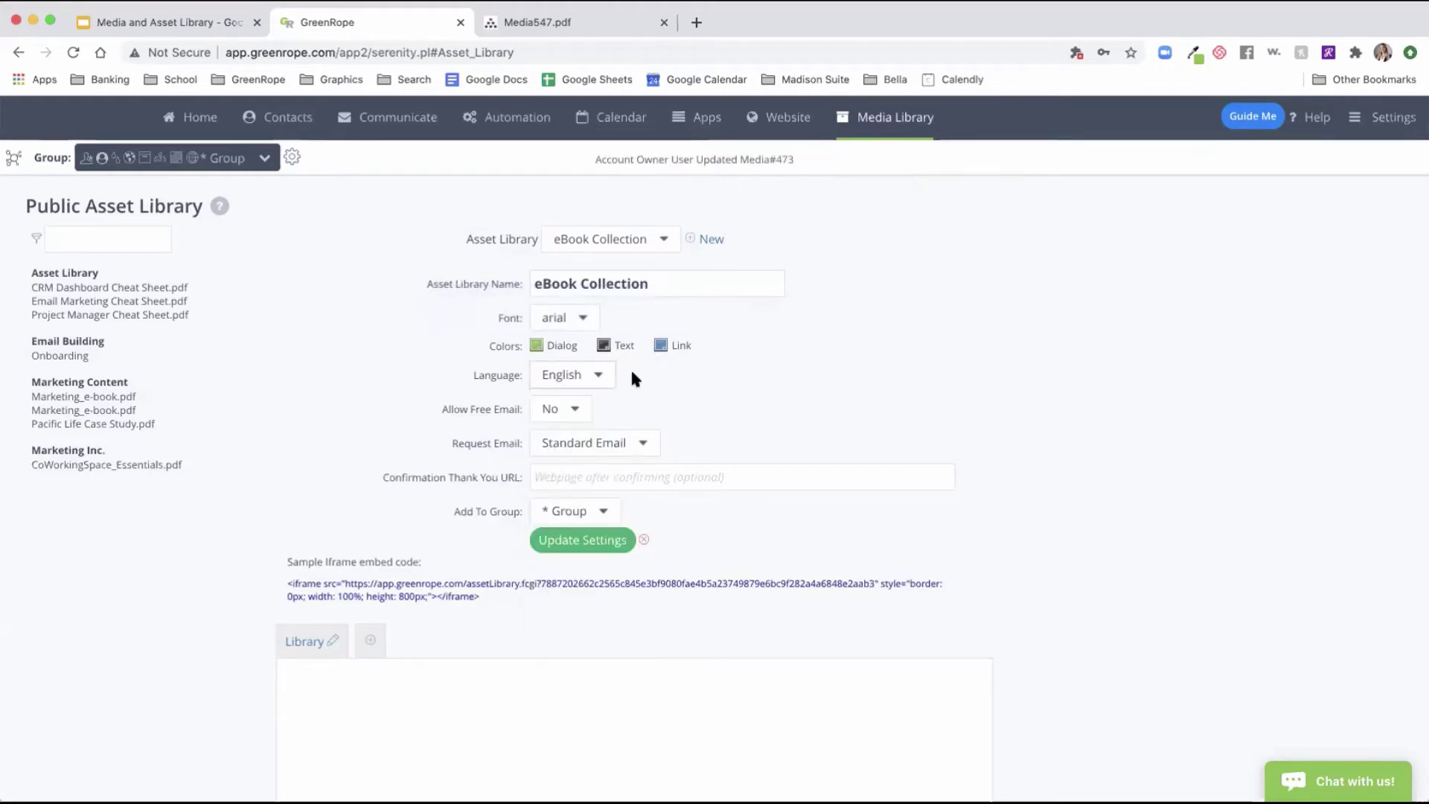
left_click(576, 410)
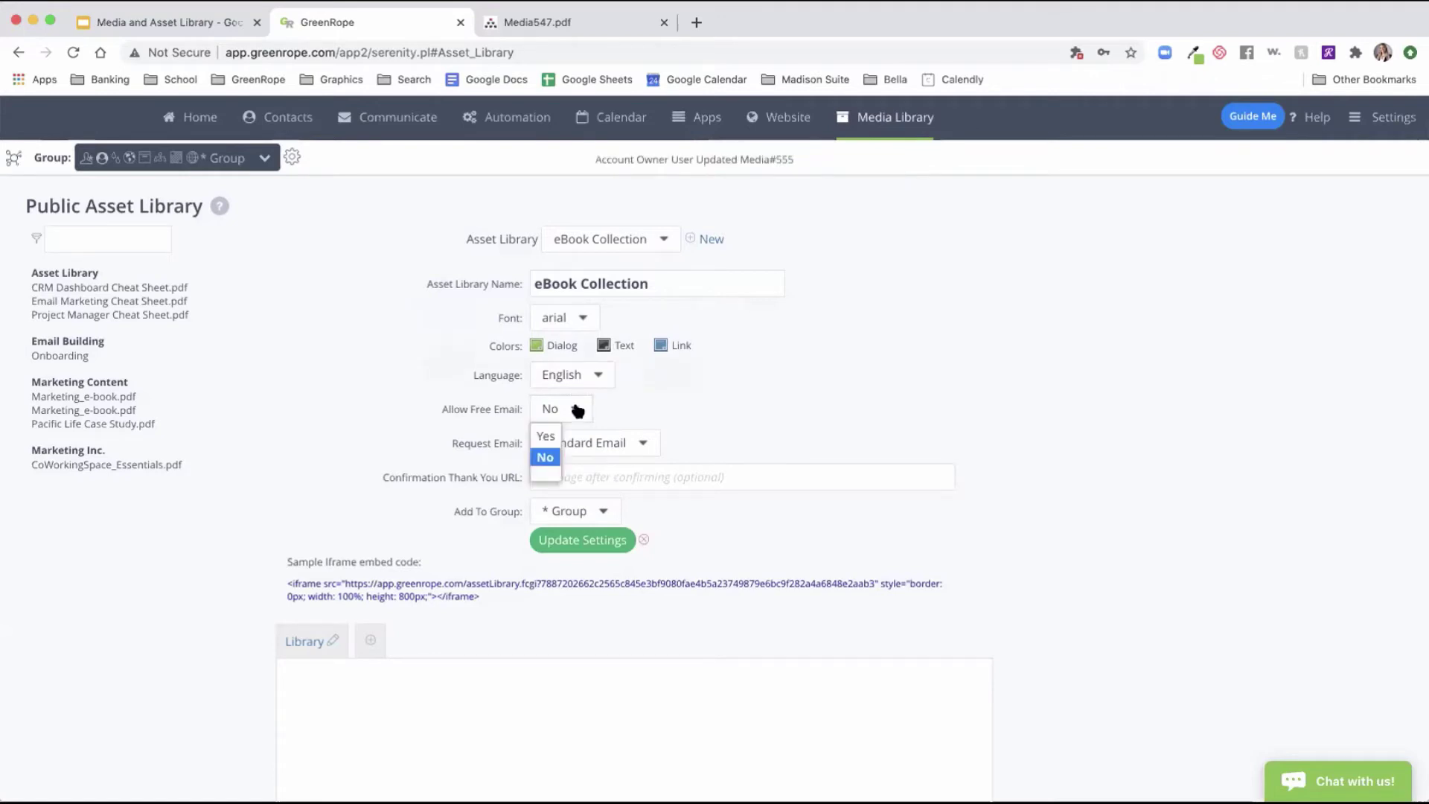
left_click(547, 436)
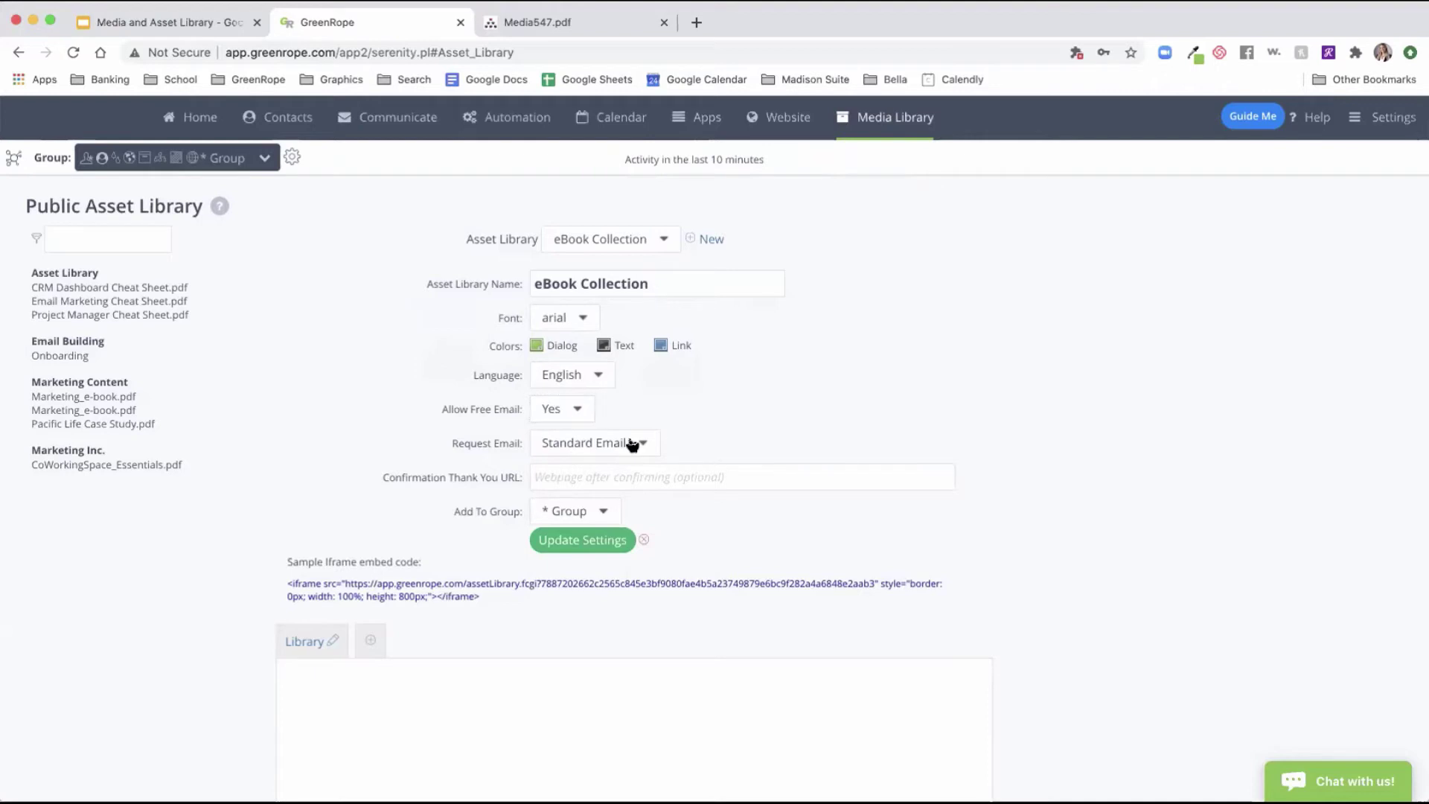
left_click(632, 444)
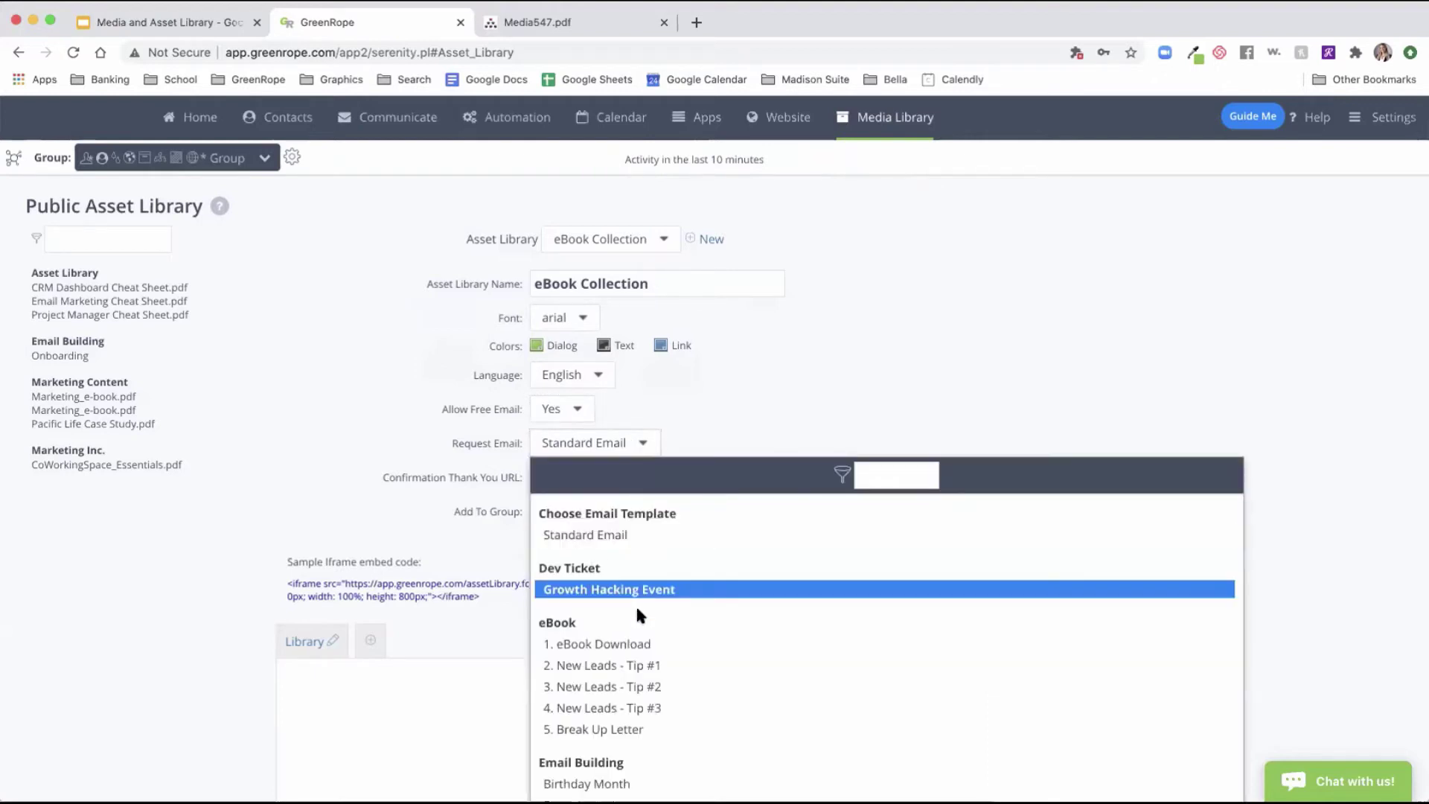
left_click(660, 433)
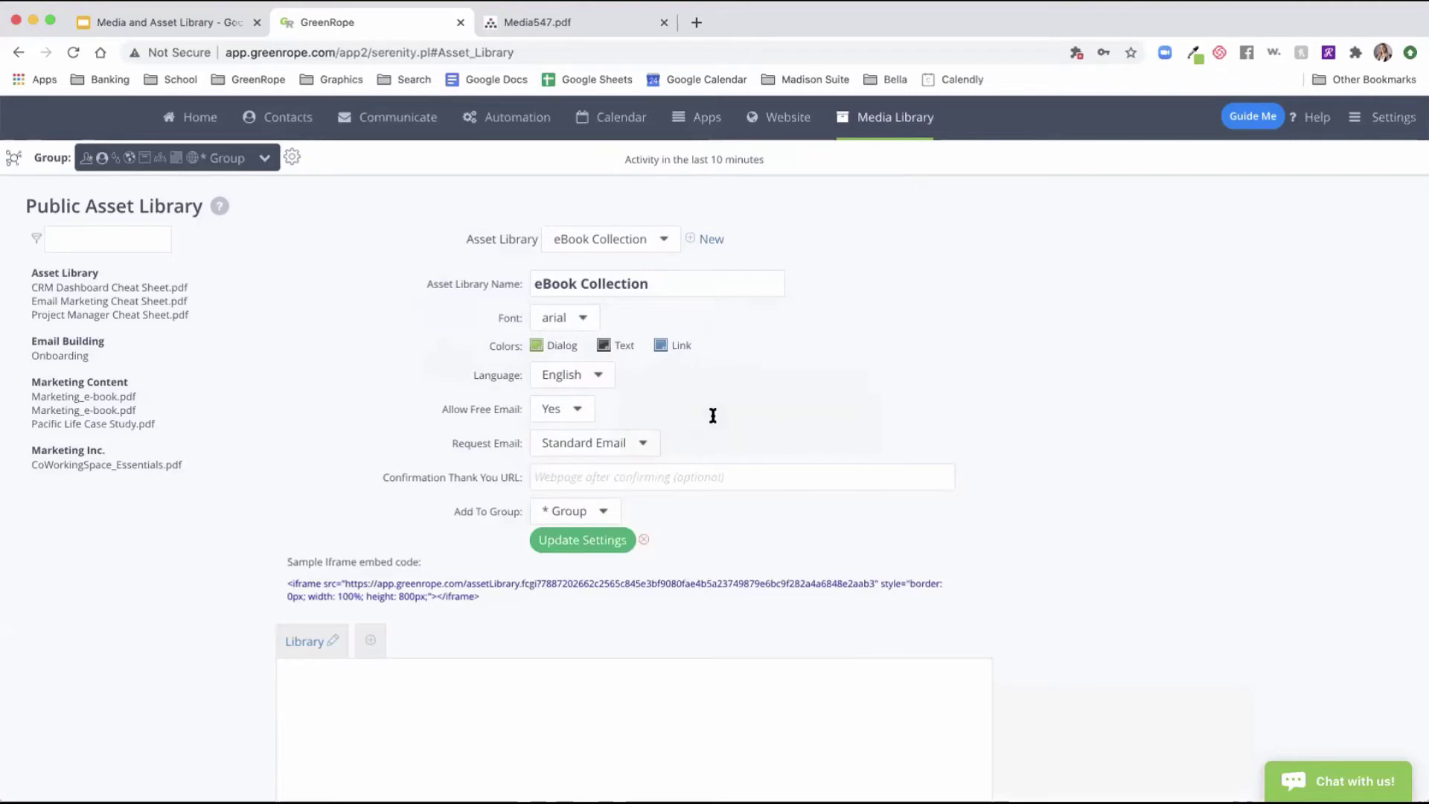
left_click(706, 477)
left_click(699, 508)
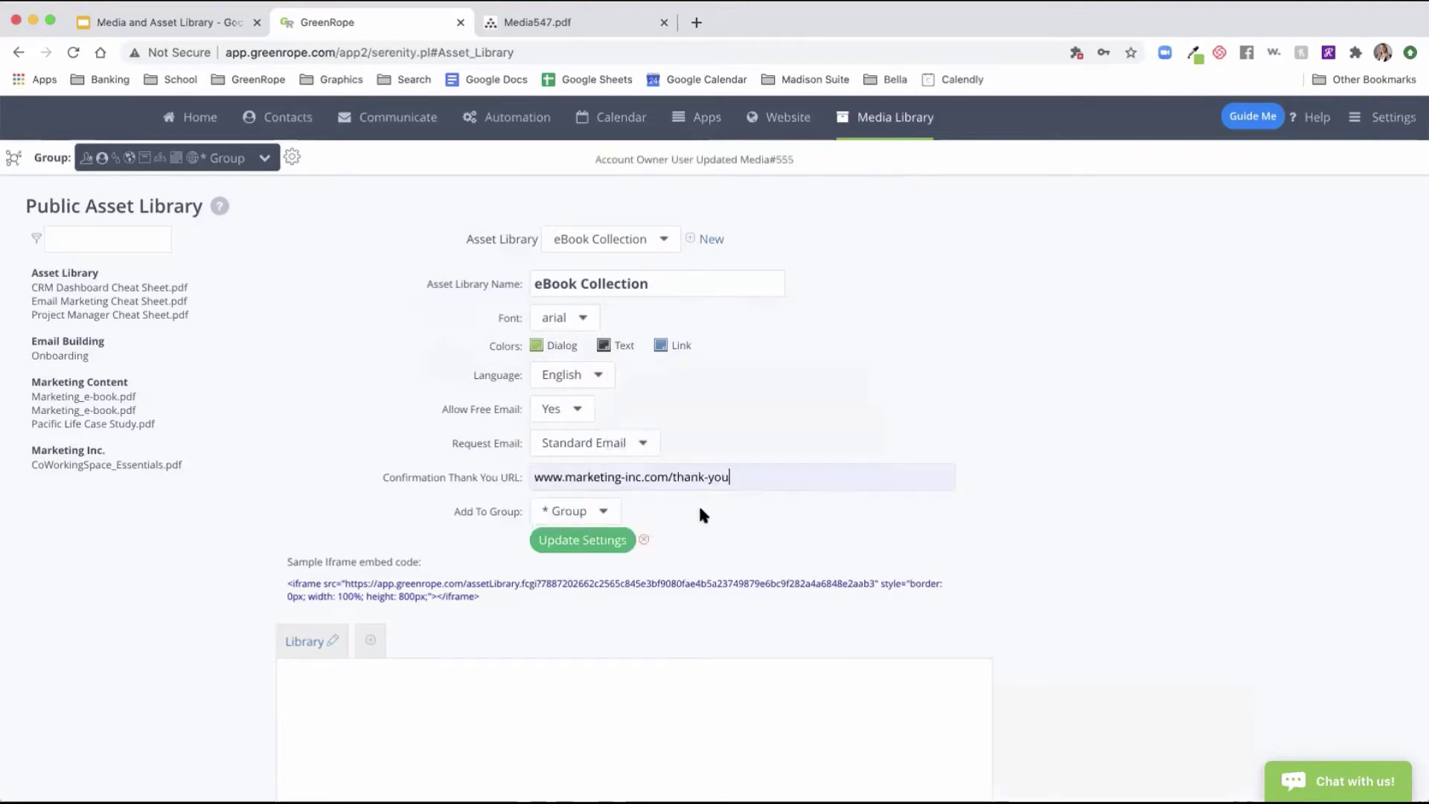
mouse_move(740, 478)
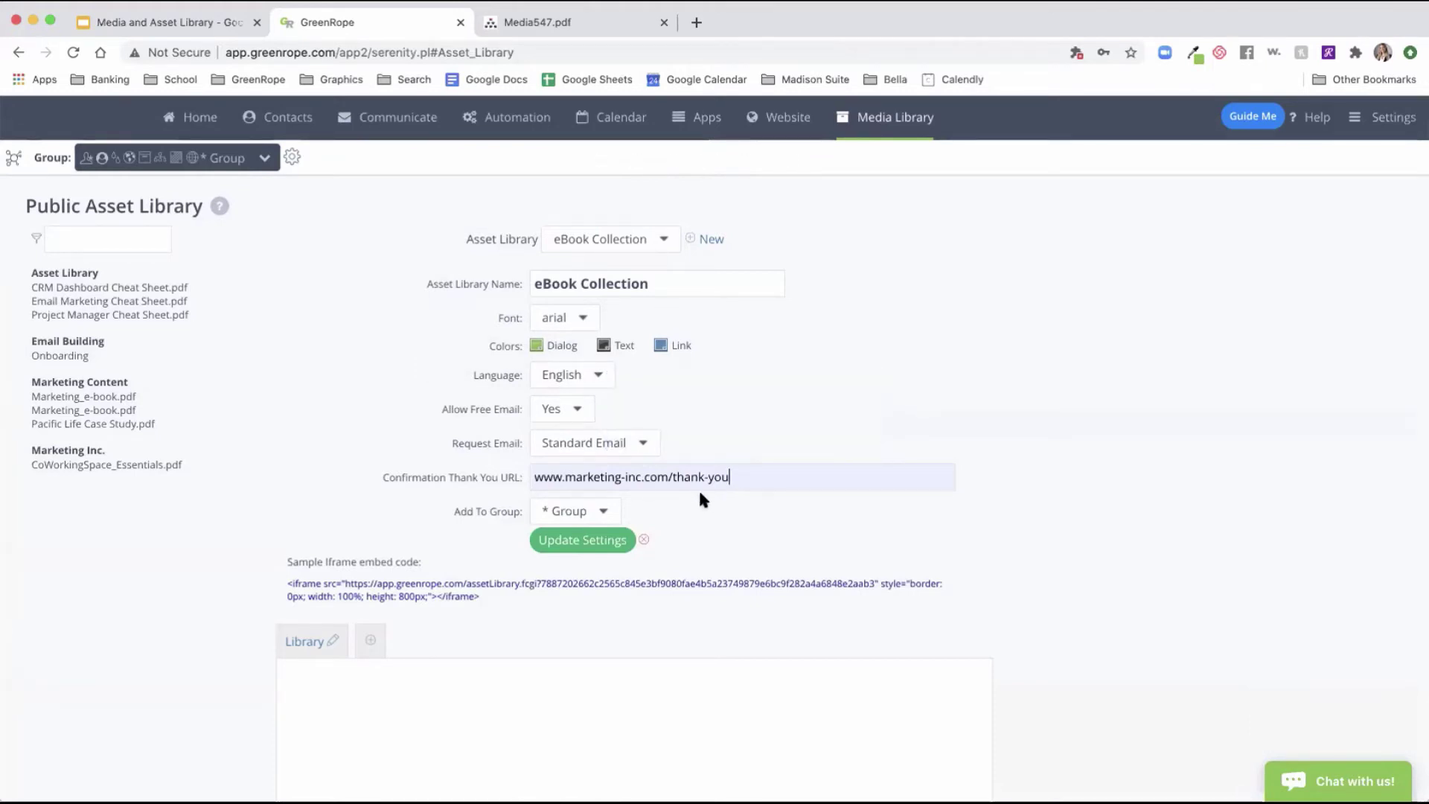
left_click(592, 513)
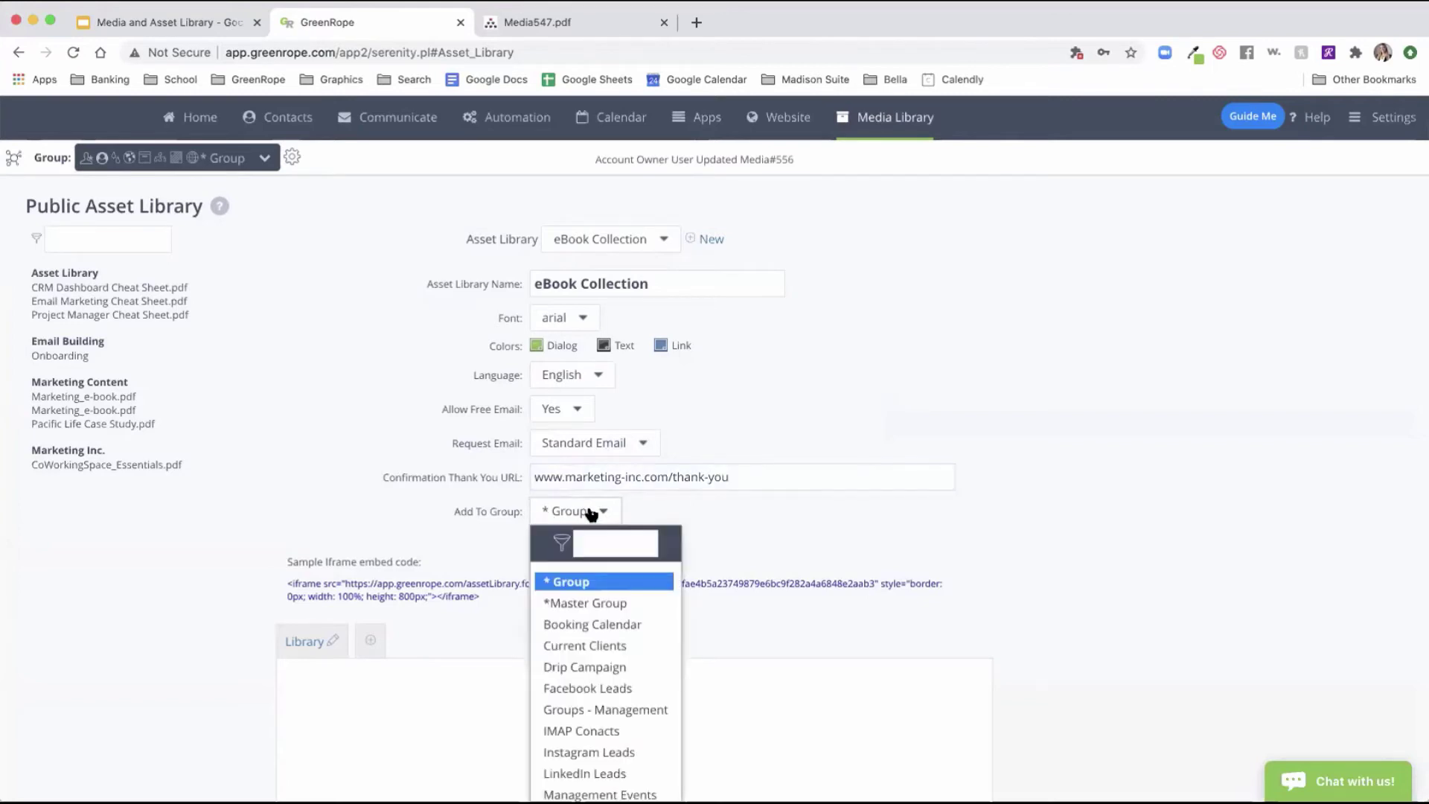
left_click(592, 513)
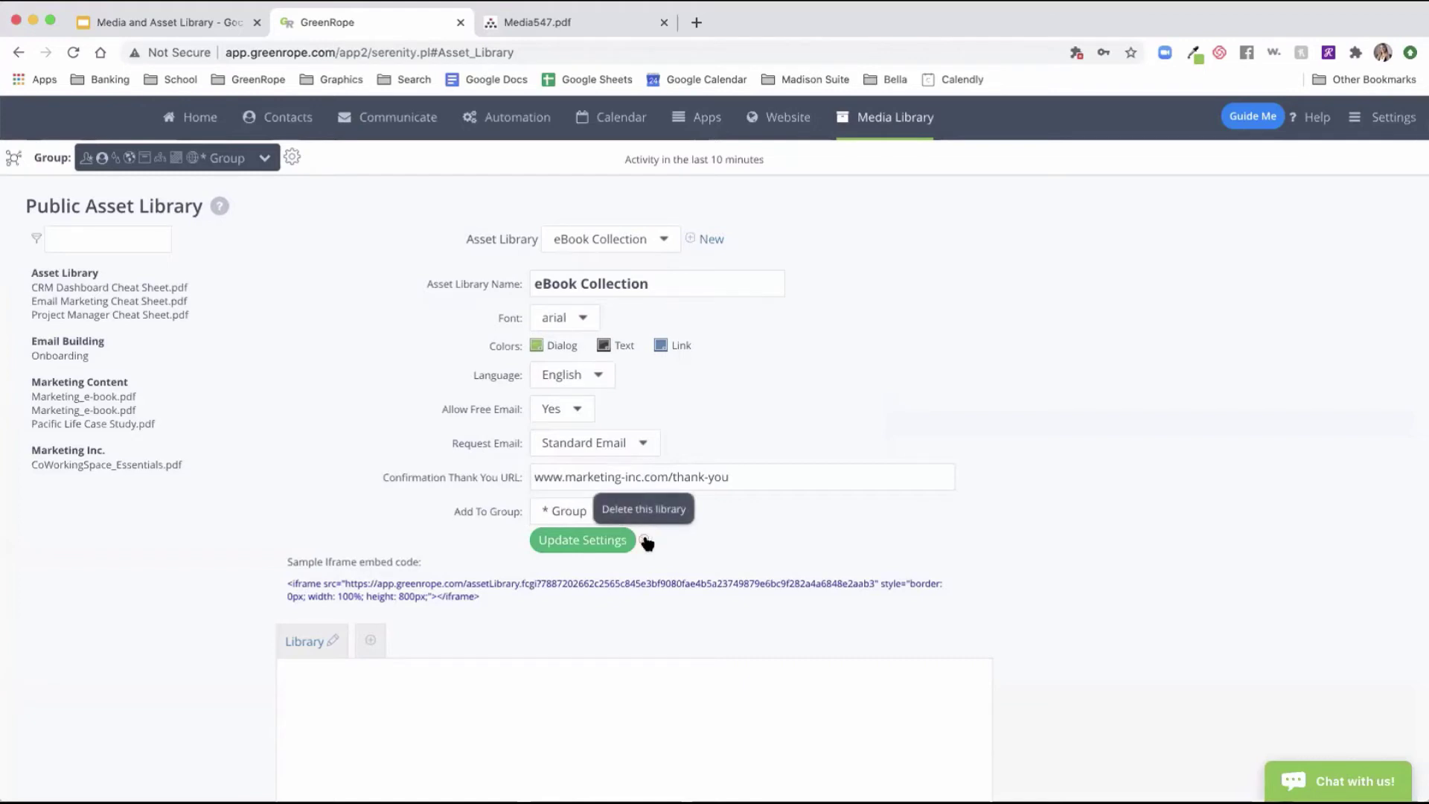
left_click(587, 545)
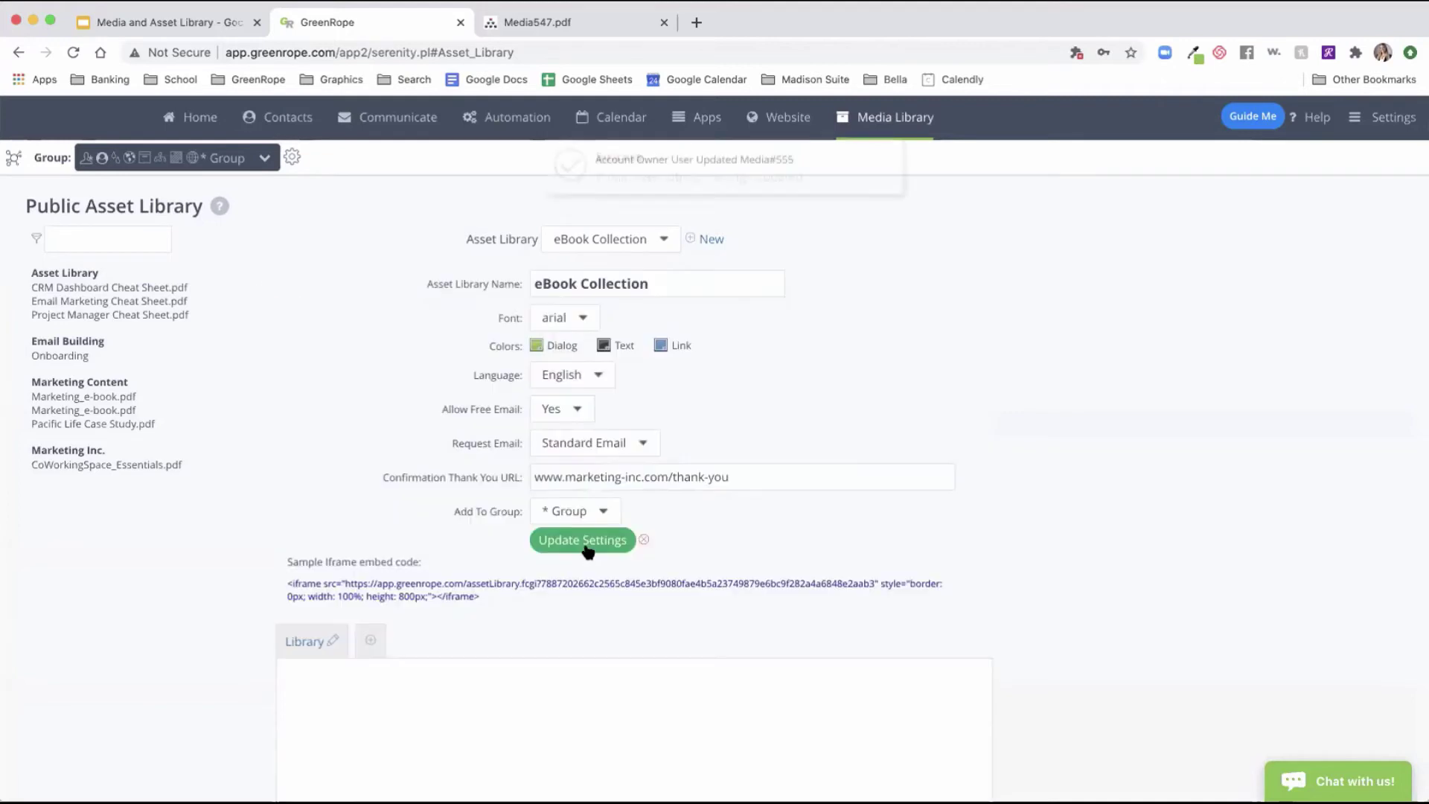
- Add the CRM Dashboard, Email Marketing and Project Manager cheat sheets as library tiles, placing Project Manager in the middle
scroll(585, 611, "down", 5)
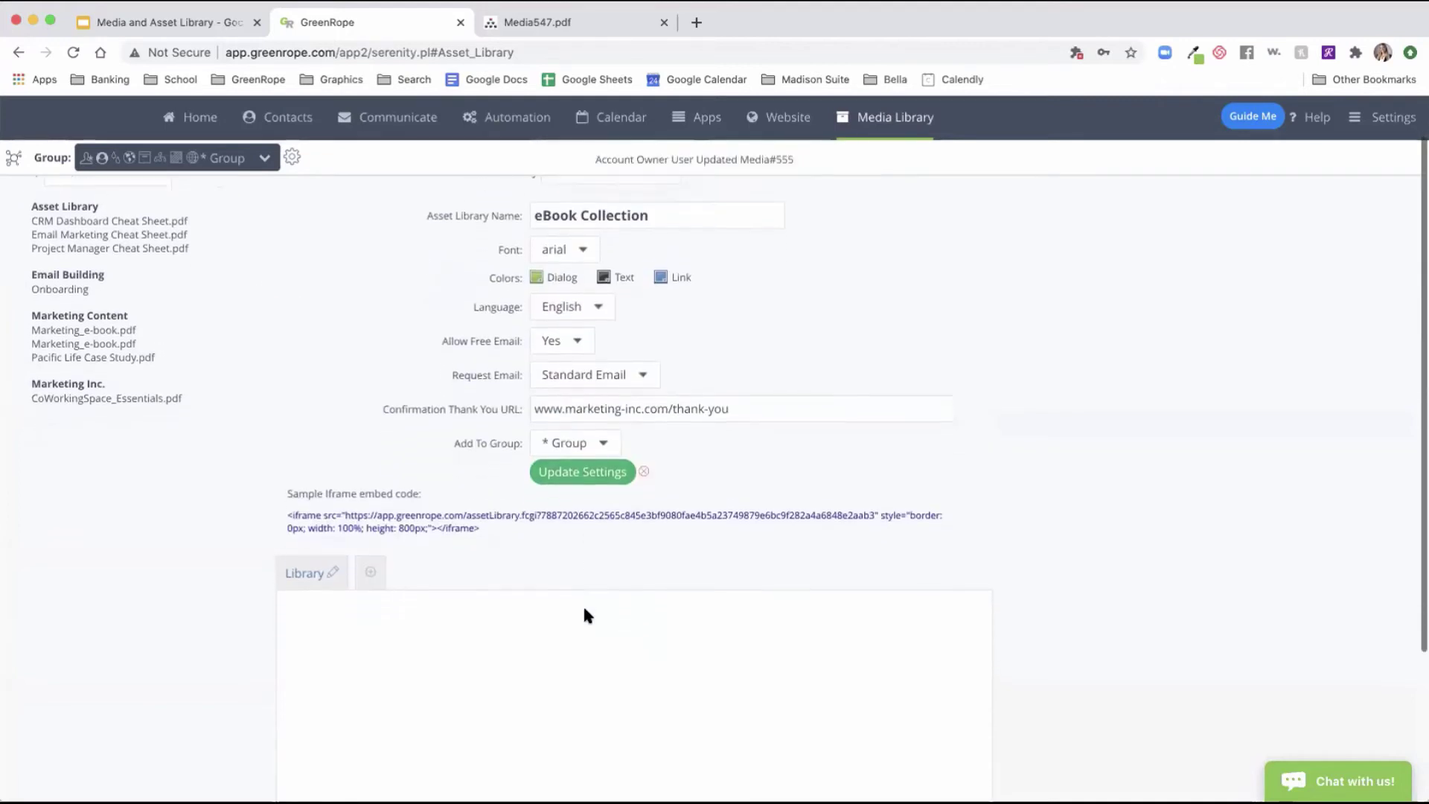
scroll(584, 611, "down", 2)
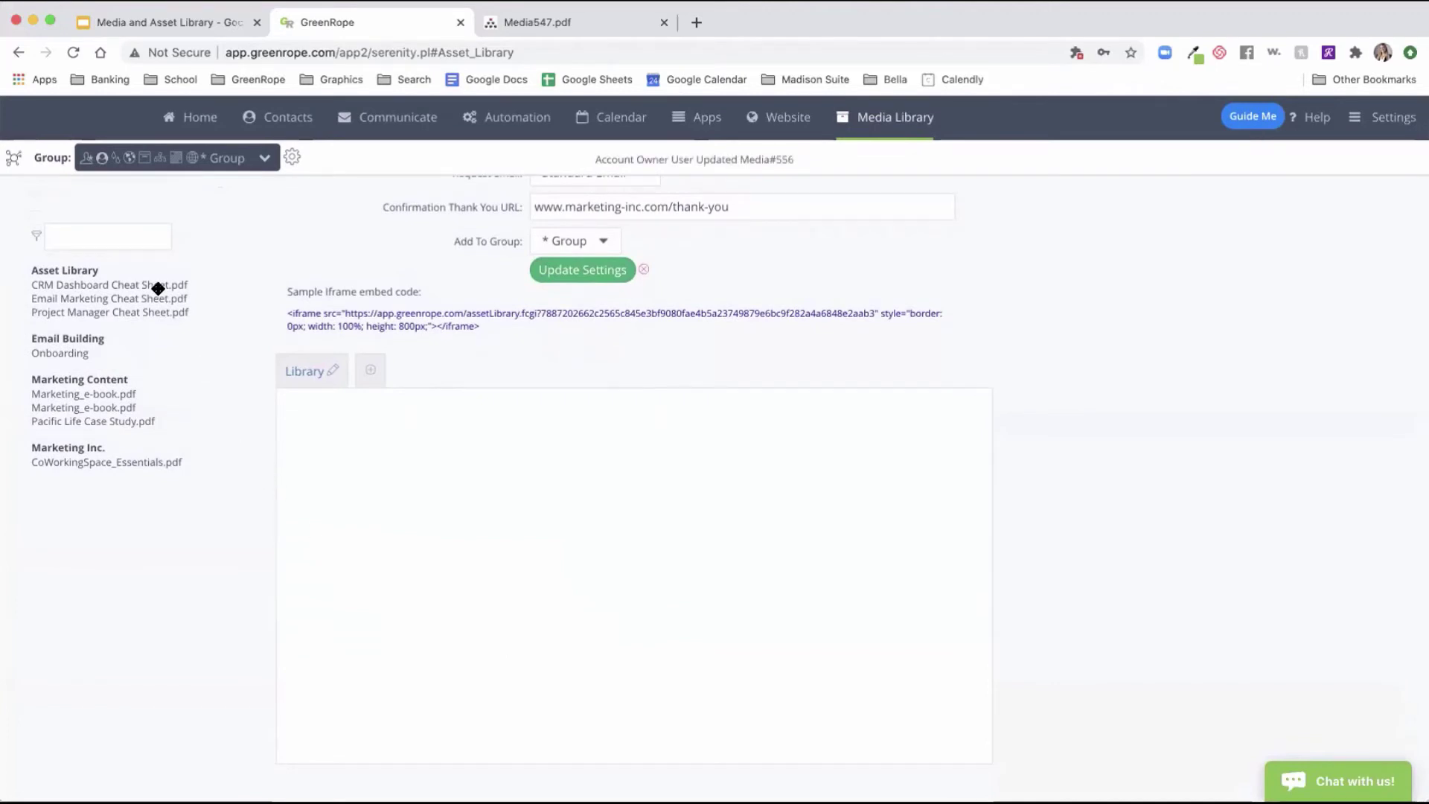
left_click_drag(158, 288, 443, 503)
left_click_drag(149, 297, 650, 452)
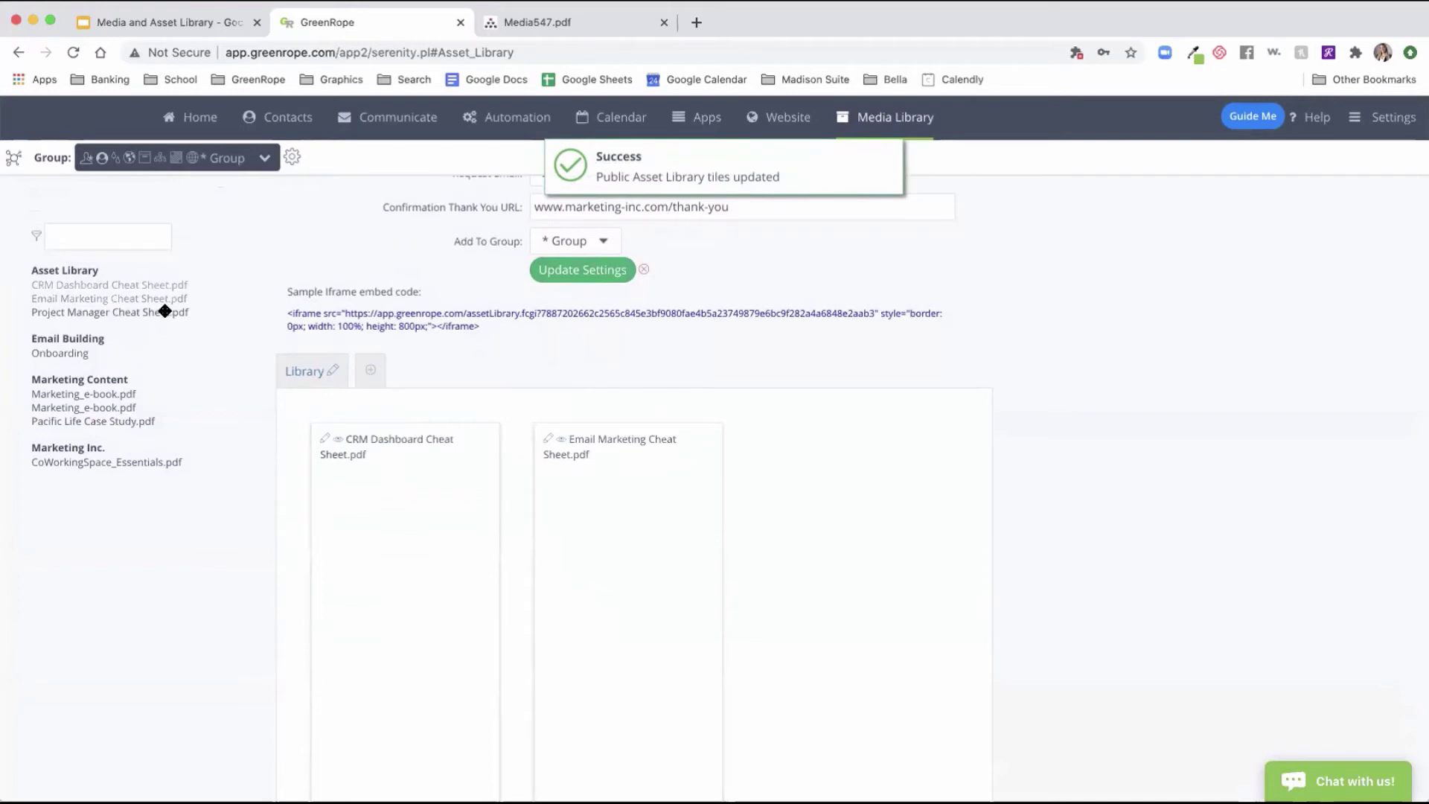
left_click_drag(164, 311, 630, 479)
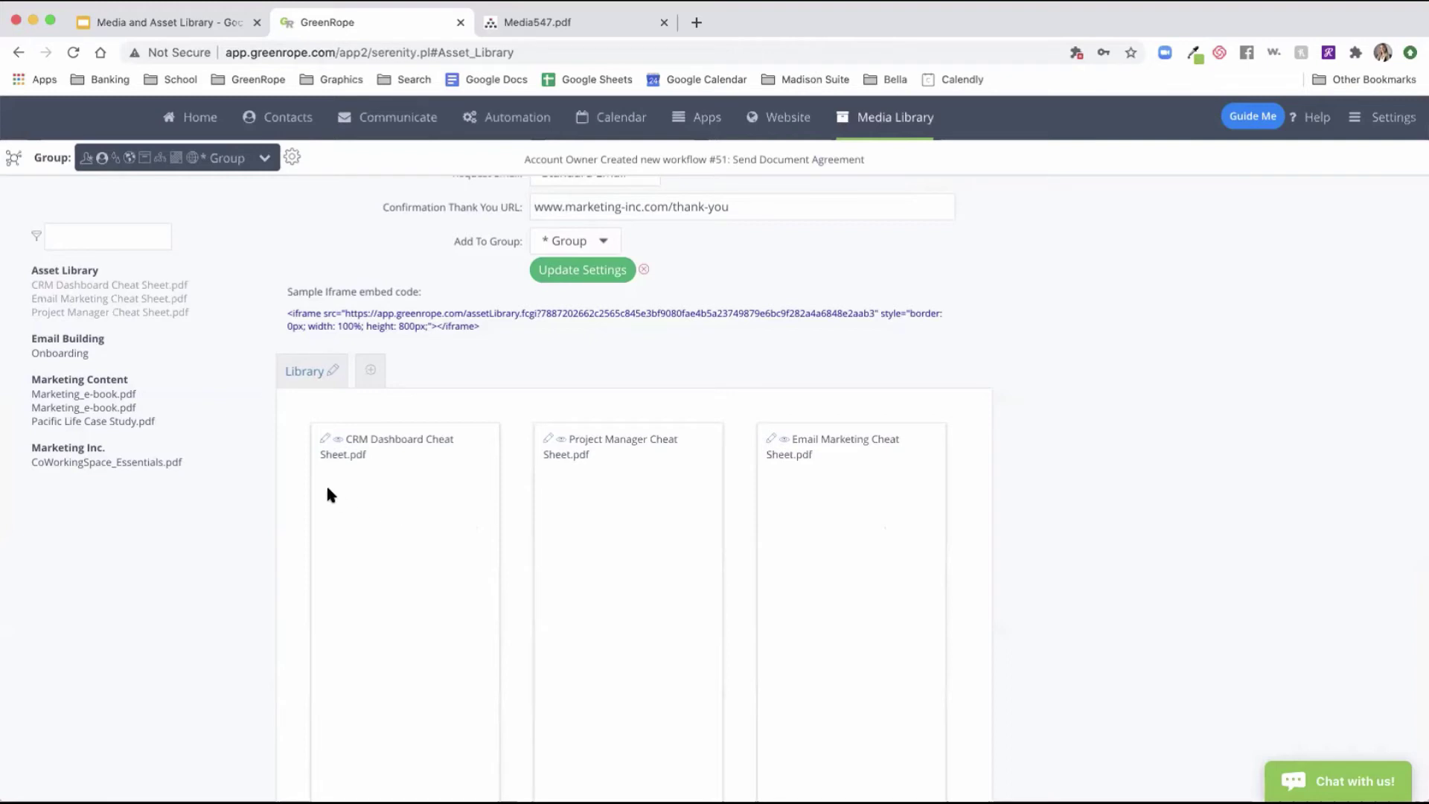
- Edit the CRM Dashboard Cheat Sheet tile to preview pages 1-3 and trigger the "eBook Download: Lead Follow-up" workflow
left_click(323, 440)
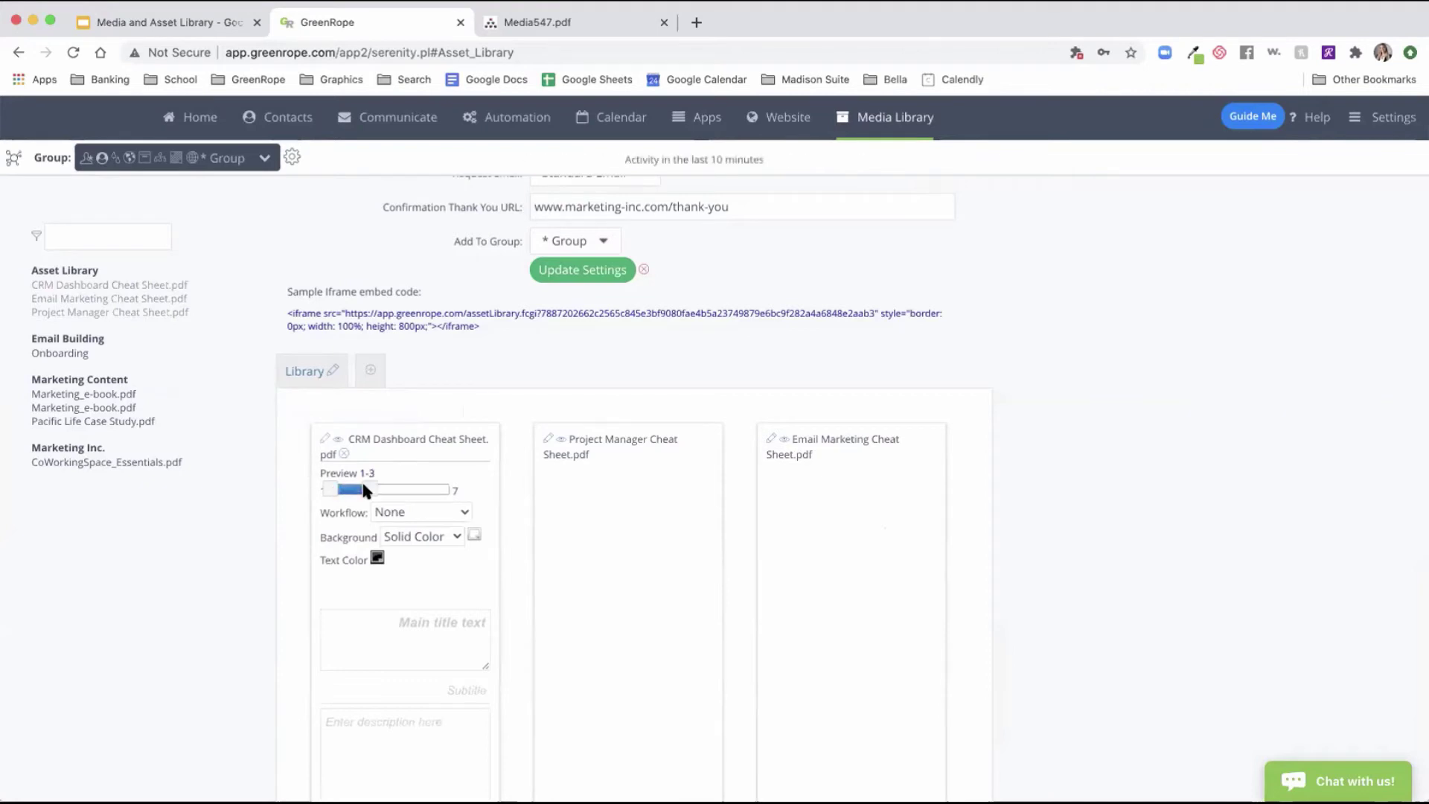
left_click_drag(353, 488, 365, 488)
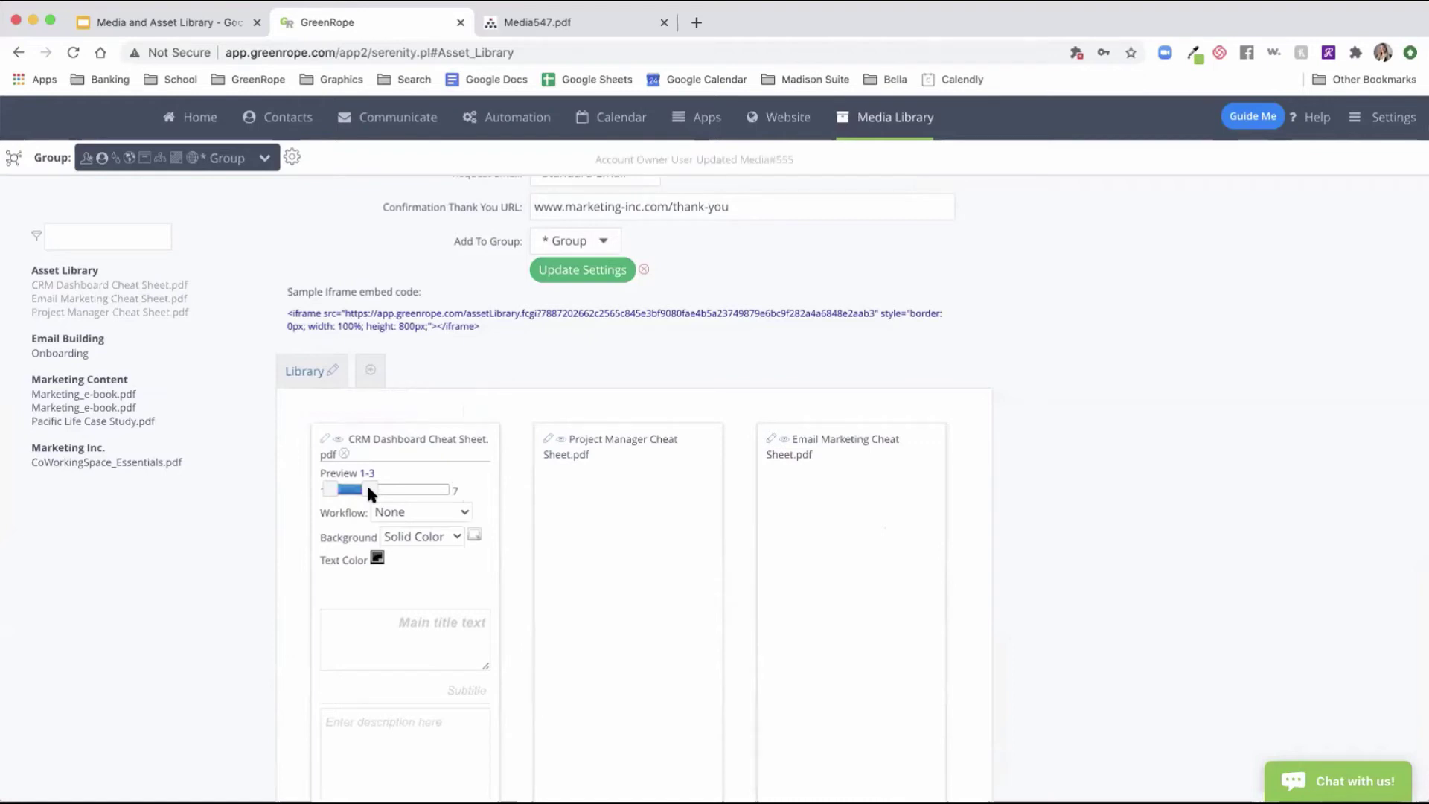
left_click(395, 519)
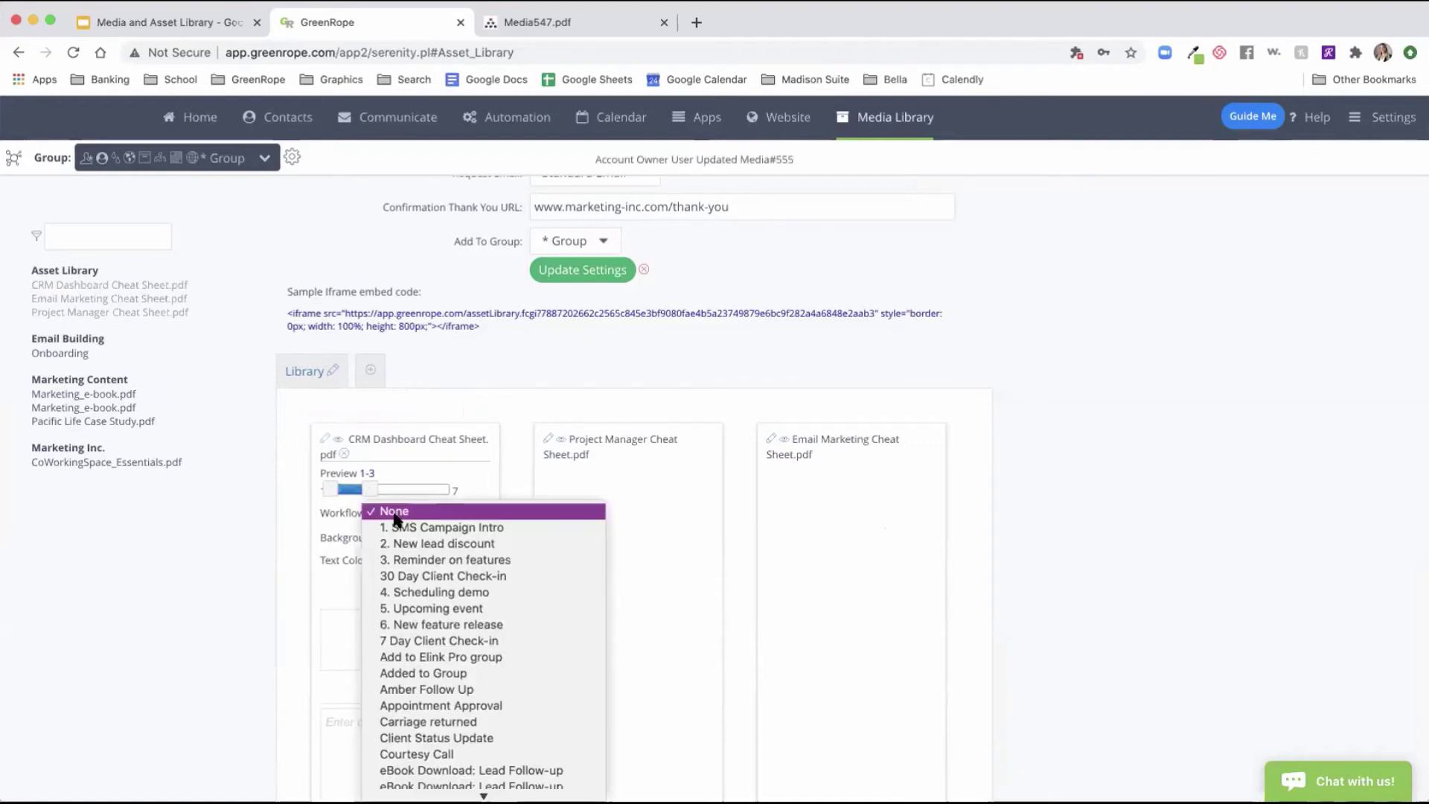
left_click(438, 771)
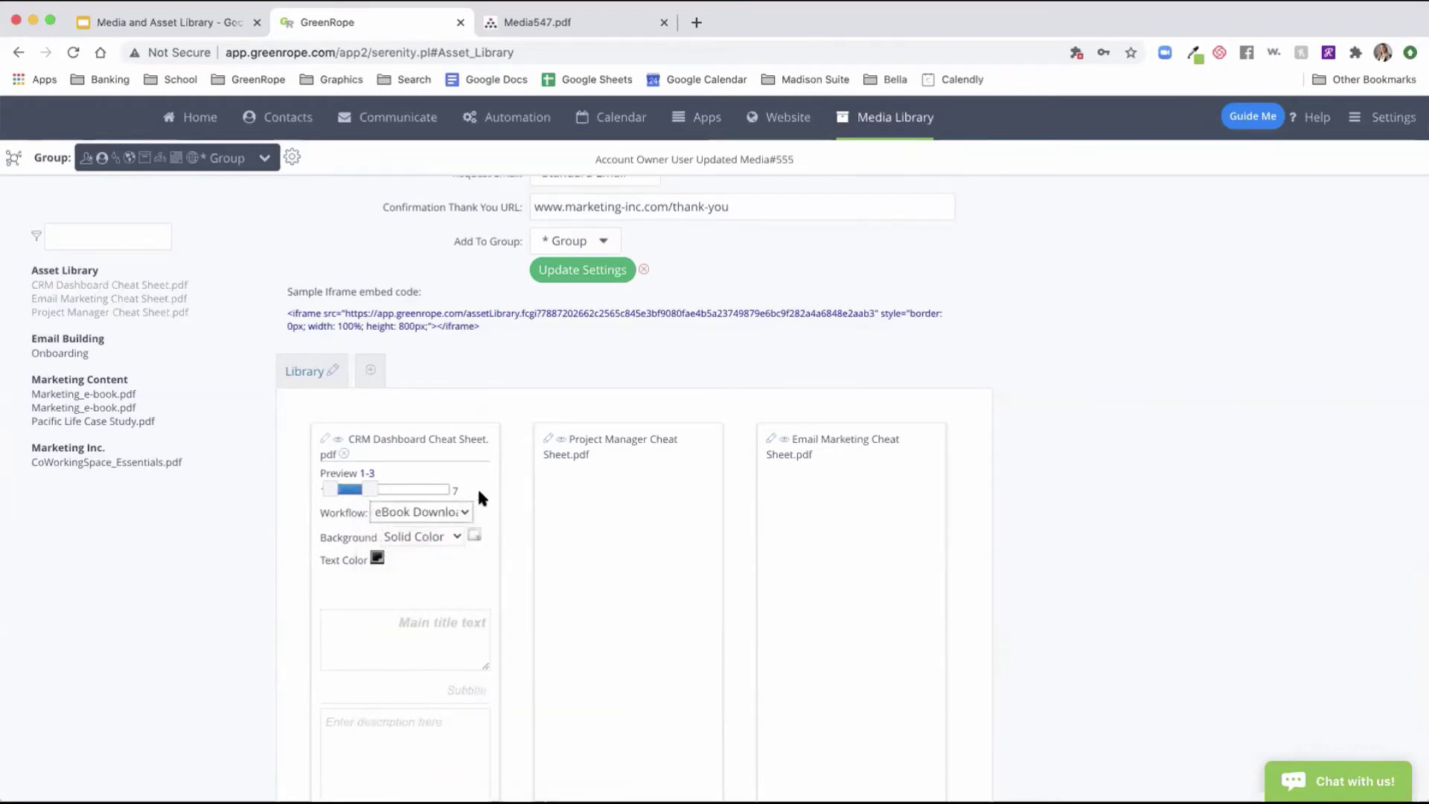
- Set the CRM Dashboard tile's solid background color to coral, ff7f50
left_click(472, 534)
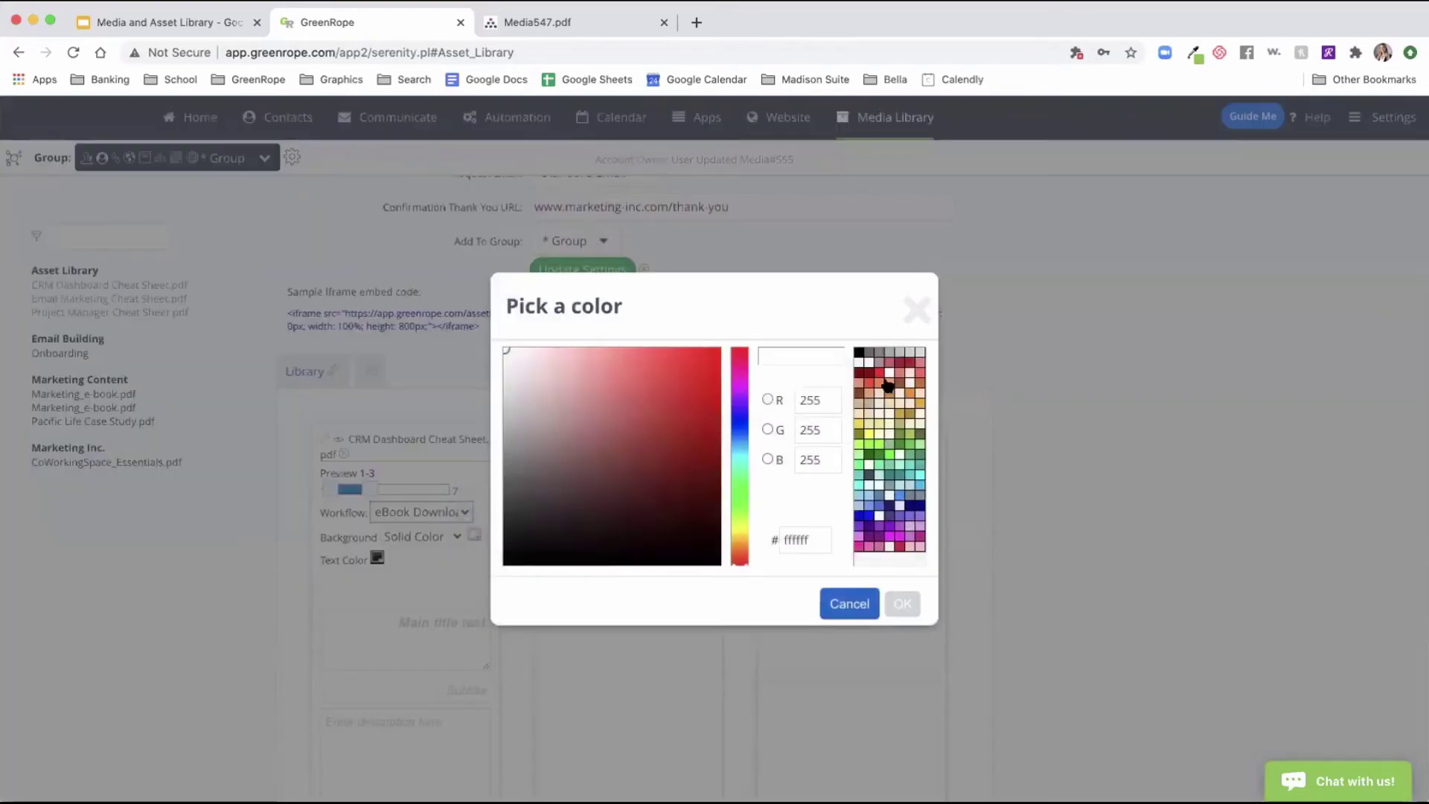
left_click(882, 387)
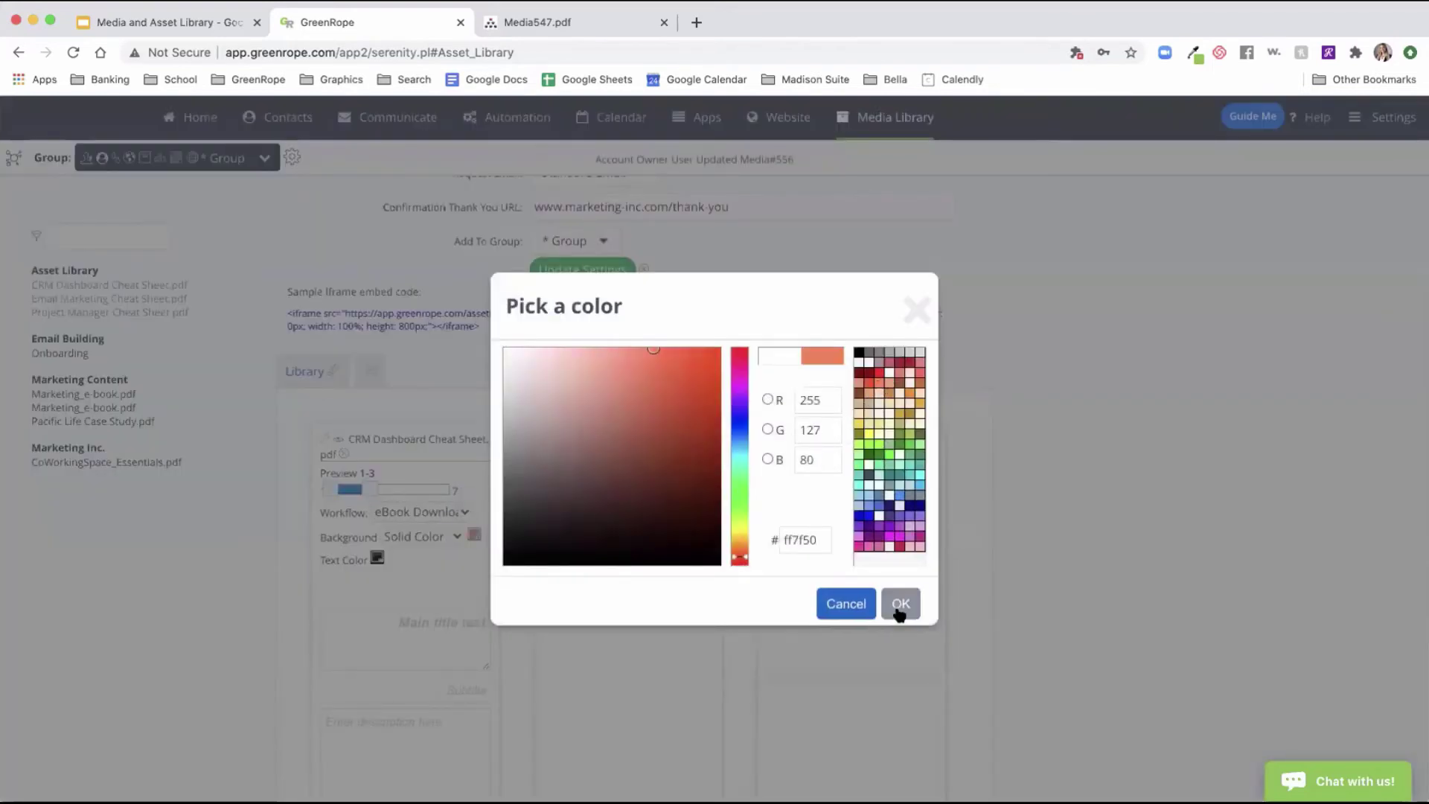
left_click(901, 604)
- Enter "crm dashboard" as the CRM Dashboard tile's main title and "overview" as its subtitle
scroll(594, 653, "down", 1)
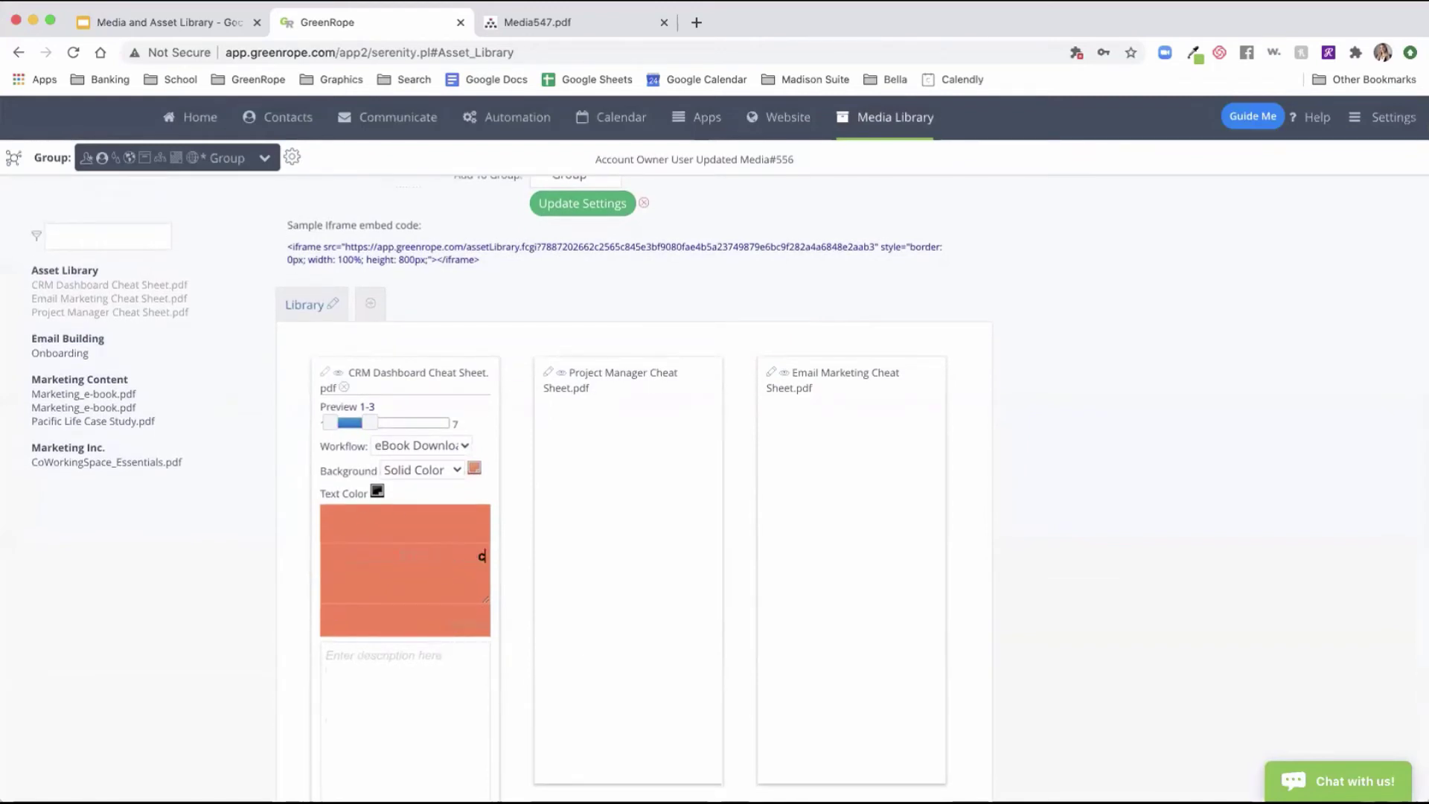
type("c")
key("BackSpace")
type("crm dashboard")
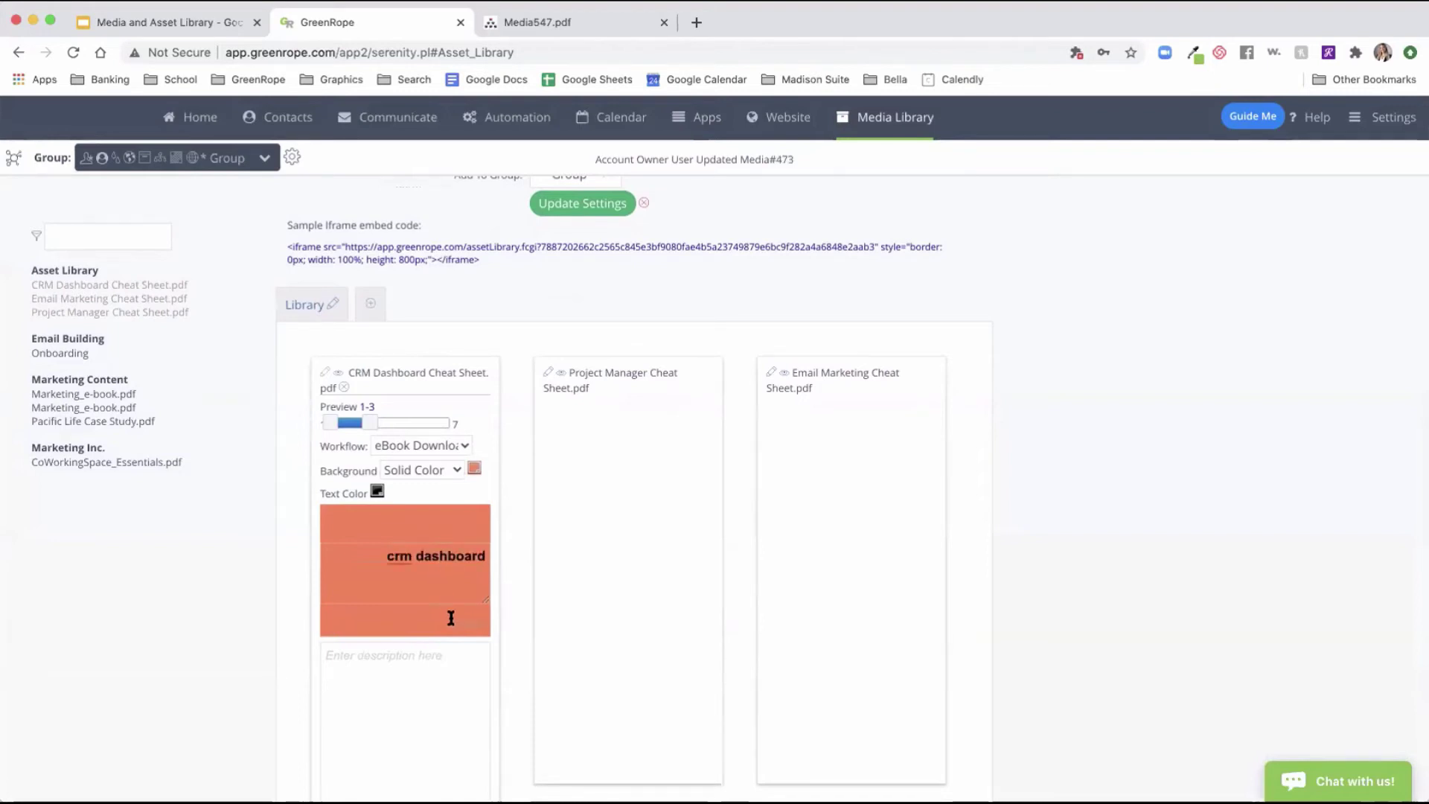
key("Return")
type("overview")
left_click(388, 553)
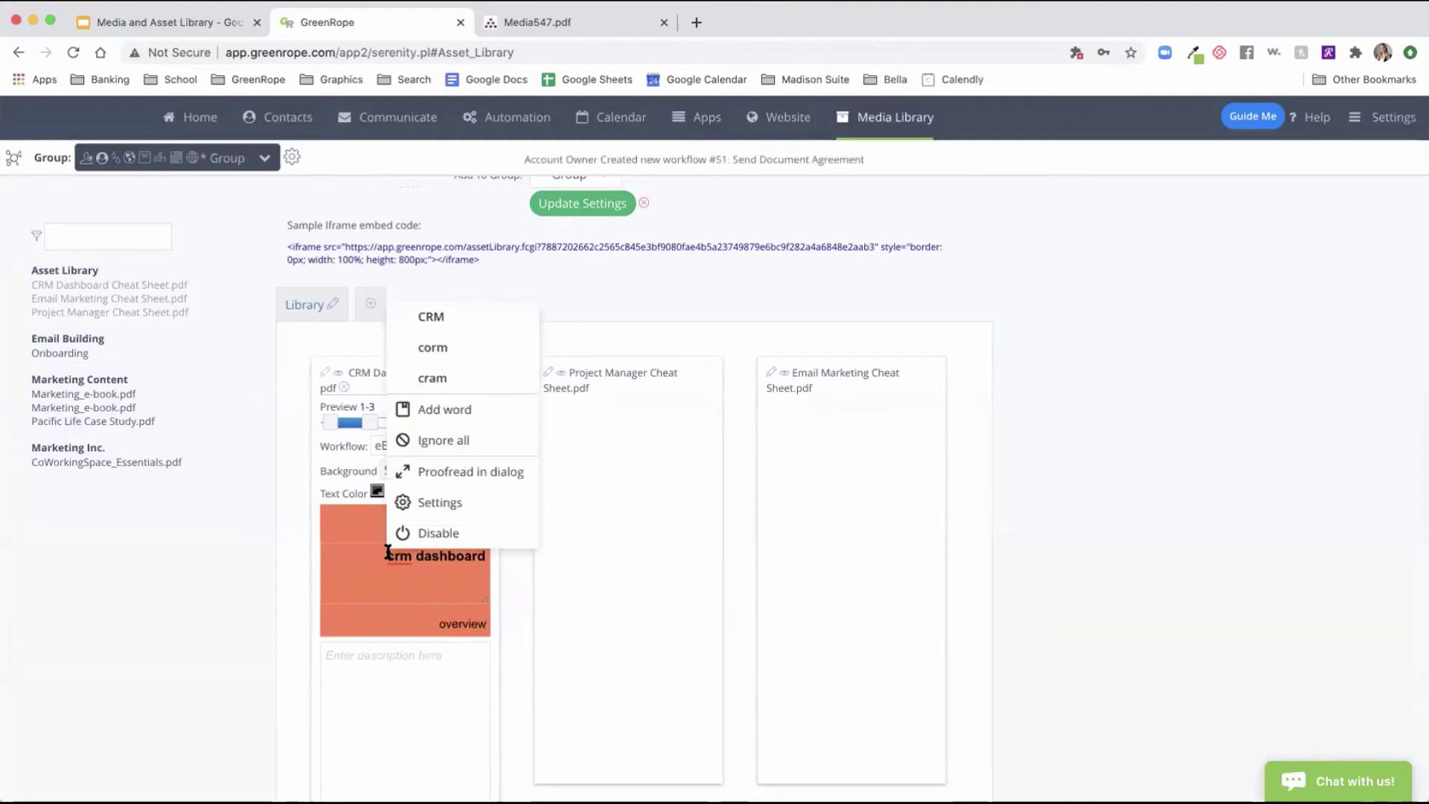
left_click(427, 522)
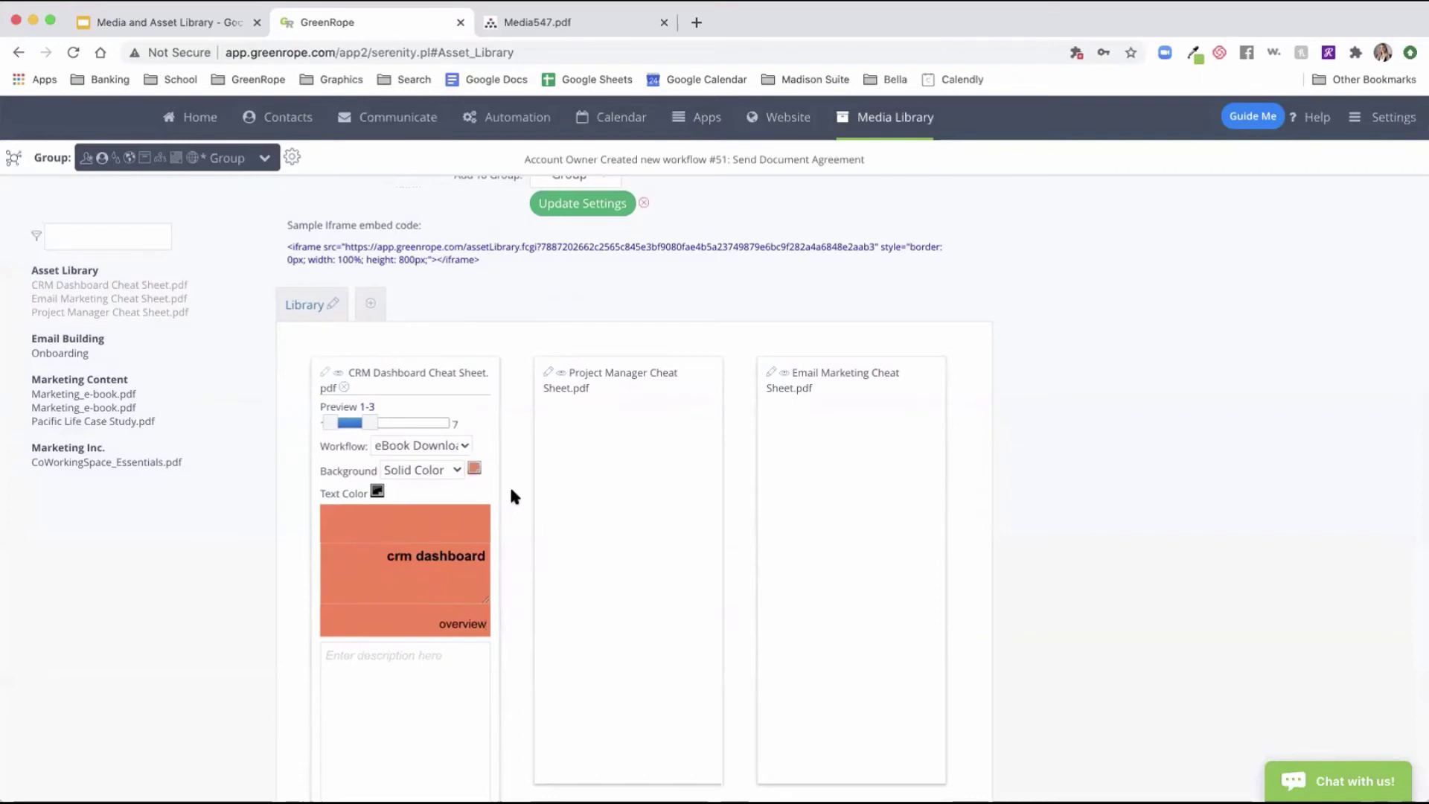
- Edit the Project Manager Cheat Sheet tile to preview pages 1-5 and use Thumbnail - Project Manager.png as its background
left_click(543, 371)
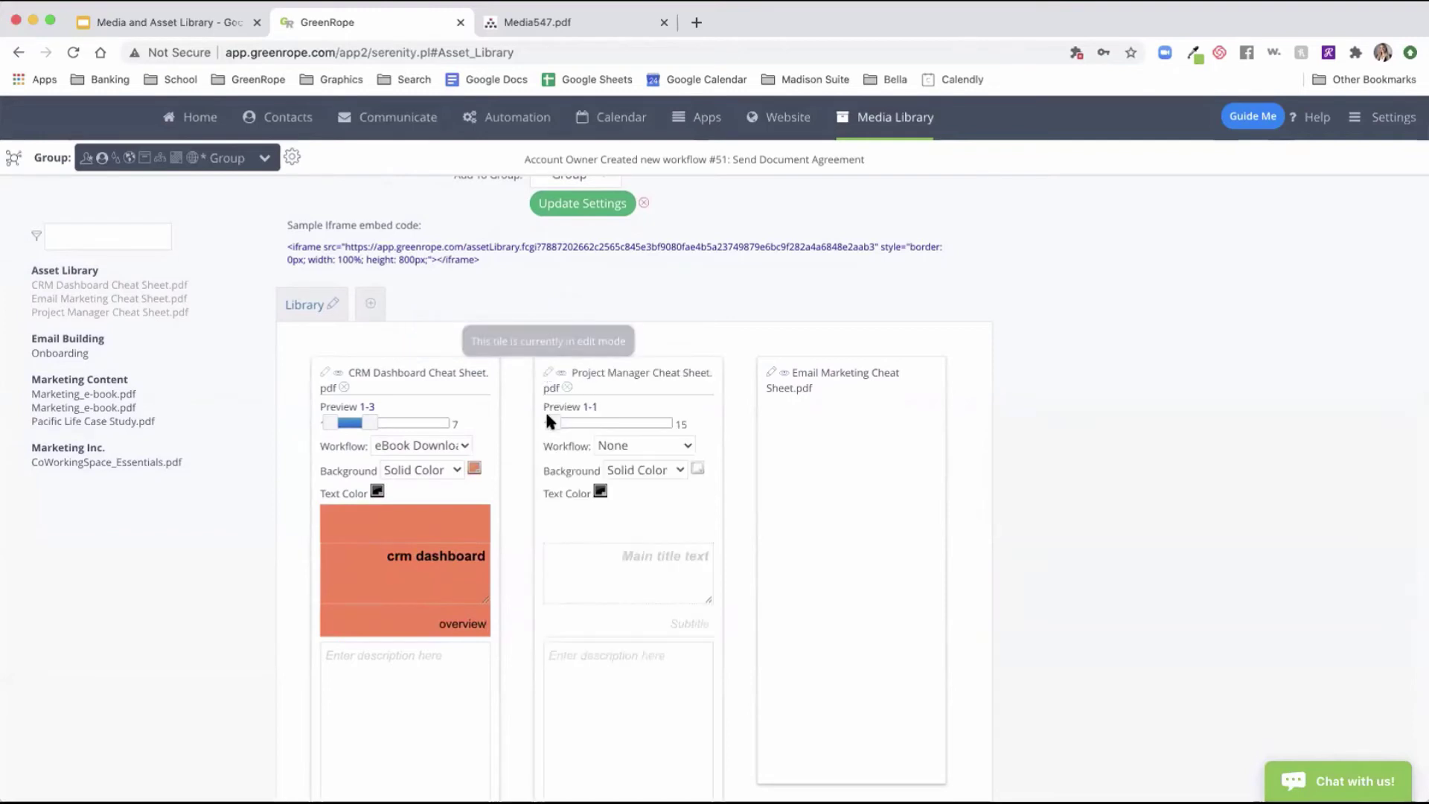
left_click_drag(555, 423, 587, 422)
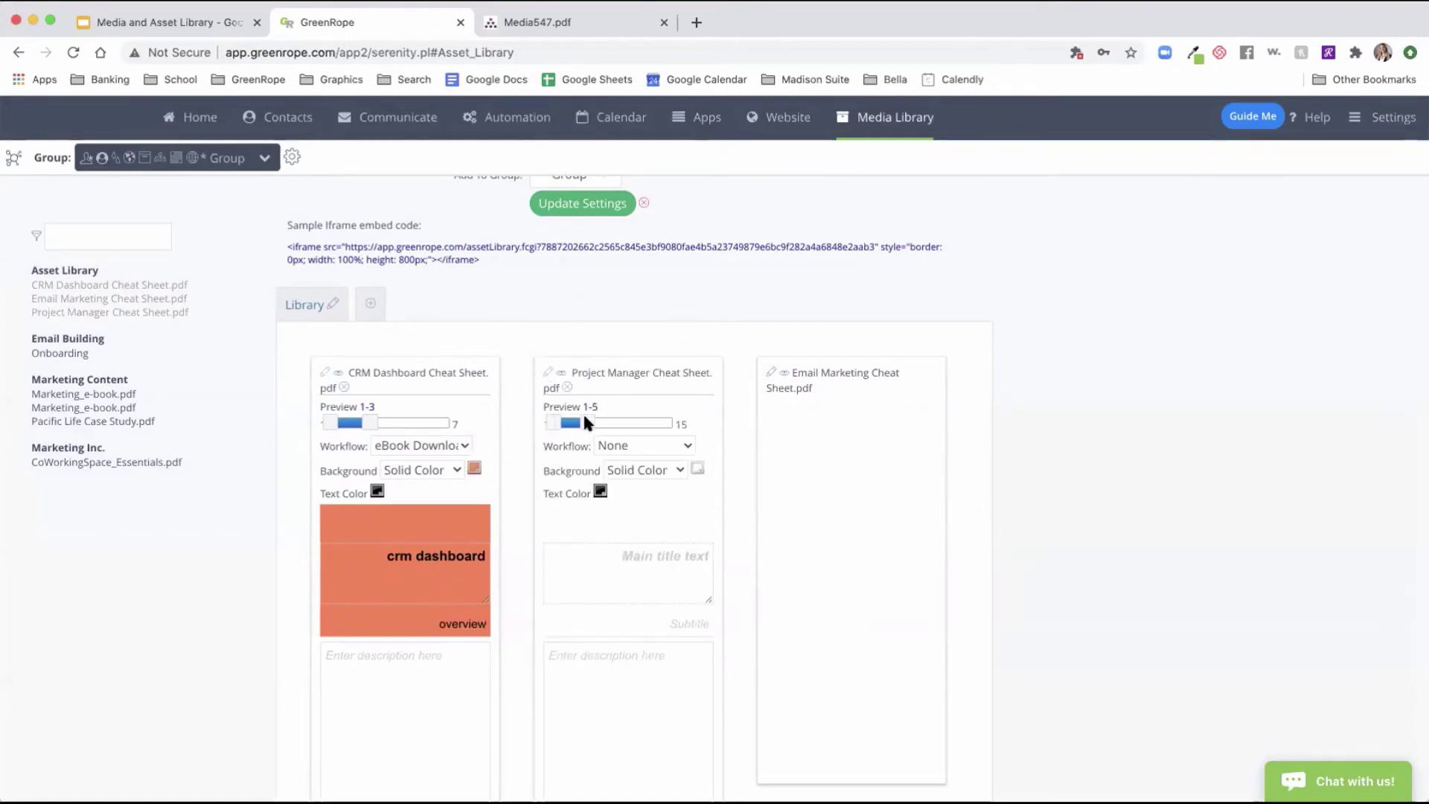
left_click(662, 470)
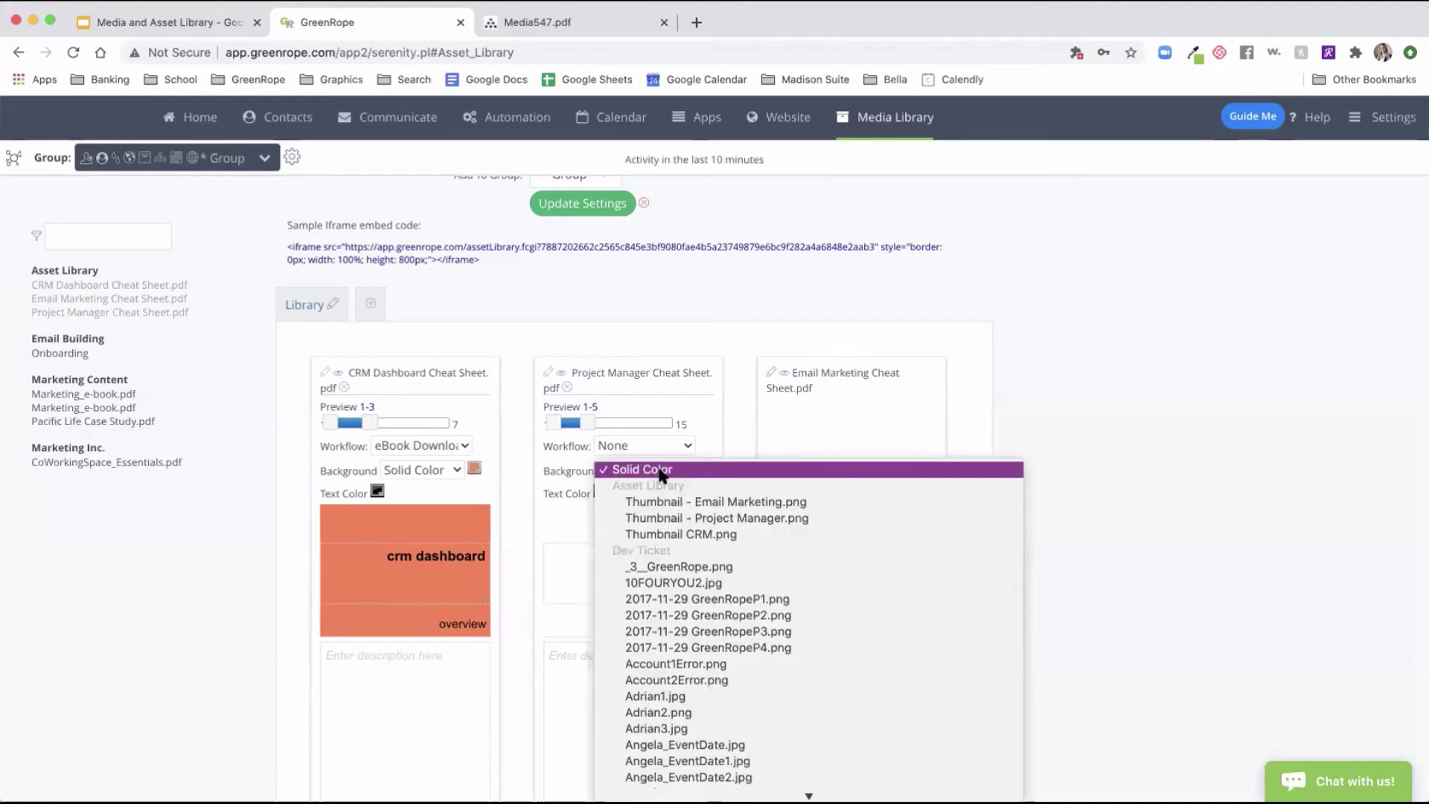
left_click(664, 517)
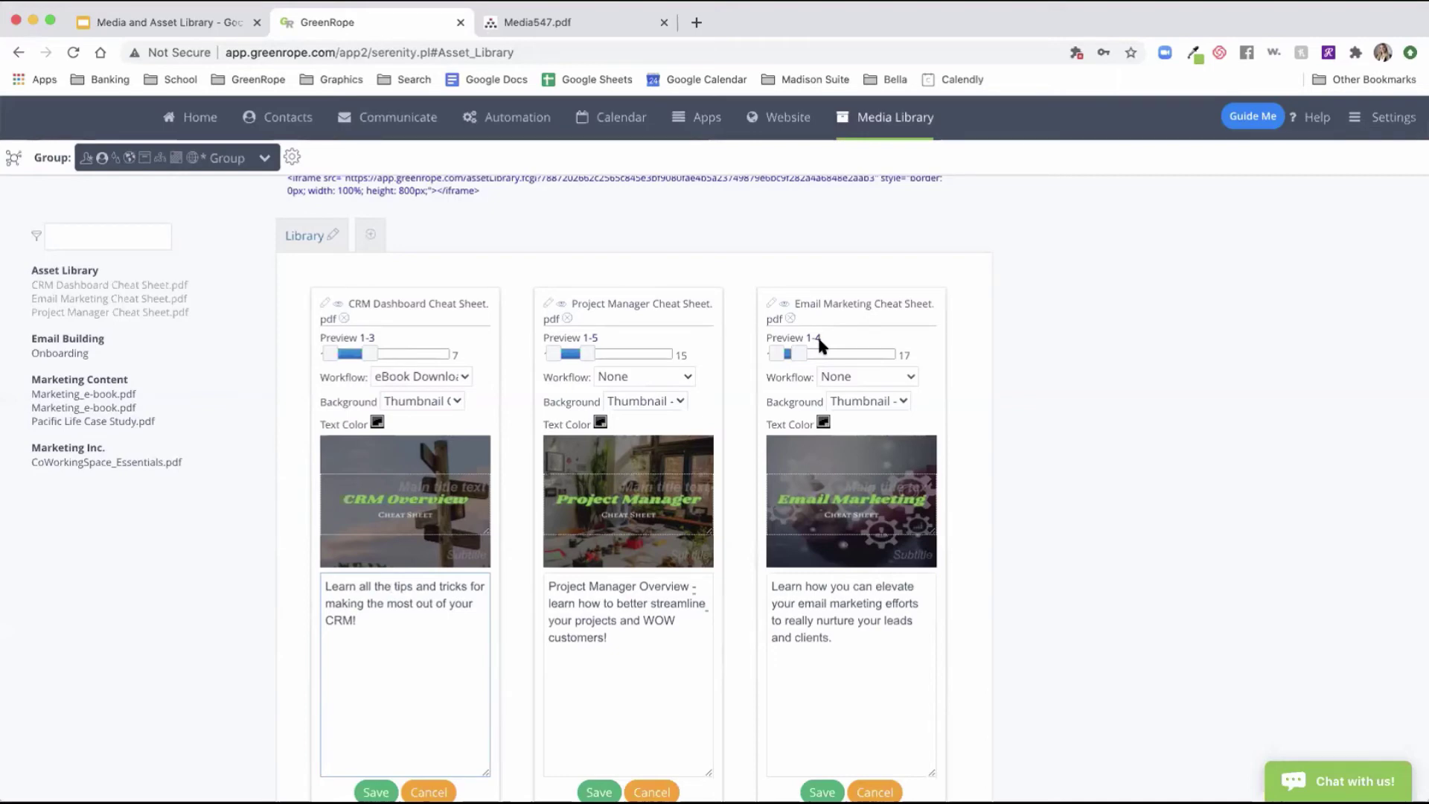
- Preview the CRM Dashboard, Project Manager and Email Marketing cheat sheets in turn through to the end of each preview
left_click(338, 305)
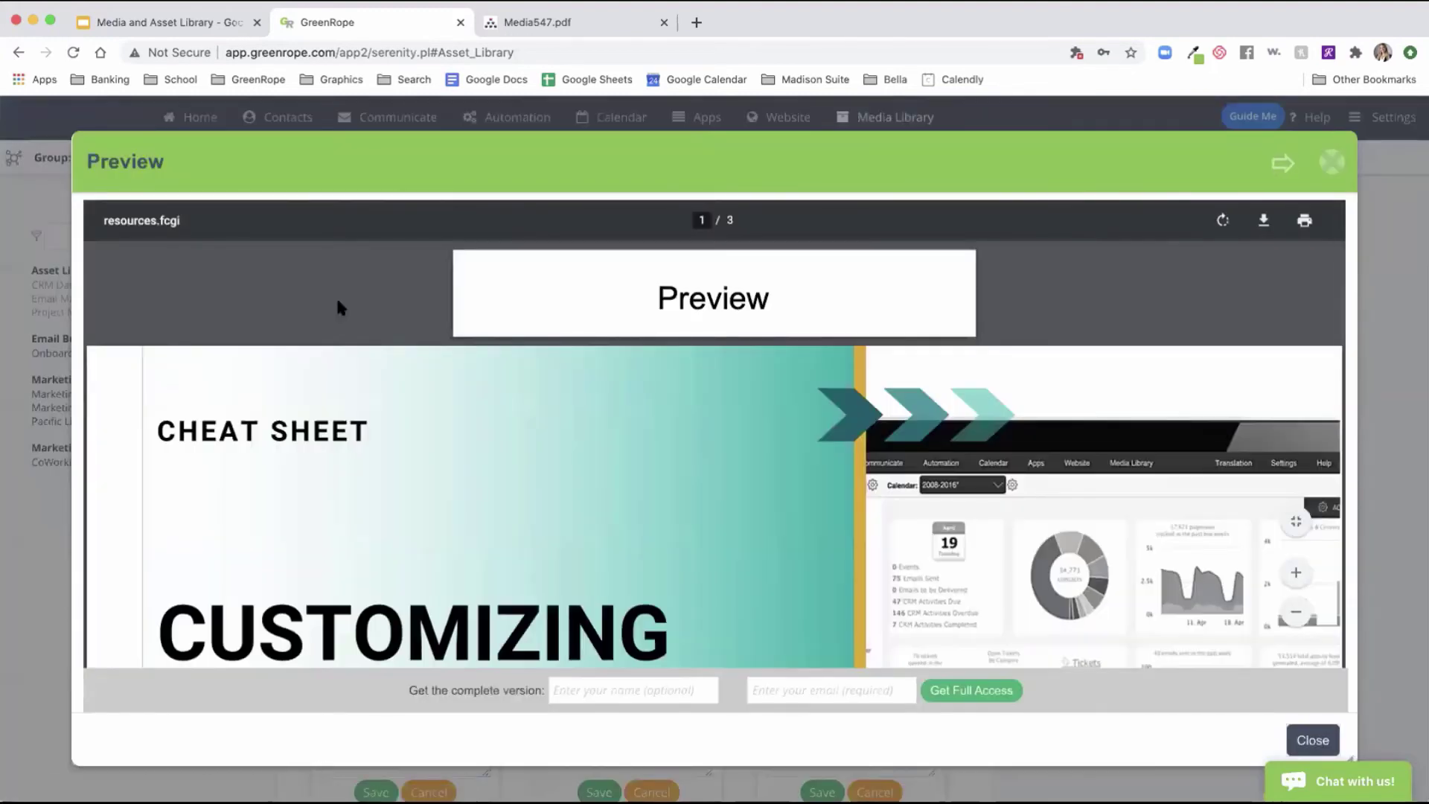
scroll(337, 304, "down", 2)
scroll(337, 301, "down", 5)
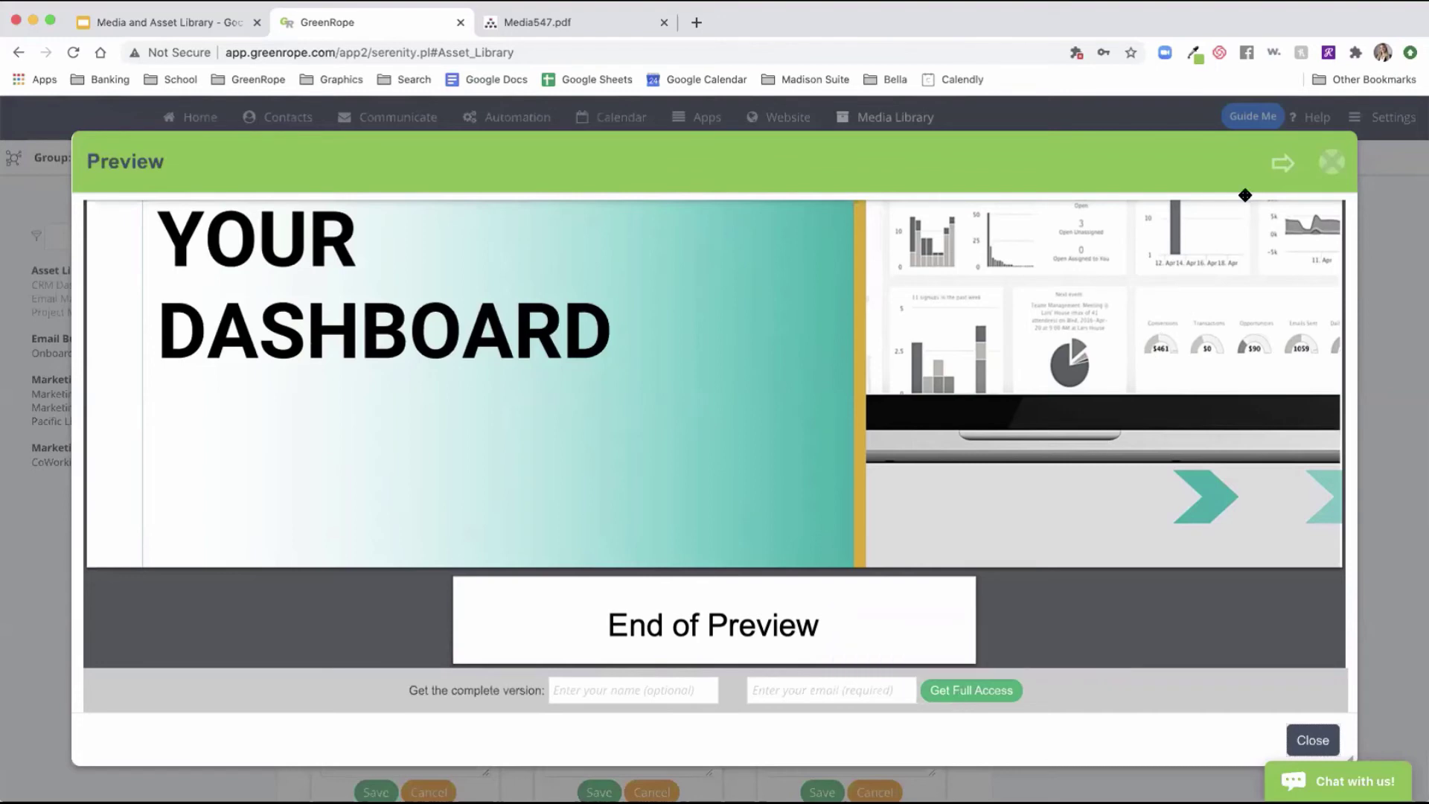
left_click(1281, 164)
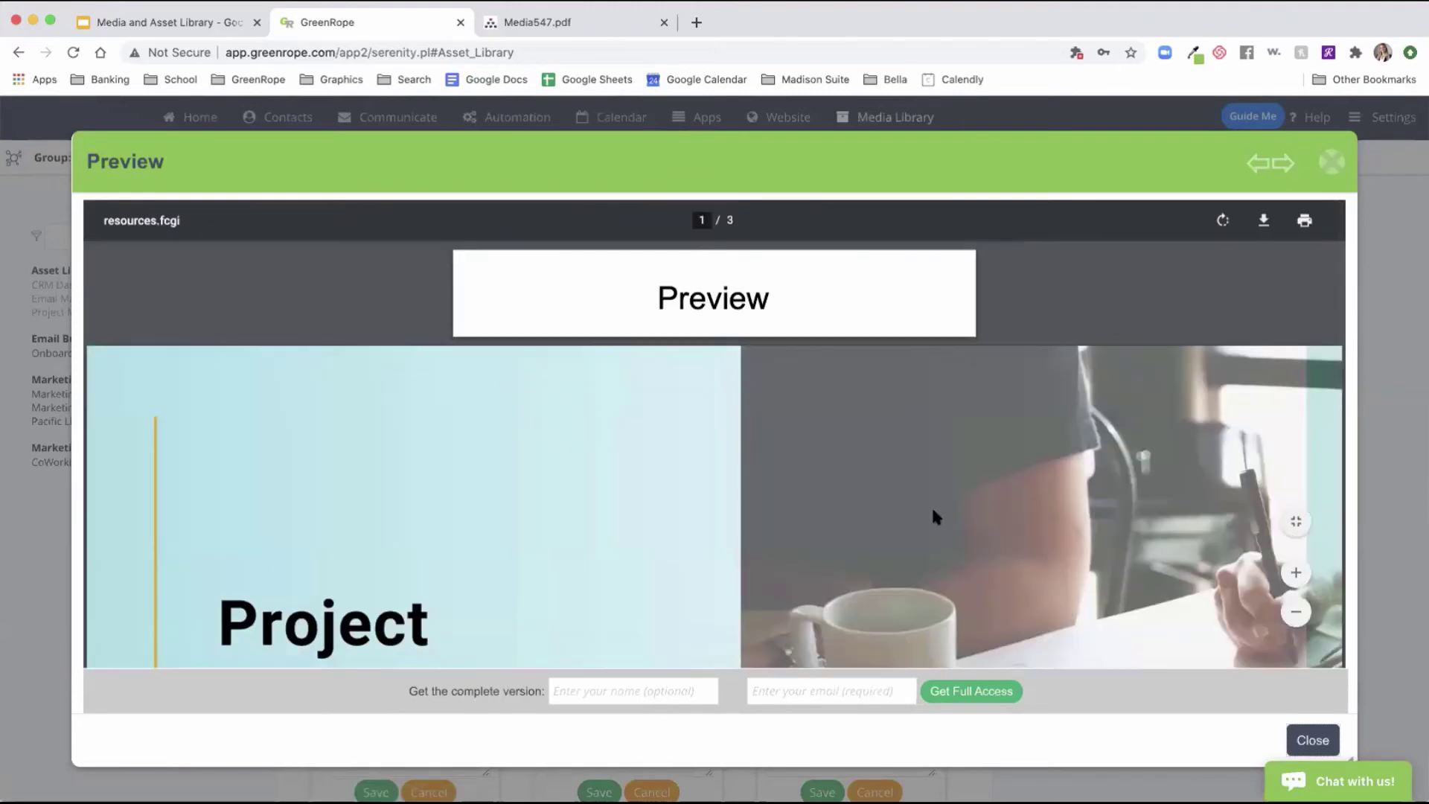
scroll(931, 508, "down", 10)
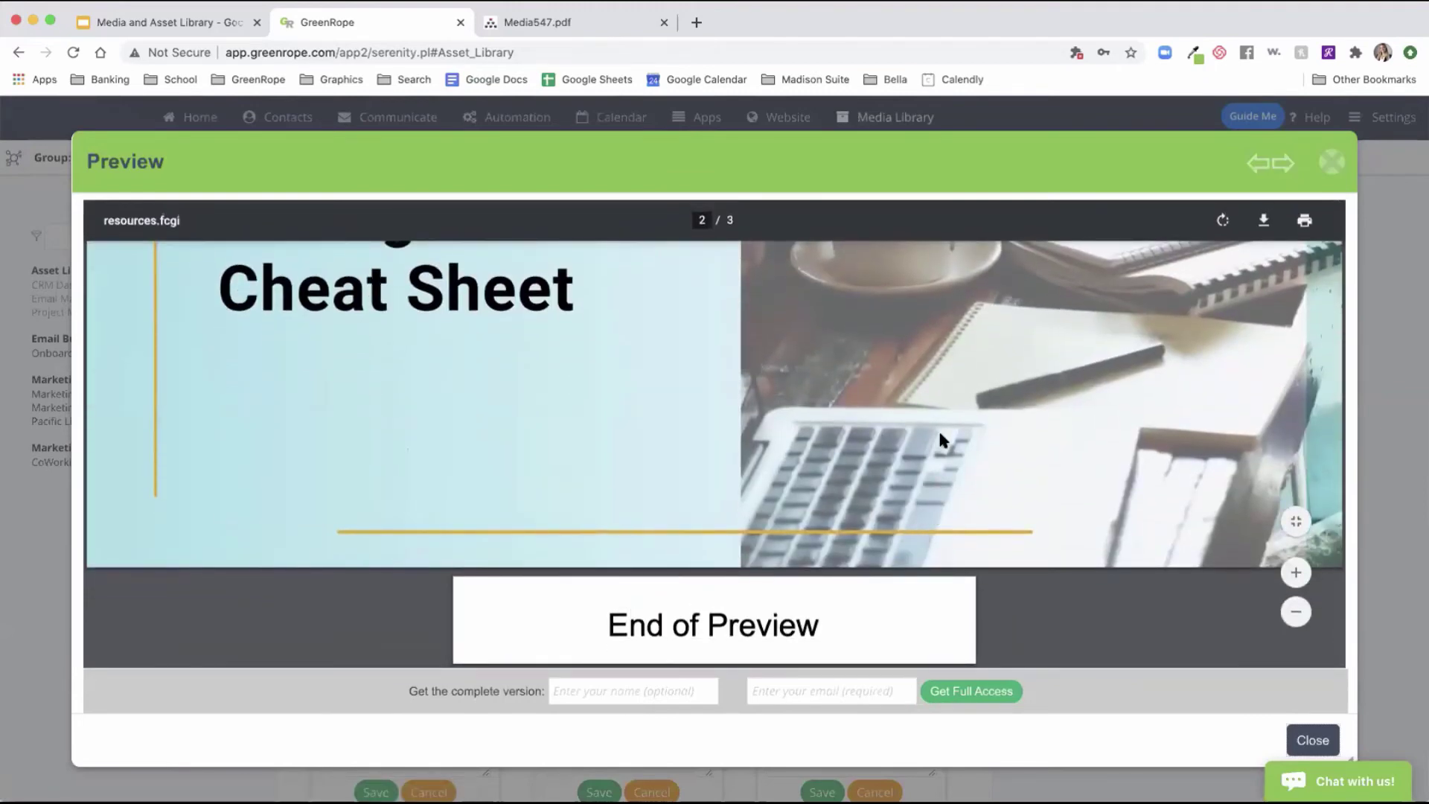
scroll(939, 429, "up", 5)
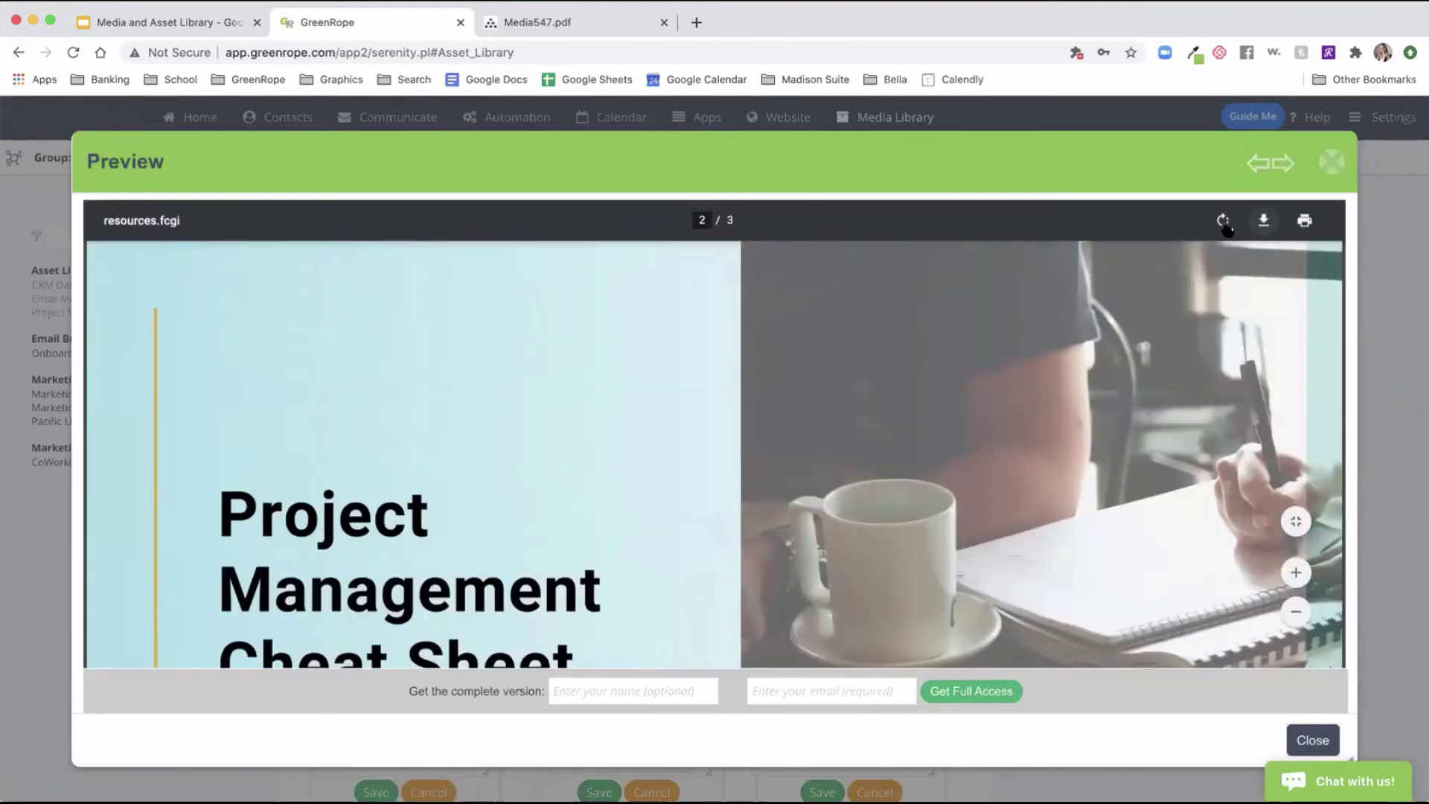
left_click(1281, 165)
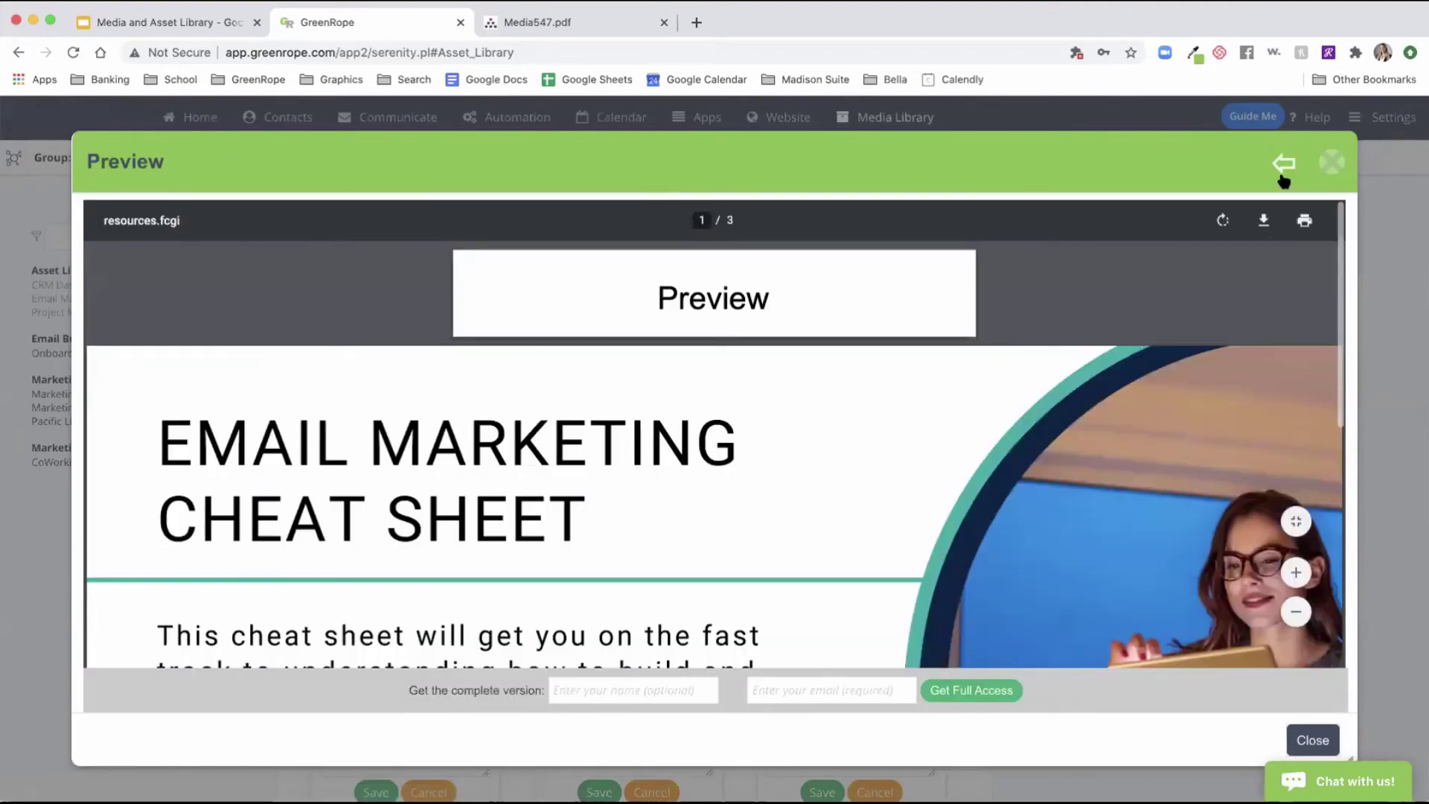
scroll(1137, 387, "down", 5)
scroll(1137, 387, "down", 5)
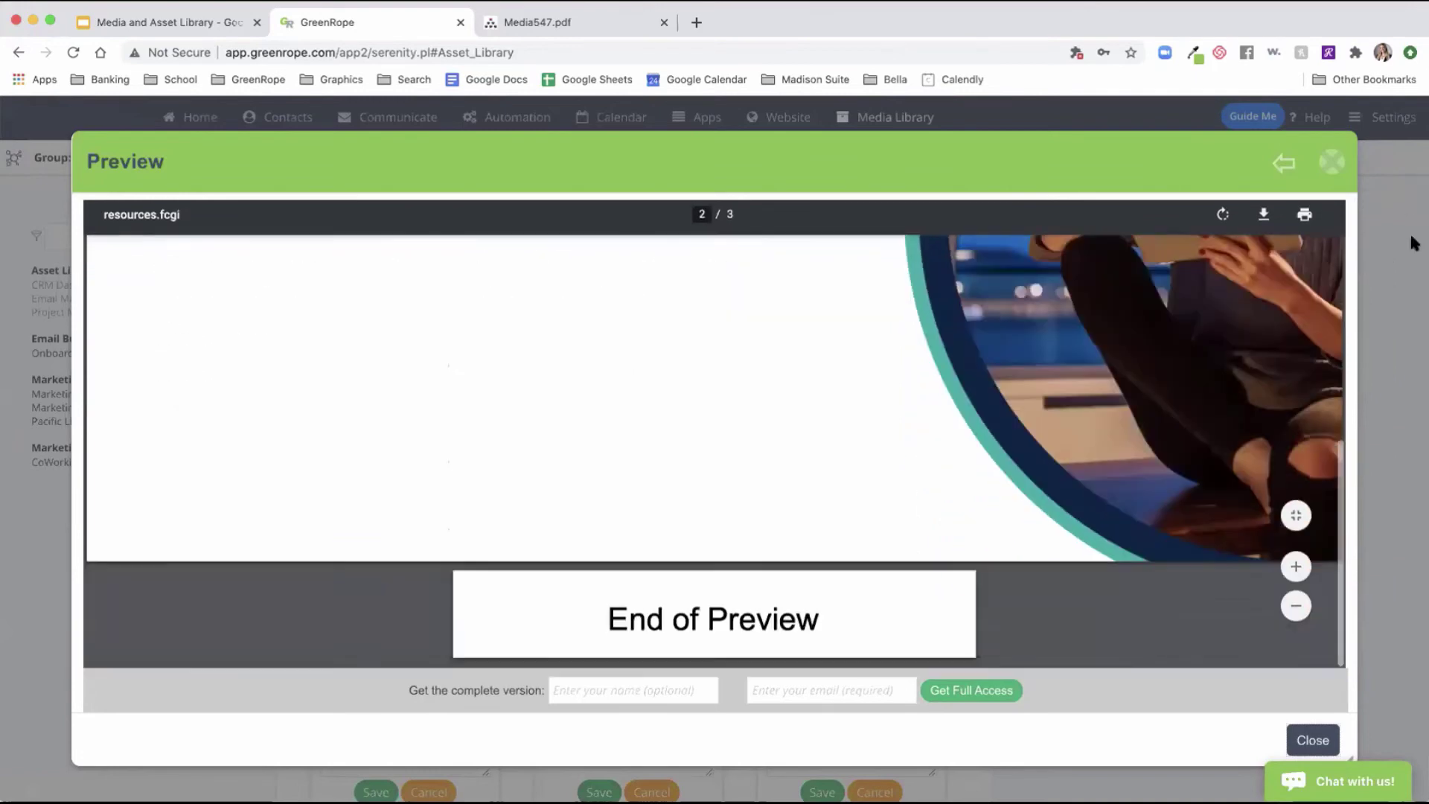
left_click(1332, 161)
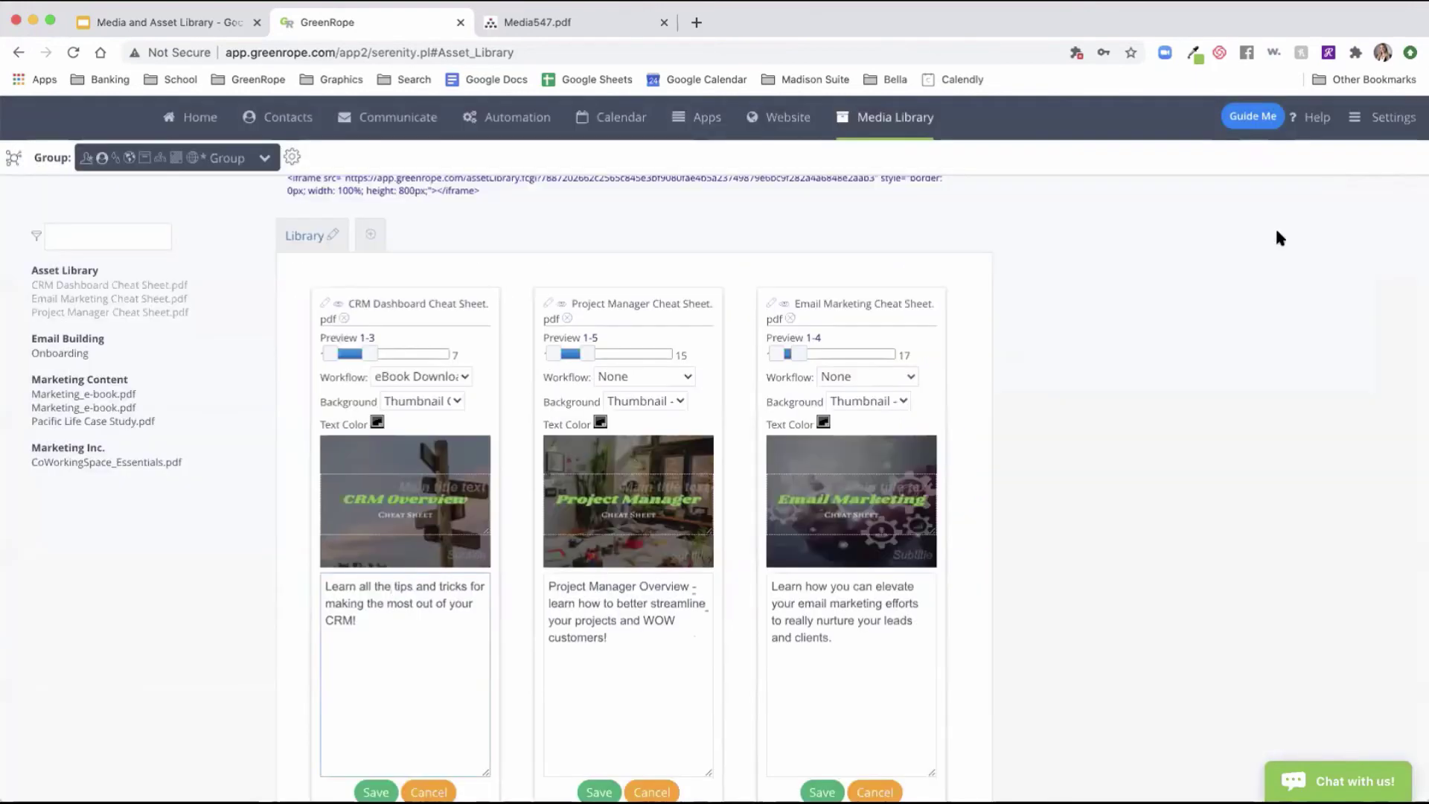
- Save the CRM Dashboard, Project Manager and Email Marketing tiles
scroll(1061, 399, "down", 2)
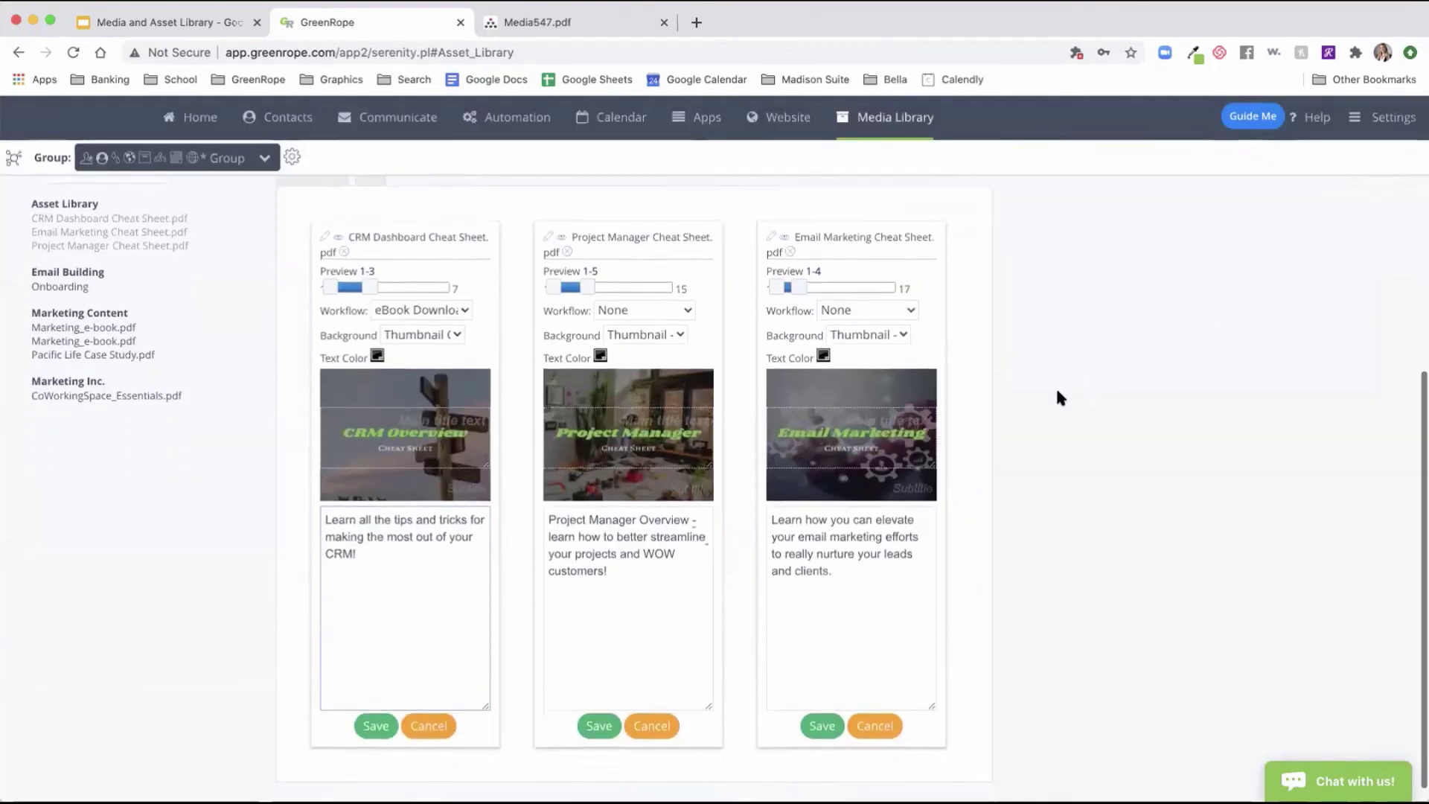
left_click(377, 715)
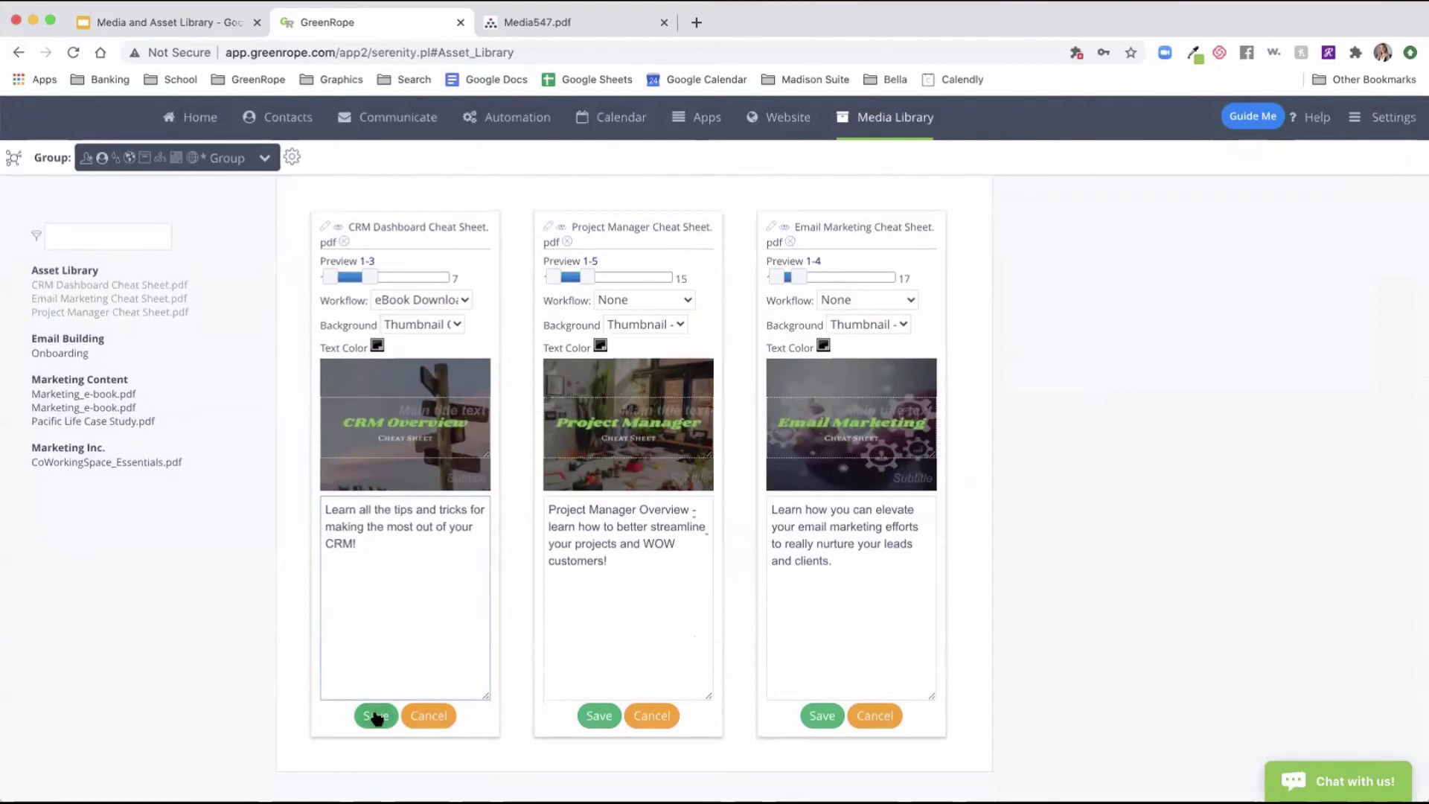
left_click(595, 715)
left_click(822, 715)
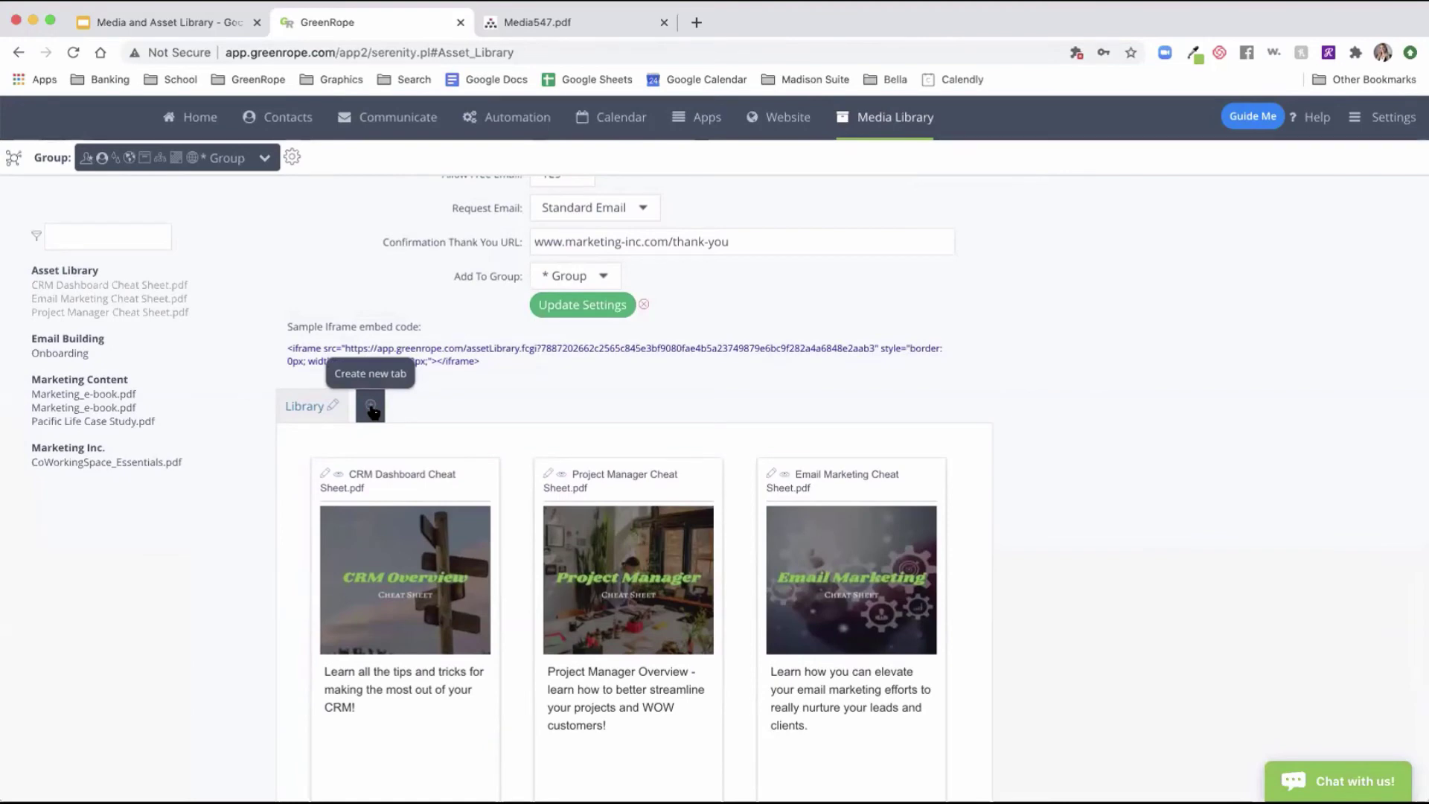
- Create a new asset library tab labelled "Services"
left_click(371, 408)
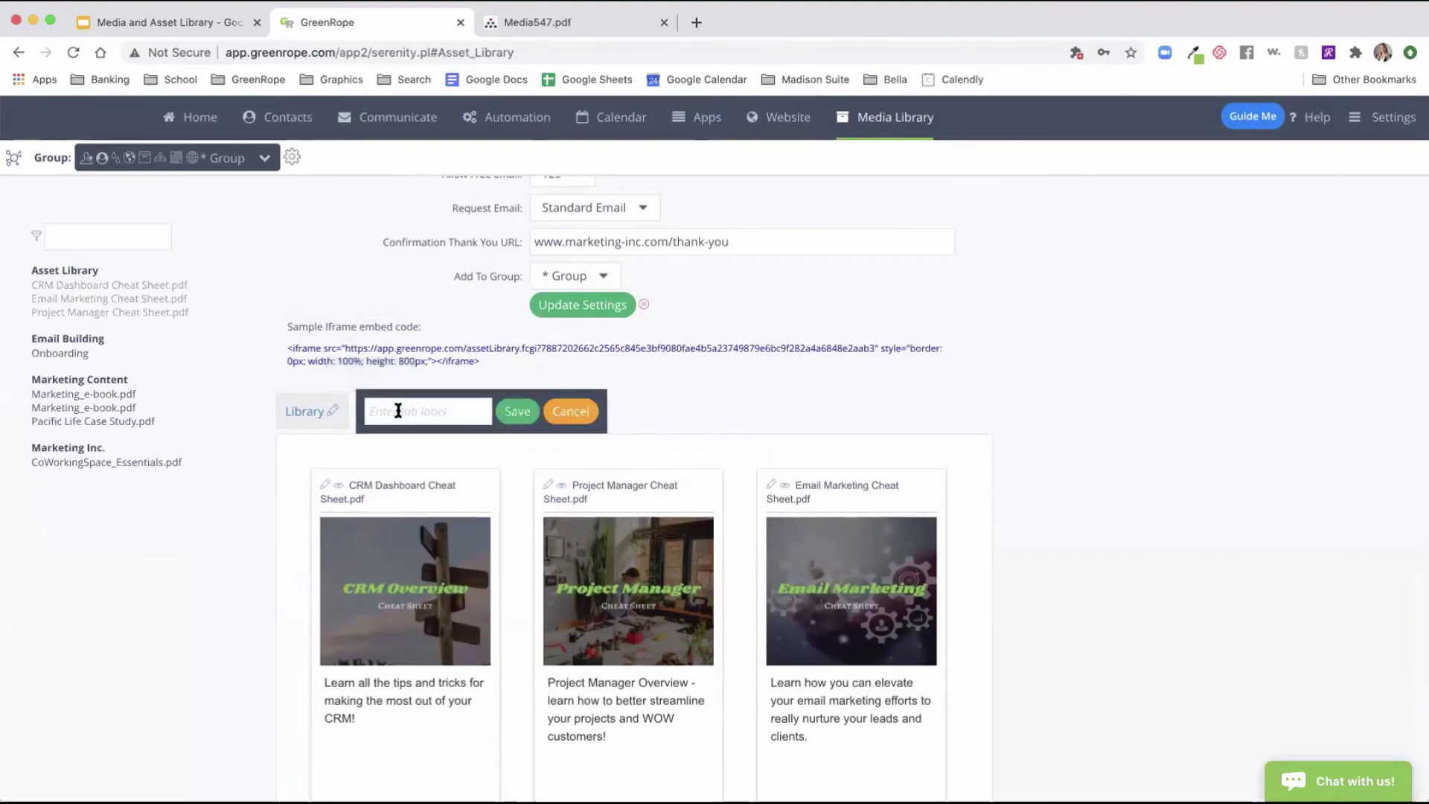
type("Services")
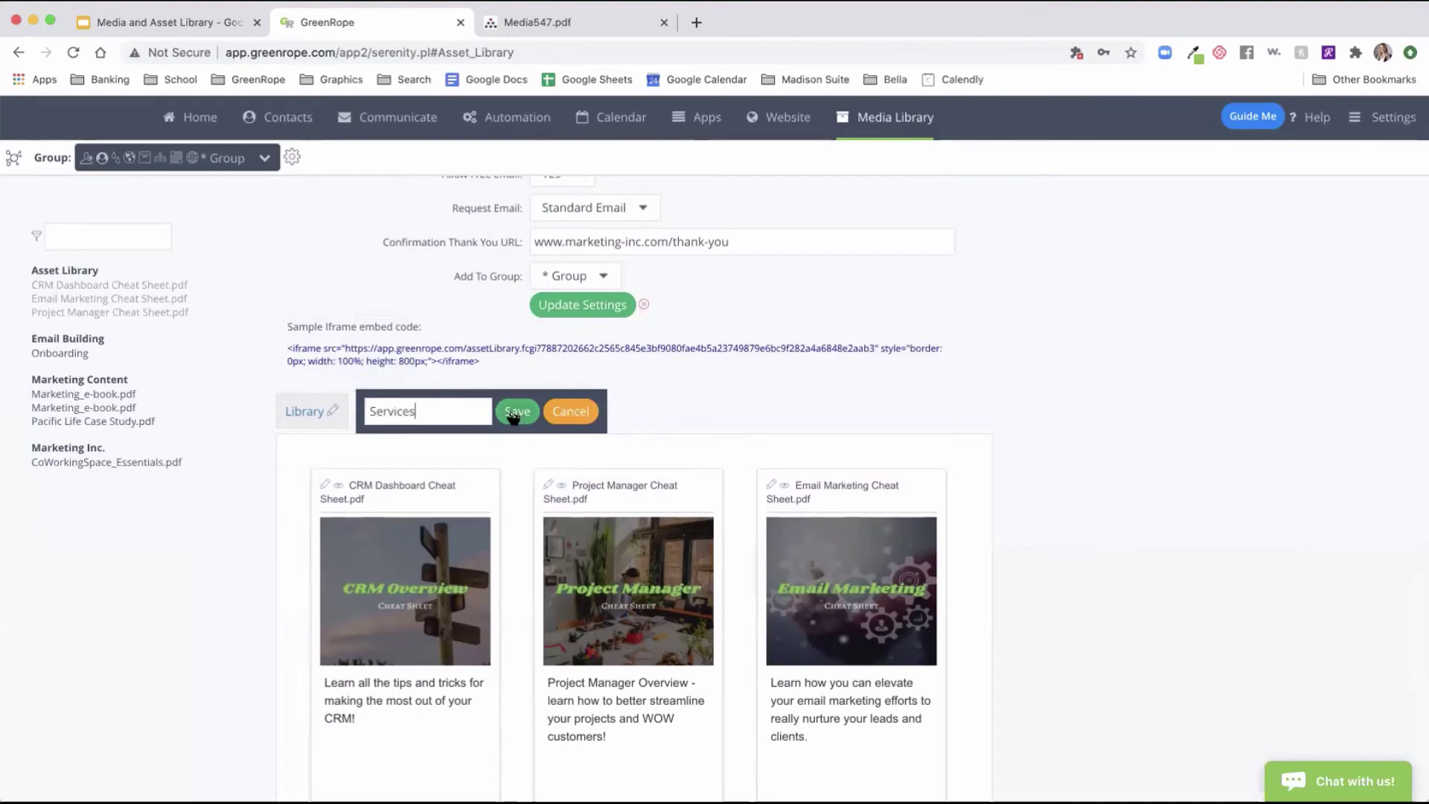
left_click(515, 412)
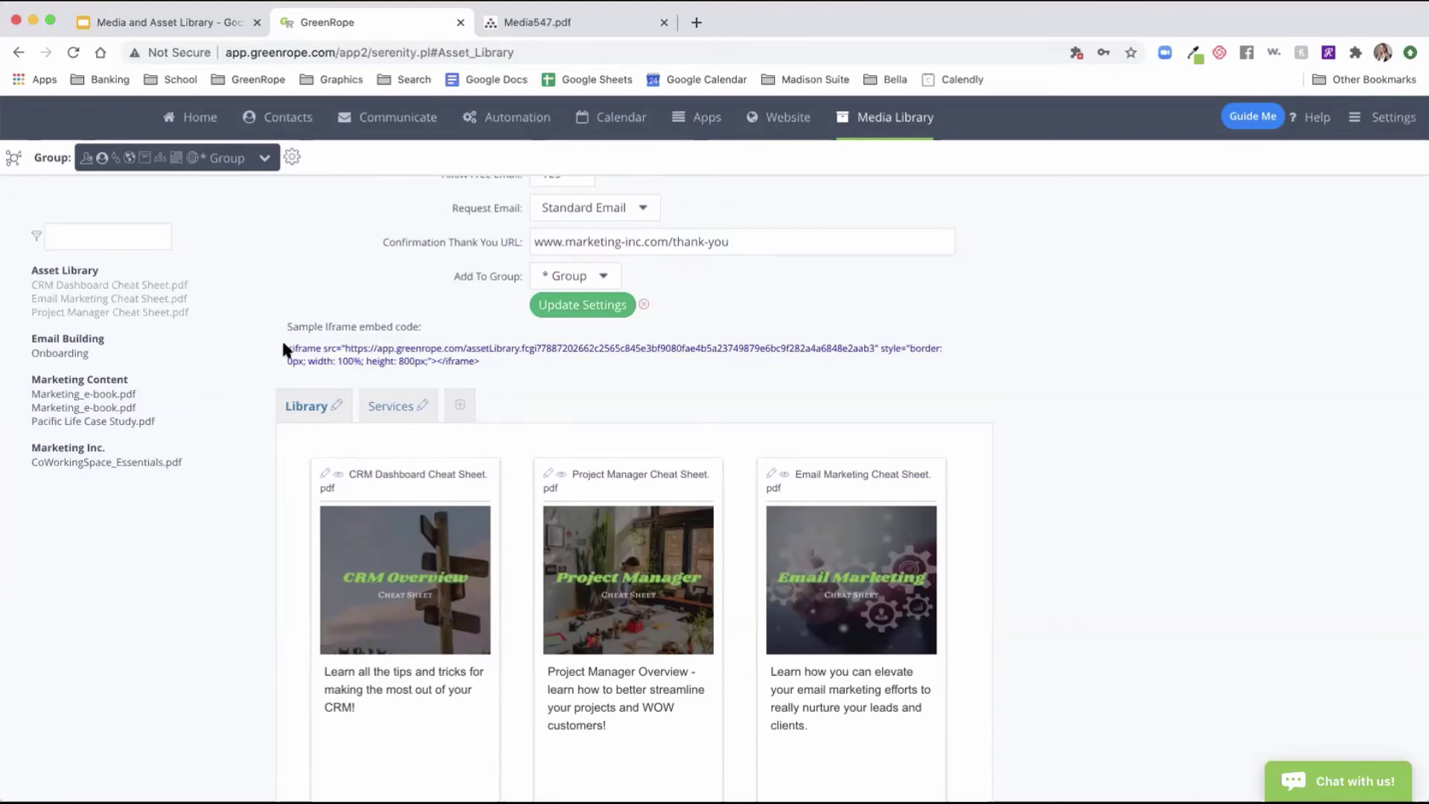
- Load the URL from the sample iframe embed code in the Media547.pdf browser tab and open the Project Manager eBook there
left_click_drag(282, 344, 492, 366)
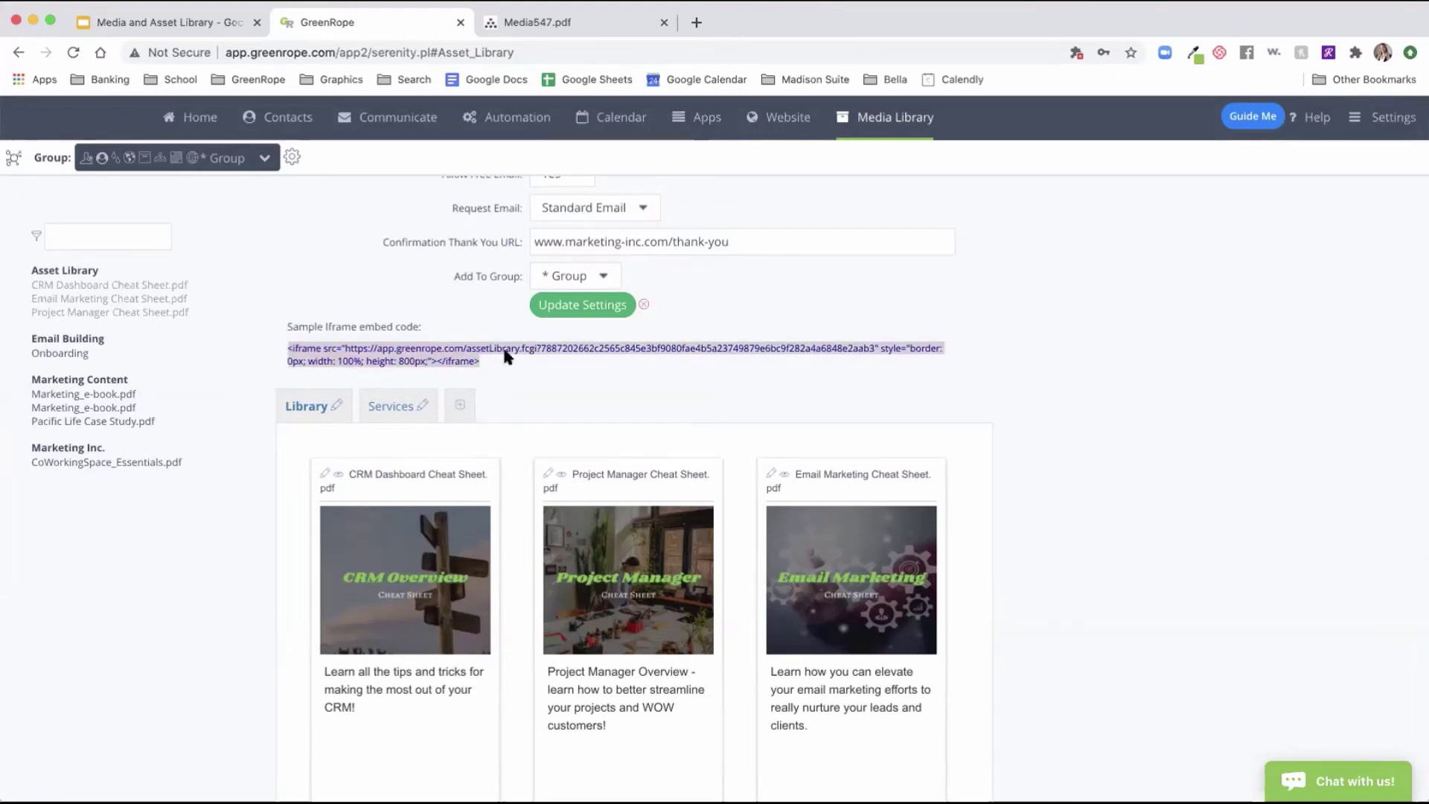
left_click(484, 361)
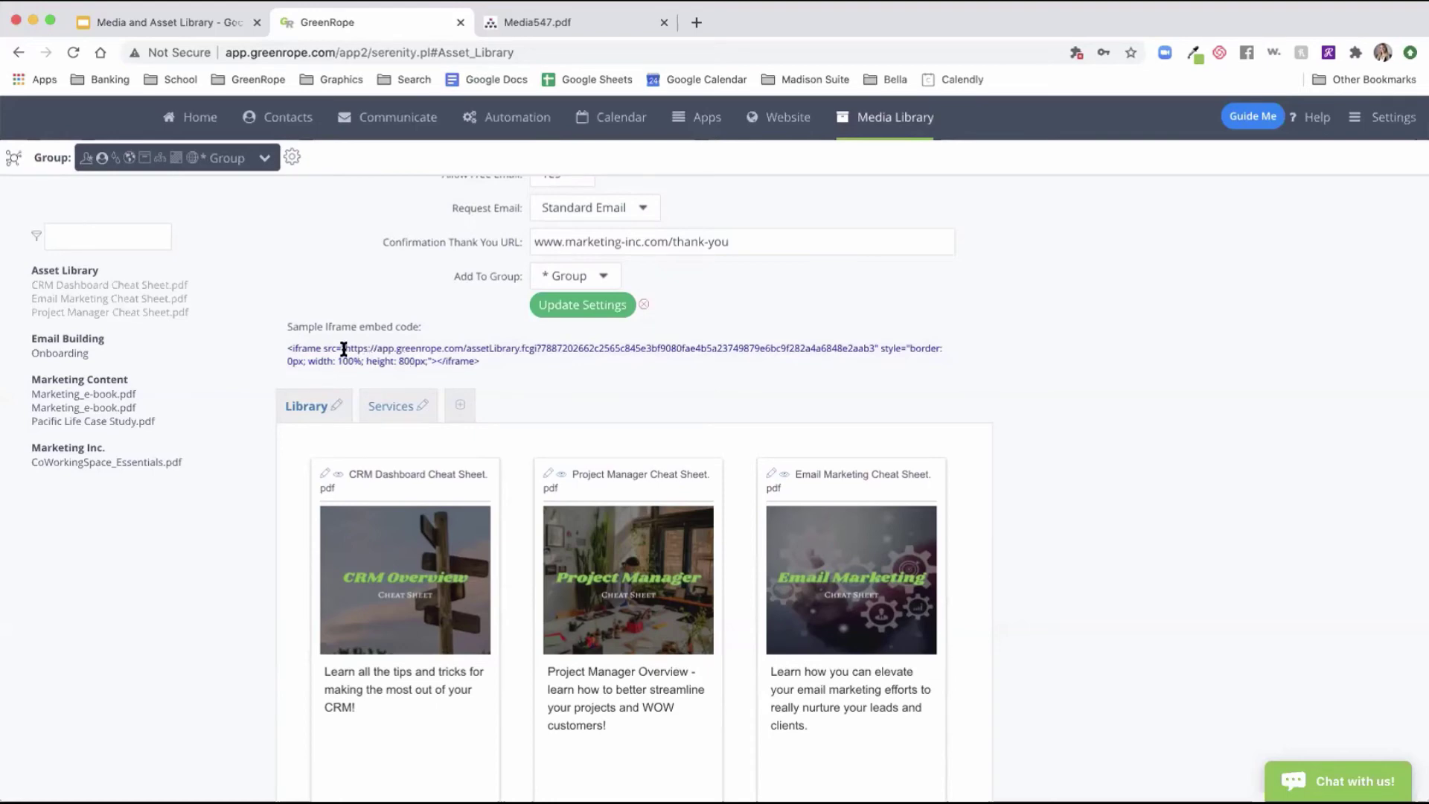
left_click_drag(344, 348, 874, 346)
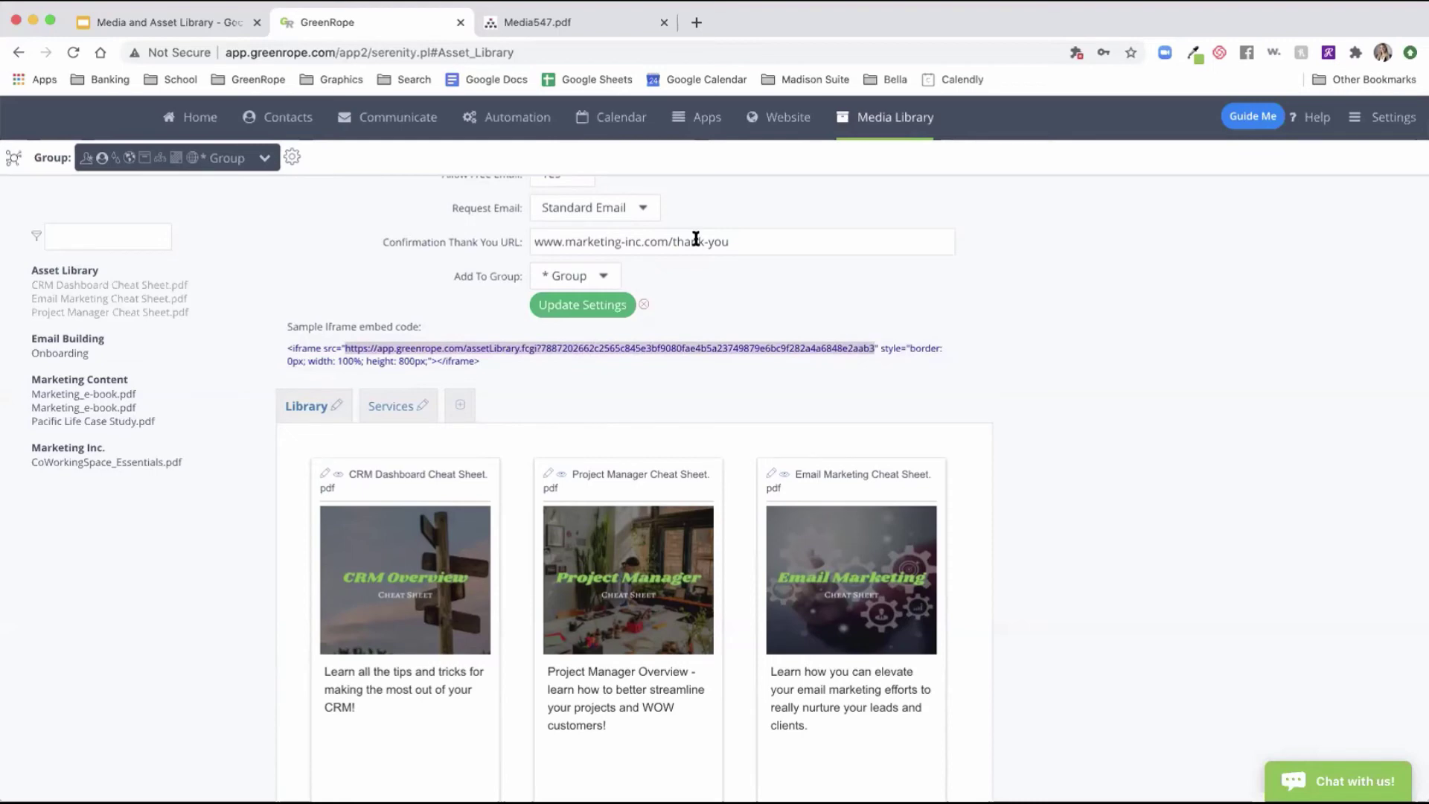
left_click(619, 26)
left_click(610, 52)
key("super+v")
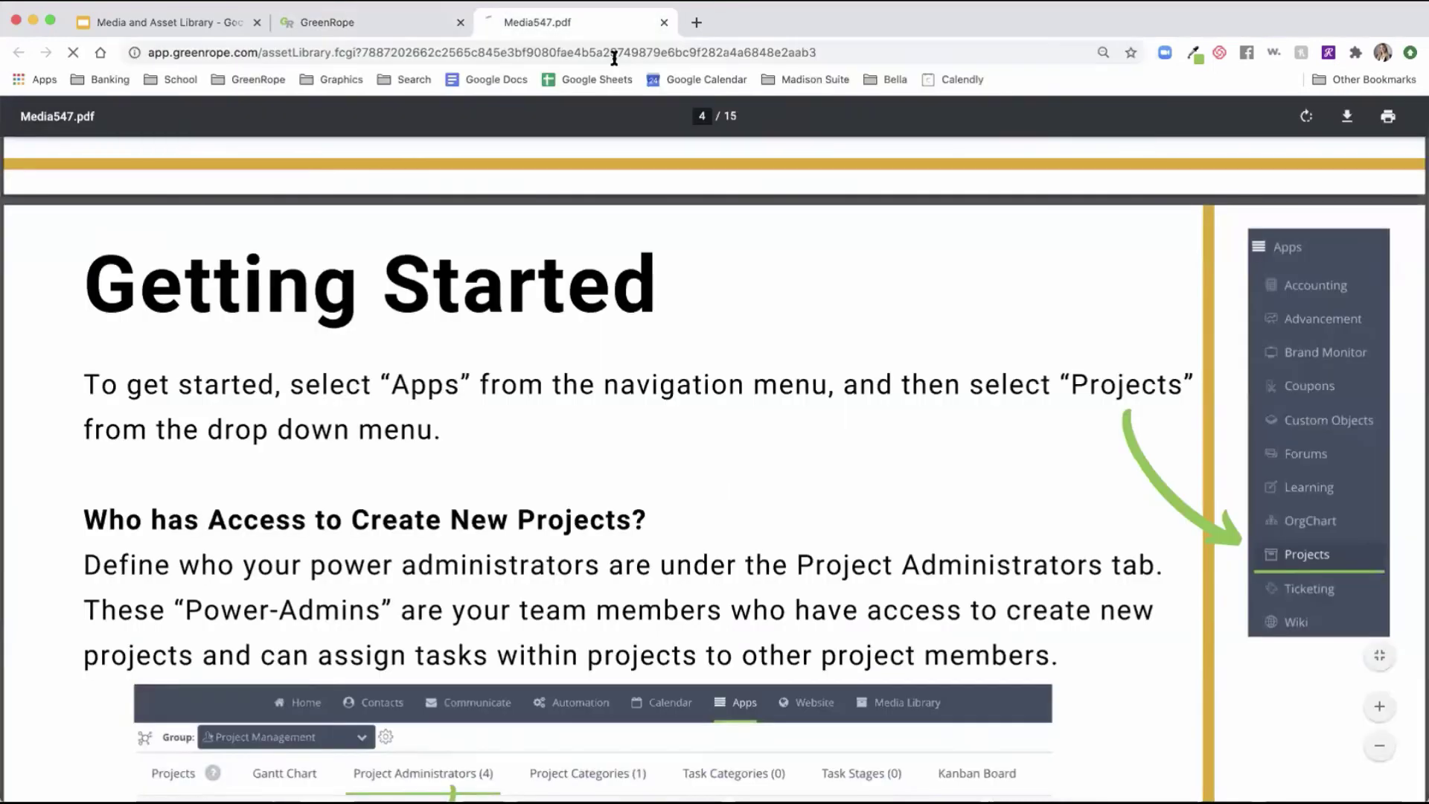
key("Return")
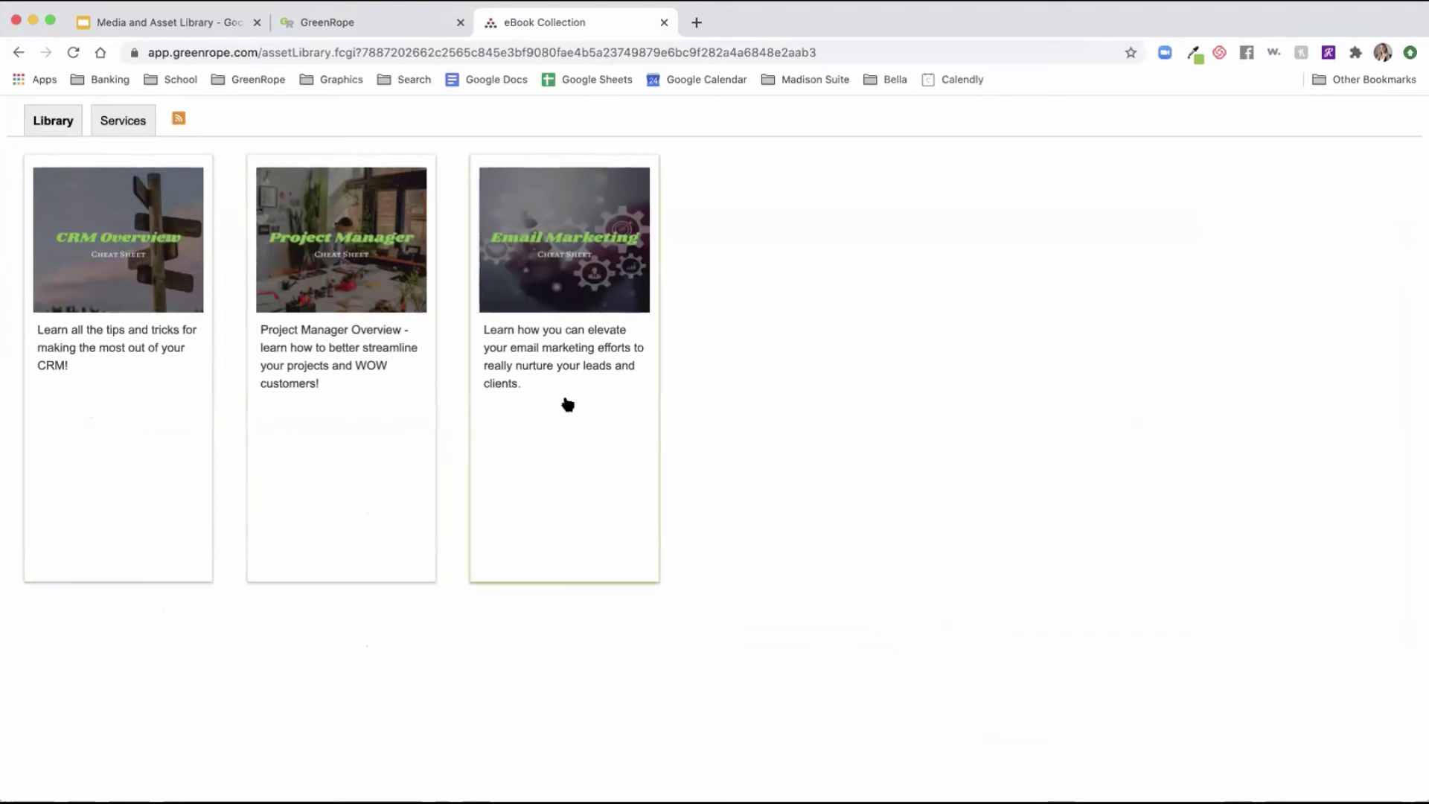
left_click(359, 309)
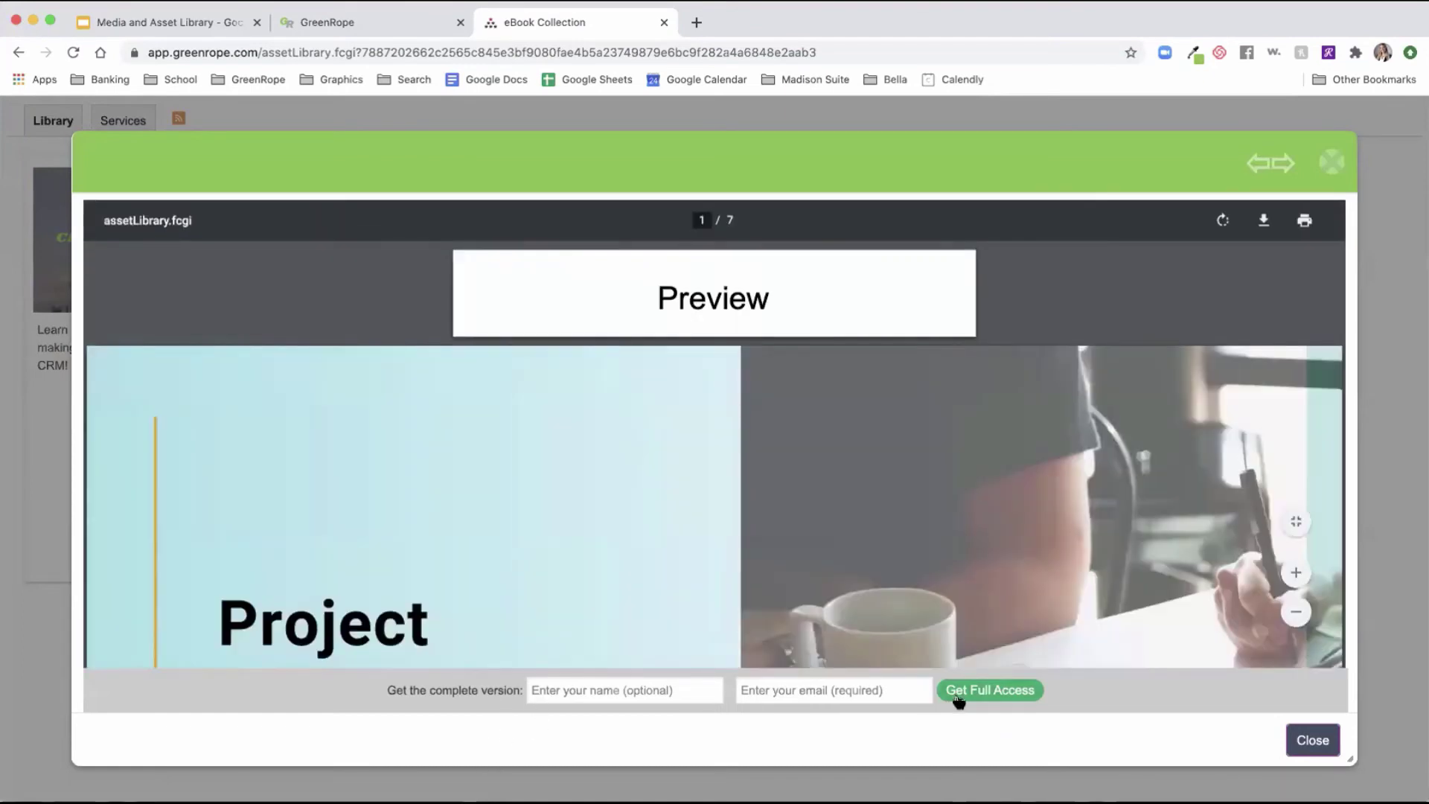
- Return to GreenRope, leave the asset library without saving, and search the Link Library's static links for "journey"
key("ctrl+shift+Tab")
scroll(993, 408, "up", 3)
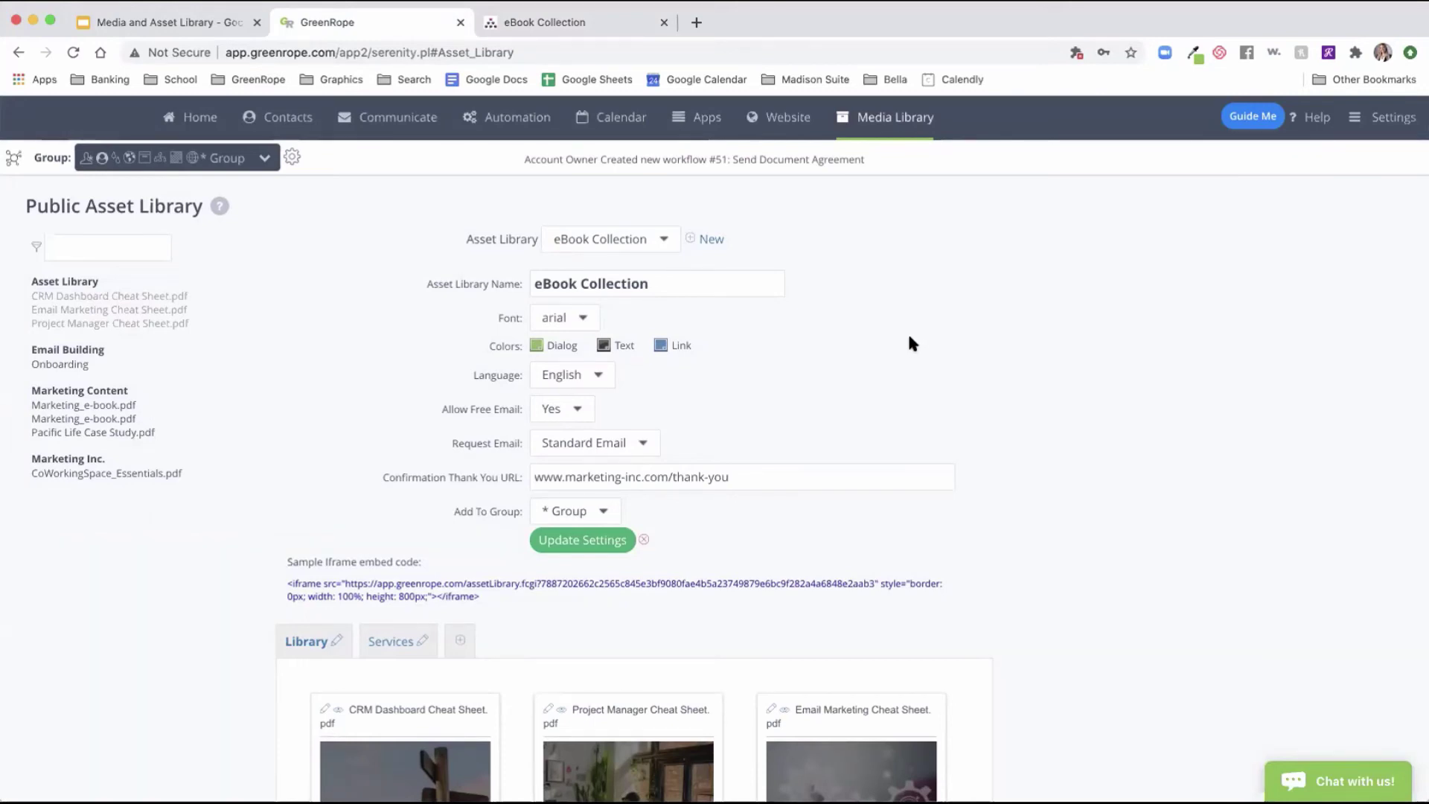
mouse_move(514, 117)
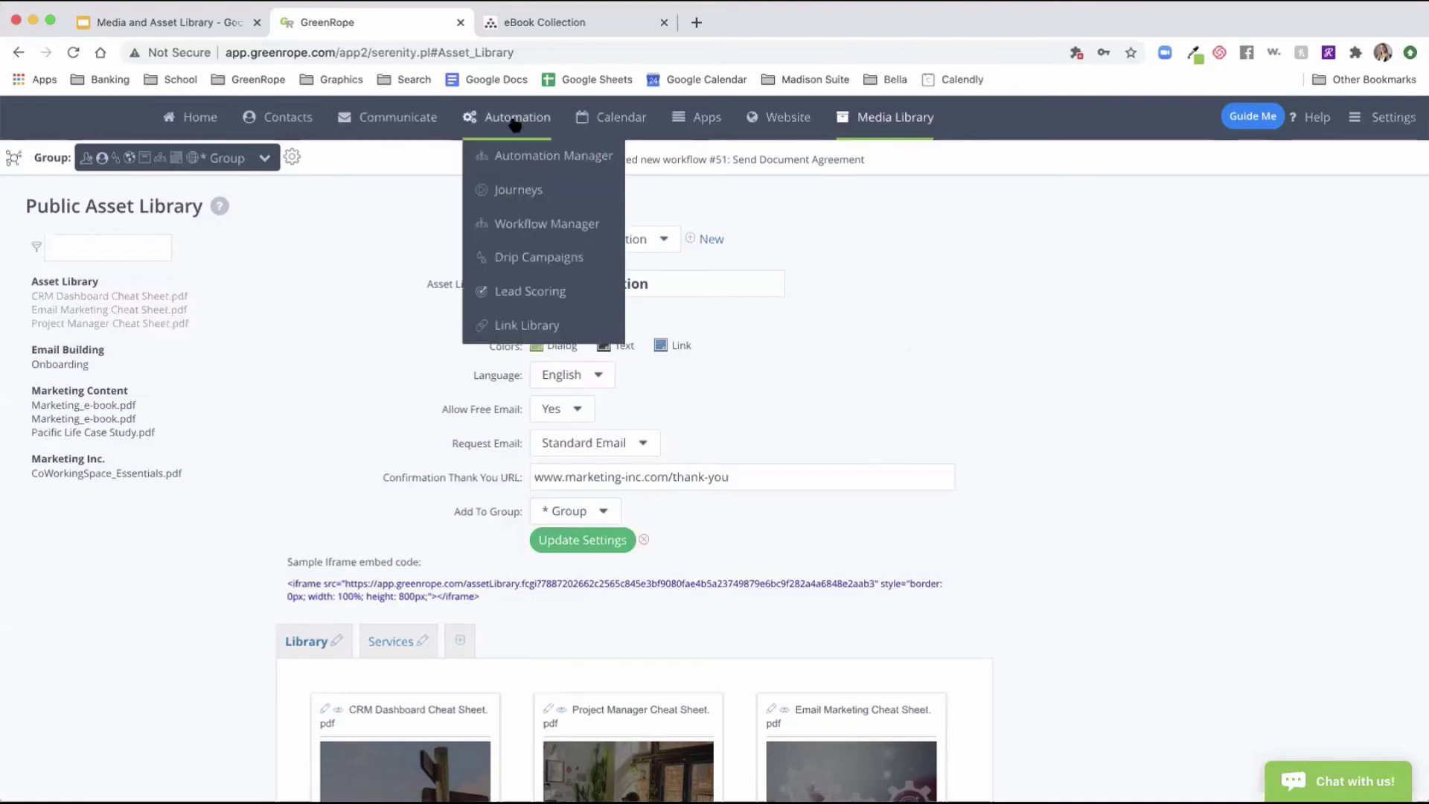
left_click(506, 321)
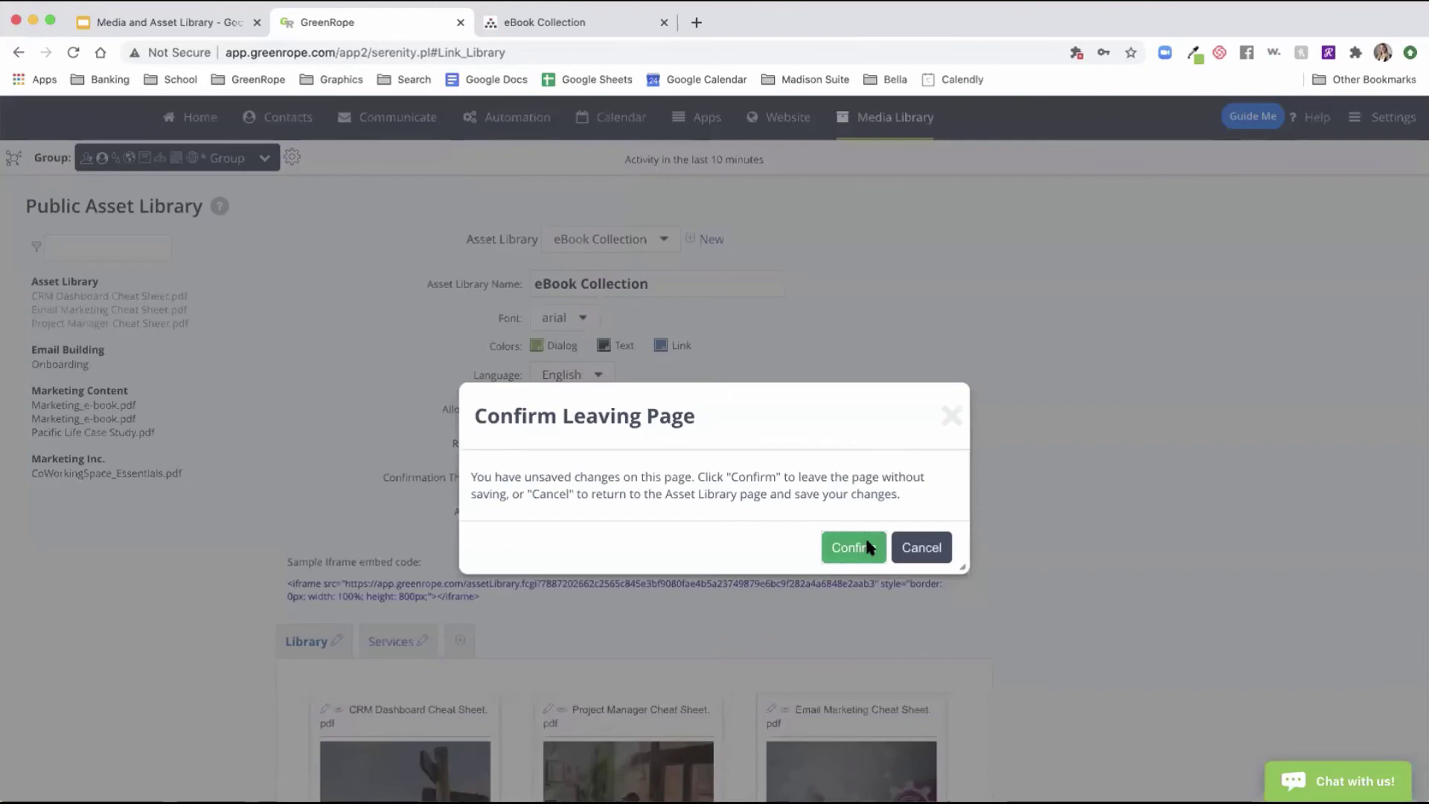
left_click(863, 545)
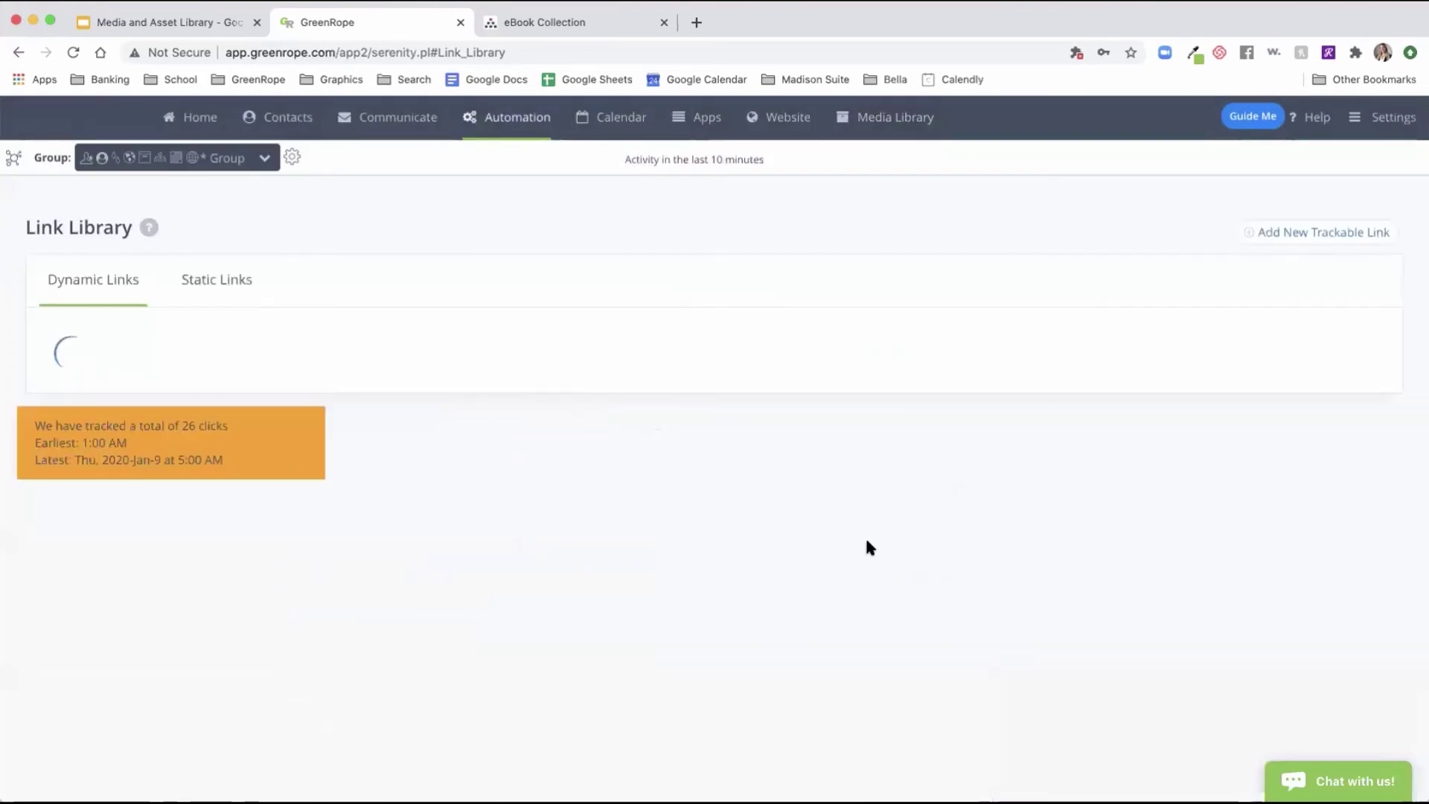
left_click(243, 298)
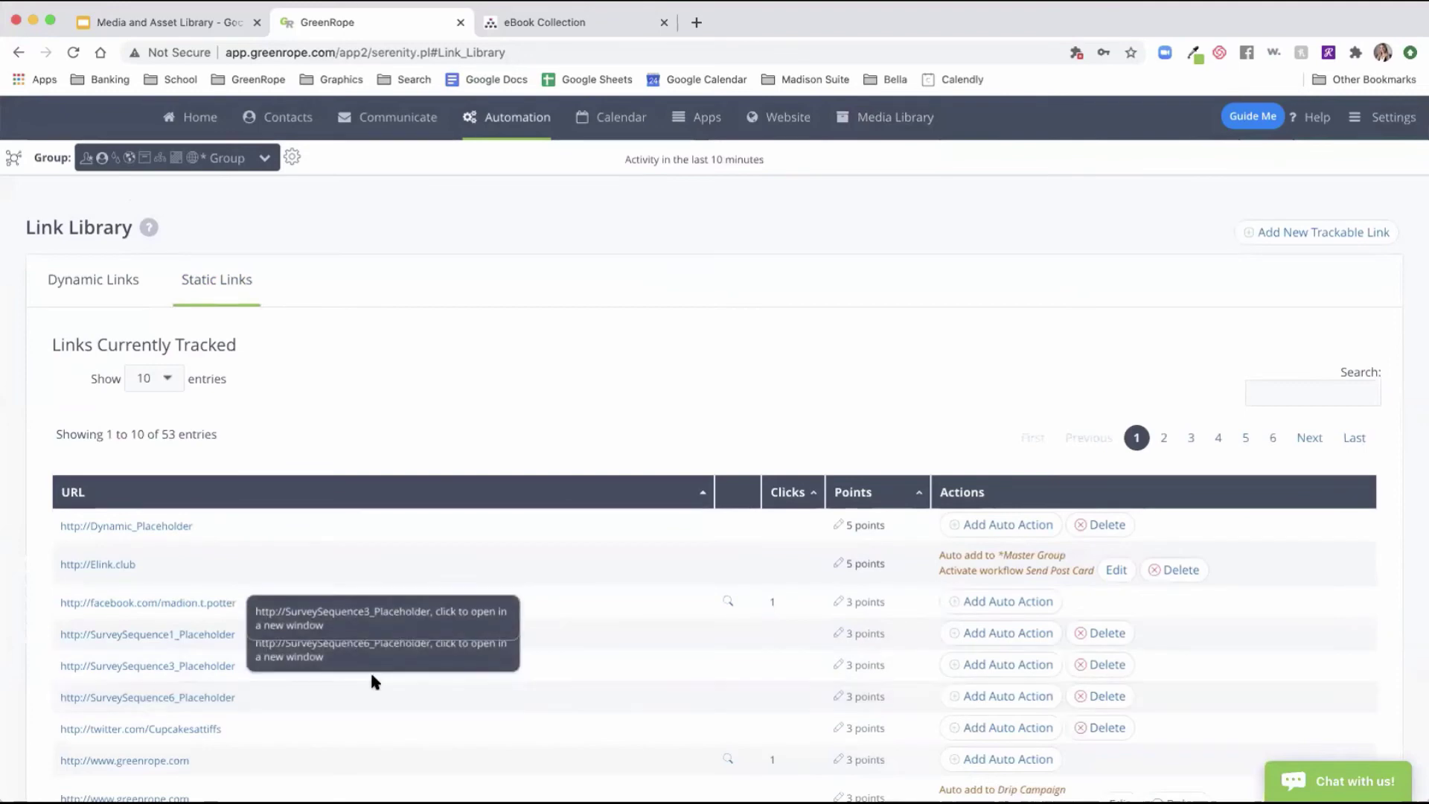
type("journey")
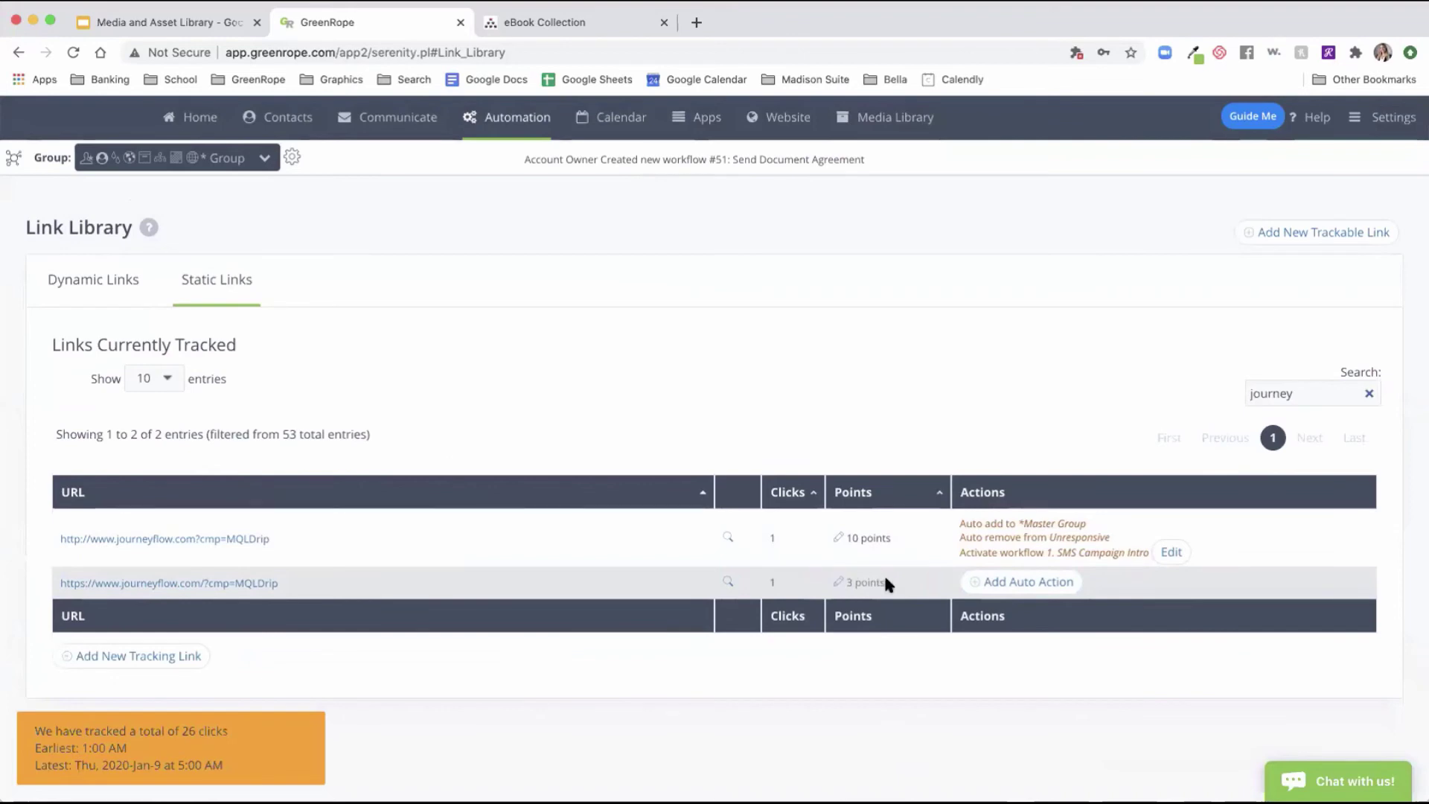
left_click(1010, 582)
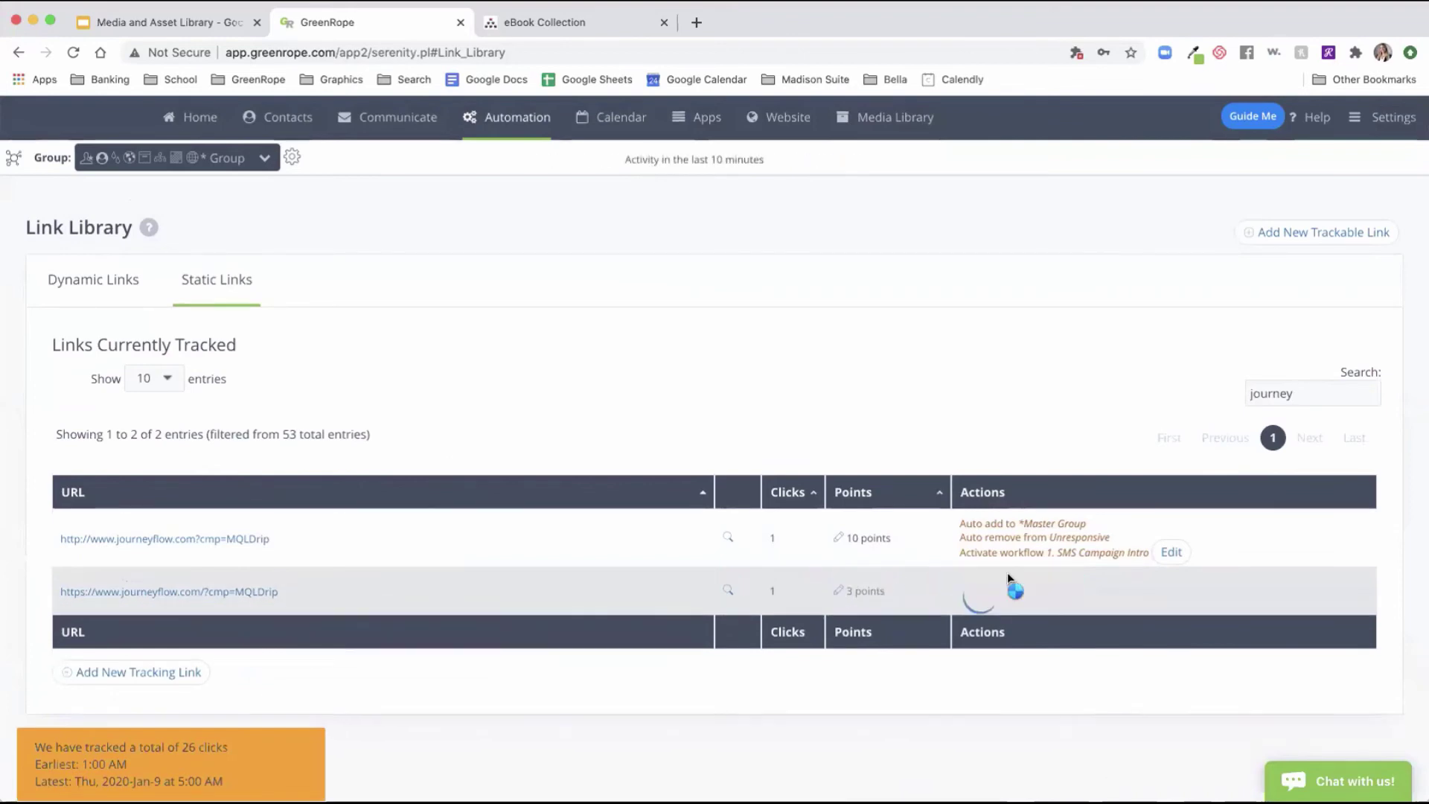
scroll(1007, 570, "down", 2)
scroll(1007, 573, "down", 1)
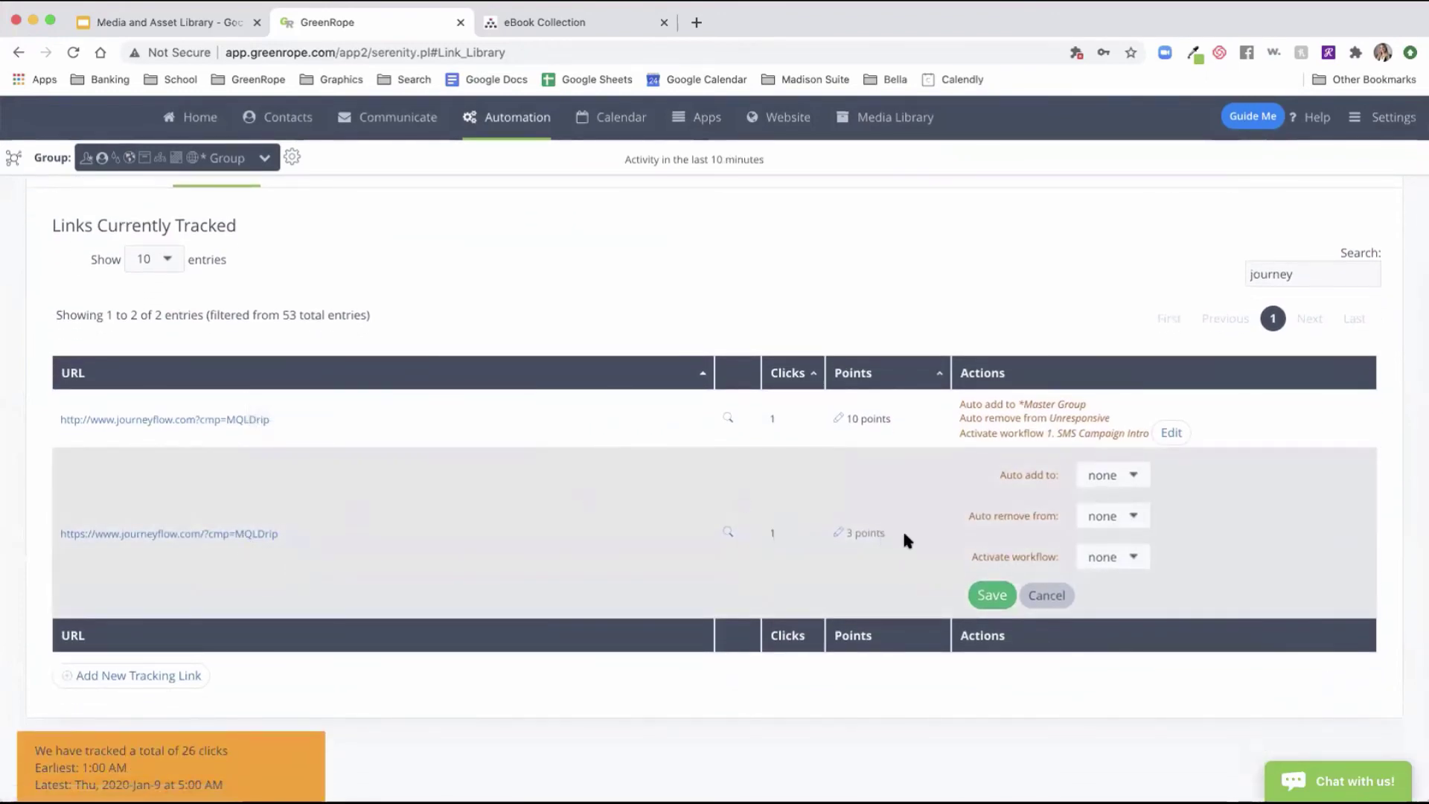
left_click(1134, 484)
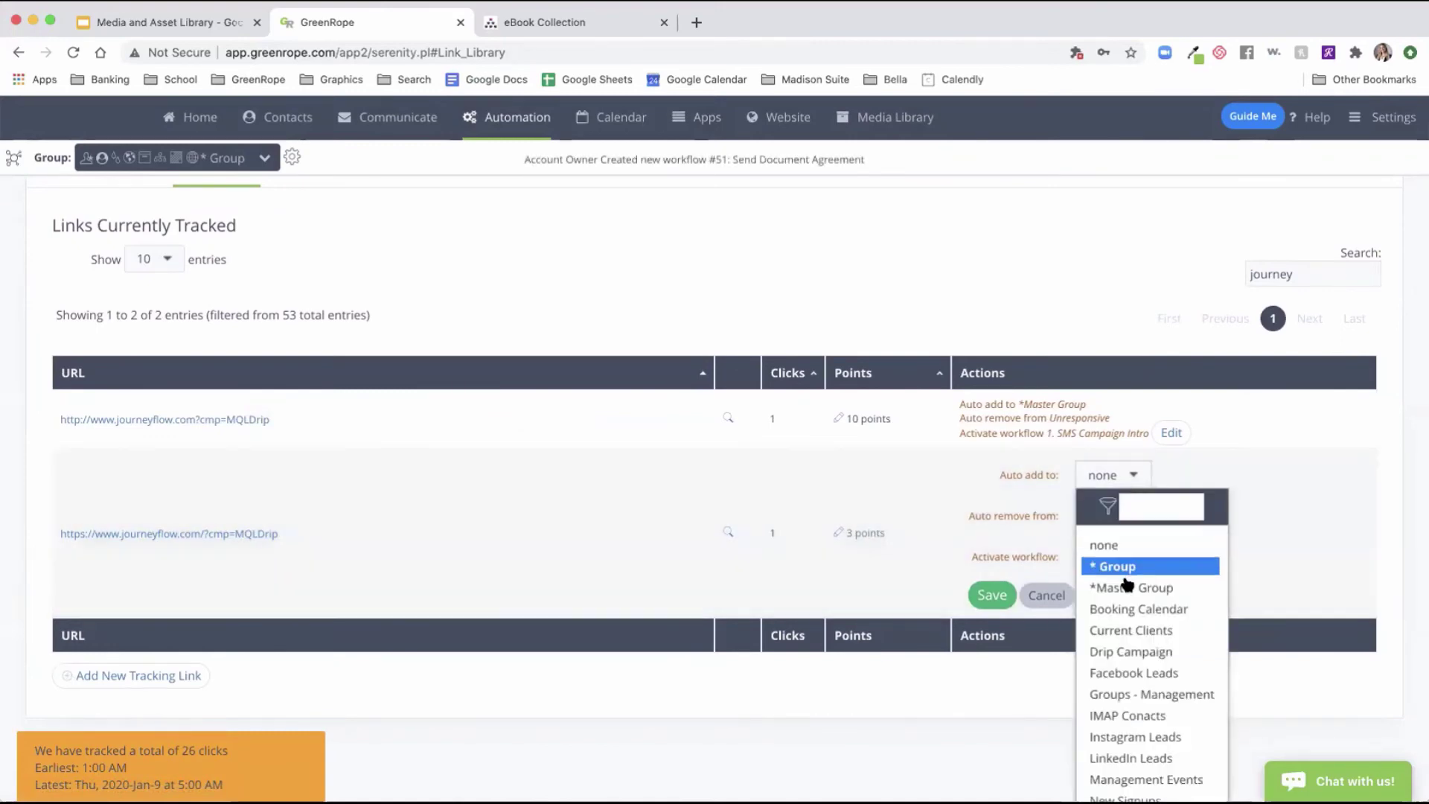
left_click(1117, 587)
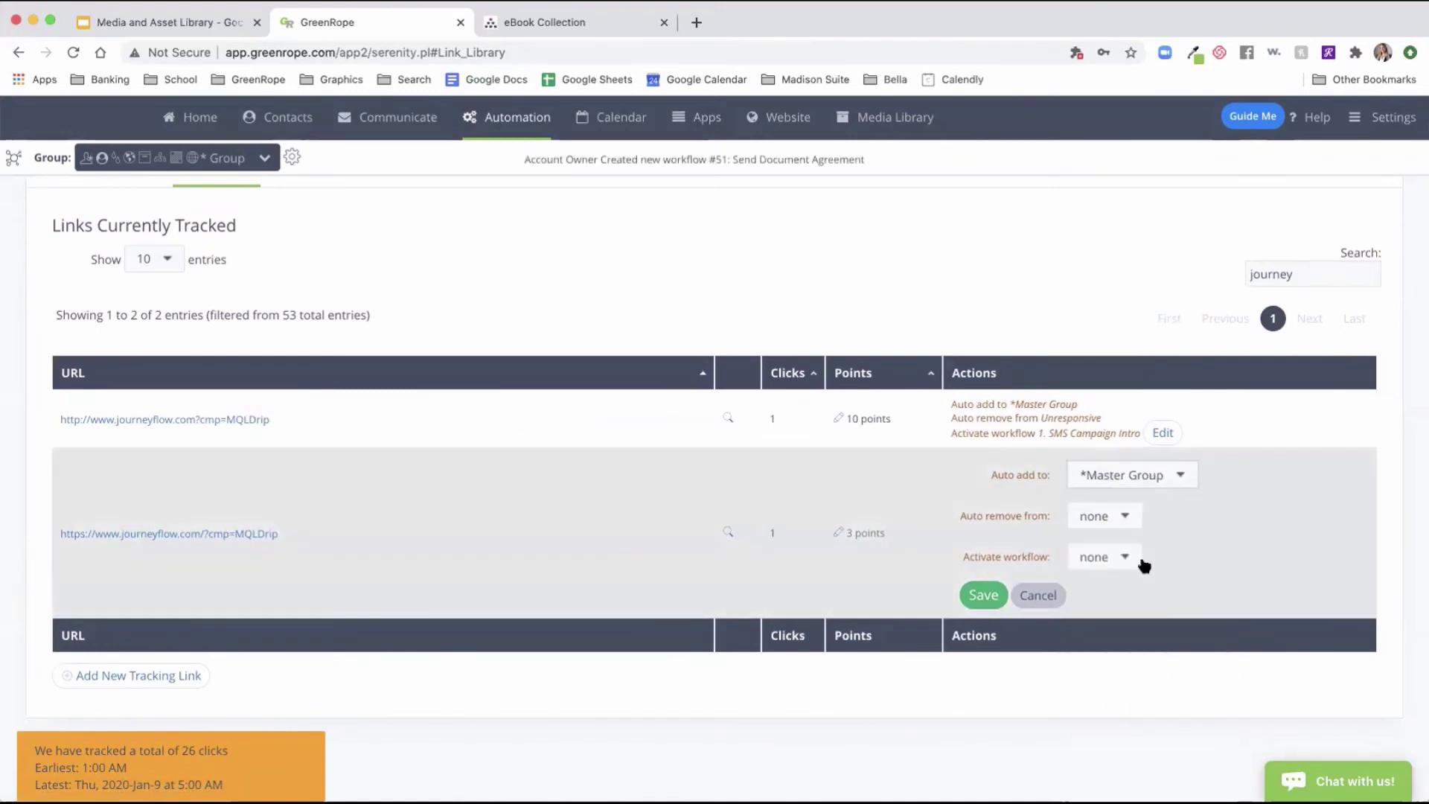
left_click(1106, 515)
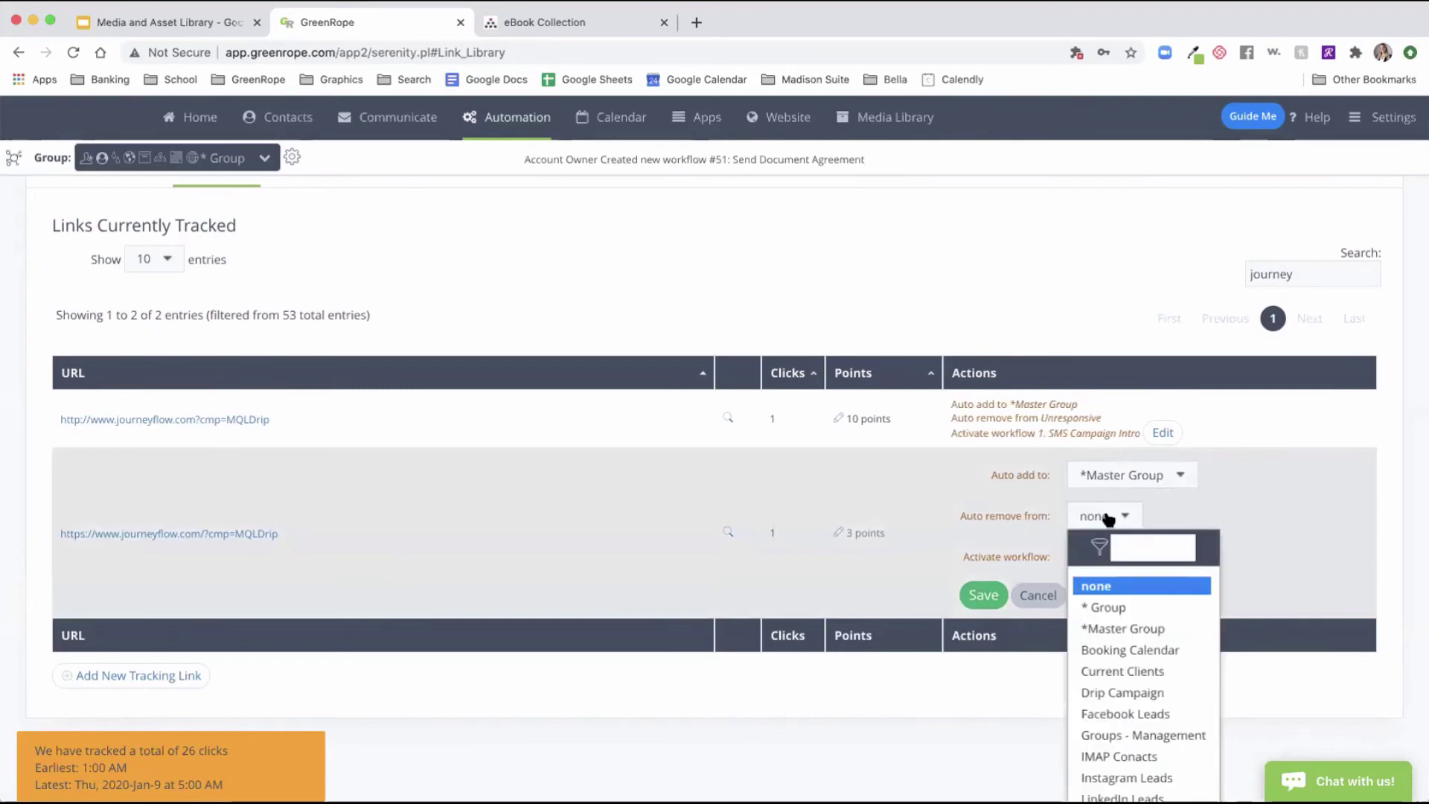
left_click(1108, 519)
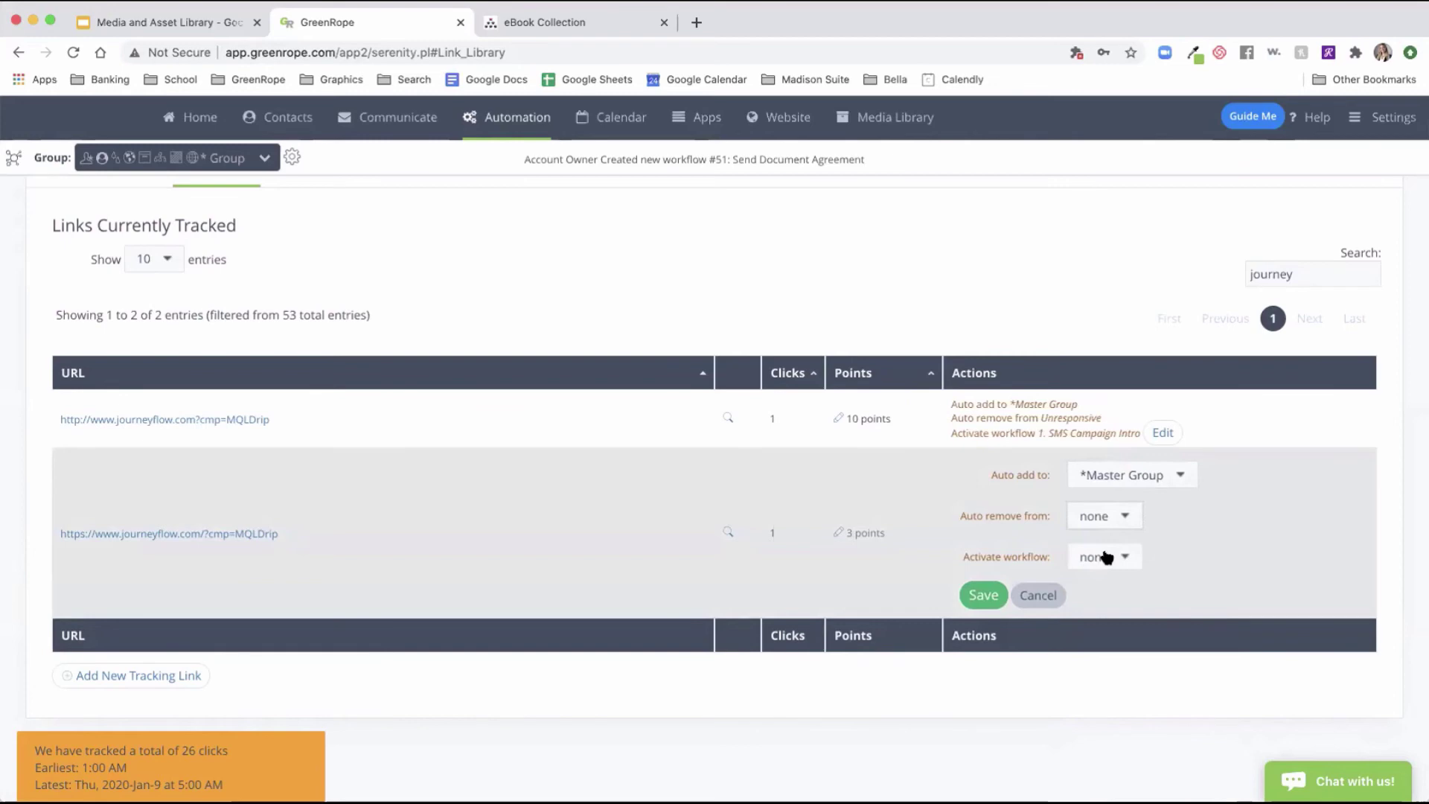
- Set the link to activate the "eBook Download: Lead Follow-up" workflow and save the auto action
left_click(1107, 557)
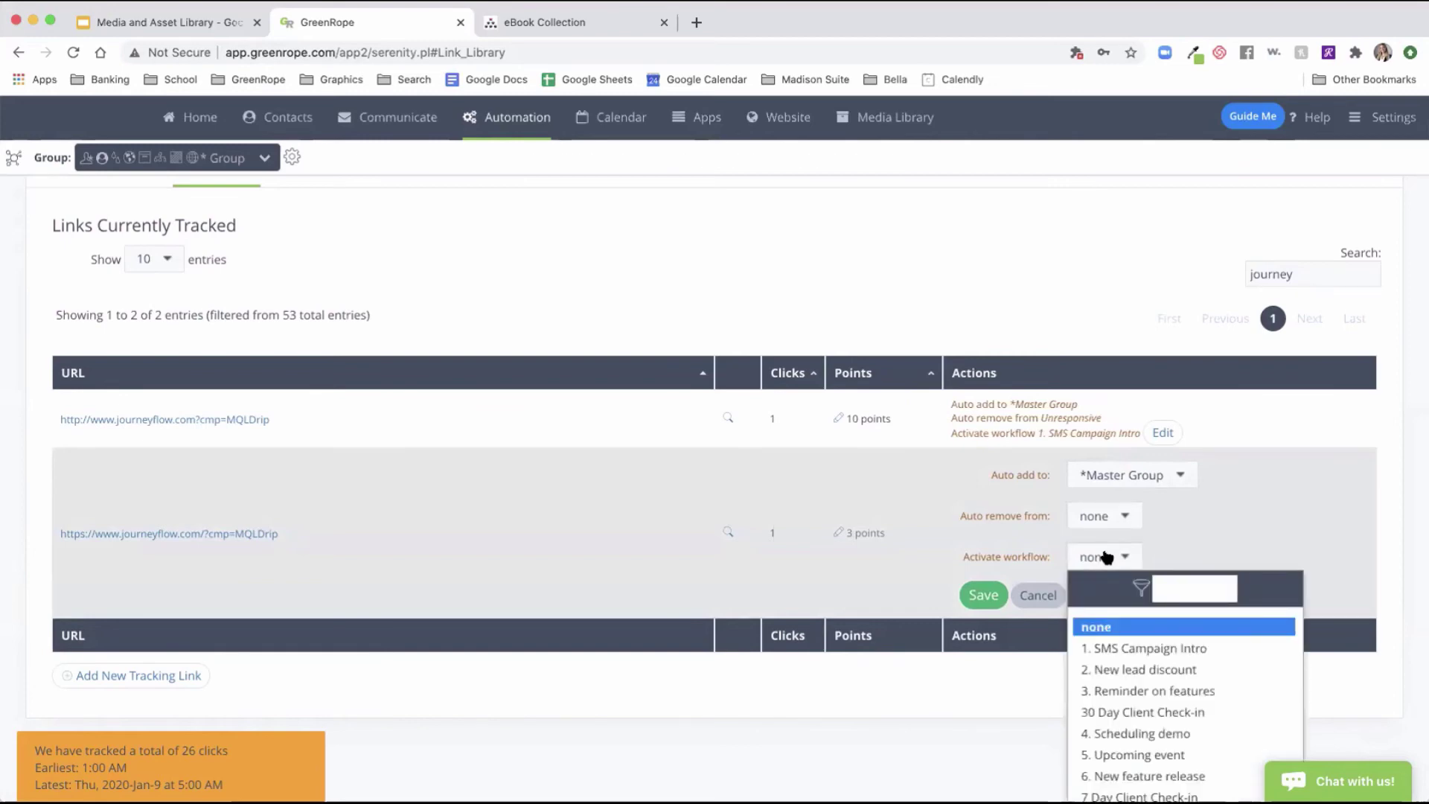
scroll(1117, 715, "down", 3)
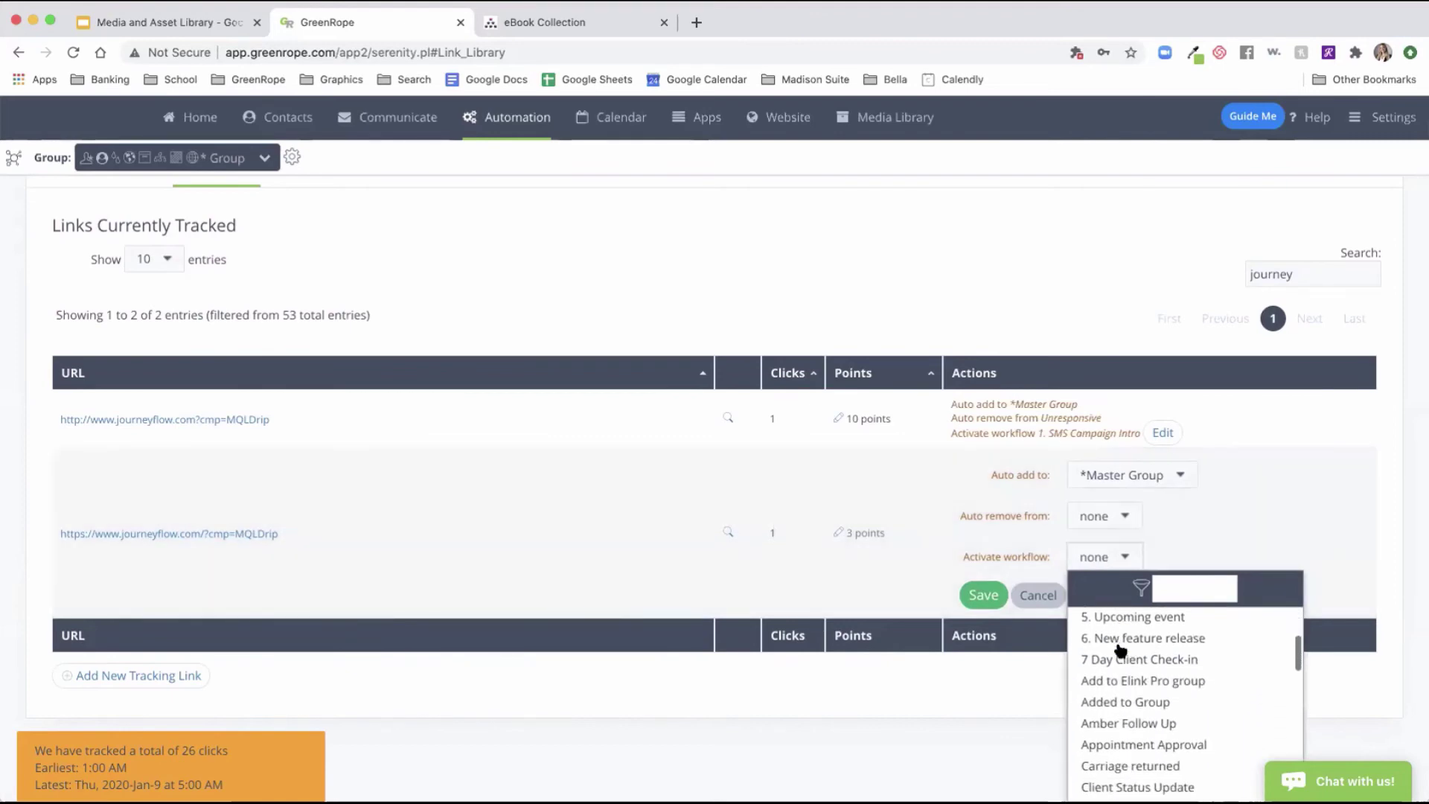
scroll(1130, 722, "up", 3)
scroll(1127, 718, "down", 5)
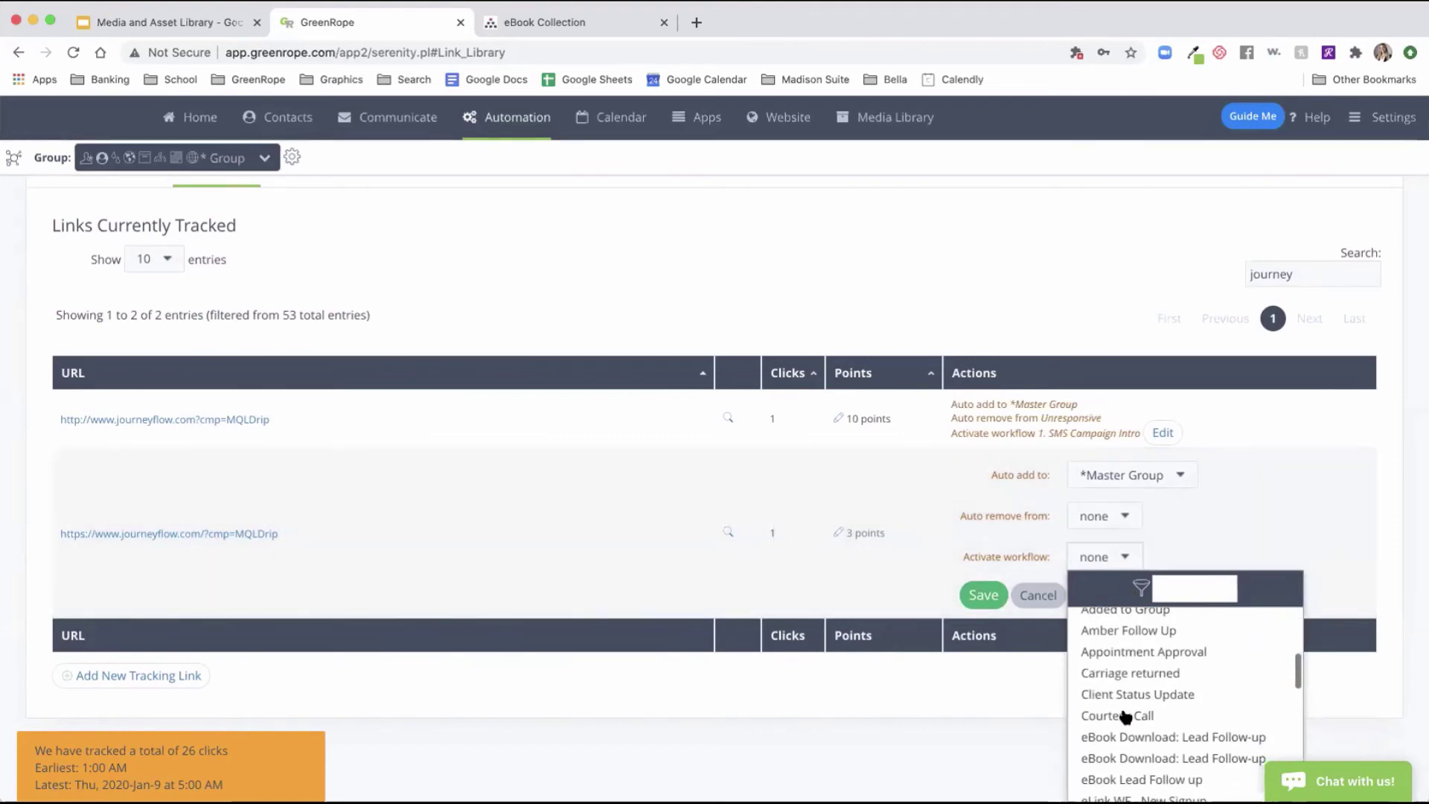
left_click(1126, 736)
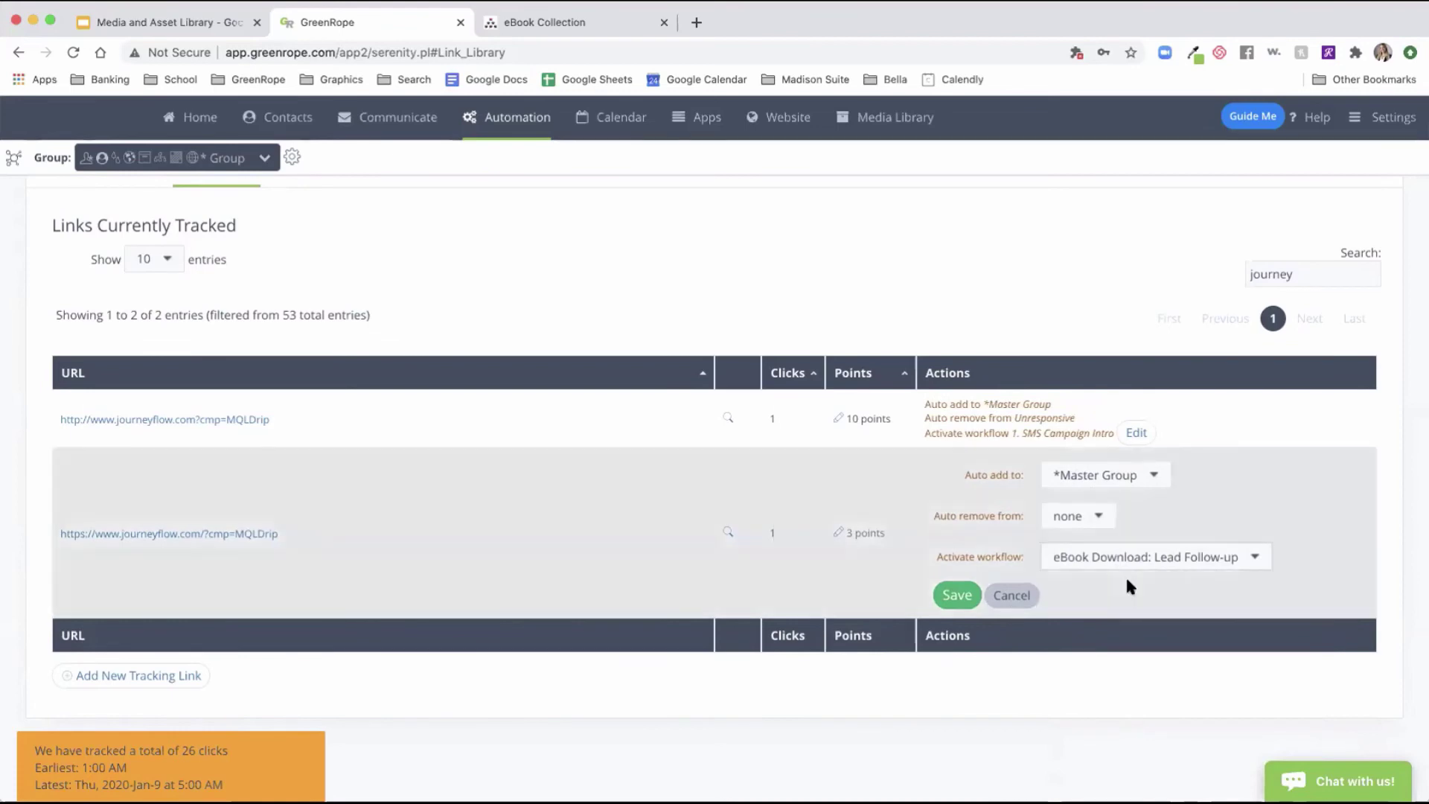
left_click(962, 597)
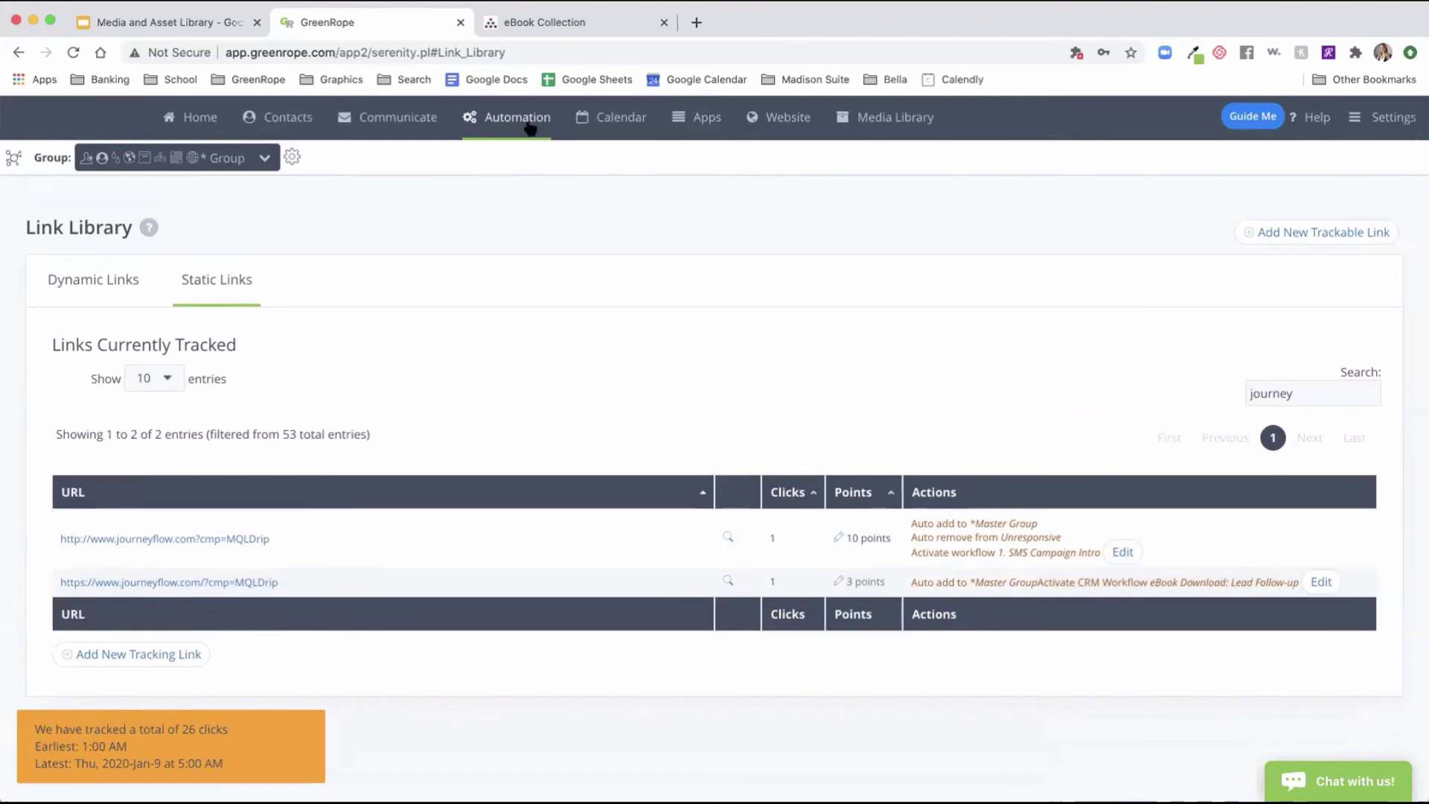
mouse_move(506, 118)
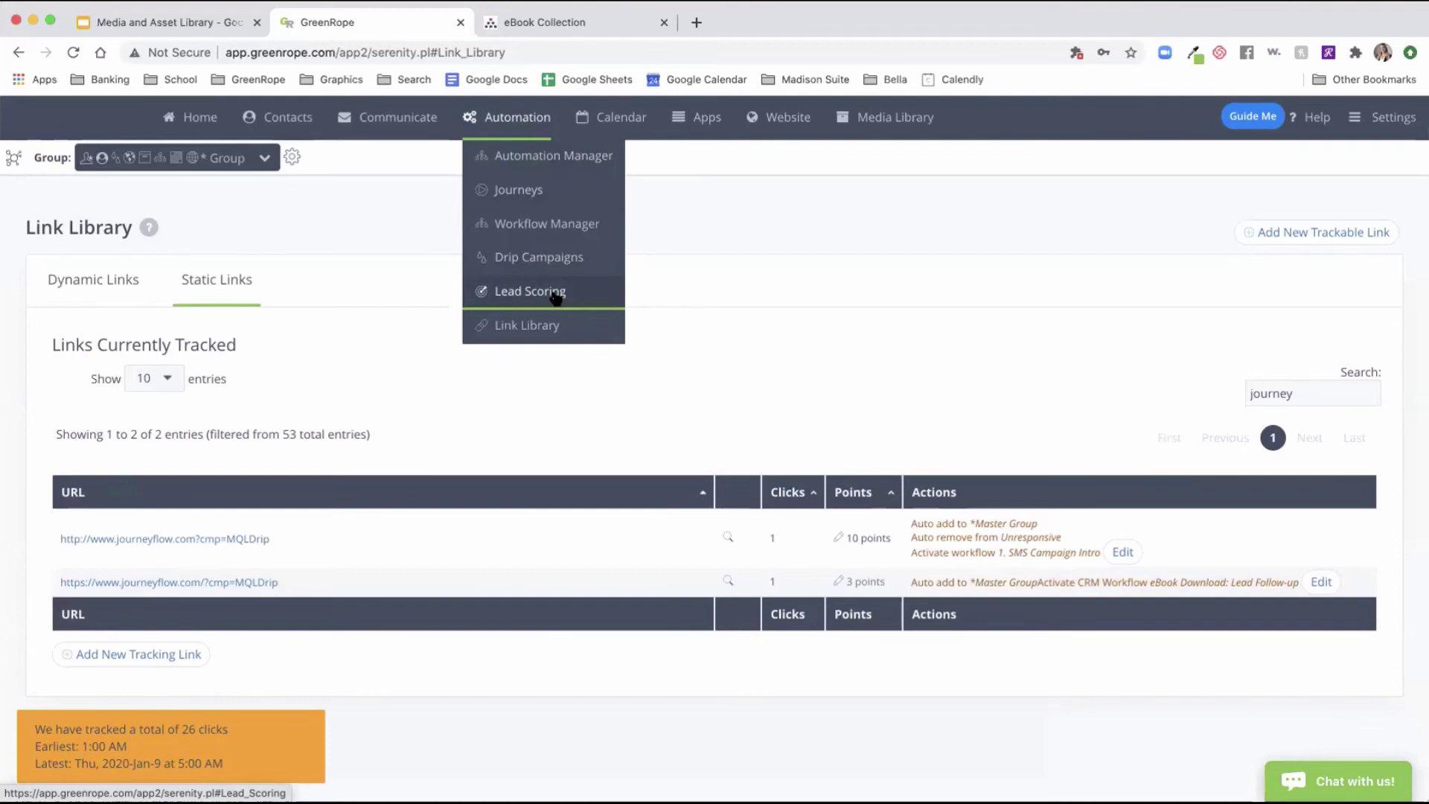
mouse_move(897, 131)
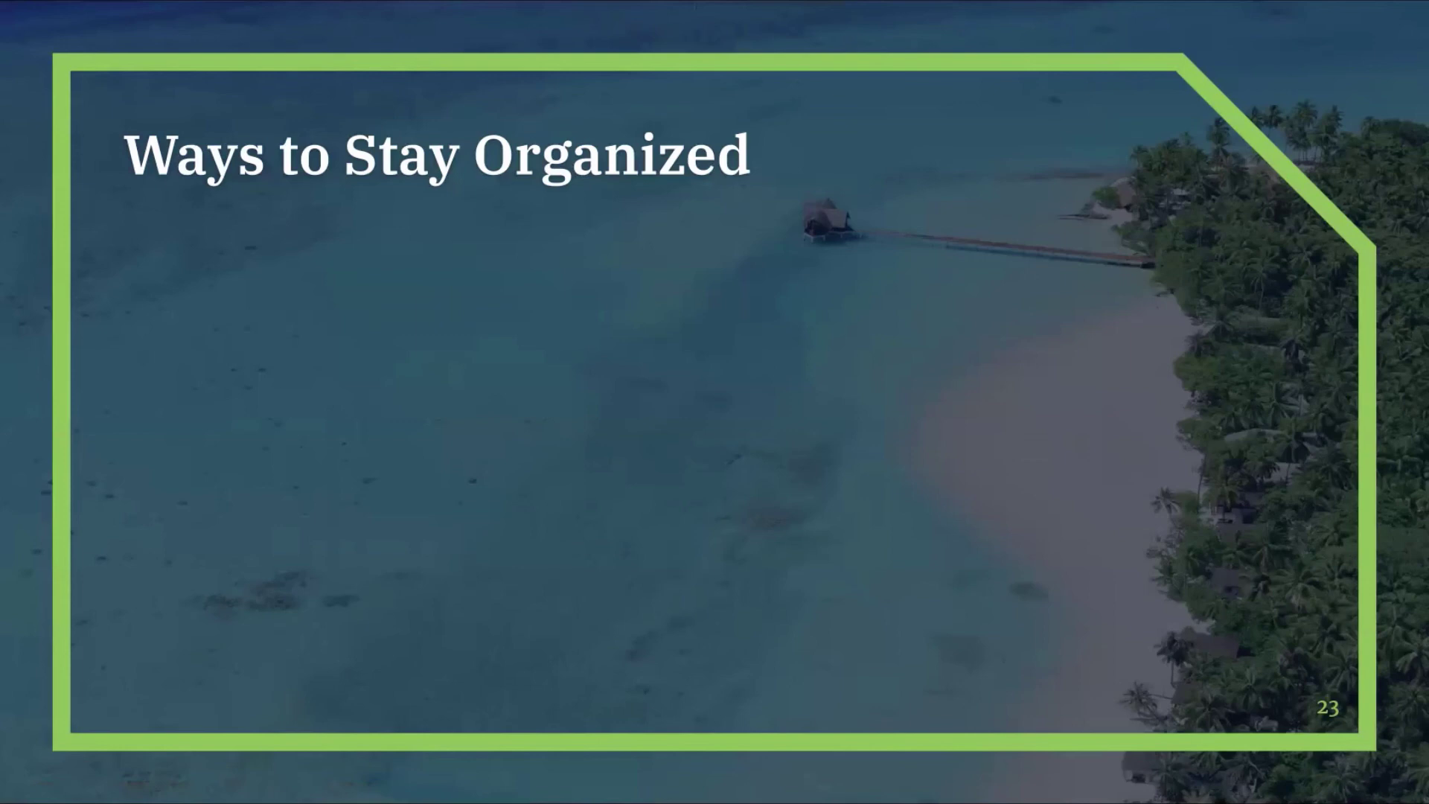
key("Right")
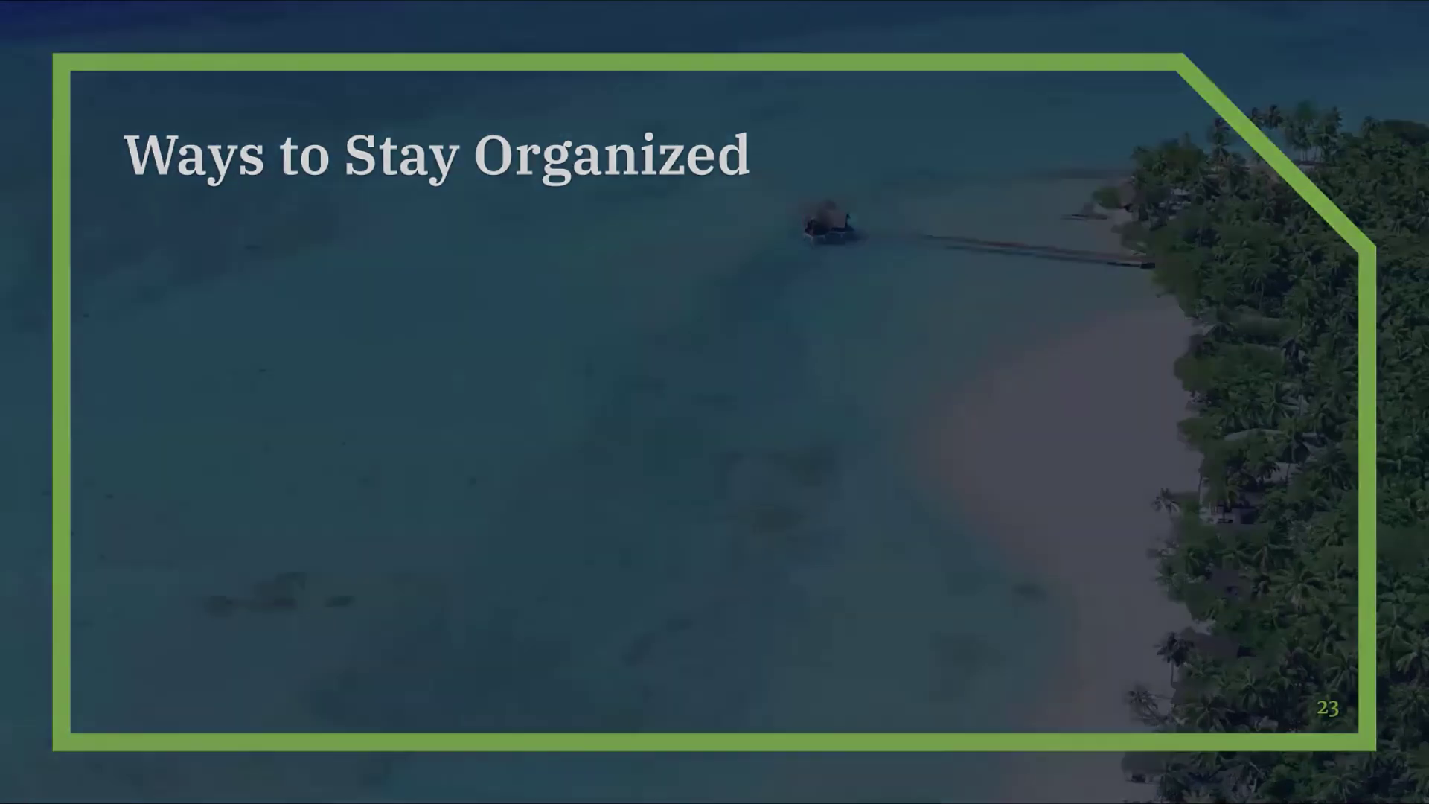